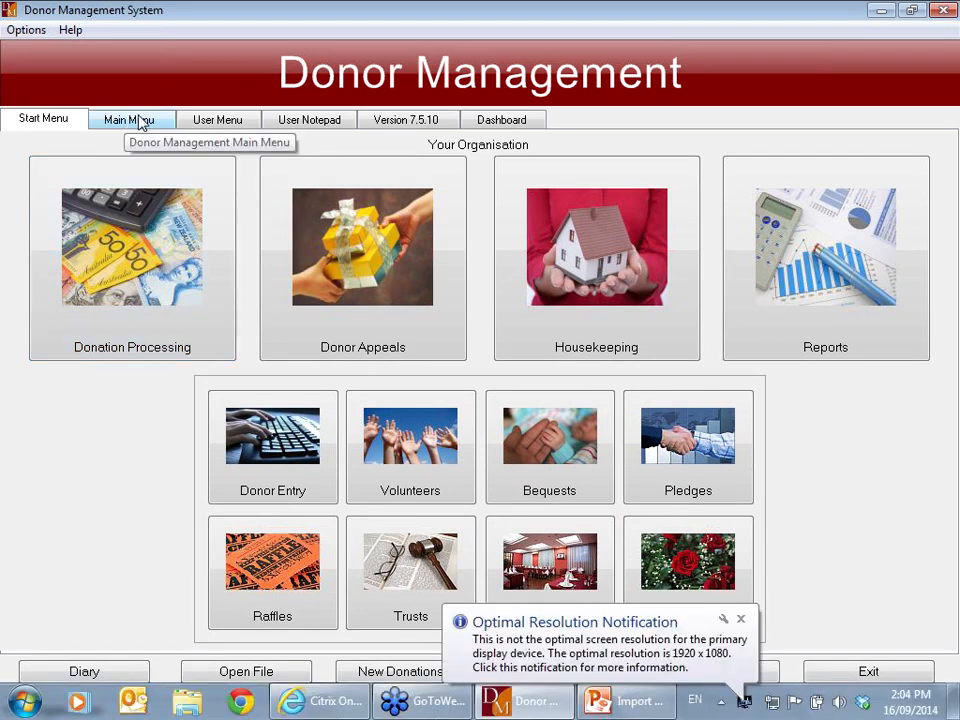
- Launch the General Import Program under Fundraising > Modify History/Archive, then start Excel from the desktop
{"action": "left_click", "coordinate": [140, 122]}
{"action": "left_click", "coordinate": [137, 178]}
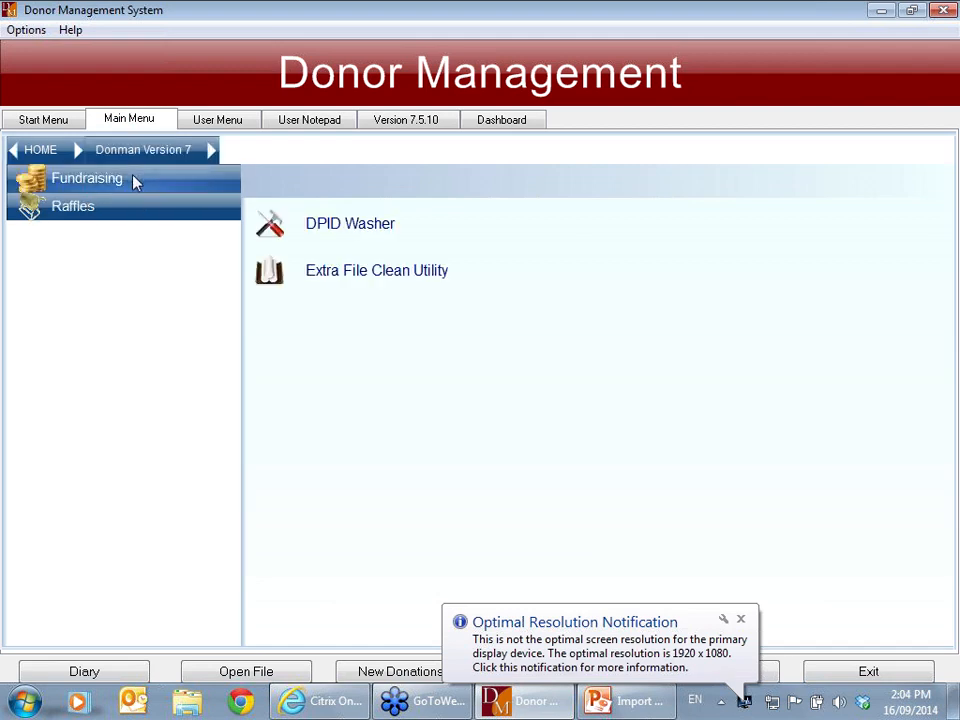
{"action": "left_click", "coordinate": [137, 180]}
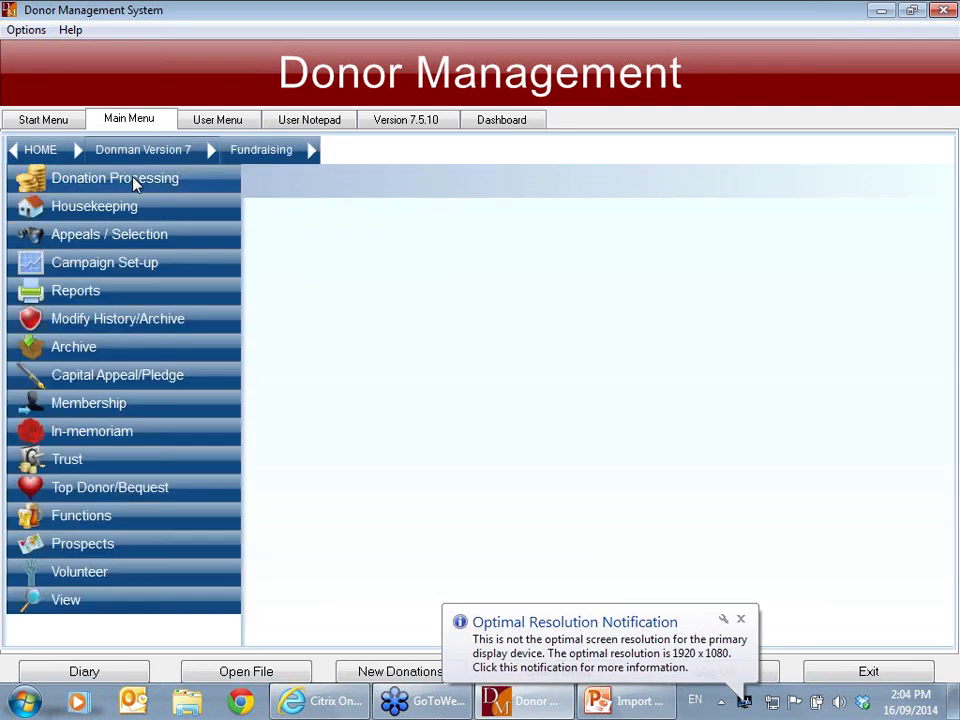
{"action": "left_click", "coordinate": [184, 325]}
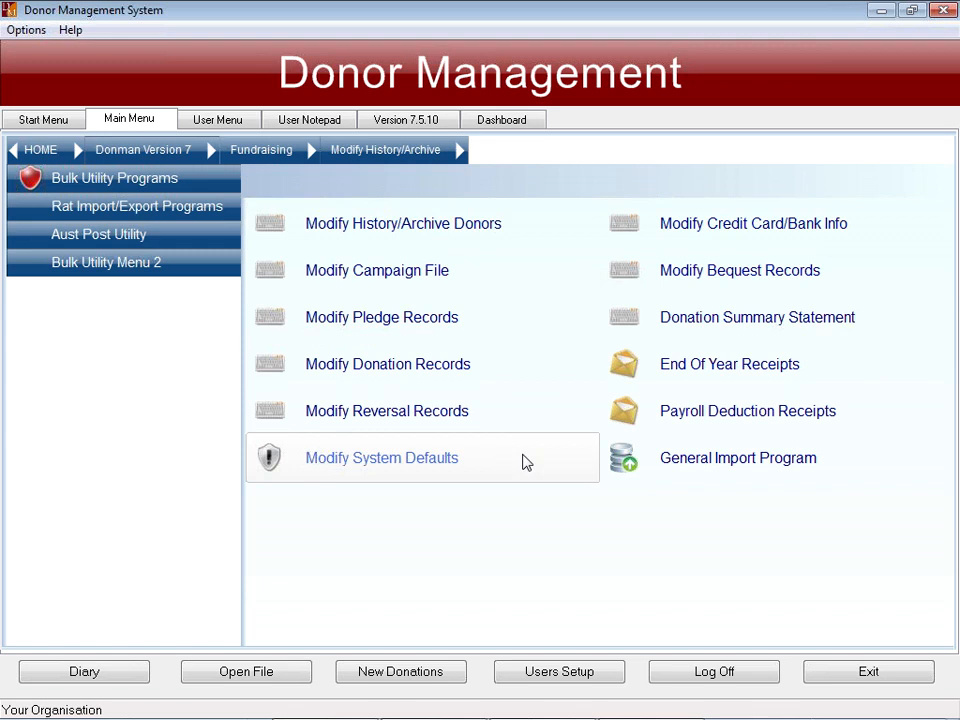
{"action": "left_click", "coordinate": [741, 460]}
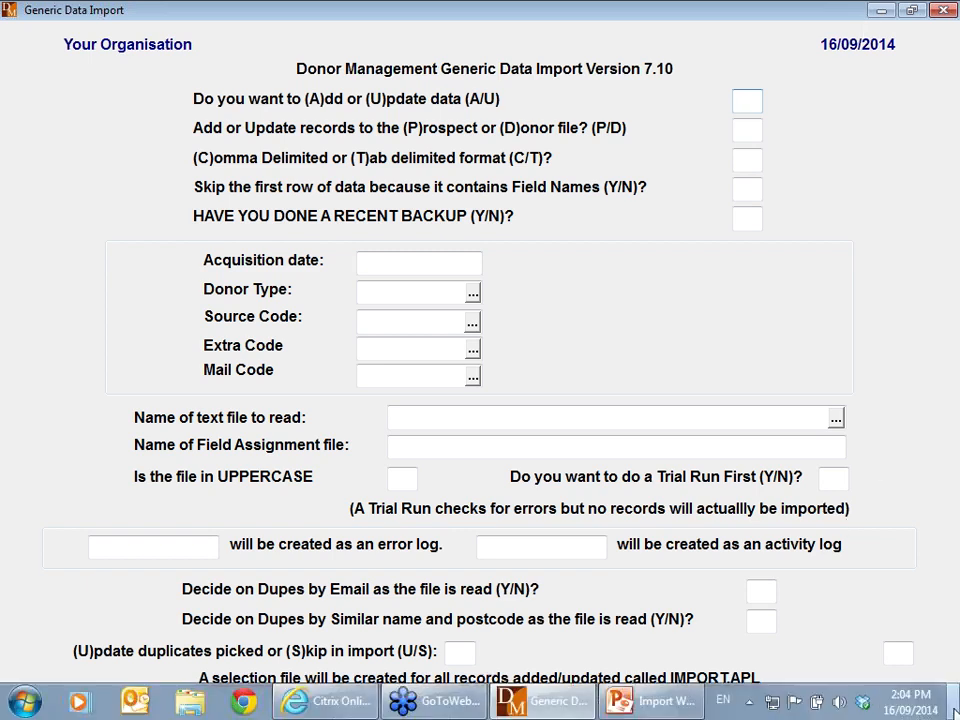
{"action": "left_click", "coordinate": [953, 712]}
{"action": "double_click", "coordinate": [912, 440]}
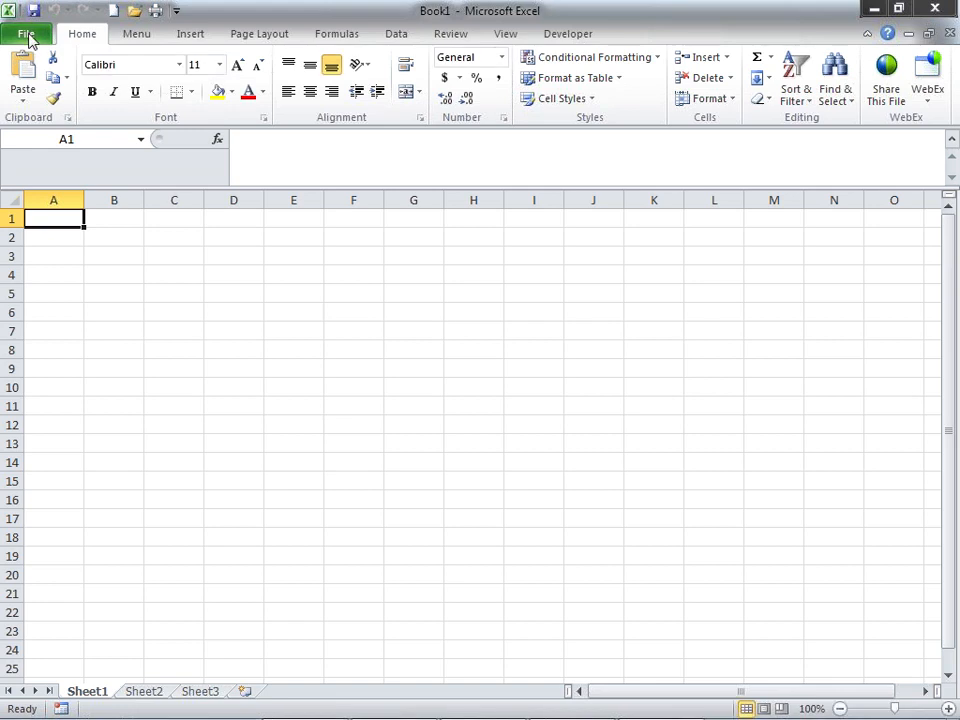
- Open IMPORT_TEST.xlsx from recent workbooks and scroll through its donor name and address rows
{"action": "left_click", "coordinate": [30, 36]}
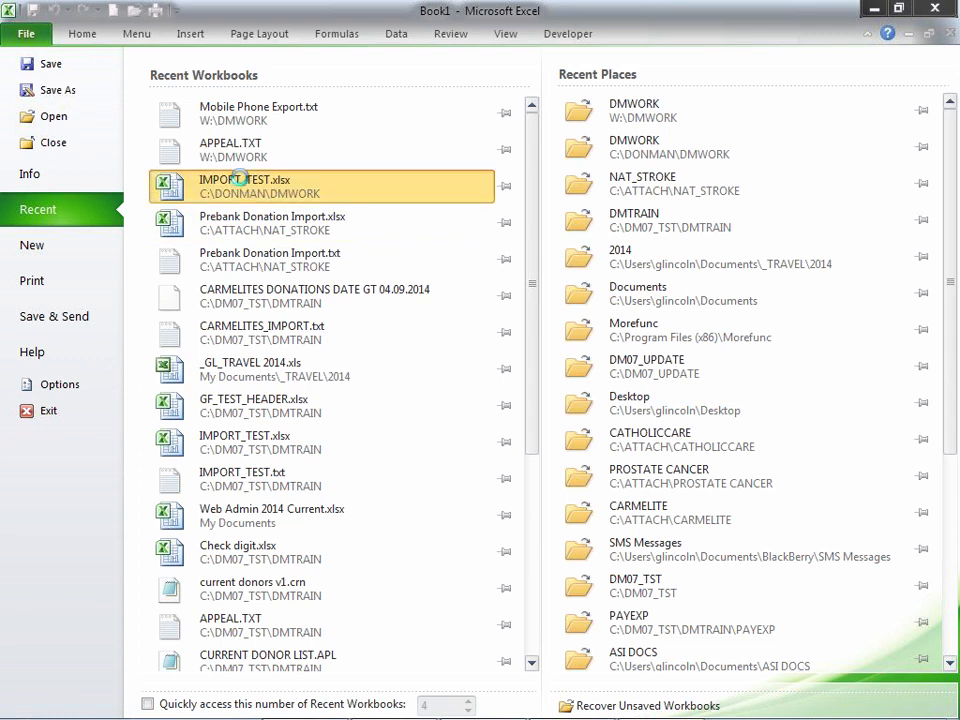
{"action": "left_click", "coordinate": [243, 190]}
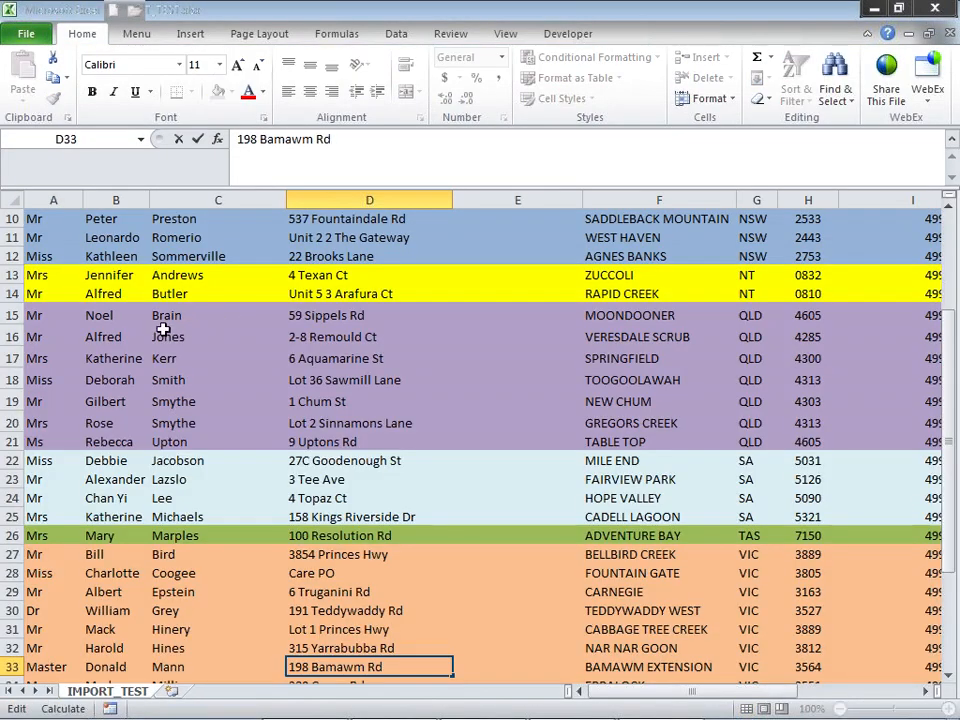
{"action": "left_click", "coordinate": [259, 241]}
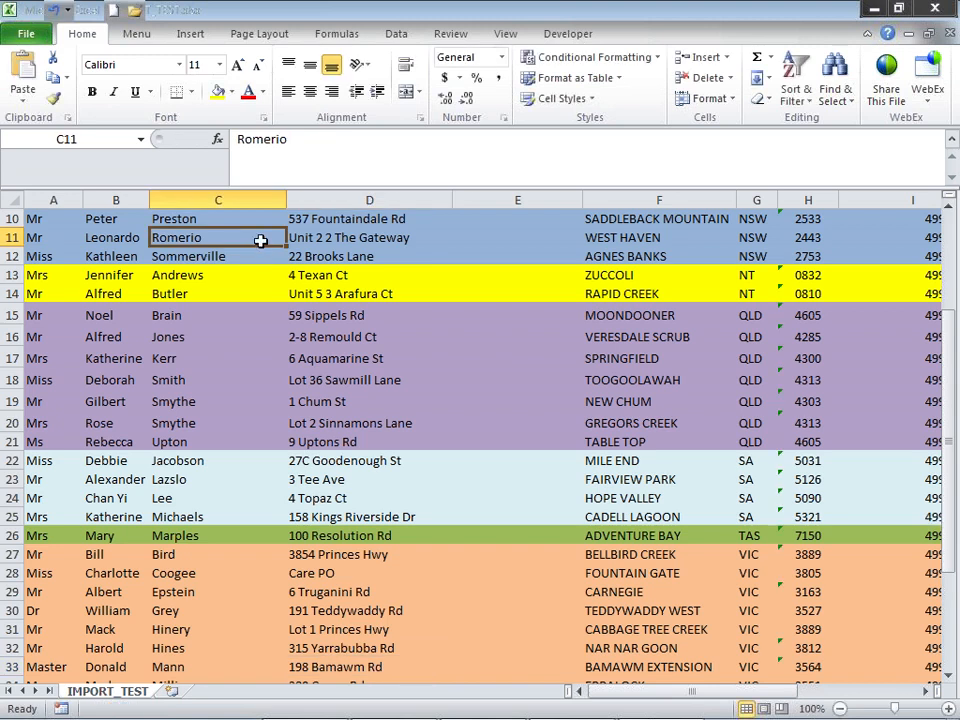
{"action": "scroll", "coordinate": [259, 241], "scroll_direction": "up", "scroll_amount": 3}
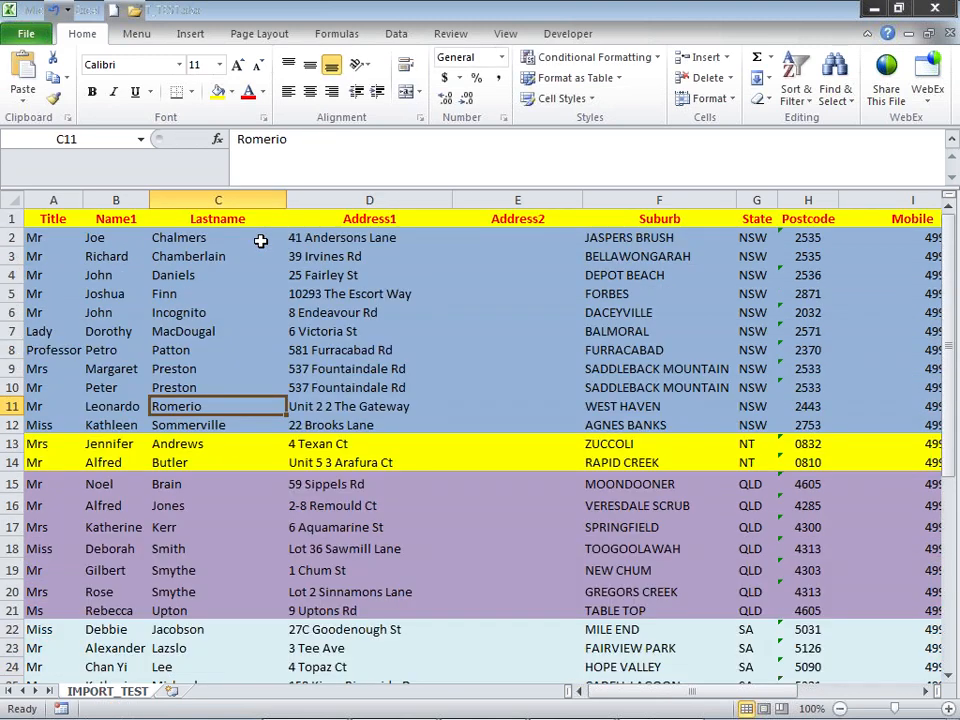
{"action": "scroll", "coordinate": [259, 241], "scroll_direction": "down", "scroll_amount": 7}
{"action": "scroll", "coordinate": [259, 243], "scroll_direction": "up", "scroll_amount": 1}
{"action": "scroll", "coordinate": [259, 243], "scroll_direction": "up", "scroll_amount": 4}
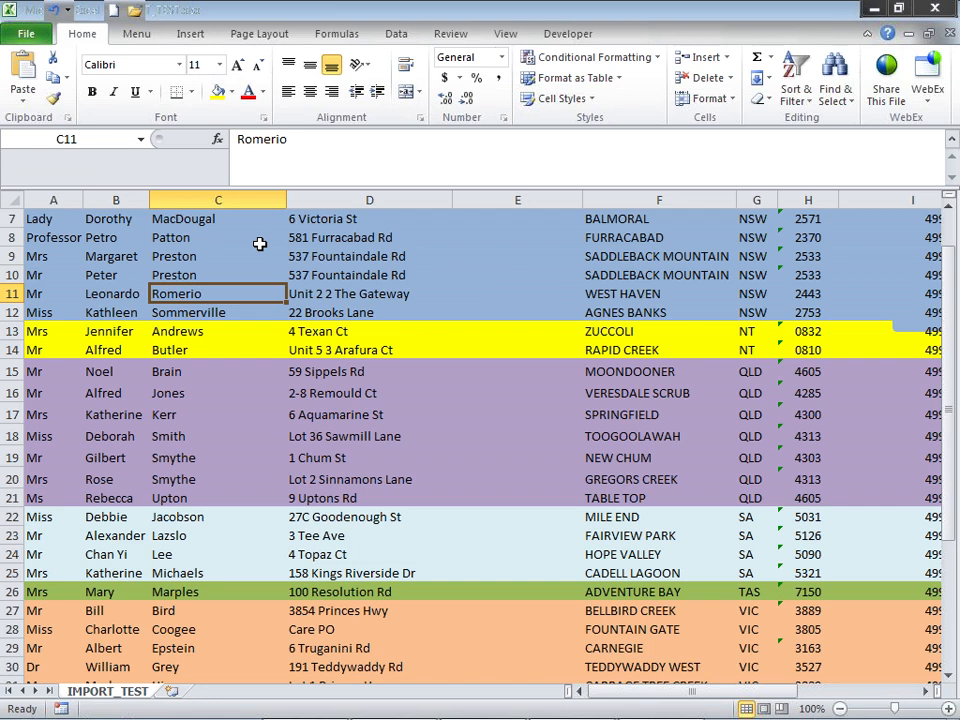
{"action": "scroll", "coordinate": [259, 243], "scroll_direction": "up", "scroll_amount": 2}
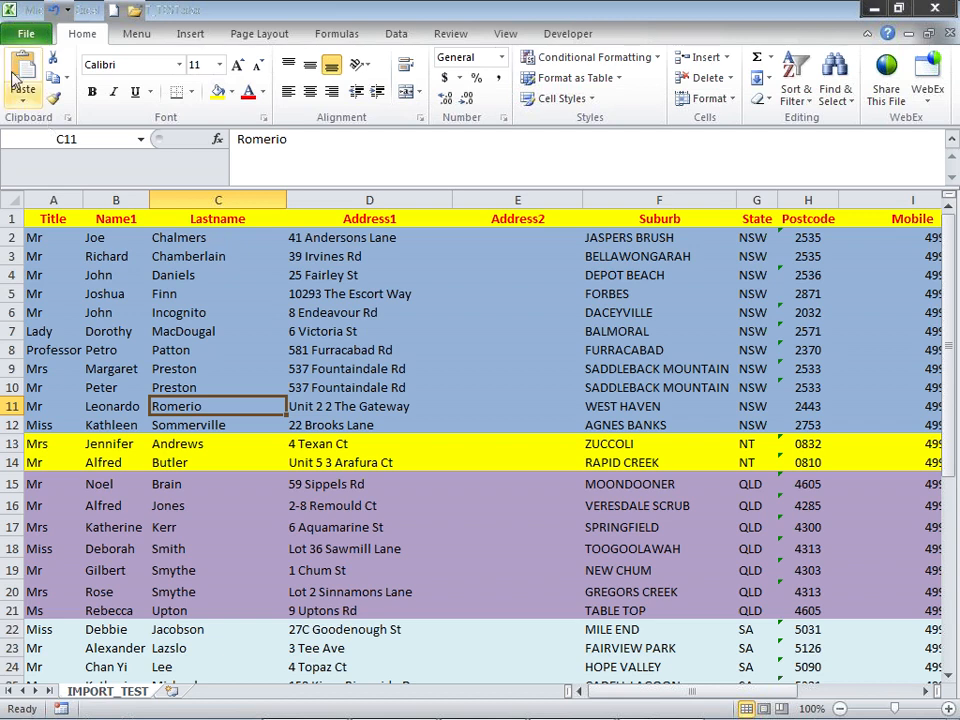
{"action": "left_click", "coordinate": [36, 36]}
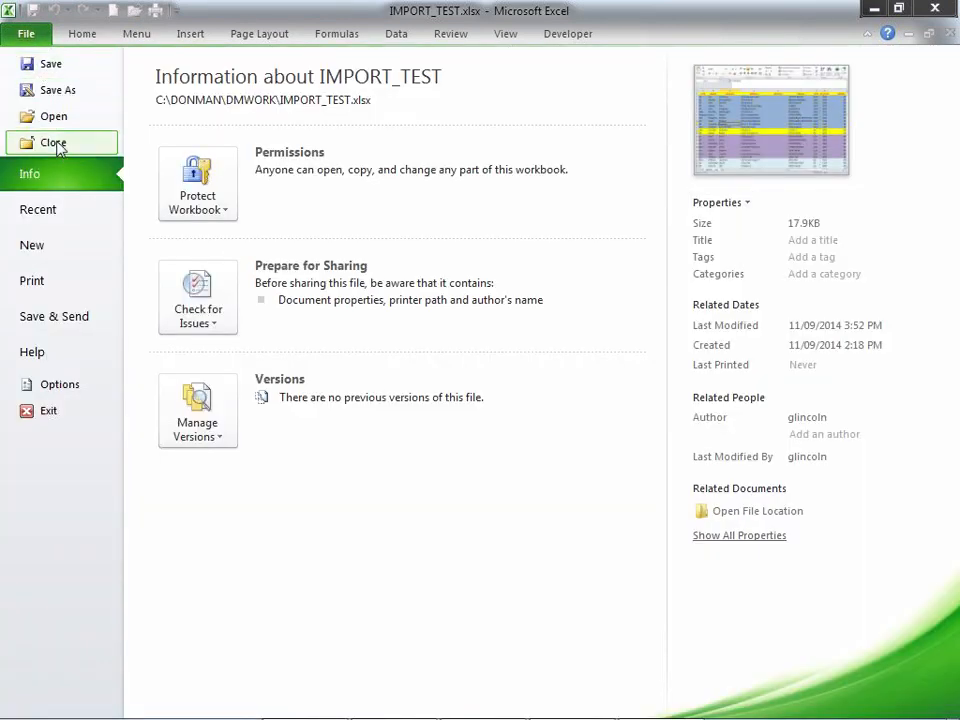
- Save the sheet as tab-delimited IMPORT_TEST.txt in W:\DMWORK, replacing the old file, then close Excel
{"action": "left_click", "coordinate": [58, 90]}
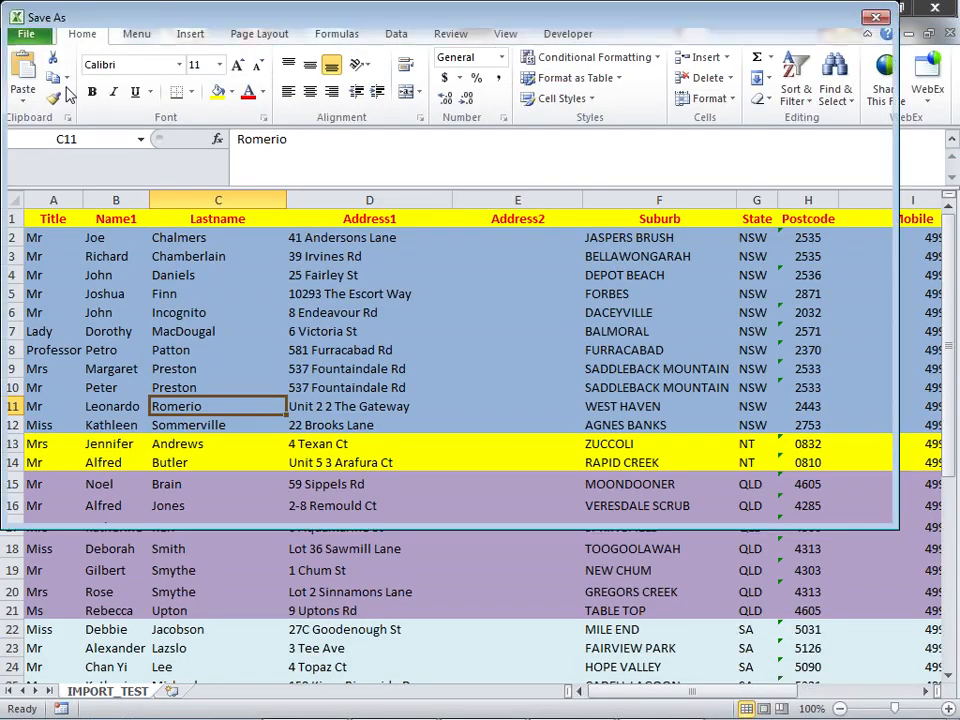
{"action": "scroll", "coordinate": [141, 349], "scroll_direction": "down", "scroll_amount": 1}
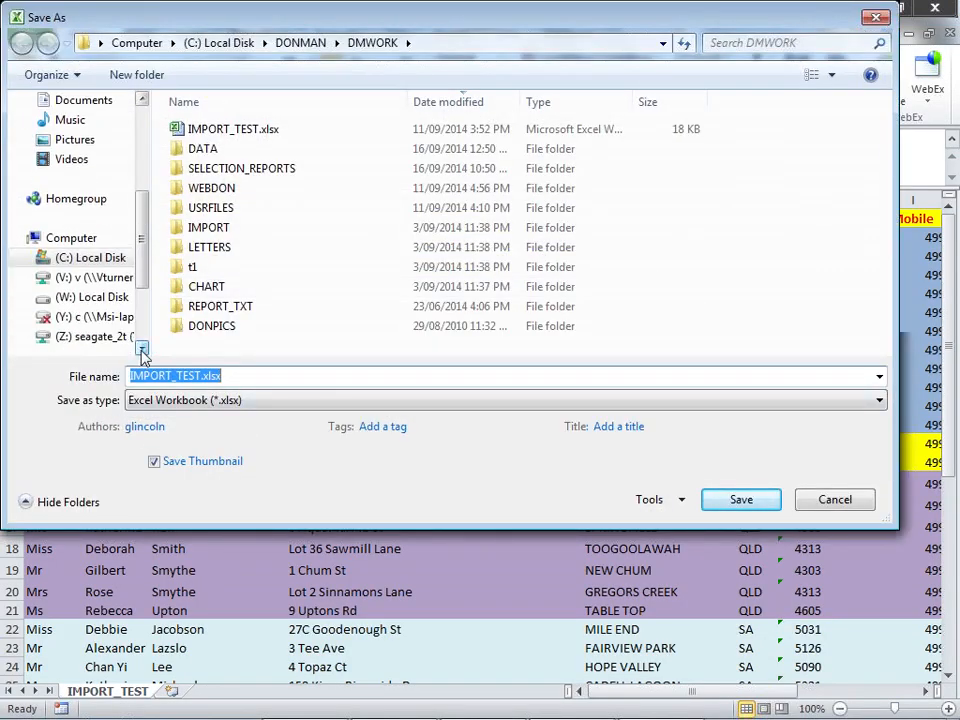
{"action": "left_click", "coordinate": [97, 298]}
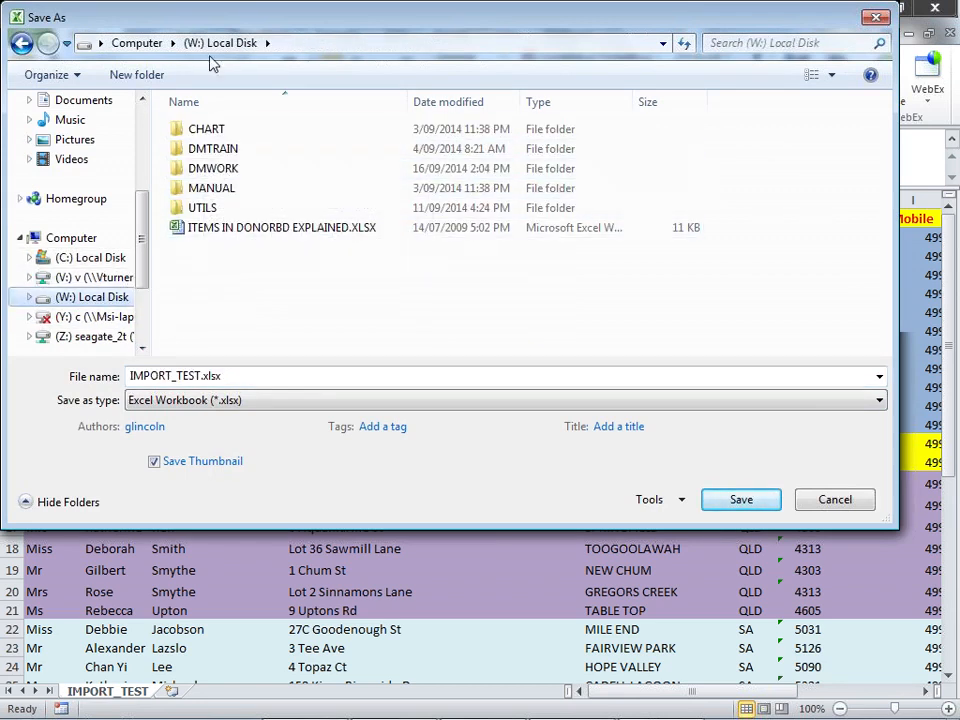
{"action": "left_click", "coordinate": [217, 170]}
{"action": "double_click", "coordinate": [217, 171]}
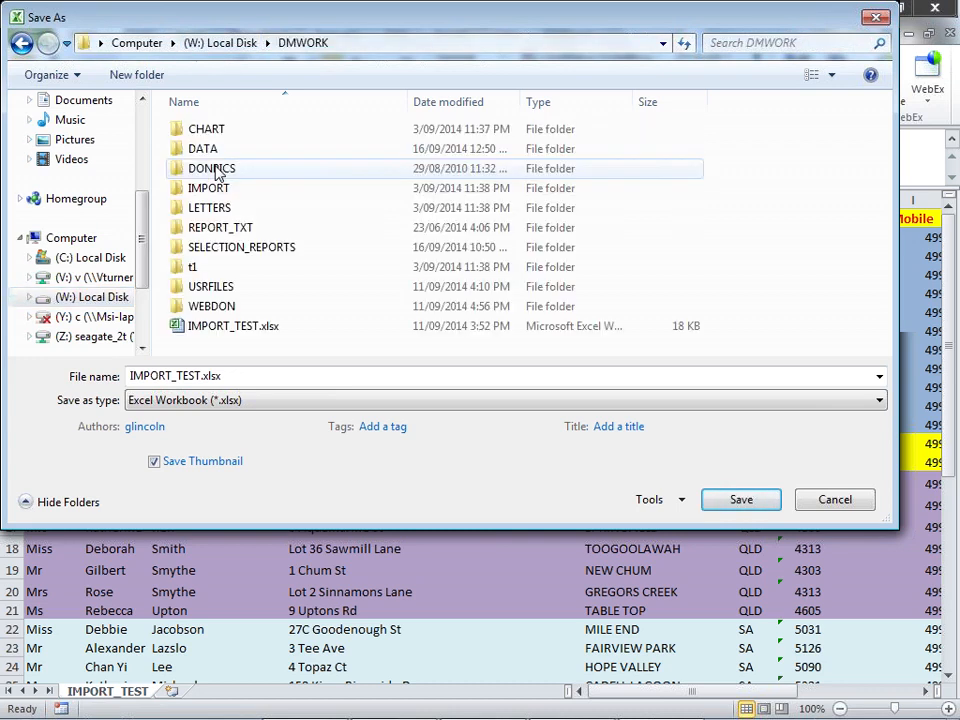
{"action": "left_click", "coordinate": [880, 402]}
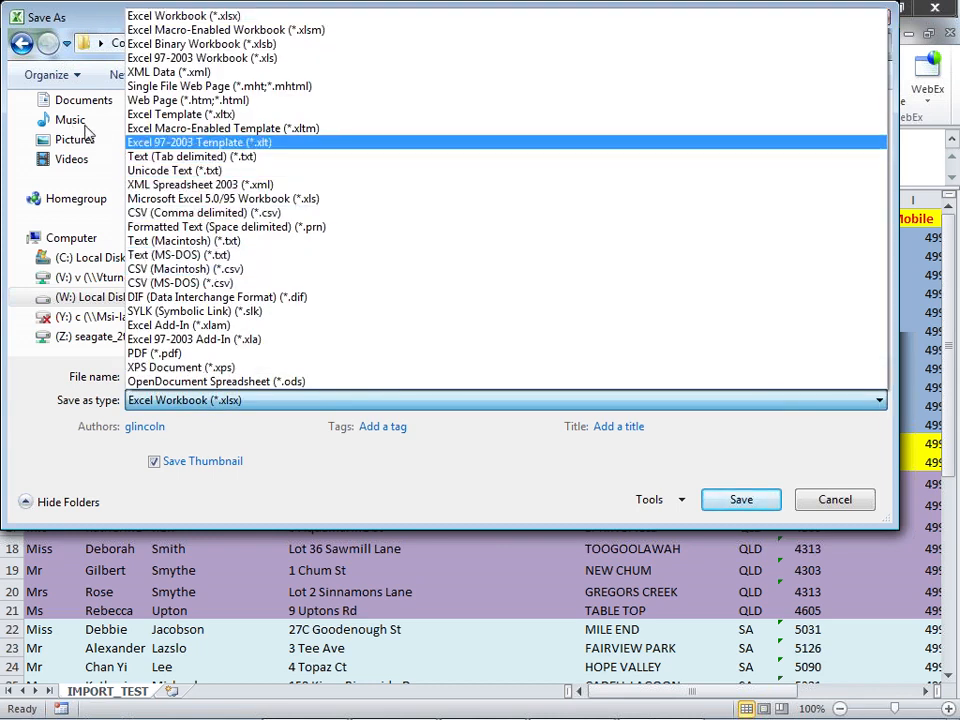
{"action": "left_click", "coordinate": [175, 160]}
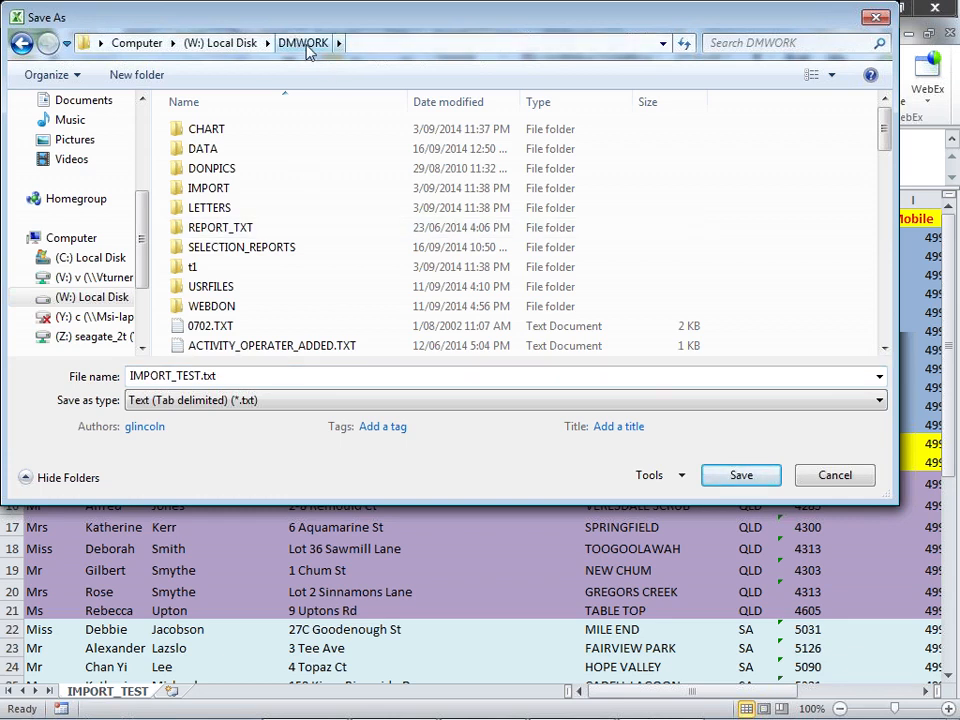
{"action": "left_click", "coordinate": [739, 476]}
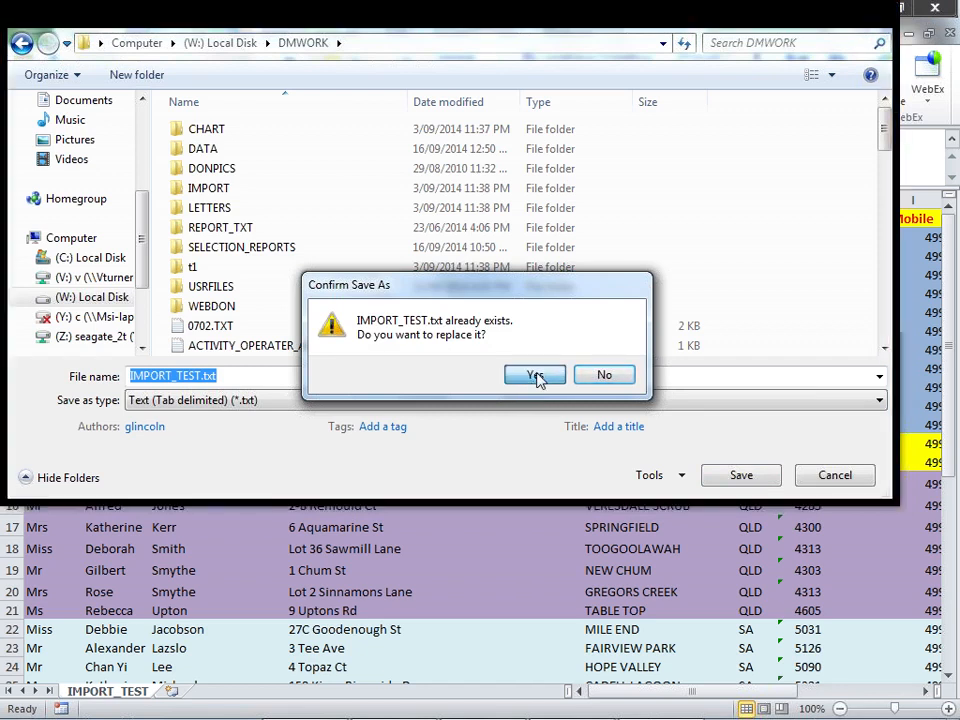
{"action": "left_click", "coordinate": [537, 376]}
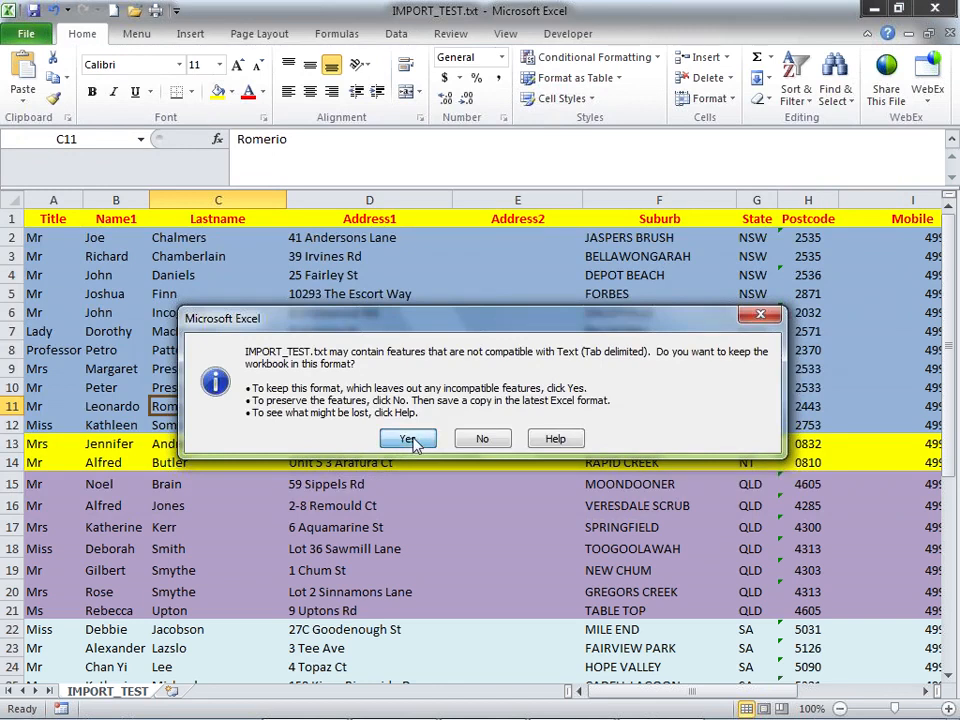
{"action": "left_click", "coordinate": [413, 440]}
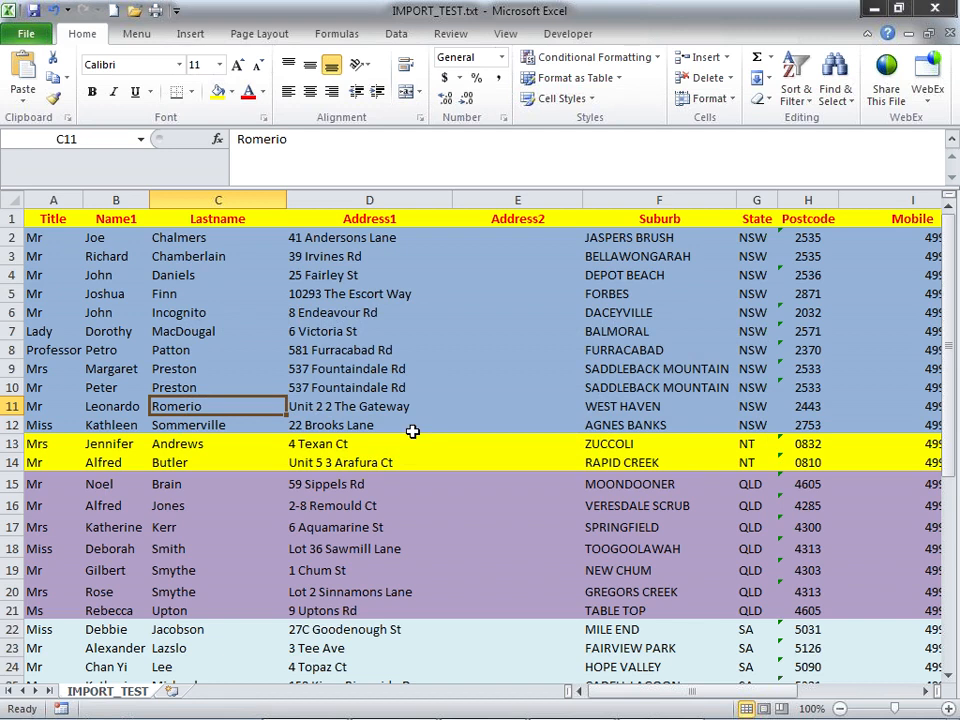
{"action": "left_click", "coordinate": [936, 10]}
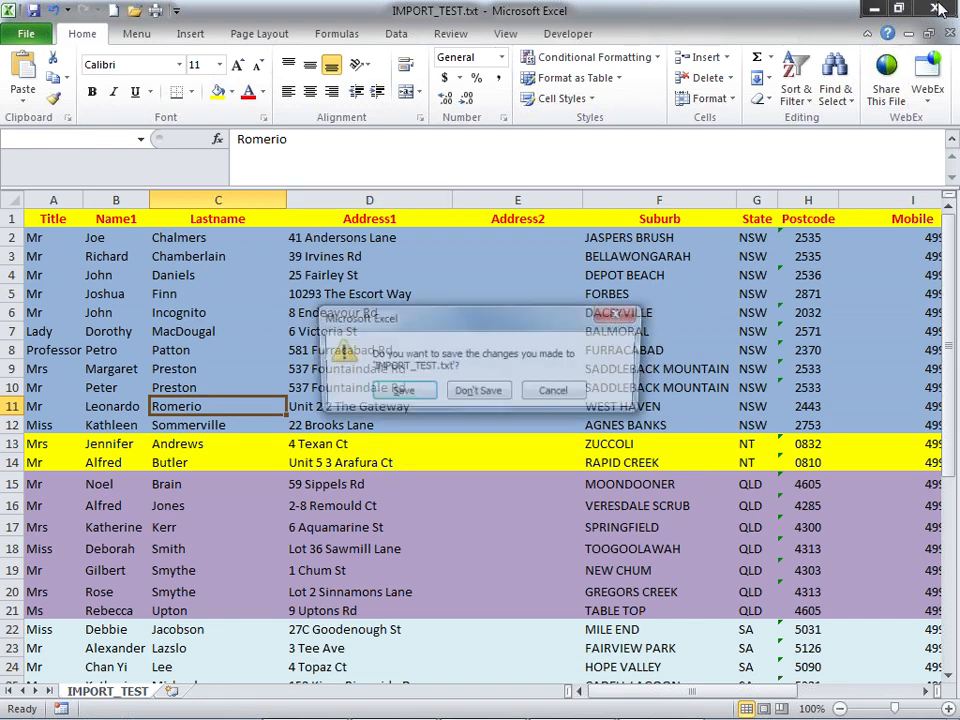
- Close Excel without saving and maximise the Generic Data Import form
{"action": "left_click", "coordinate": [478, 393]}
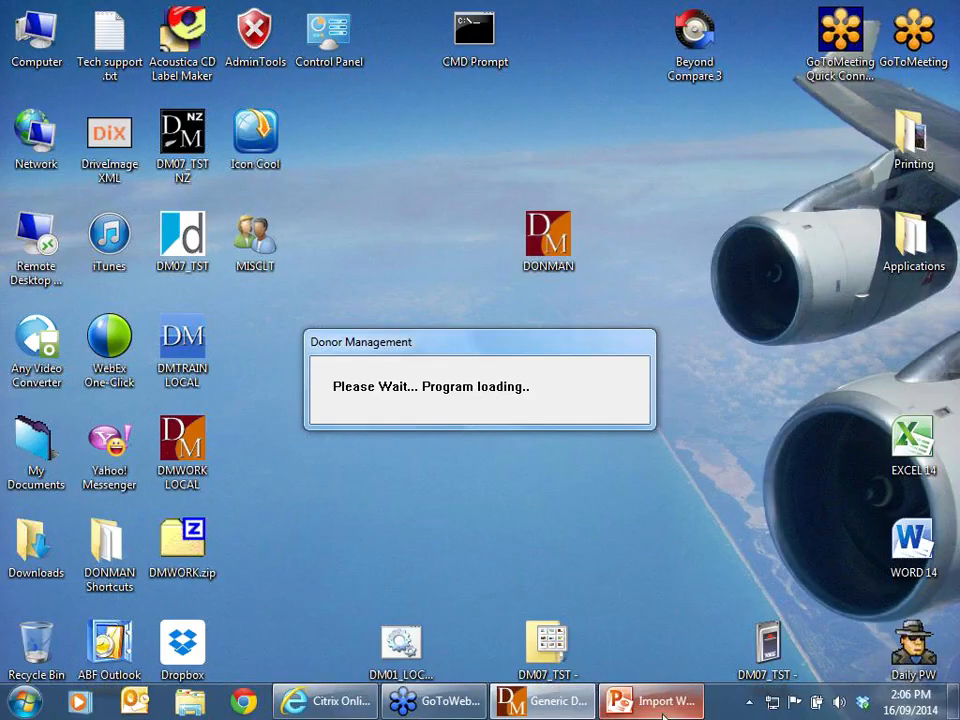
{"action": "left_click", "coordinate": [494, 706]}
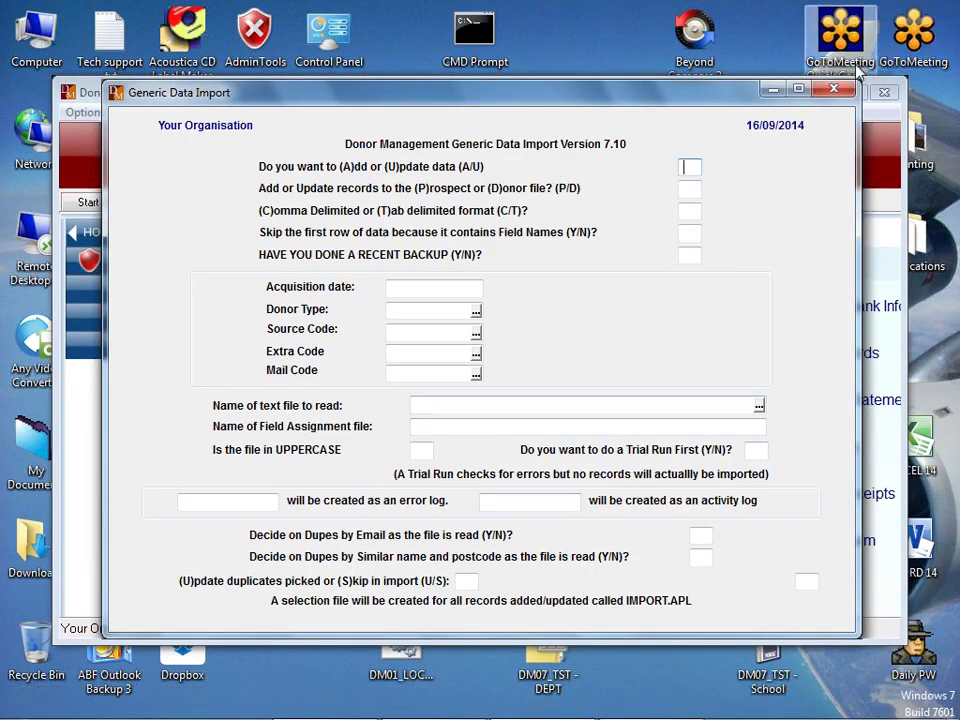
{"action": "left_click", "coordinate": [800, 91]}
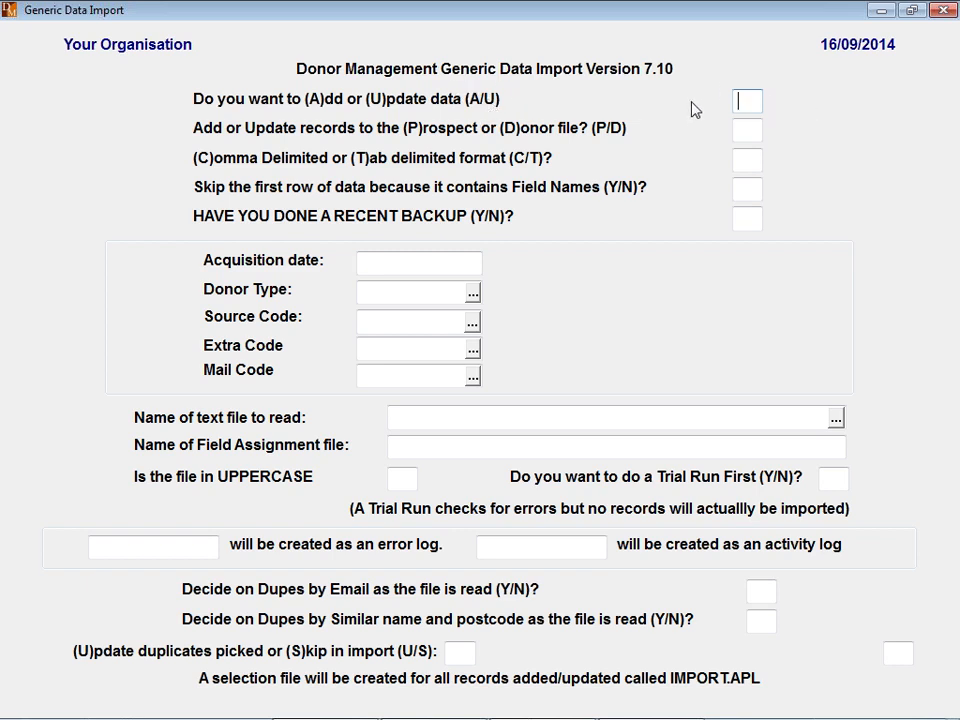
- Choose Add mode, keep the donor-file, tab-delimited and skip-header defaults, and confirm backup with Y
{"action": "type", "text": "A"}
{"action": "key", "text": "Tab"}
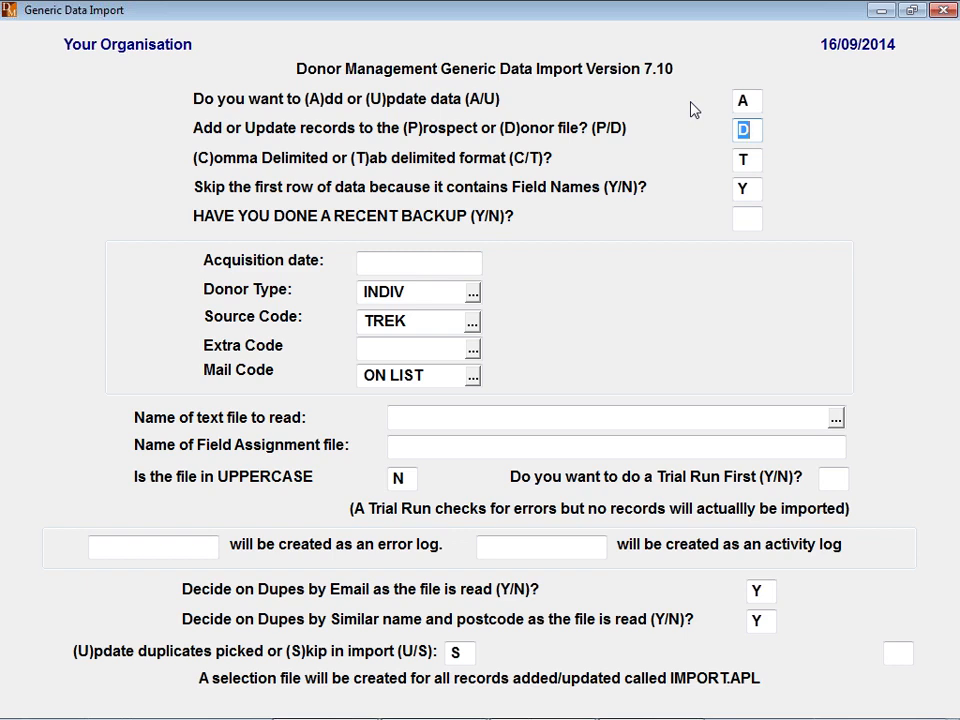
{"action": "key", "text": "Tab"}
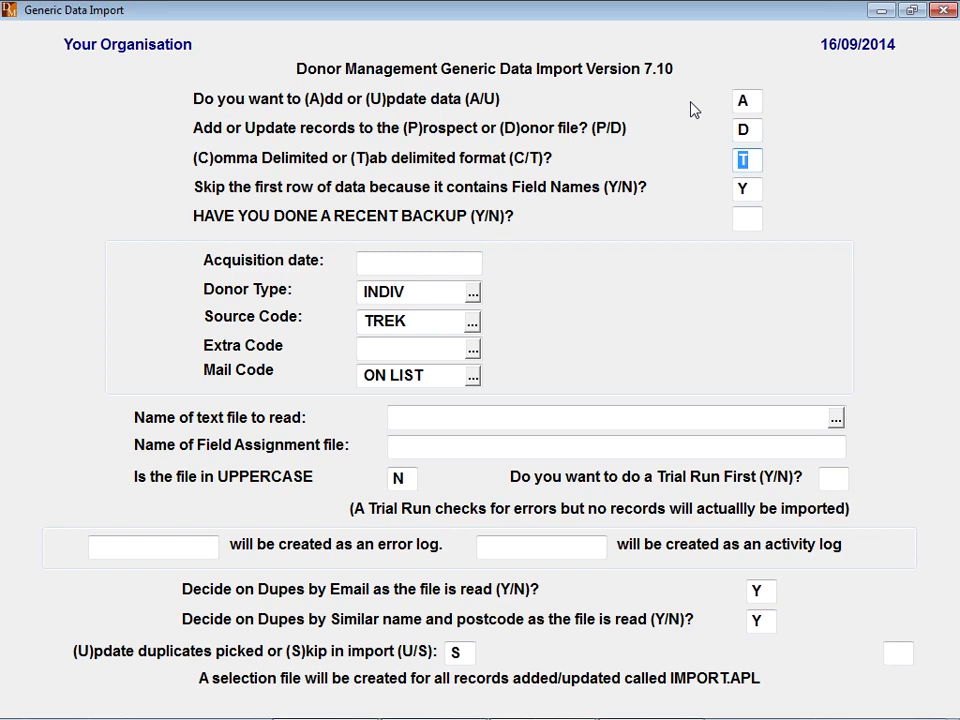
{"action": "key", "text": "Tab"}
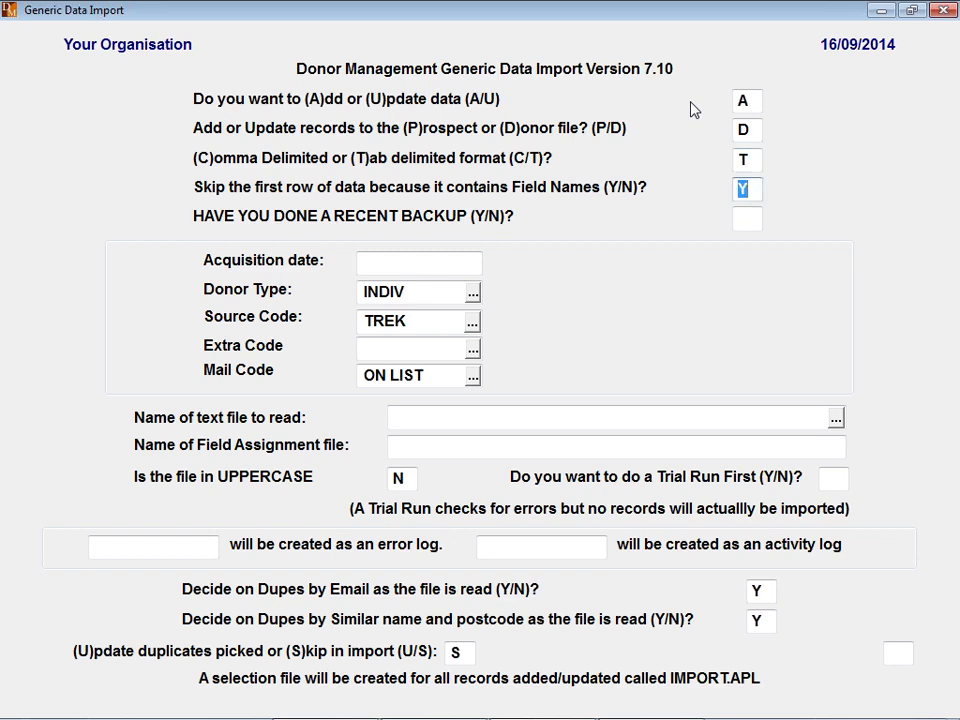
{"action": "key", "text": "Tab"}
{"action": "type", "text": "Y"}
{"action": "key", "text": "Return"}
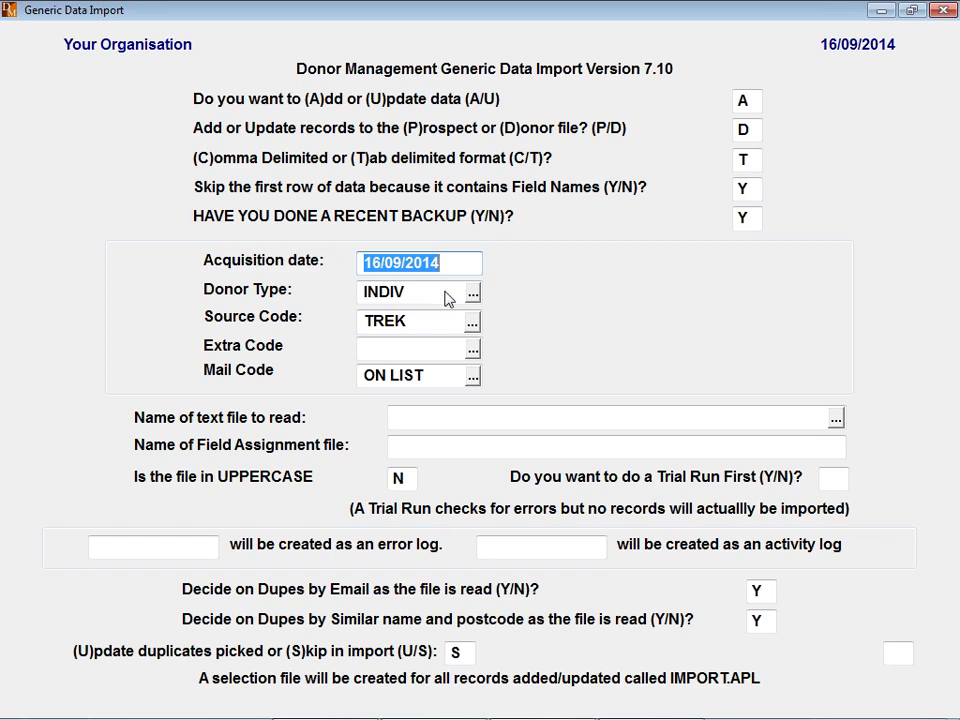
- Set the source code to RADIO, leave the extra code blank, and keep mail code ON LIST
{"action": "left_click", "coordinate": [440, 320]}
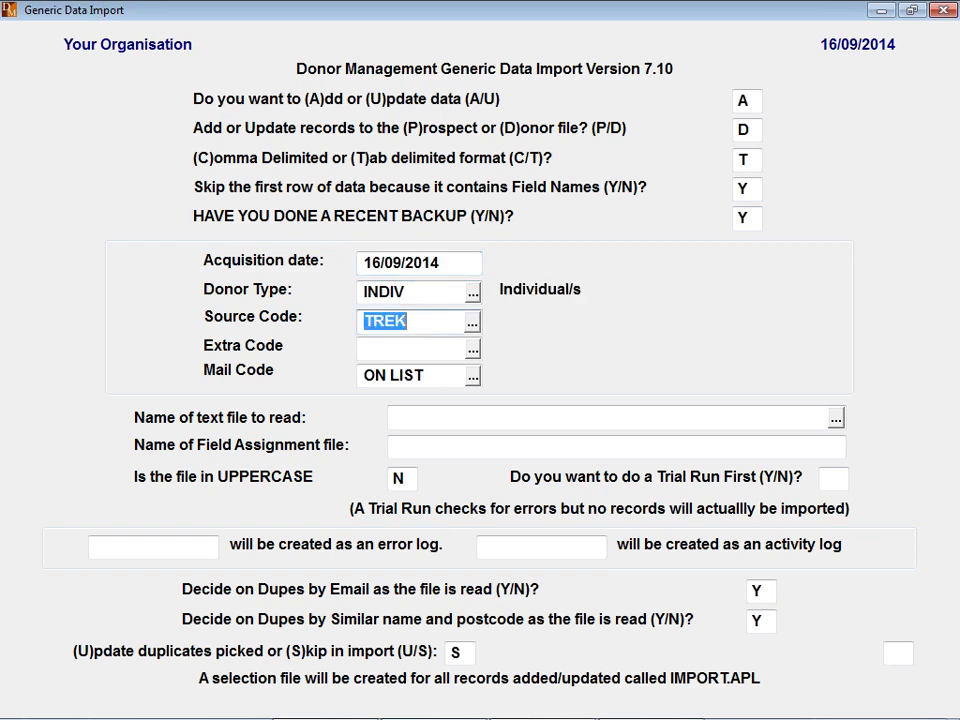
{"action": "left_click", "coordinate": [474, 323]}
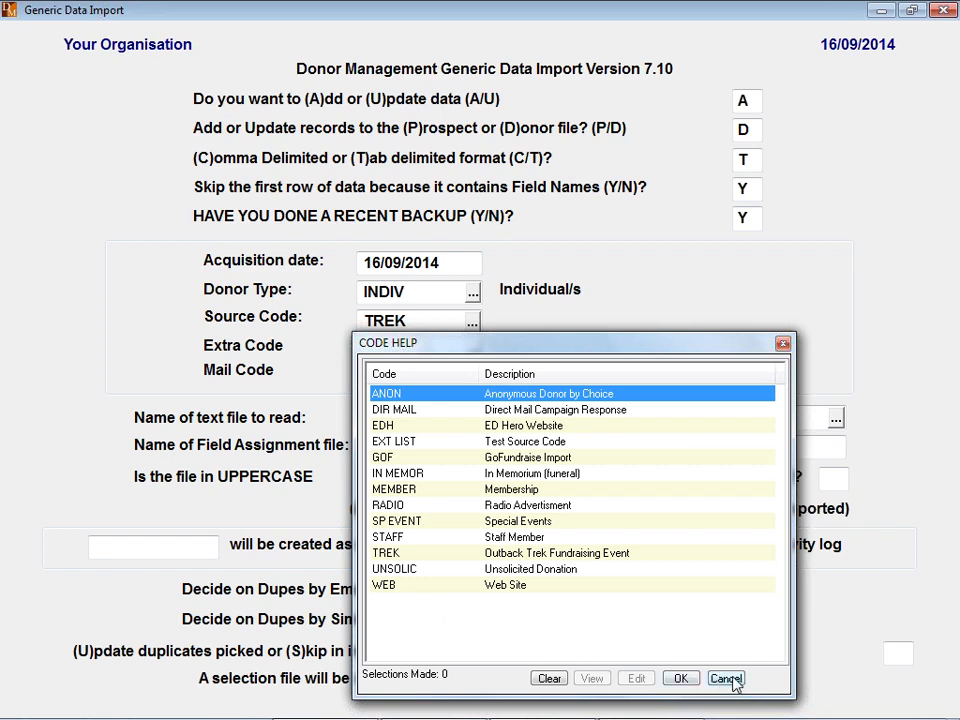
{"action": "double_click", "coordinate": [385, 507]}
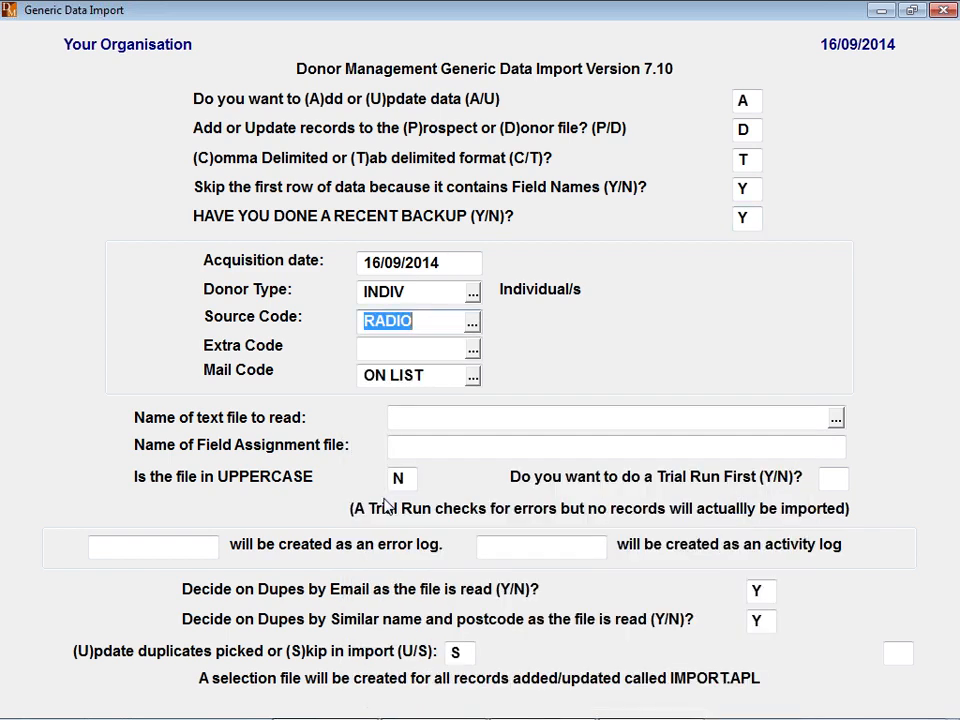
{"action": "key", "text": "Tab"}
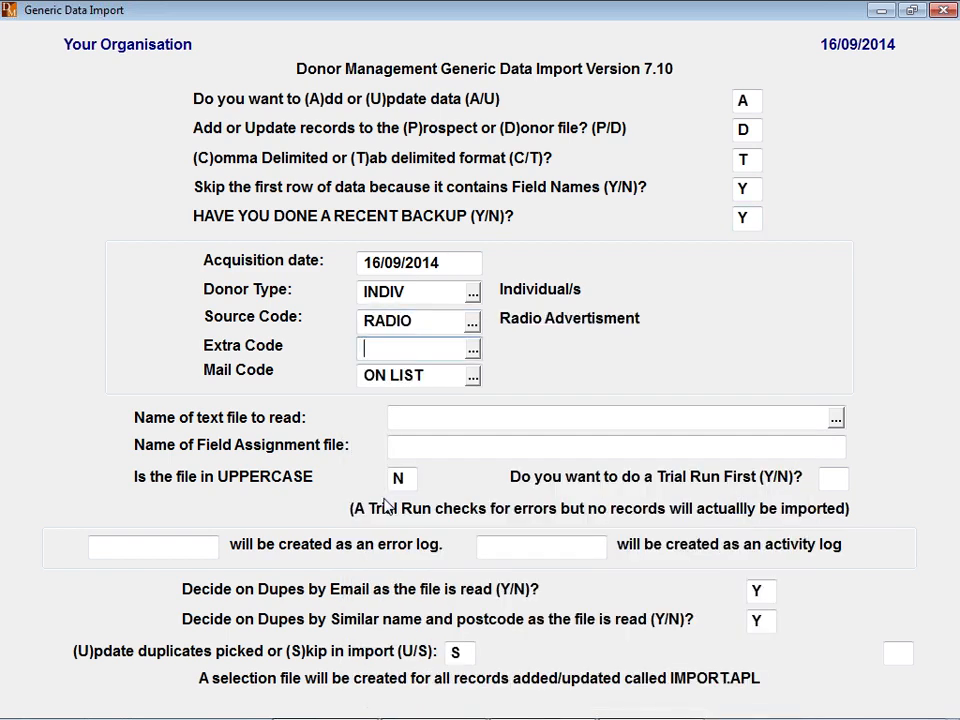
{"action": "key", "text": "Tab"}
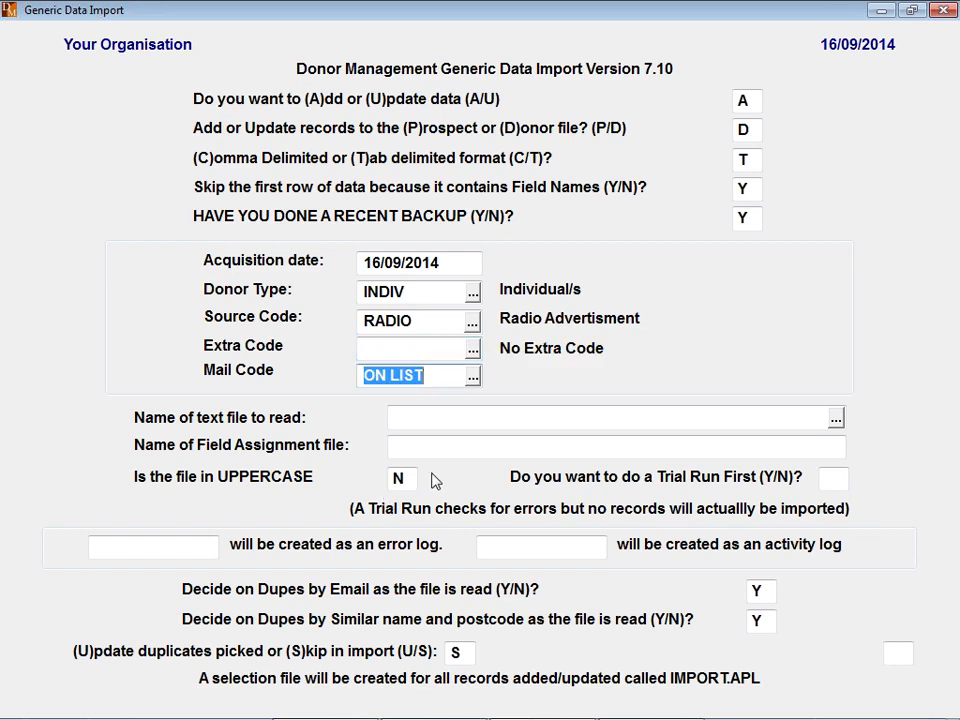
{"action": "left_click", "coordinate": [473, 376]}
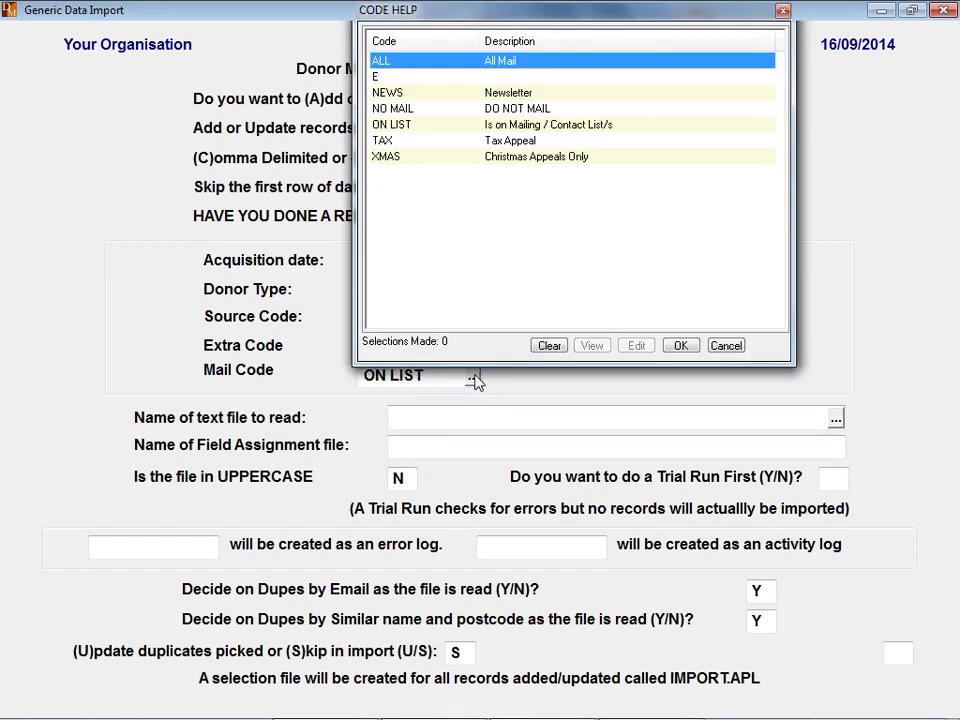
{"action": "double_click", "coordinate": [396, 124]}
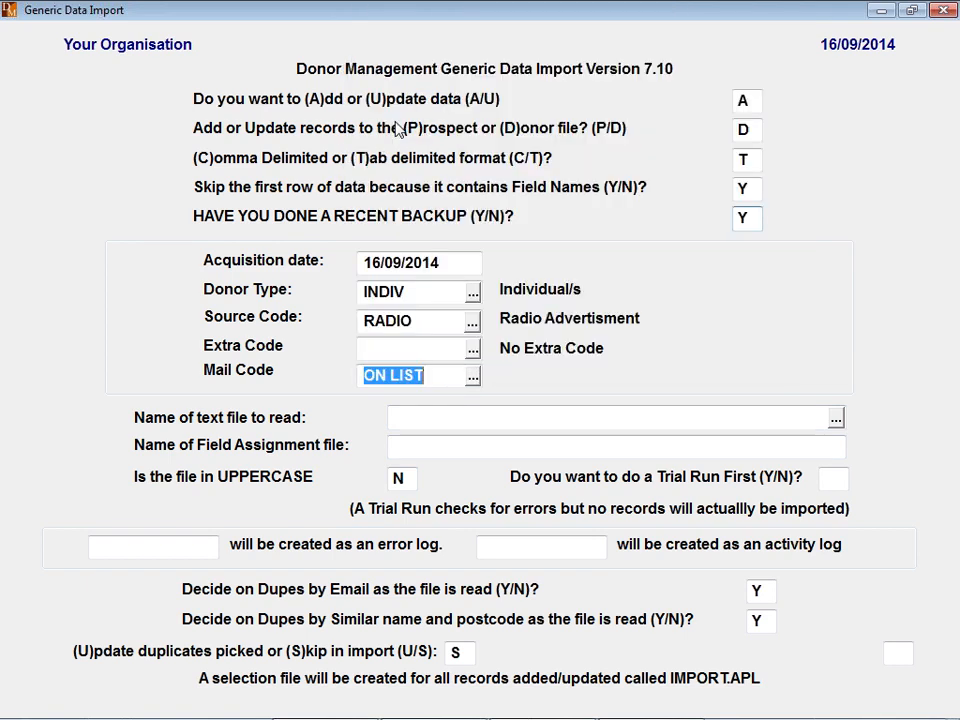
{"action": "key", "text": "Tab"}
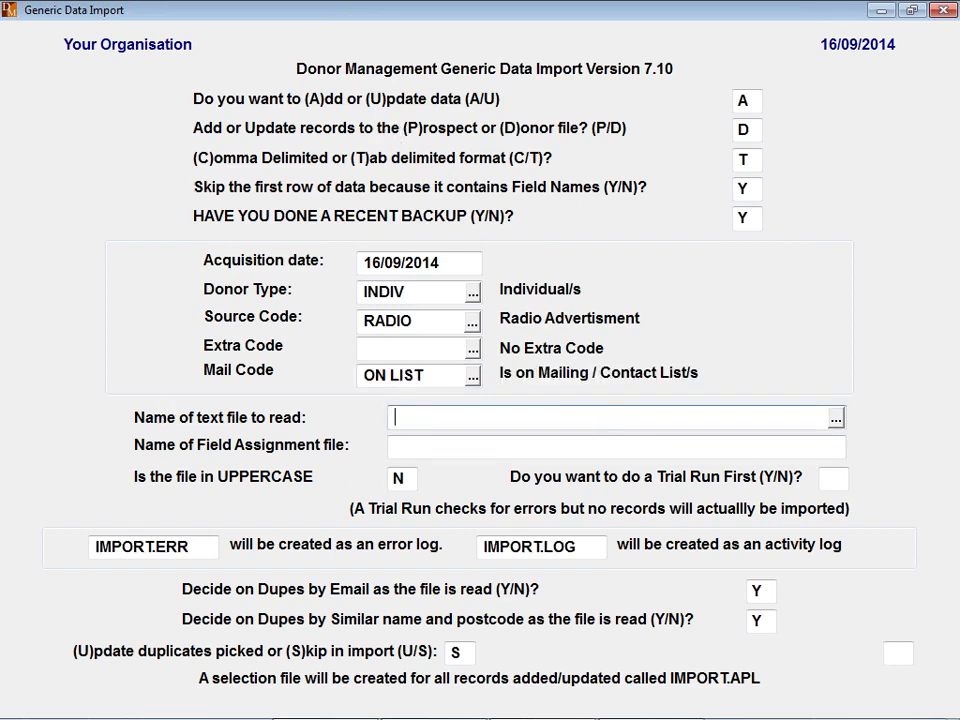
- Select W:\DMWORK\IMPORT_TEST.txt as the text file to read
{"action": "left_click", "coordinate": [836, 420]}
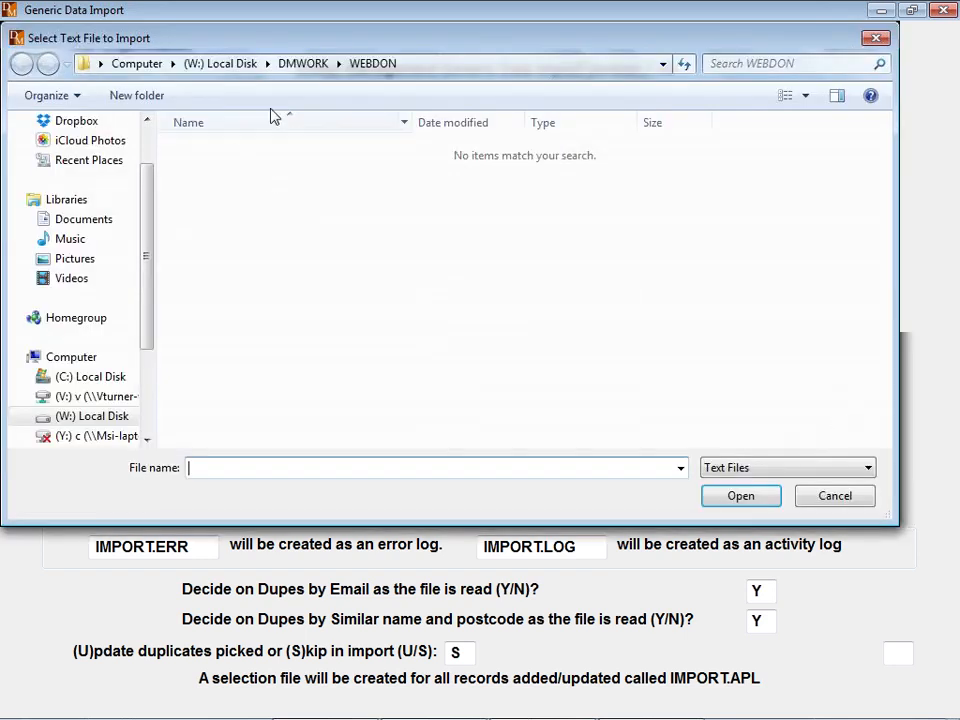
{"action": "left_click", "coordinate": [303, 63]}
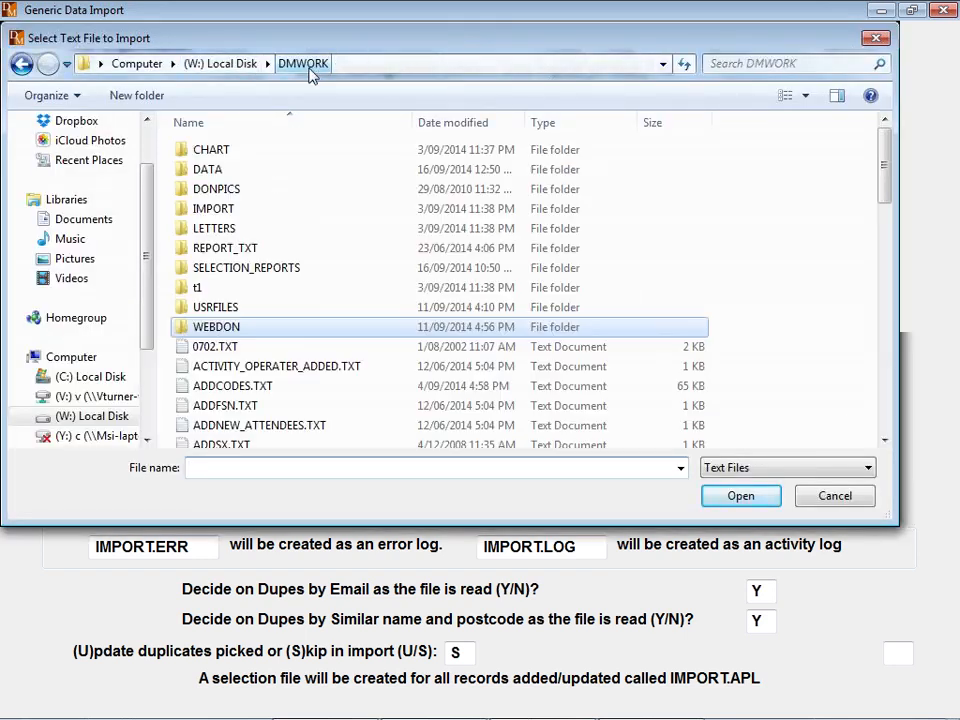
{"action": "left_click", "coordinate": [452, 122]}
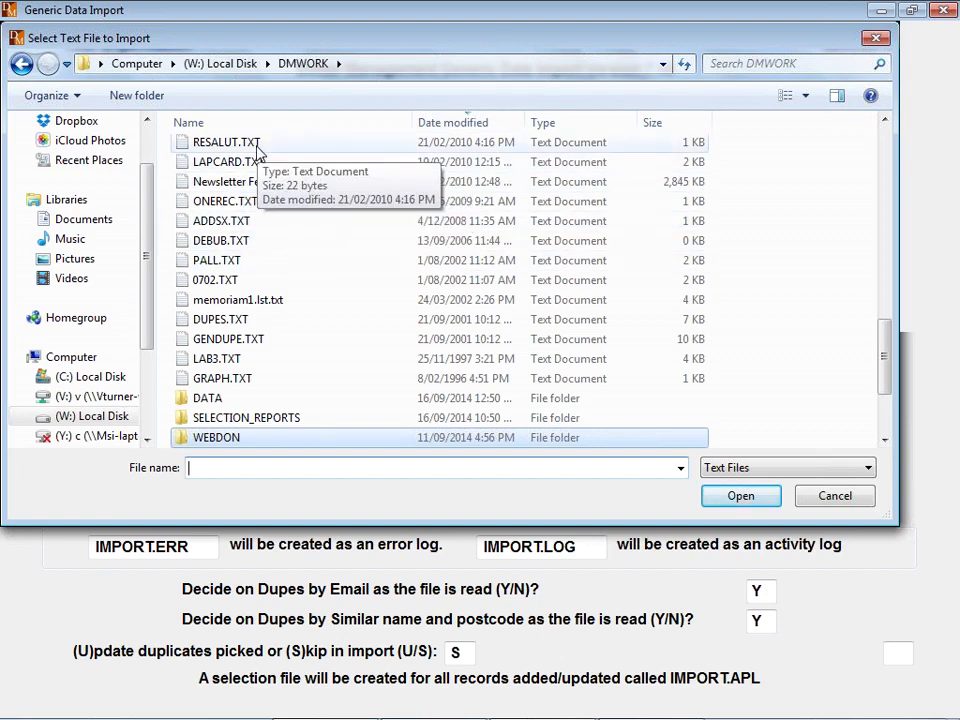
{"action": "left_click", "coordinate": [226, 340]}
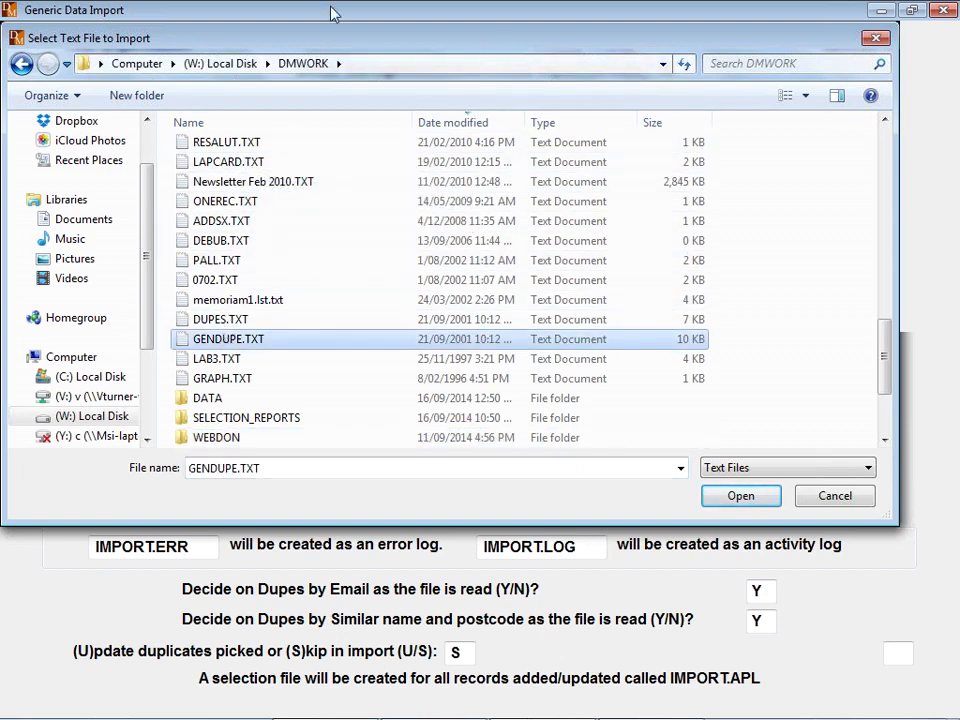
{"action": "left_click", "coordinate": [222, 64]}
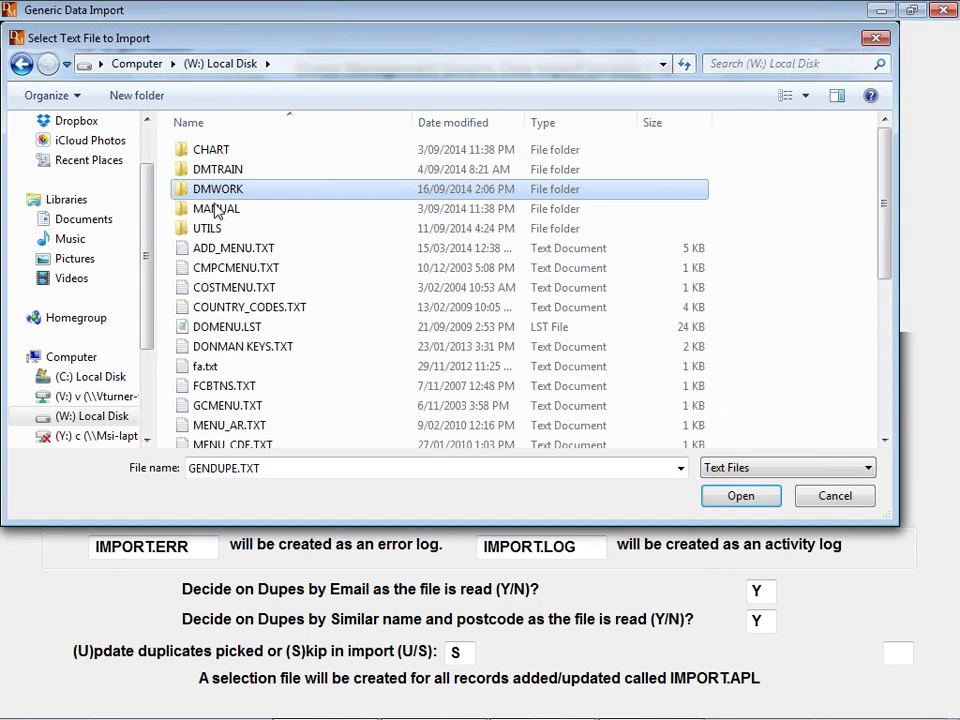
{"action": "double_click", "coordinate": [216, 193]}
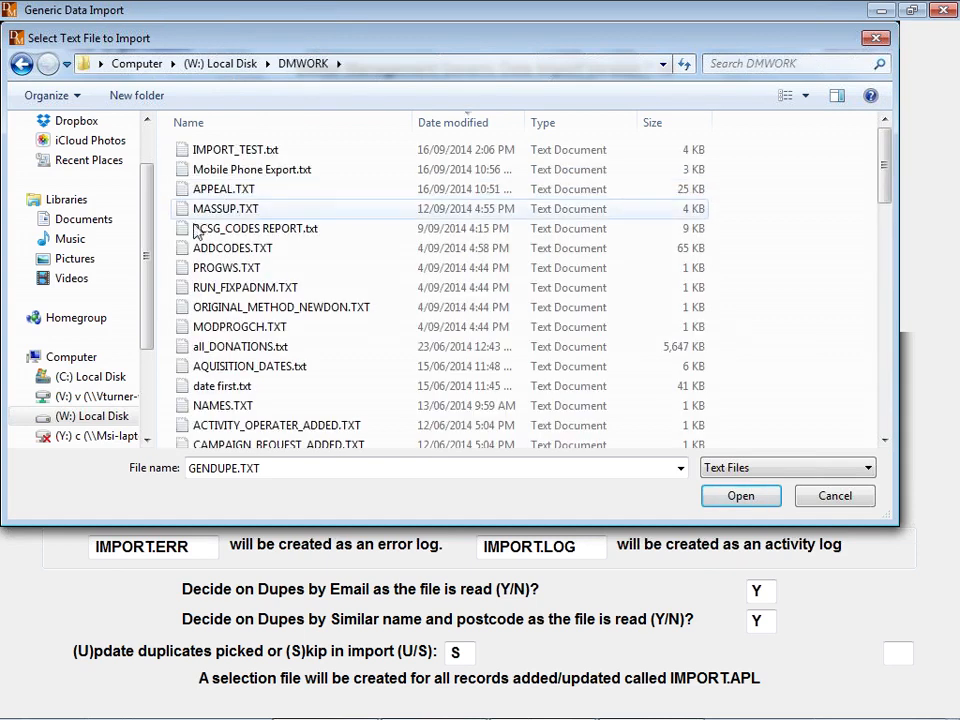
{"action": "left_click", "coordinate": [220, 151]}
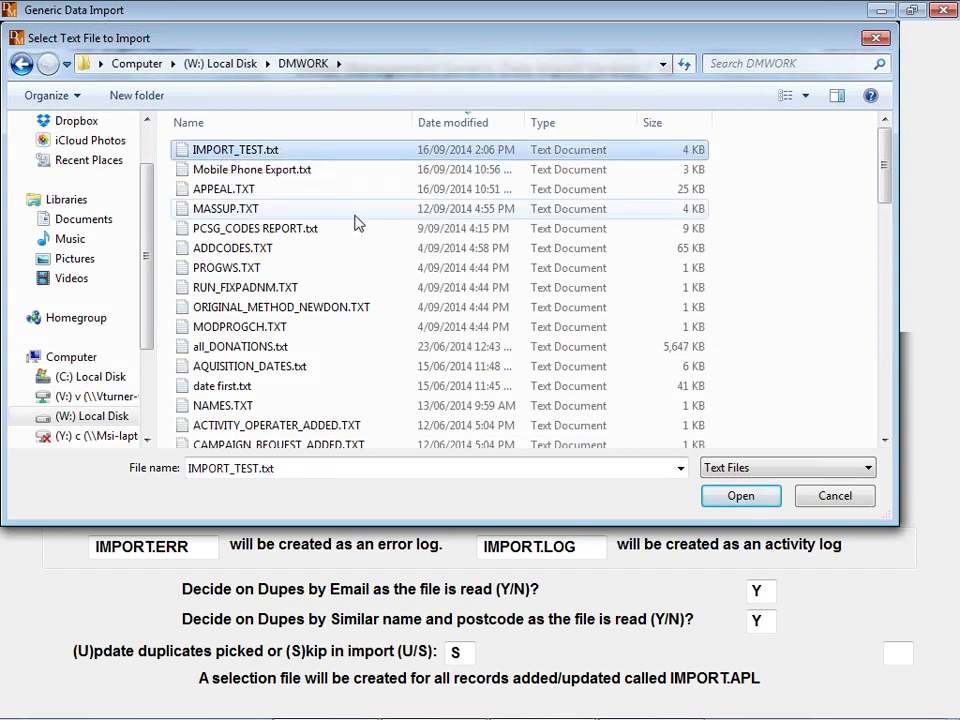
{"action": "left_click", "coordinate": [740, 470]}
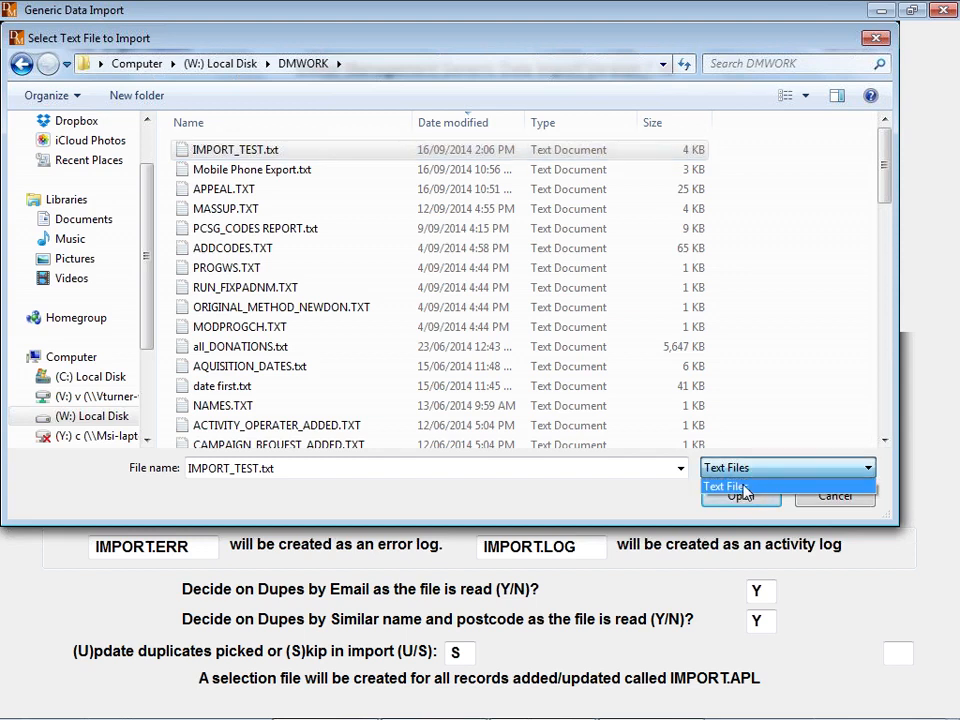
{"action": "left_click", "coordinate": [760, 487]}
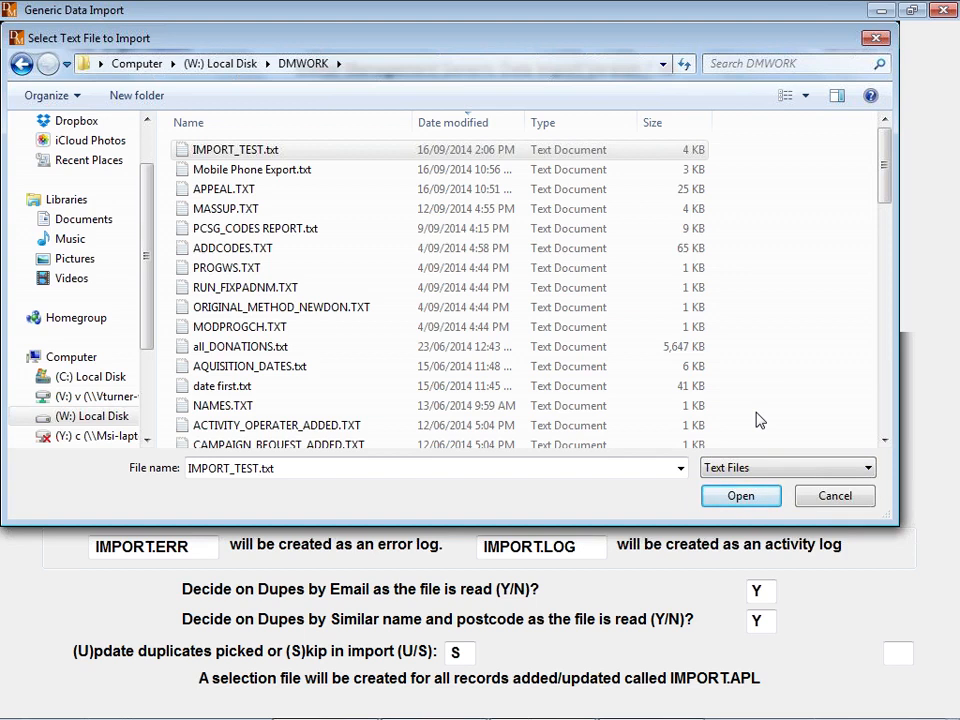
{"action": "double_click", "coordinate": [218, 149]}
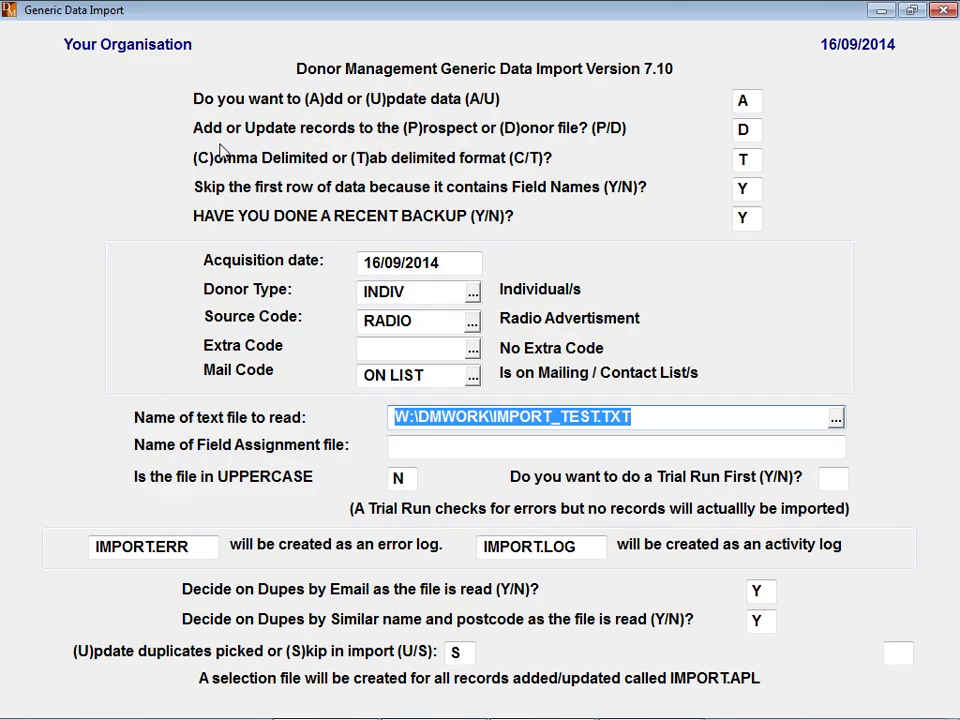
- Accept the IMPORT_TEST.IMP field assignment file, keep fields not uppercase, and answer N to a trial run
{"action": "key", "text": "Tab"}
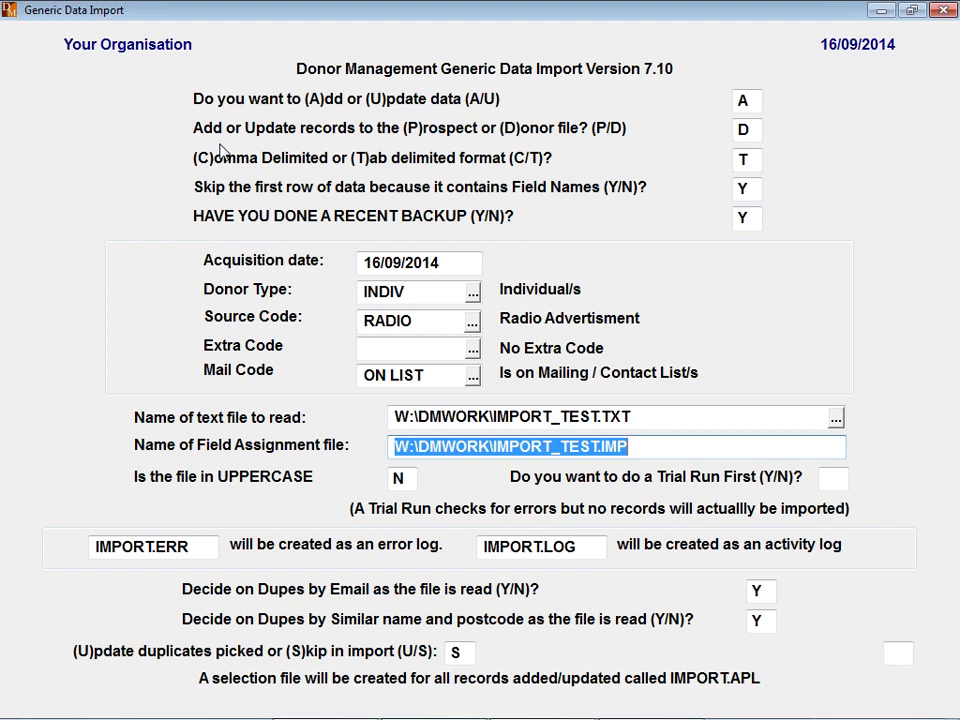
{"action": "key", "text": "Tab"}
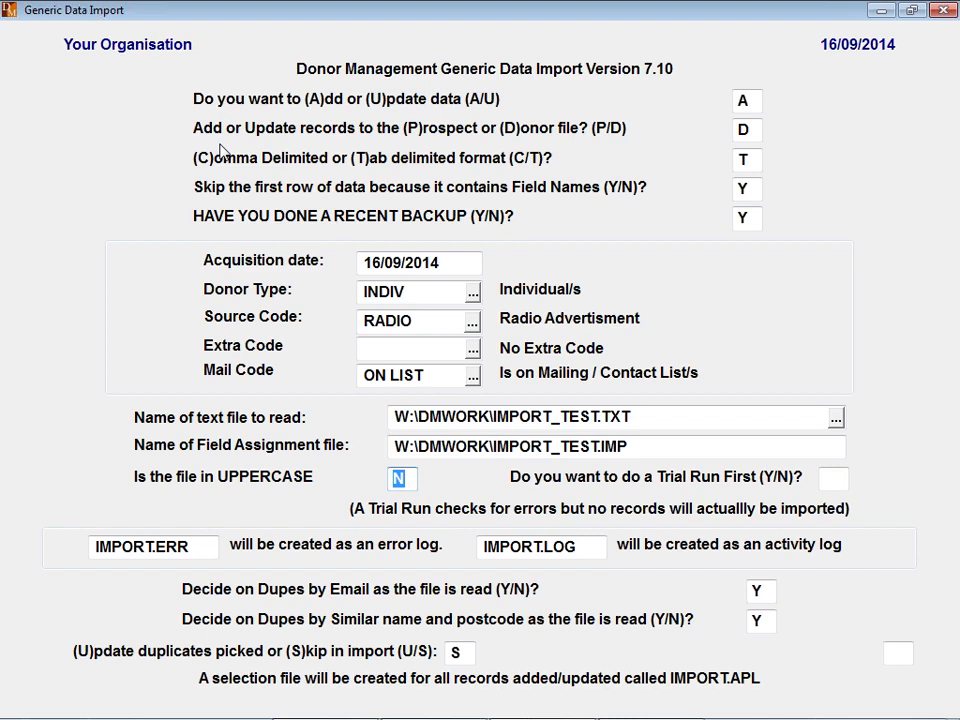
{"action": "key", "text": "Tab"}
{"action": "type", "text": "N"}
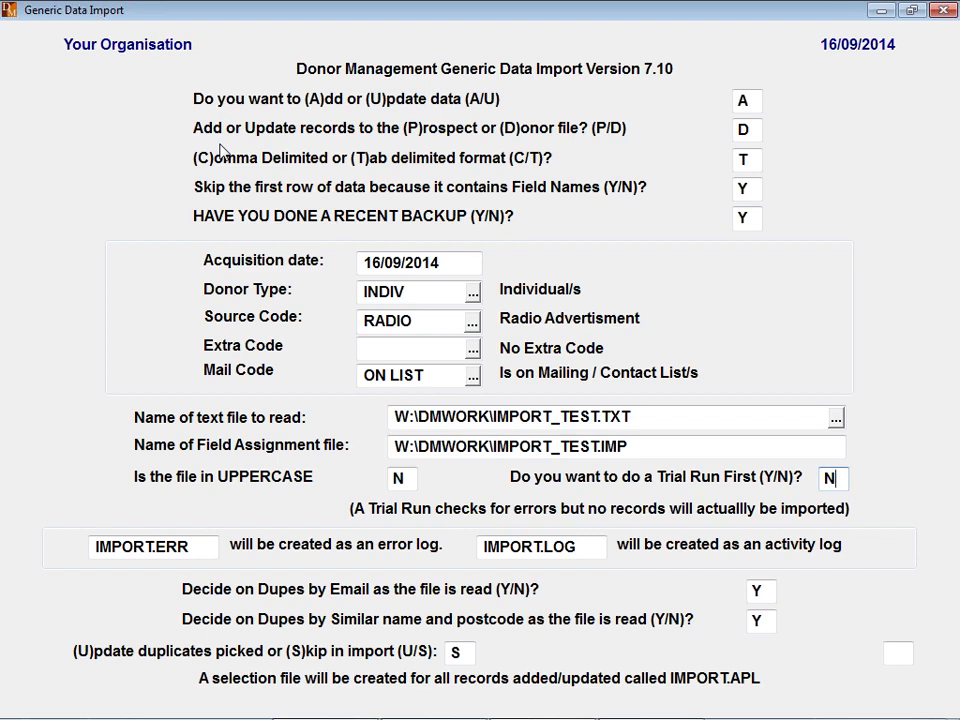
{"action": "key", "text": "Tab"}
- Keep both duplicate checks on, set duplicates to Update (U), and continue to field mapping
{"action": "key", "text": "Return"}
{"action": "key", "text": "Return"}
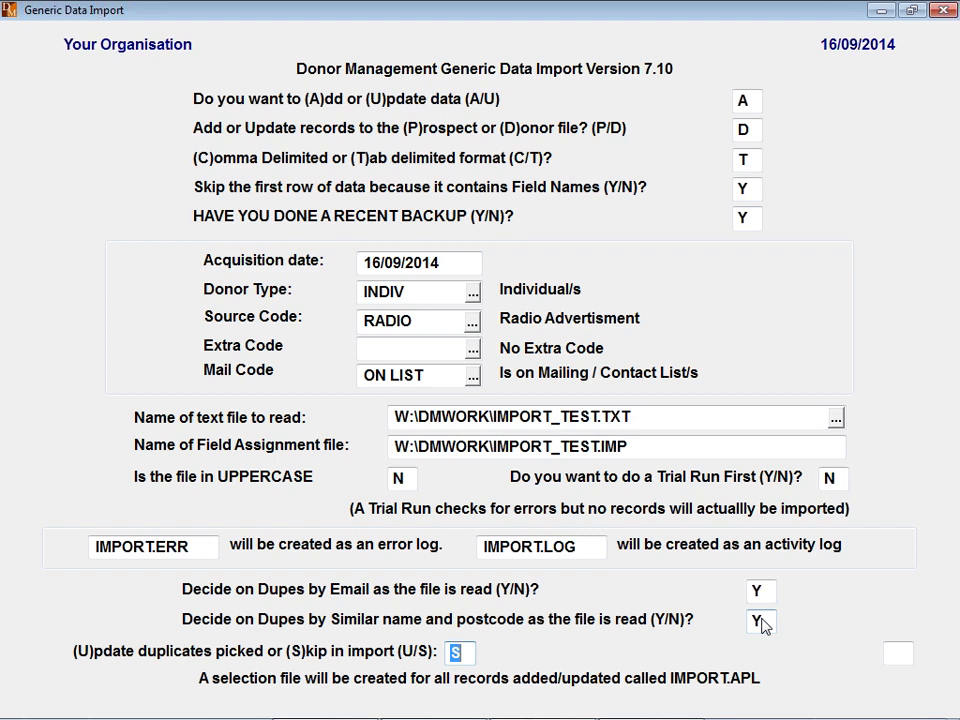
{"action": "type", "text": "U"}
{"action": "key", "text": "Return"}
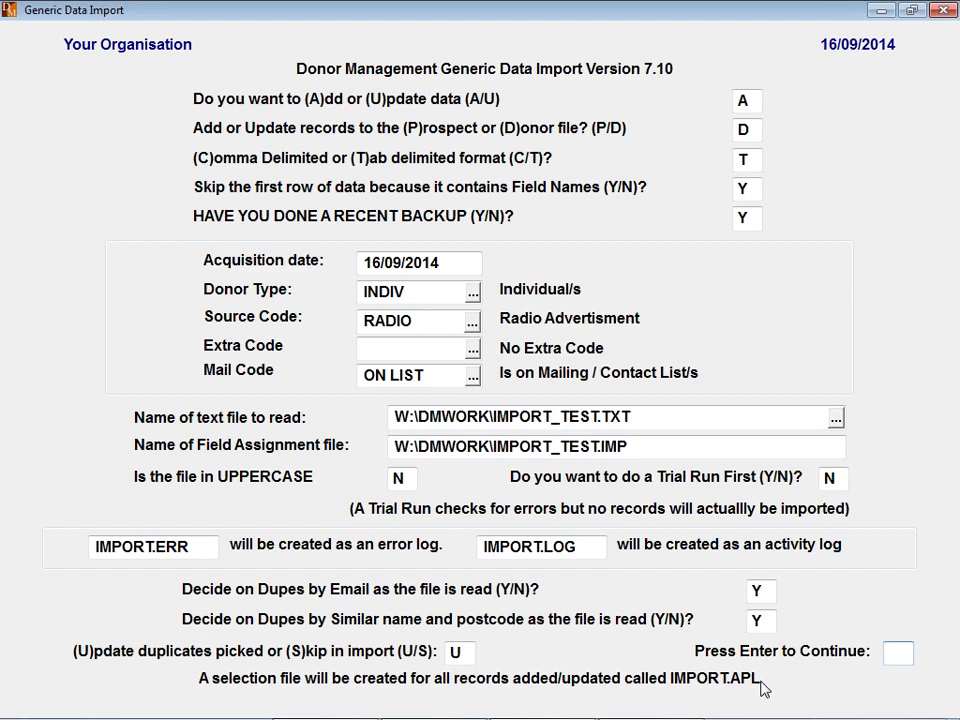
{"action": "key", "text": "Return"}
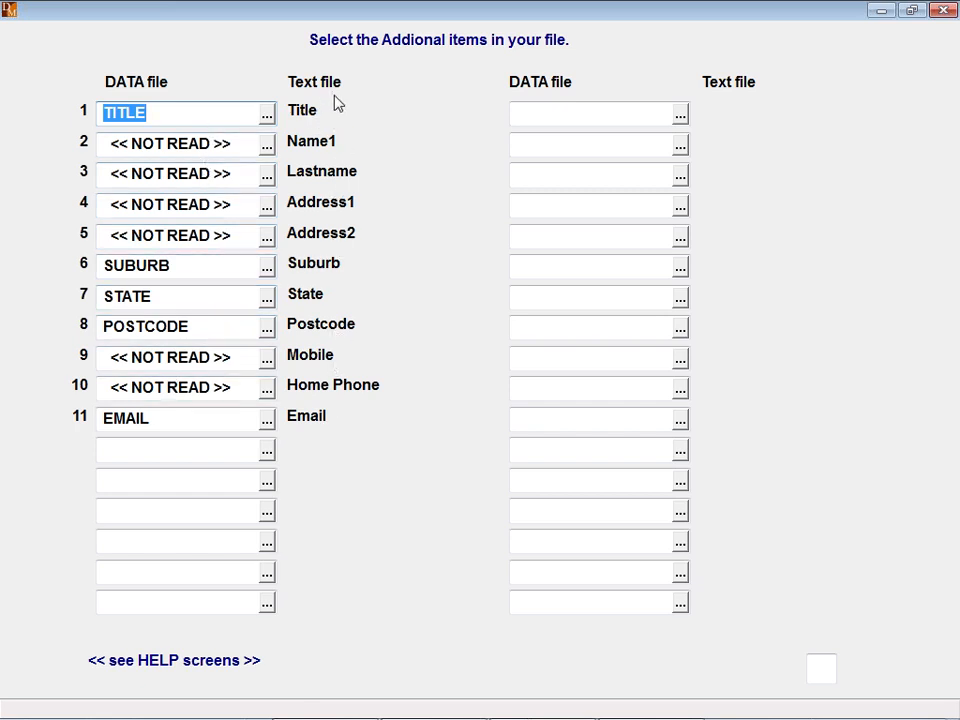
- Map Name1 to FIRST_NAME and Lastname to SURNAME
{"action": "left_click", "coordinate": [267, 149]}
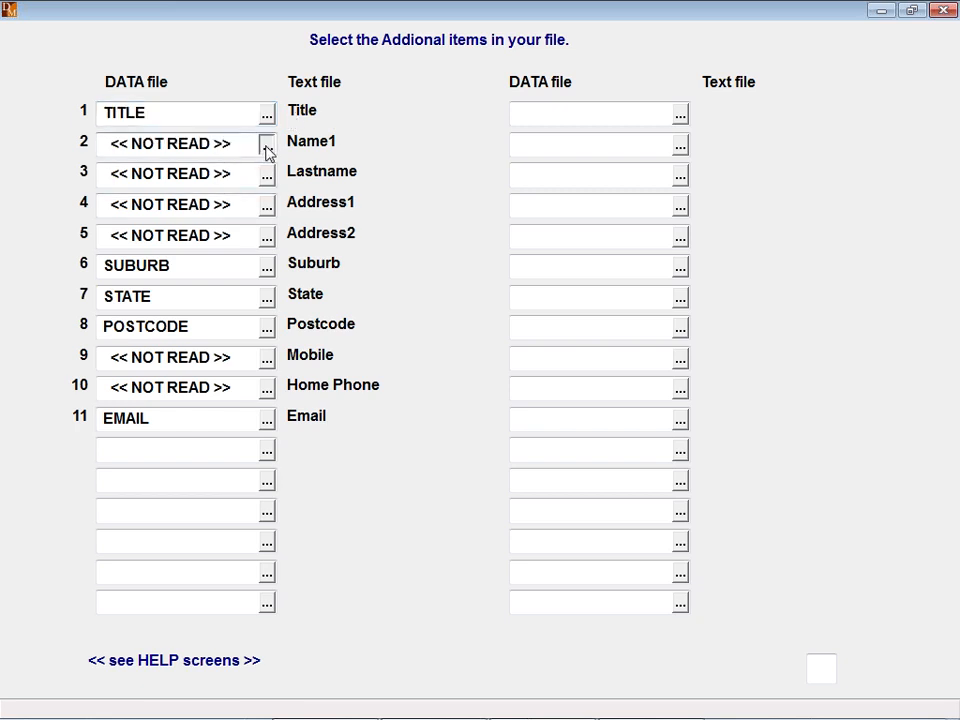
{"action": "key", "text": "f"}
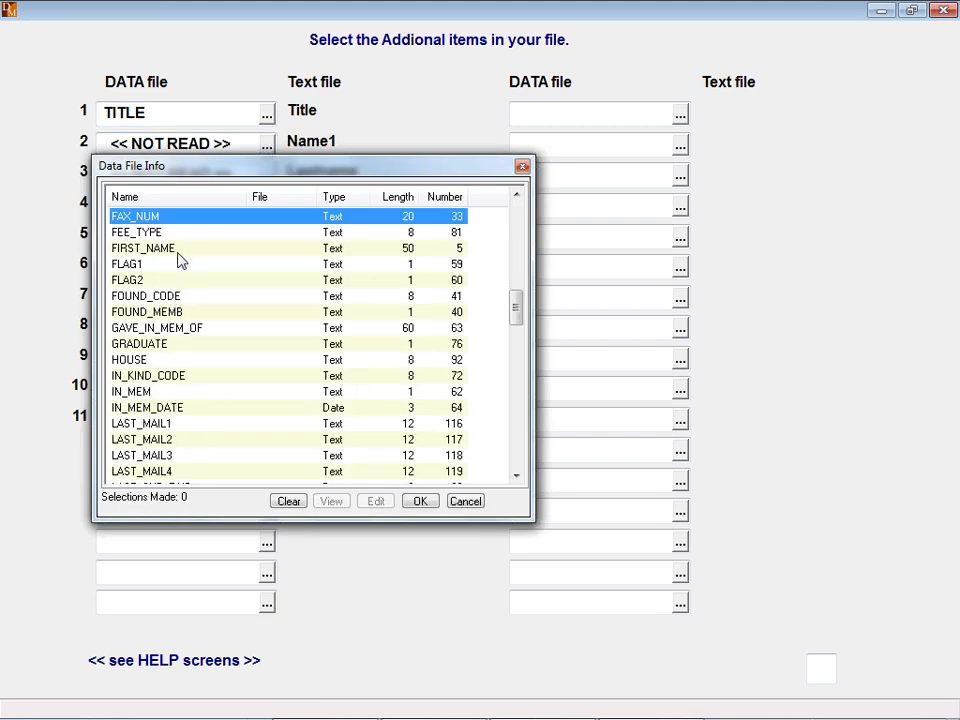
{"action": "scroll", "coordinate": [140, 252], "scroll_direction": "up", "scroll_amount": 2}
{"action": "scroll", "coordinate": [138, 270], "scroll_direction": "down", "scroll_amount": 1}
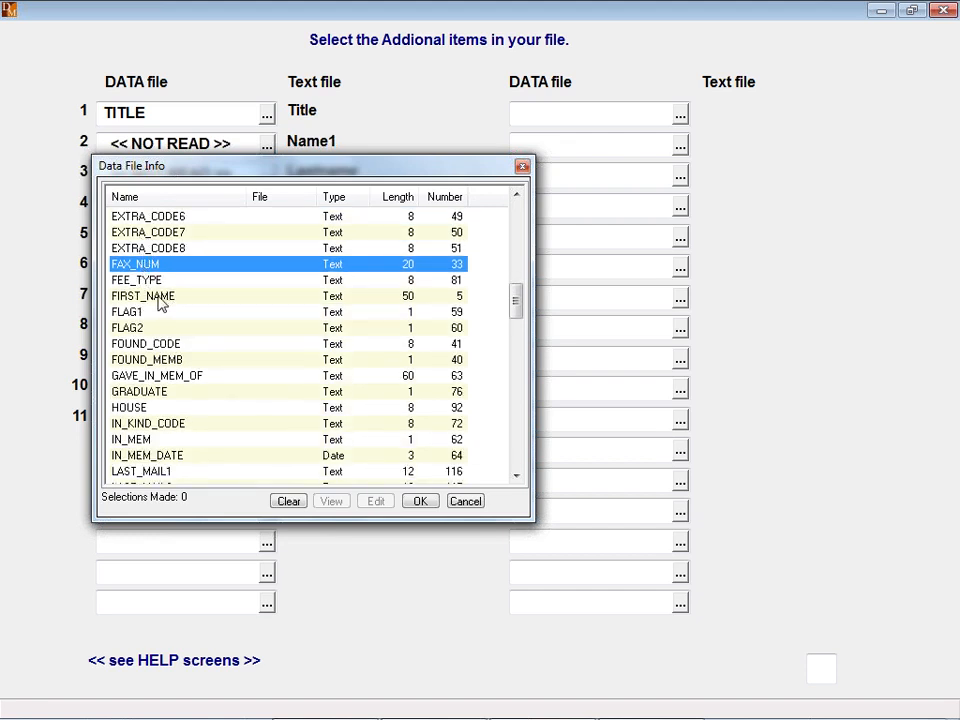
{"action": "double_click", "coordinate": [158, 297]}
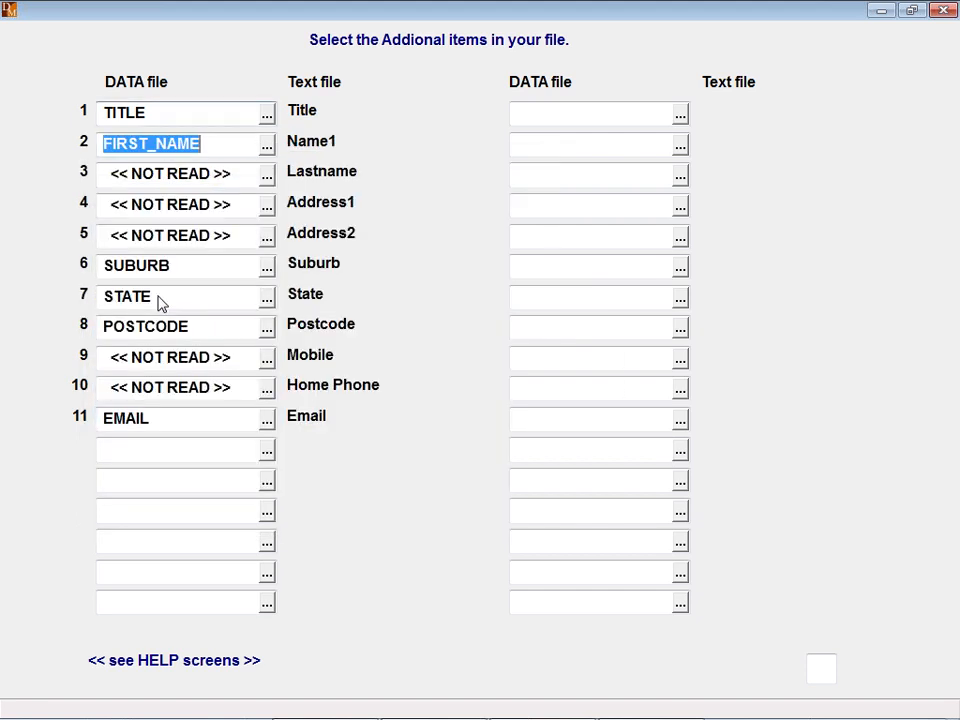
{"action": "left_click", "coordinate": [268, 178]}
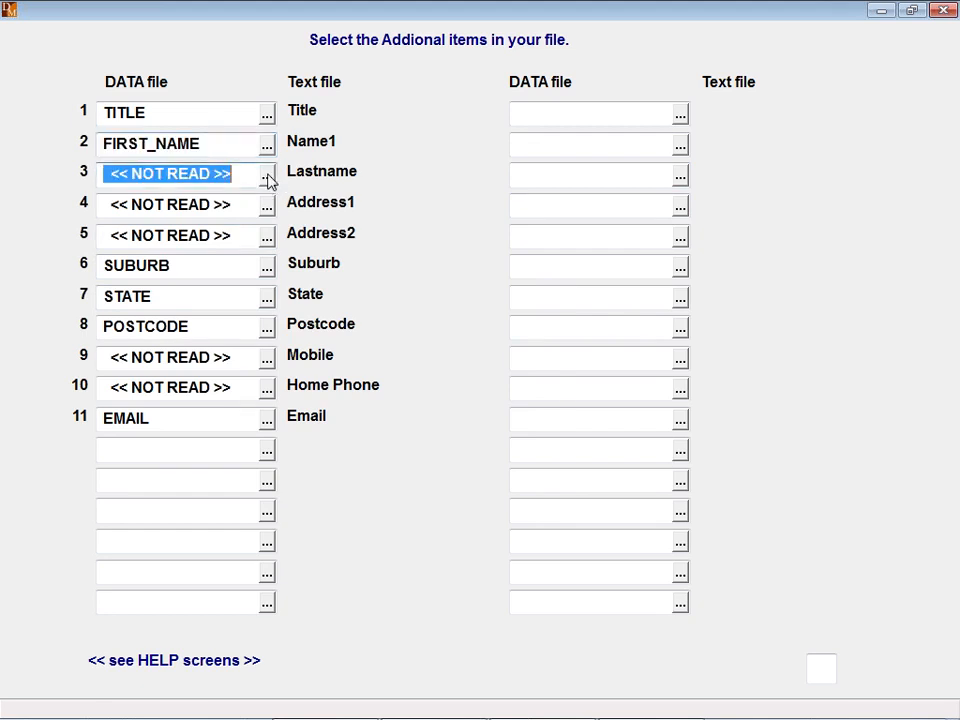
{"action": "left_click", "coordinate": [268, 178]}
{"action": "type", "text": "sur"}
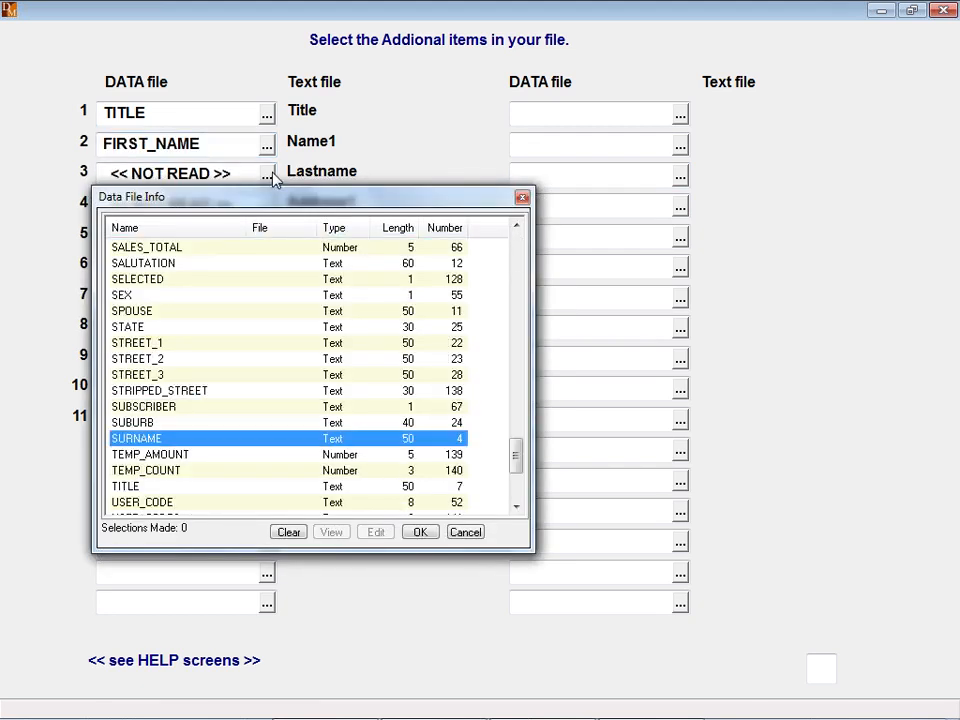
{"action": "double_click", "coordinate": [148, 440]}
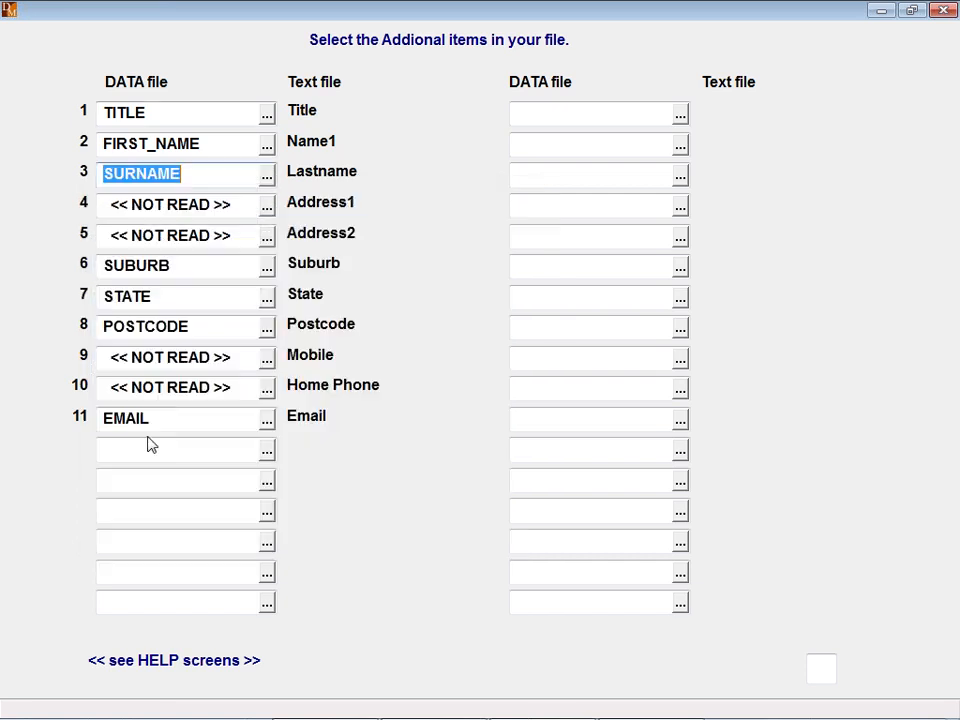
- Map Address1 to STREET_1 and Address2 to STREET_2
{"action": "left_click", "coordinate": [267, 208]}
{"action": "left_click", "coordinate": [267, 208]}
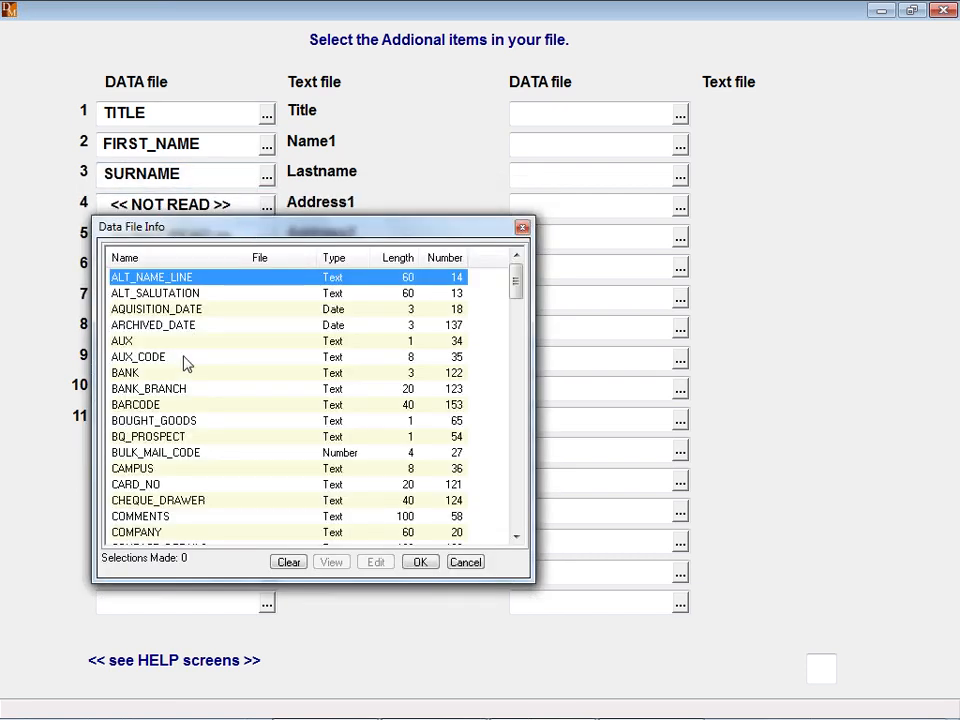
{"action": "type", "text": "st"}
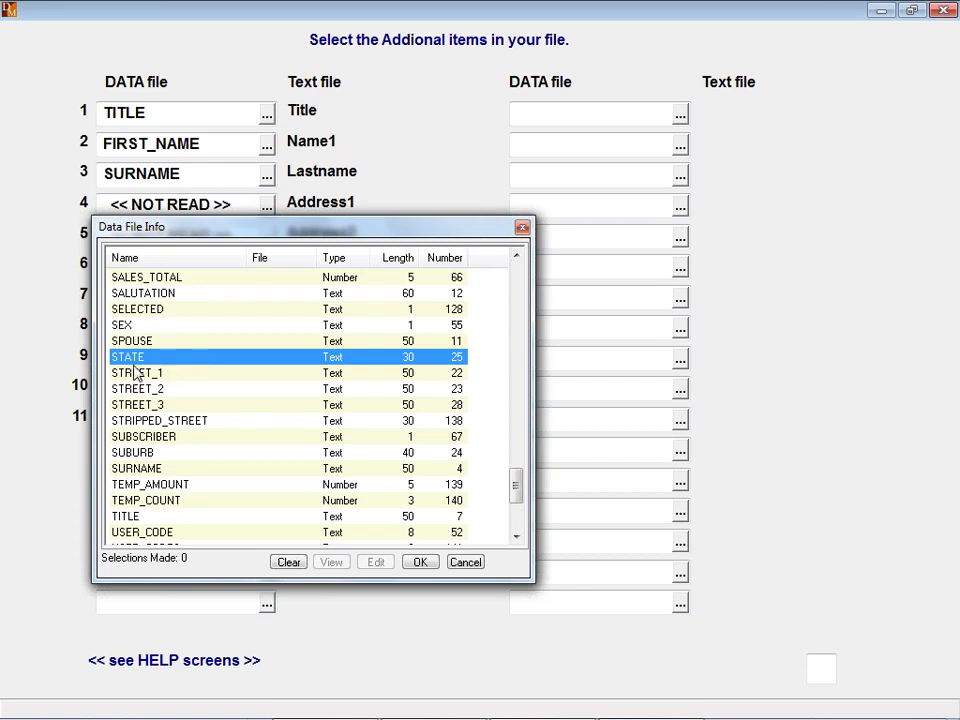
{"action": "double_click", "coordinate": [135, 373]}
{"action": "left_click", "coordinate": [267, 237]}
{"action": "left_click", "coordinate": [267, 237]}
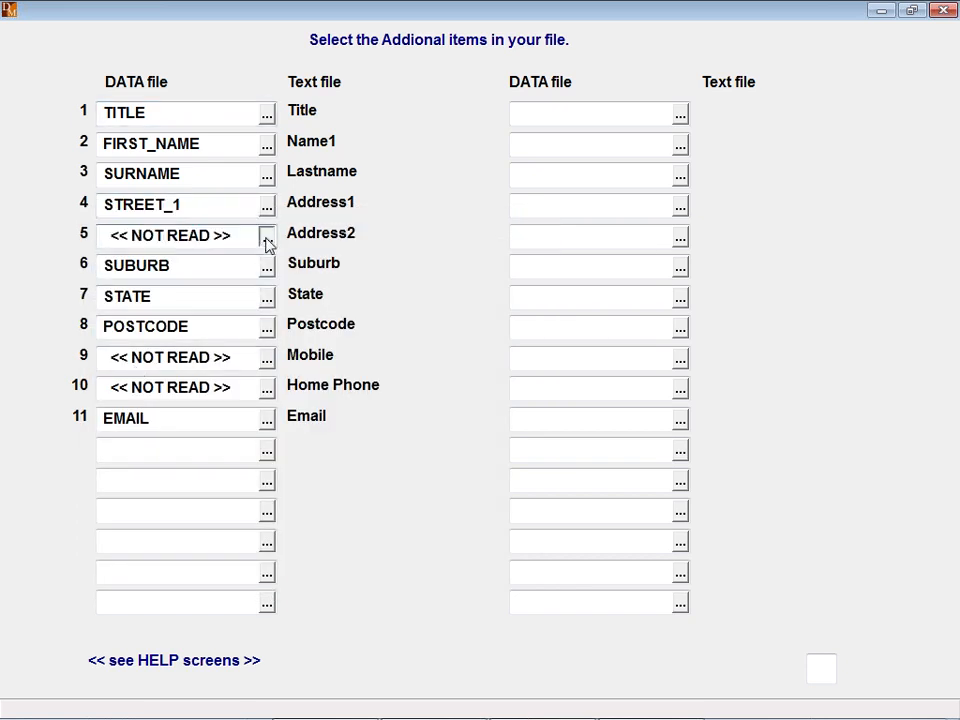
{"action": "type", "text": "st"}
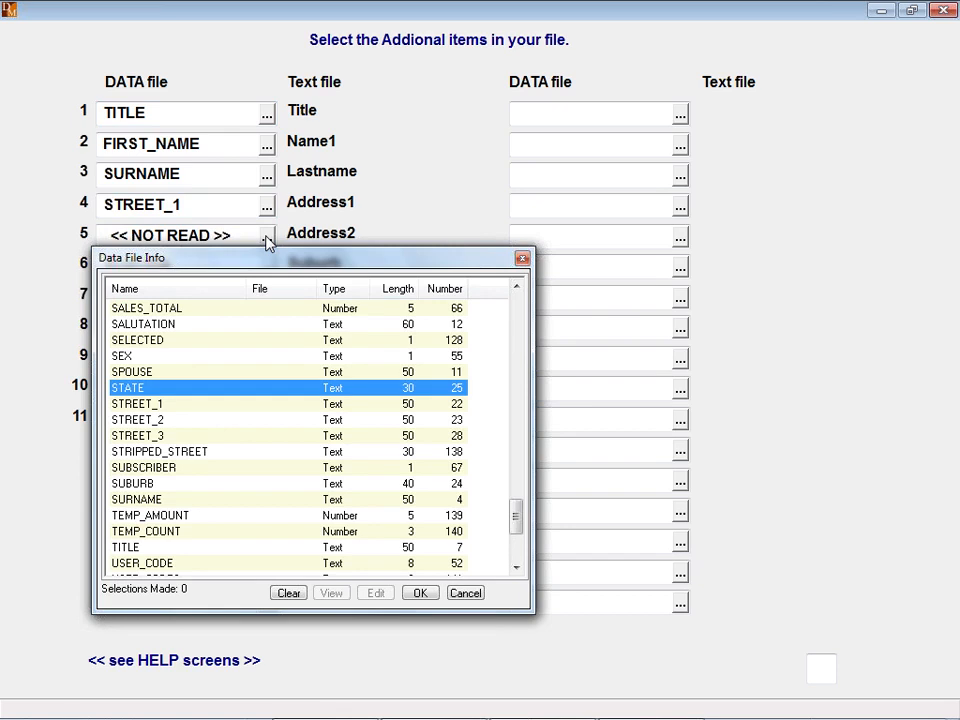
{"action": "double_click", "coordinate": [135, 420]}
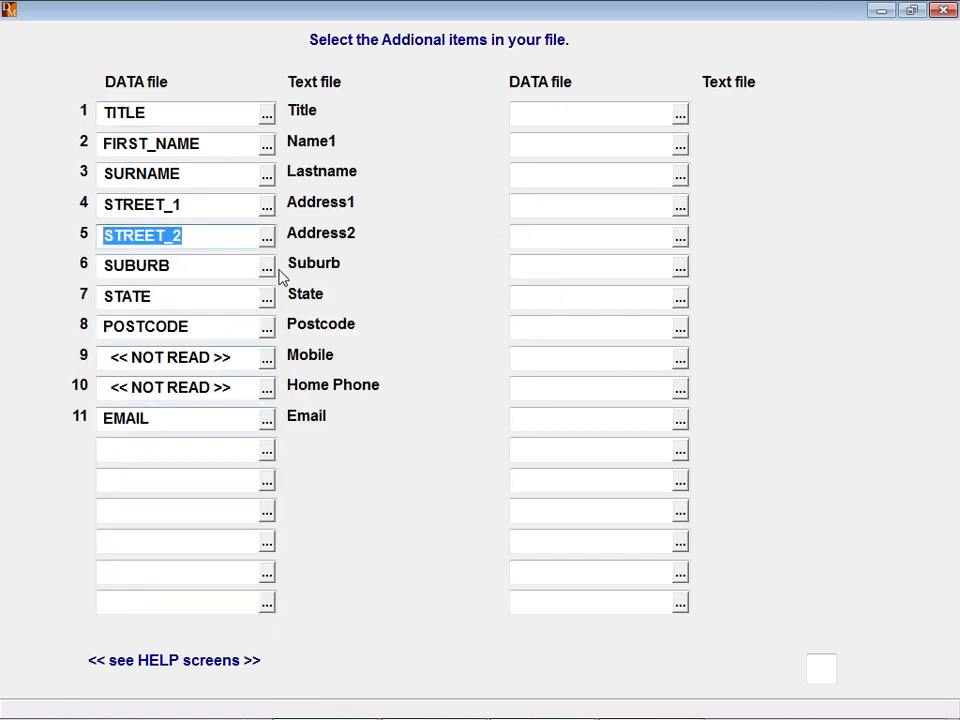
- Map Mobile to PHONE_MOBILE and Home Phone to PHONE_HOME, keep Email, and finish the mapping
{"action": "left_click", "coordinate": [268, 366]}
{"action": "left_click", "coordinate": [268, 364]}
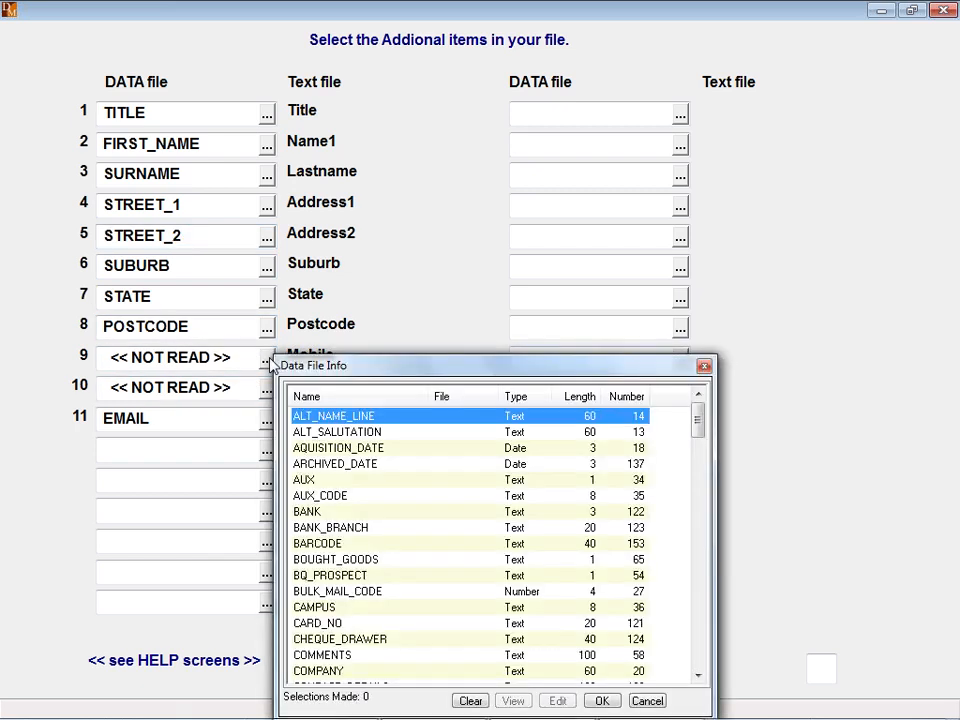
{"action": "type", "text": "ph"}
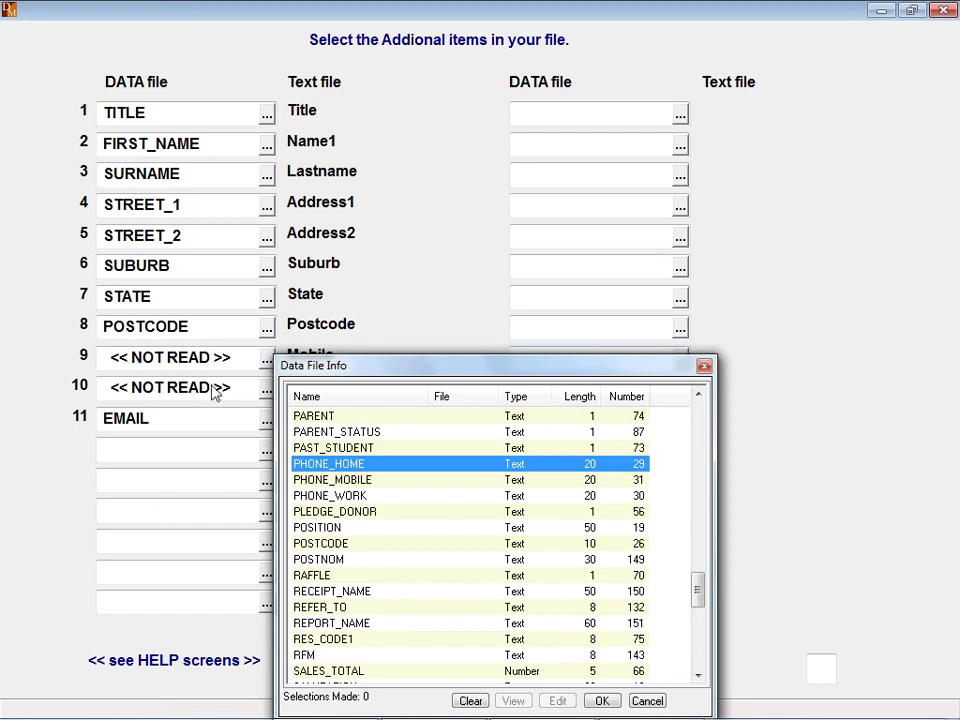
{"action": "double_click", "coordinate": [312, 481]}
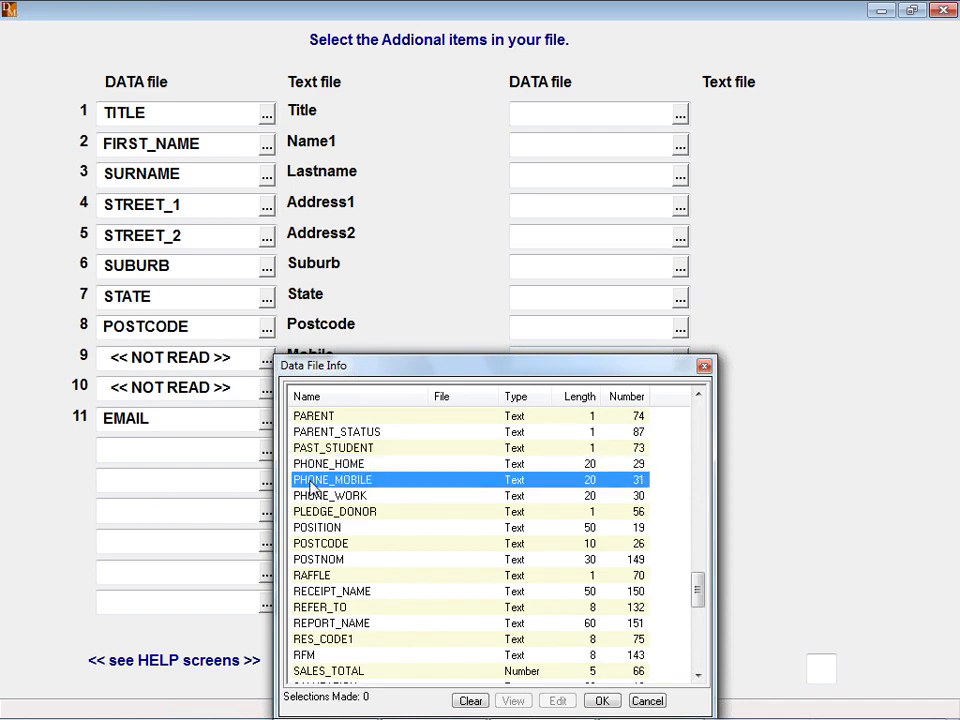
{"action": "left_click", "coordinate": [248, 386]}
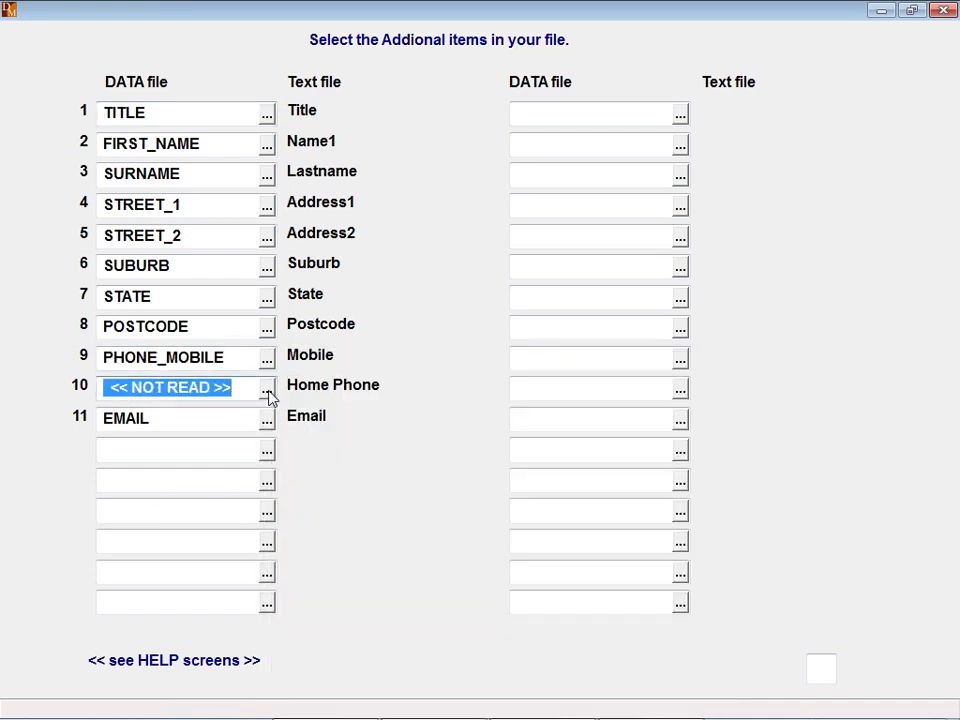
{"action": "left_click", "coordinate": [267, 392]}
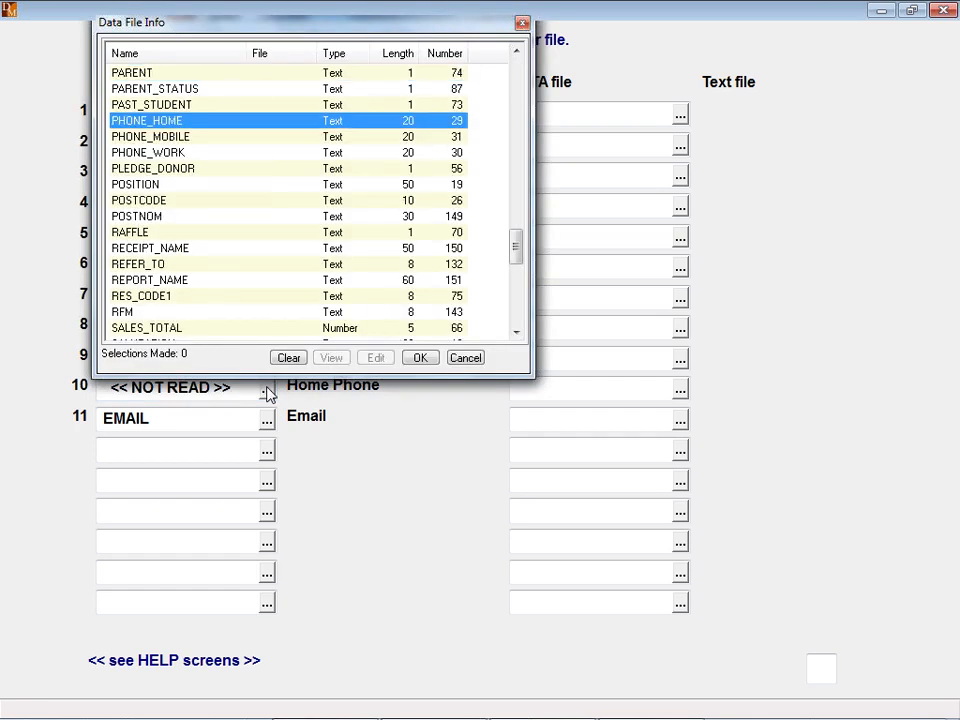
{"action": "double_click", "coordinate": [137, 122]}
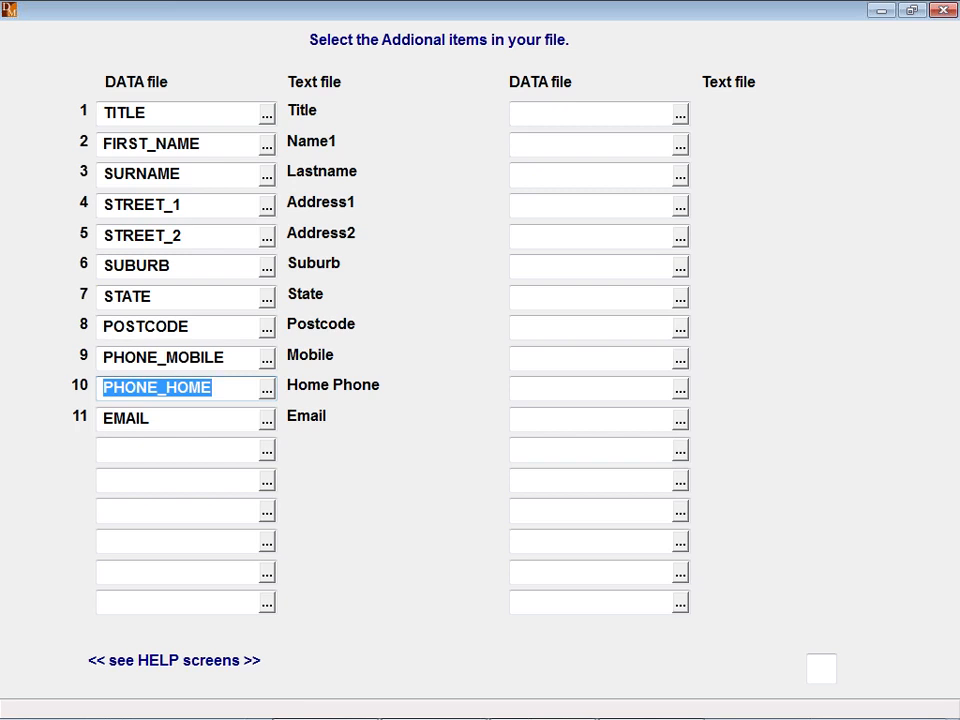
{"action": "key", "text": "Tab"}
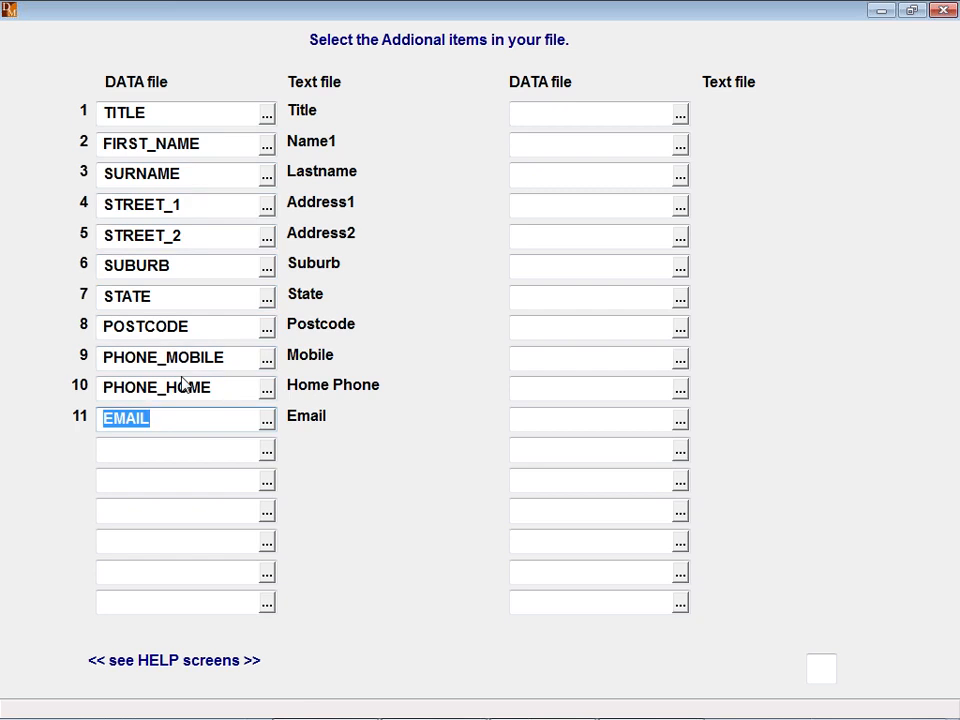
{"action": "key", "text": "Return"}
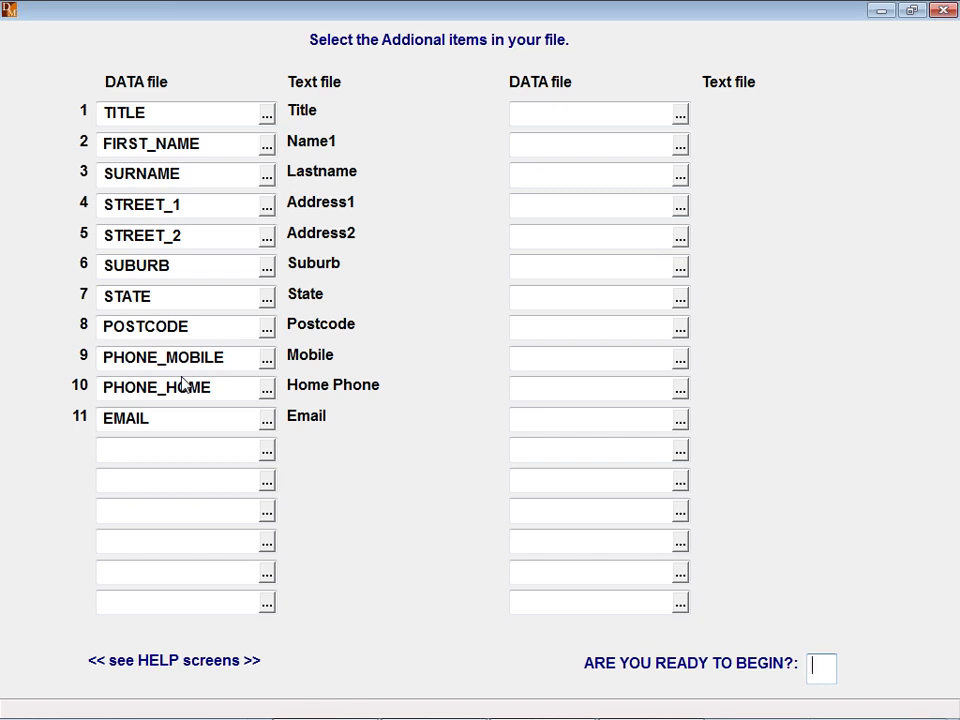
- Start the import and reject the first three suggested duplicate matches, keeping them as new donors
{"action": "type", "text": "Y"}
{"action": "key", "text": "Return"}
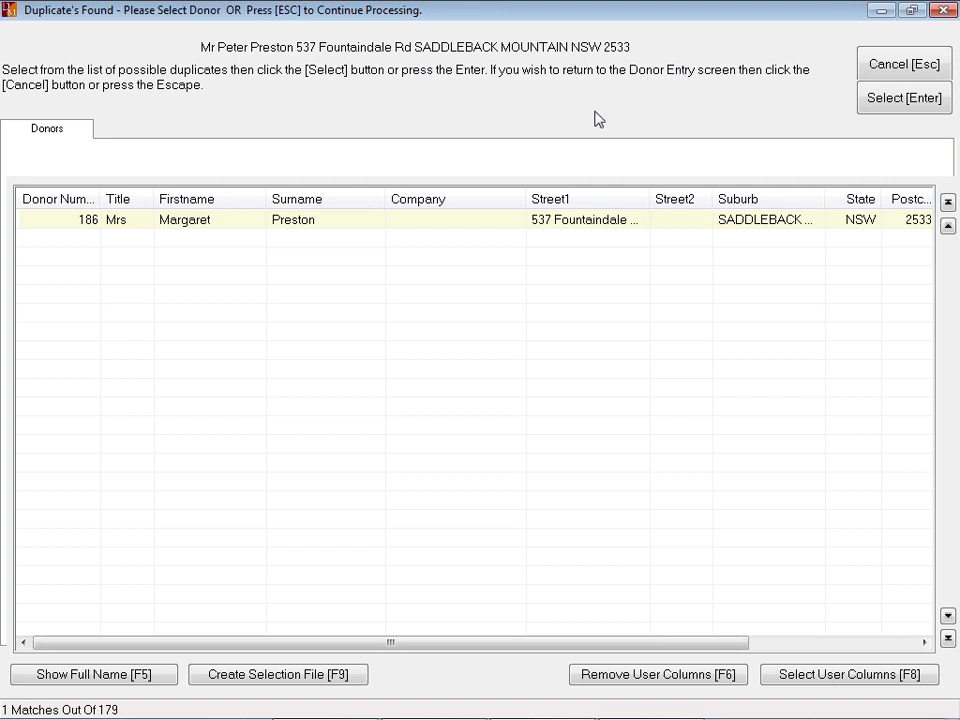
{"action": "left_click", "coordinate": [896, 68]}
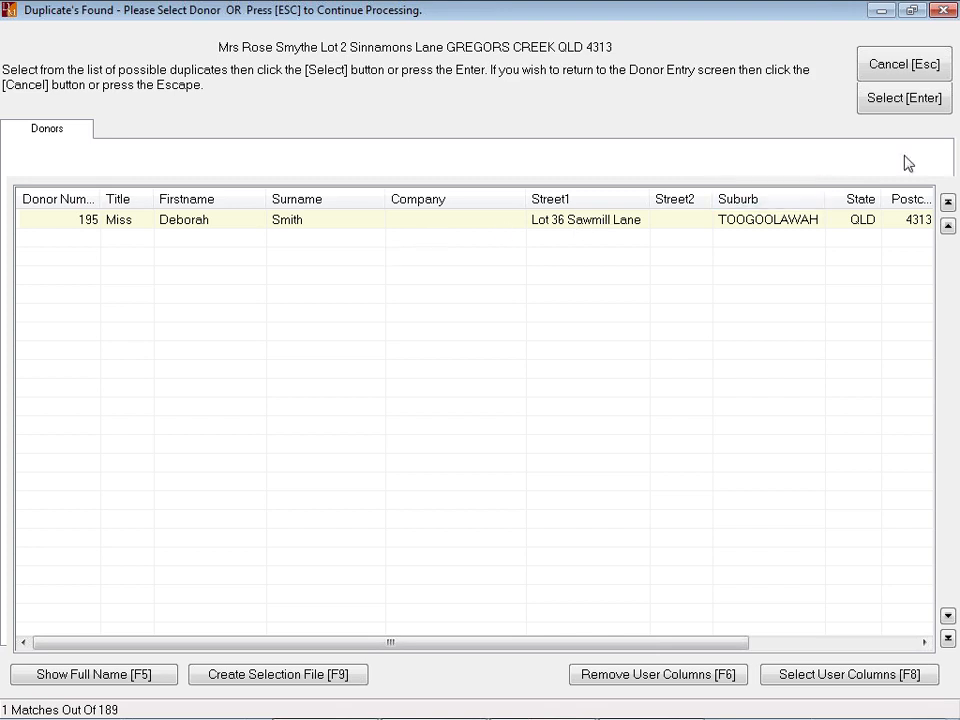
{"action": "left_click", "coordinate": [888, 68]}
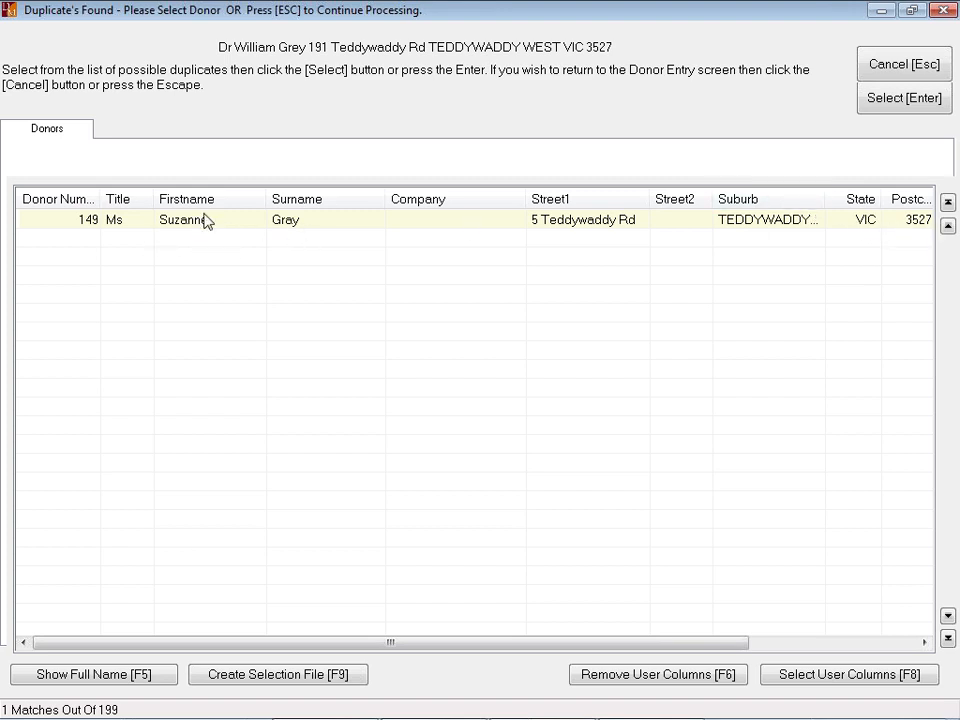
{"action": "left_click", "coordinate": [898, 65]}
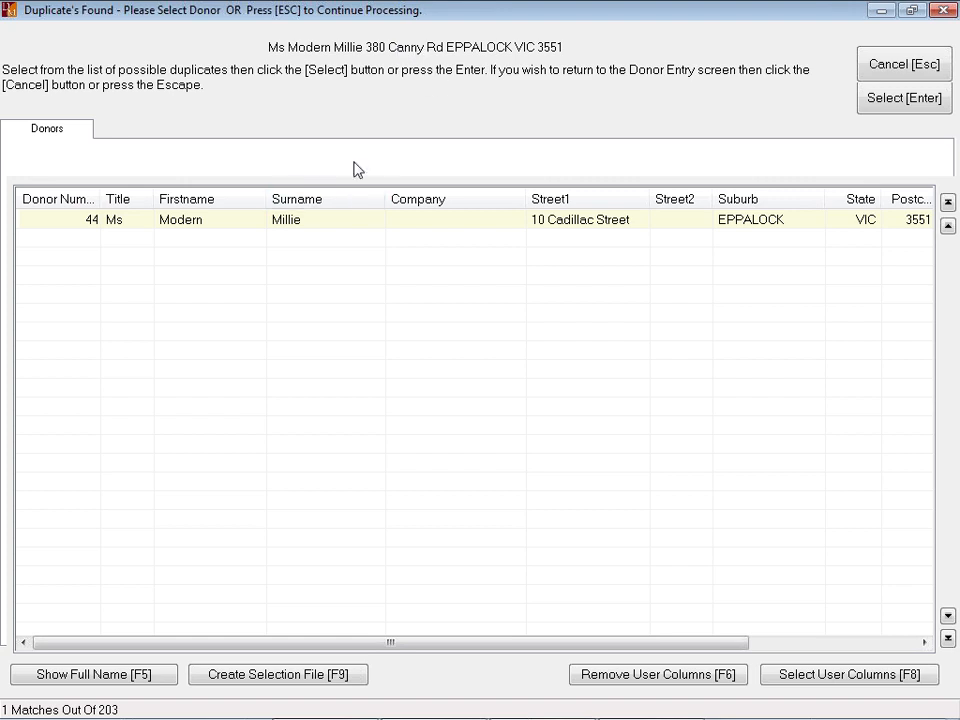
- Match the next two incoming records to existing donors No. 44 and No. 165
{"action": "double_click", "coordinate": [289, 223]}
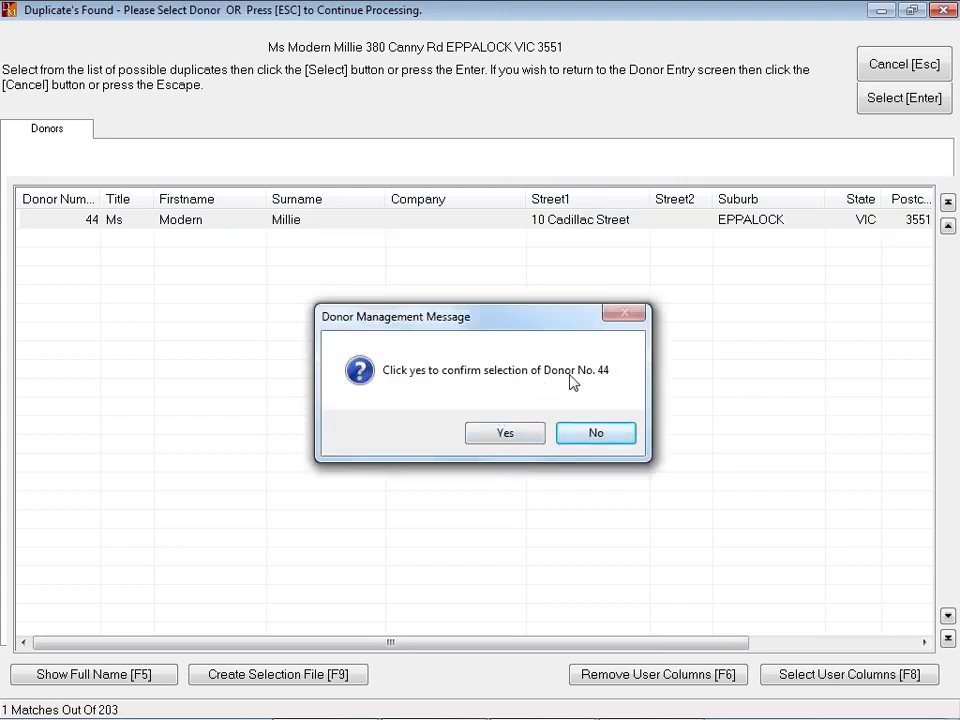
{"action": "left_click", "coordinate": [508, 436]}
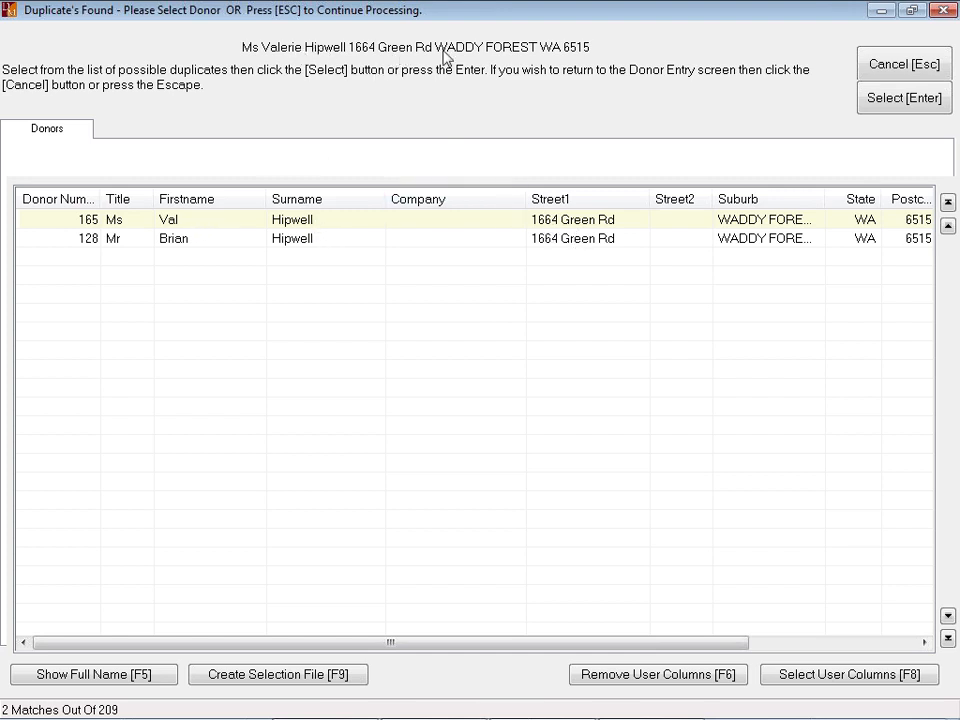
{"action": "double_click", "coordinate": [307, 224]}
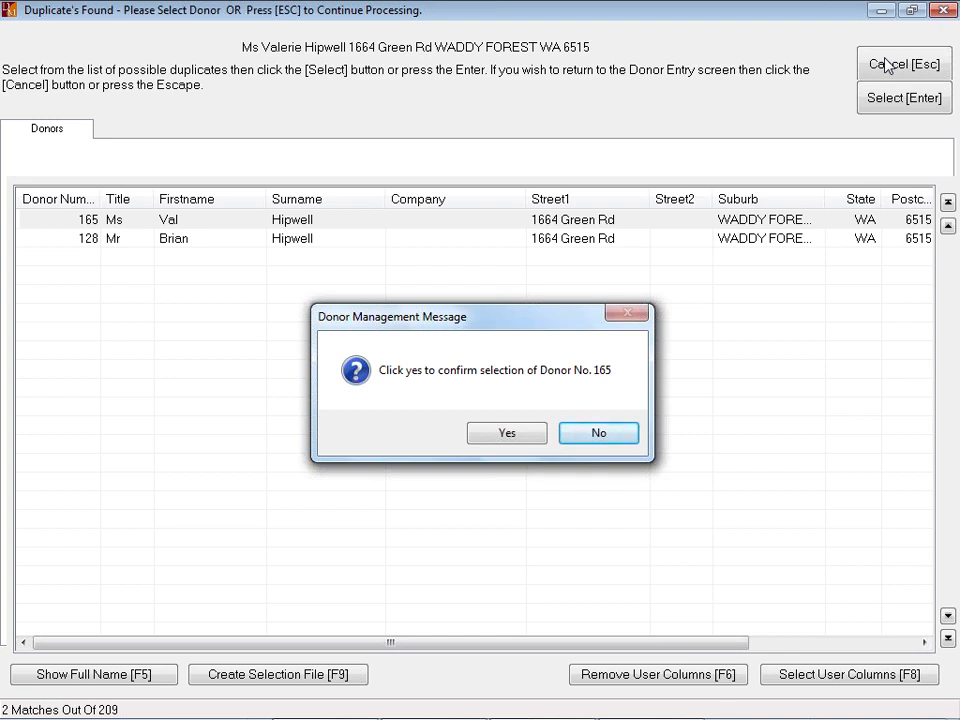
{"action": "left_click", "coordinate": [500, 437]}
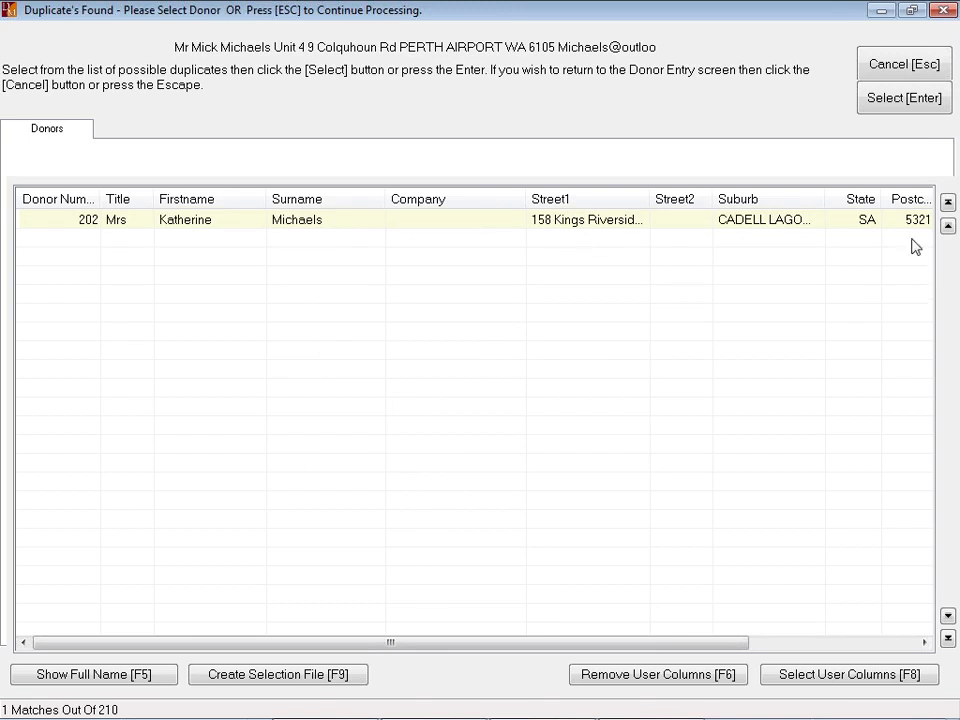
- Check the Email column of the last suggested duplicate, then reject it to finish importing
{"action": "left_click_drag", "start_coordinate": [715, 651], "coordinate": [882, 640]}
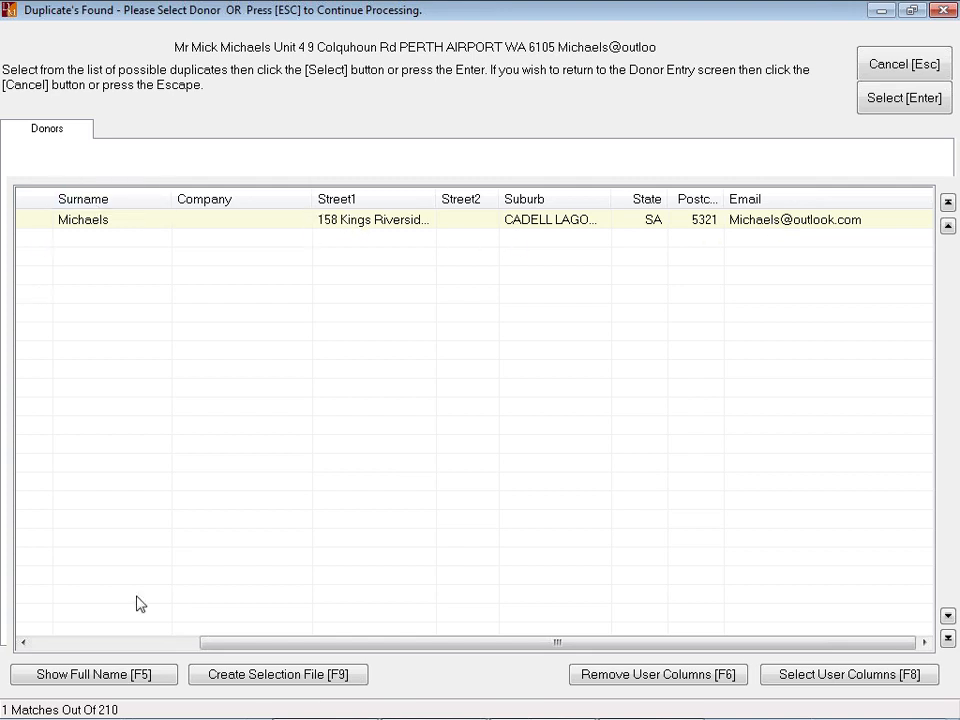
{"action": "left_click_drag", "start_coordinate": [236, 655], "coordinate": [75, 628]}
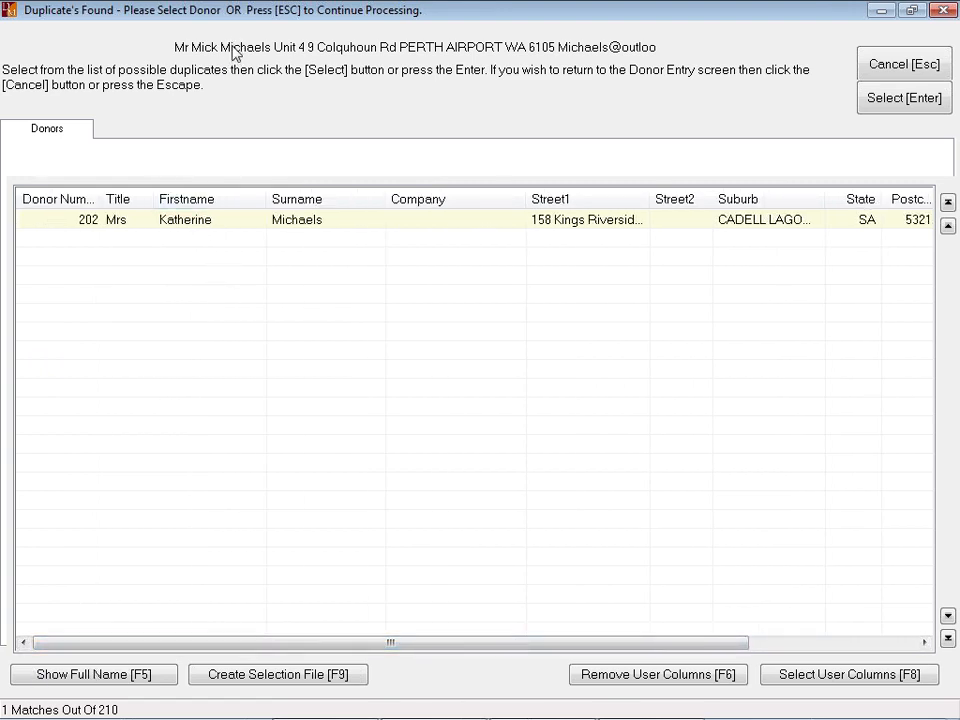
{"action": "left_click", "coordinate": [904, 66]}
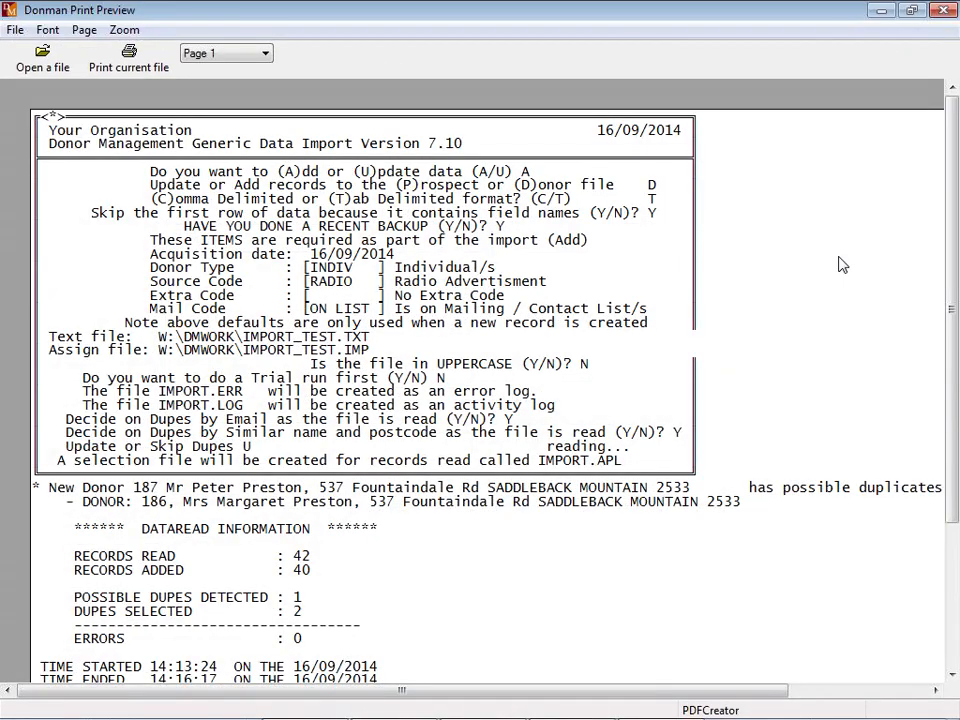
- Review the summary (42 read, 40 added, 0 errors), close it, and scroll the activity log
{"action": "scroll", "coordinate": [842, 265], "scroll_direction": "down", "scroll_amount": 1}
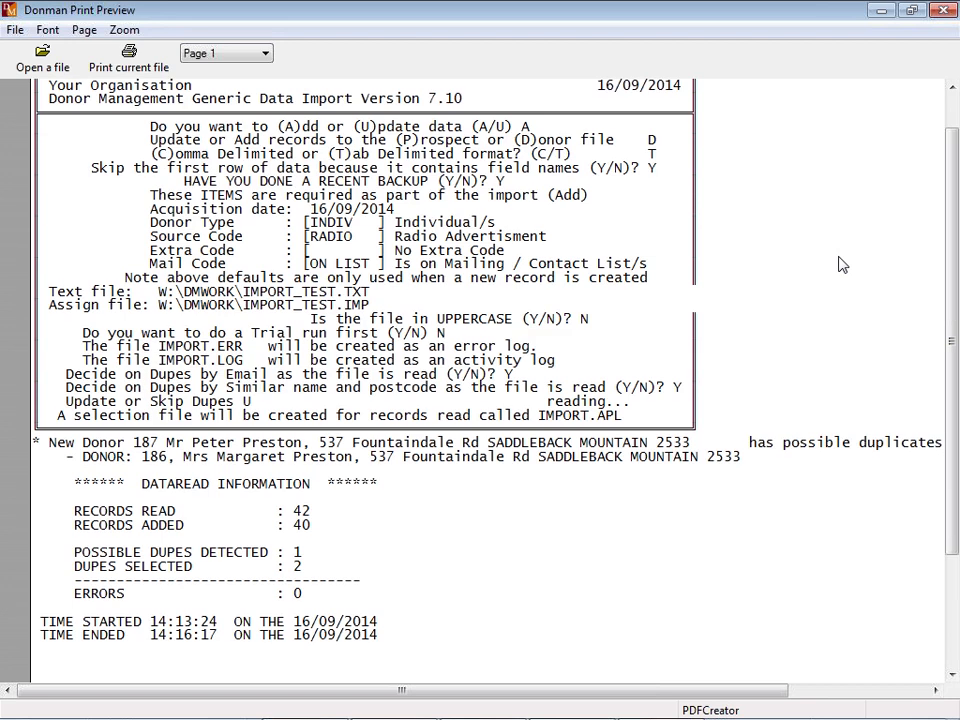
{"action": "scroll", "coordinate": [842, 265], "scroll_direction": "down", "scroll_amount": 3}
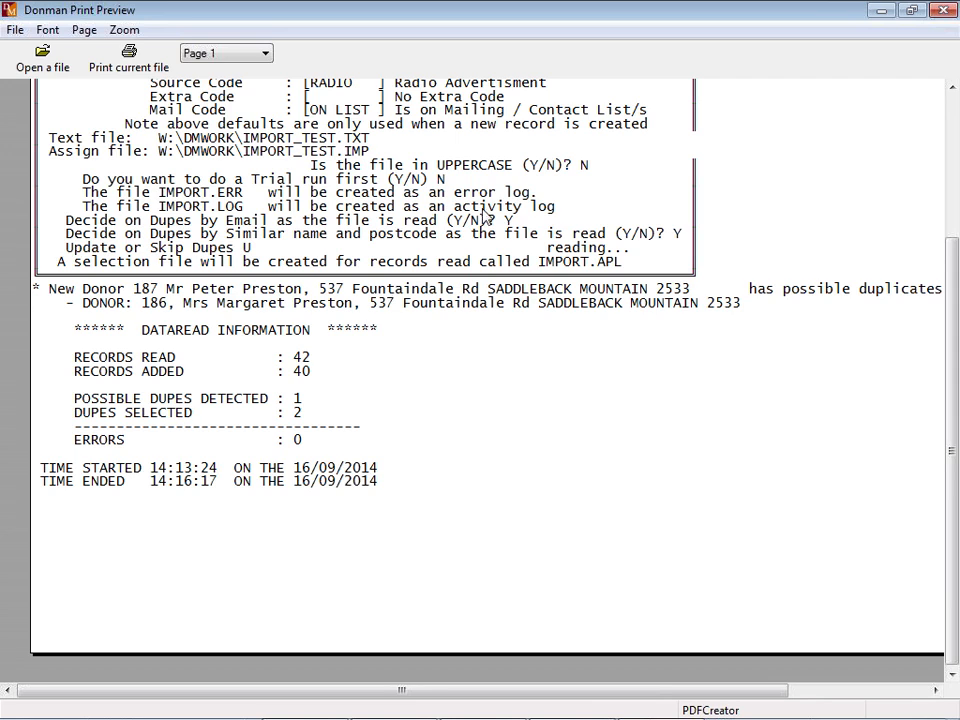
{"action": "left_click", "coordinate": [940, 10]}
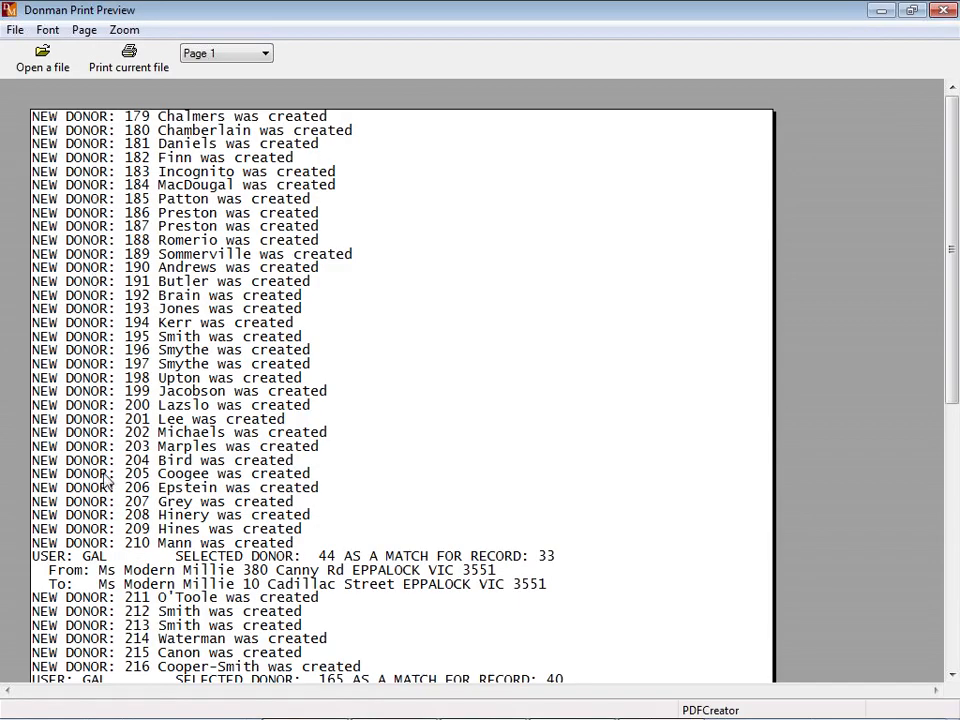
{"action": "scroll", "coordinate": [450, 369], "scroll_direction": "down", "scroll_amount": 2}
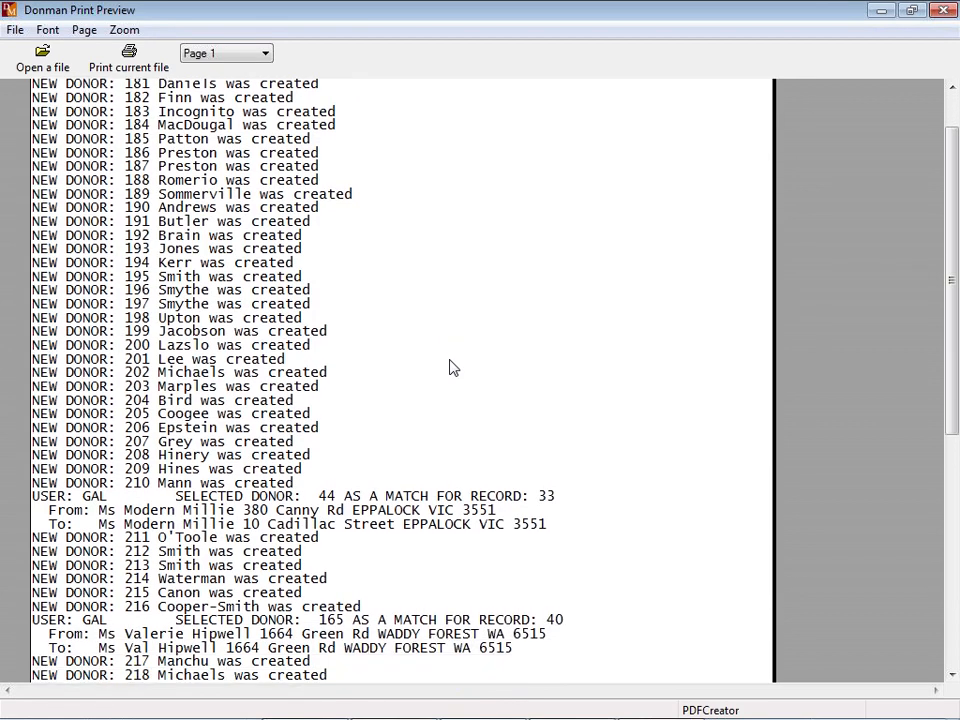
{"action": "scroll", "coordinate": [450, 369], "scroll_direction": "down", "scroll_amount": 2}
{"action": "scroll", "coordinate": [450, 369], "scroll_direction": "up", "scroll_amount": 4}
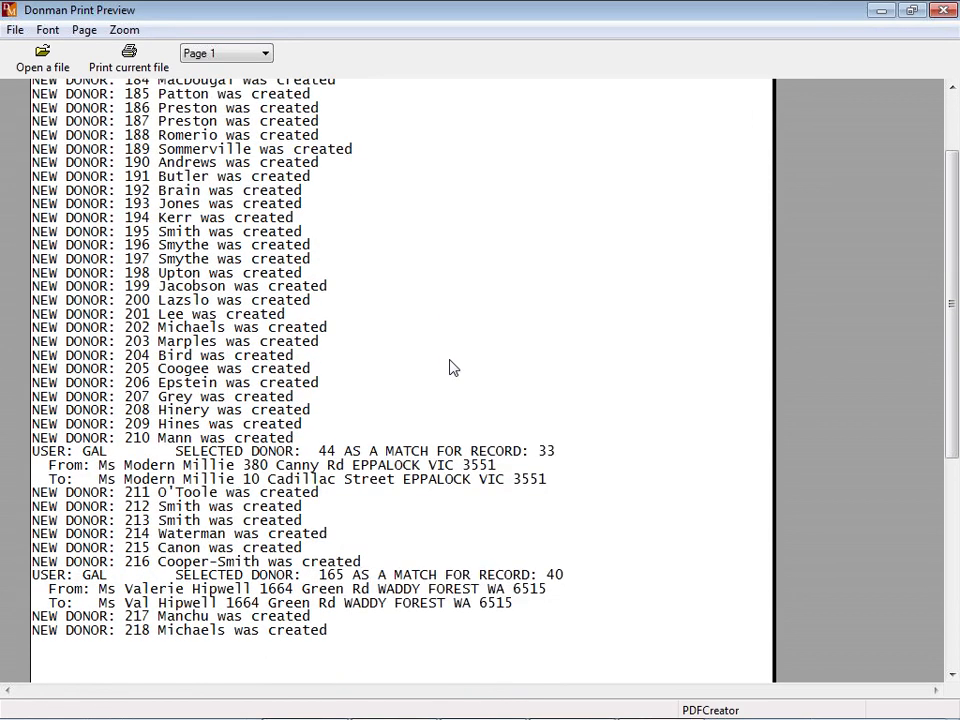
{"action": "scroll", "coordinate": [450, 369], "scroll_direction": "up", "scroll_amount": 1}
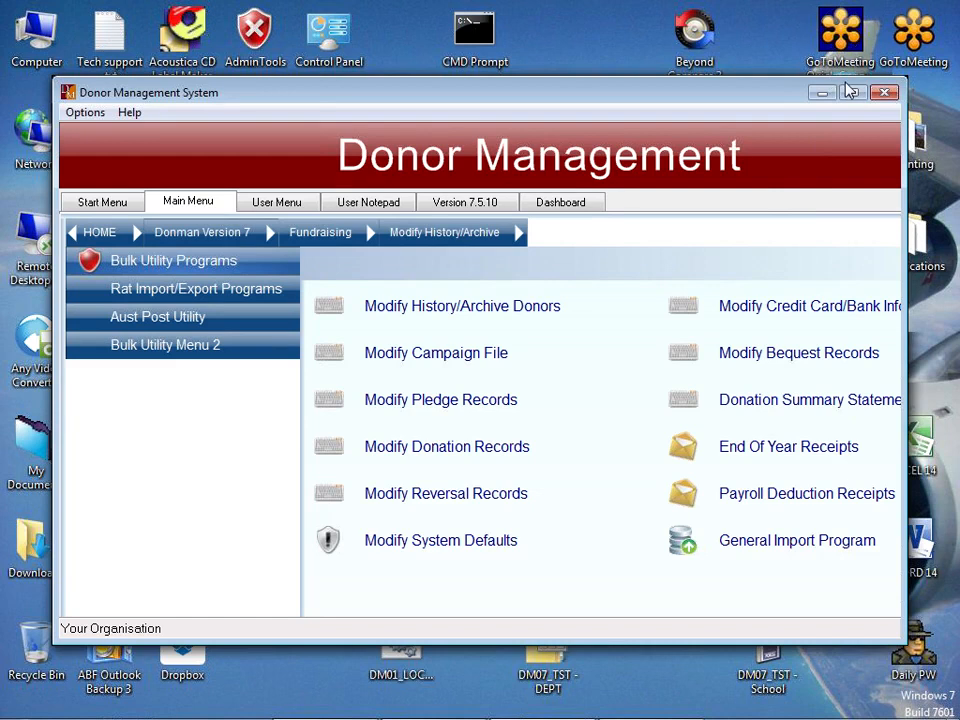
- Maximize the window and open Donor Entry from the Start Menu
{"action": "left_click", "coordinate": [851, 92]}
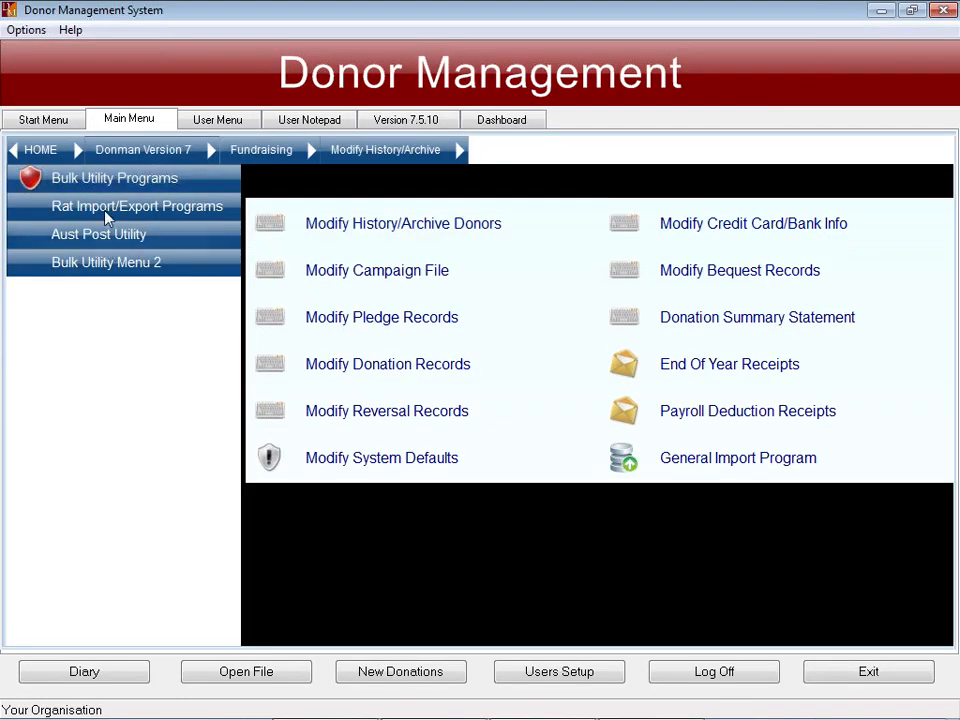
{"action": "left_click", "coordinate": [33, 122]}
{"action": "left_click", "coordinate": [287, 457]}
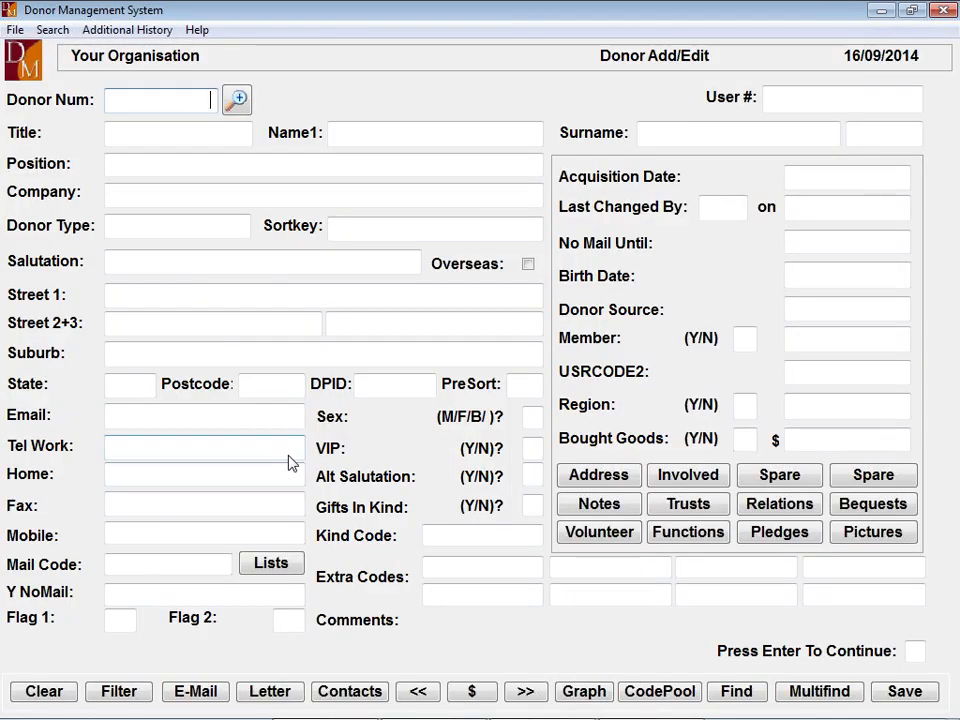
- Browse back through the most recently added donor records, then request to exit the form
{"action": "key", "text": "Return"}
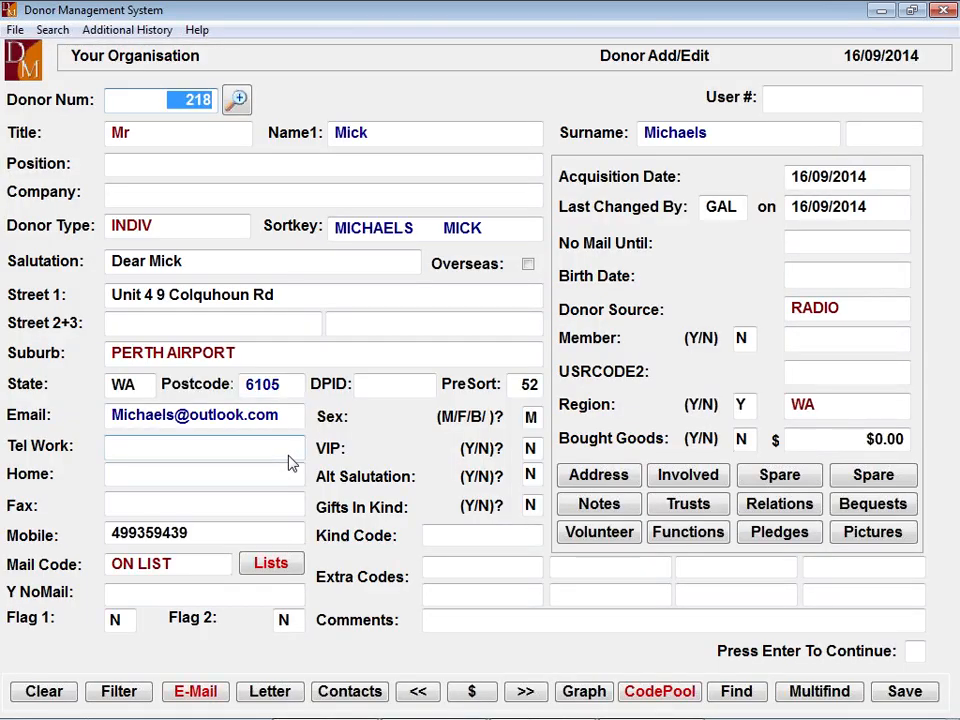
{"action": "key", "text": "Page_Up"}
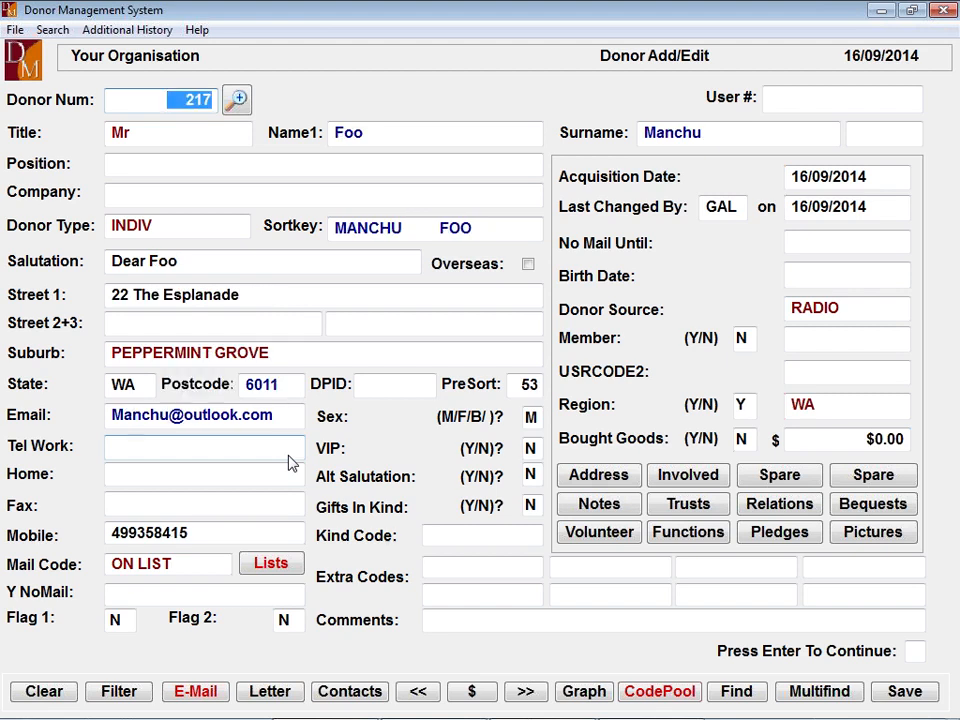
{"action": "key", "text": "Page_Up"}
{"action": "key", "text": "Page_Up"}
{"action": "key", "text": "Page_Up"}
{"action": "key", "text": "Page_Up"}
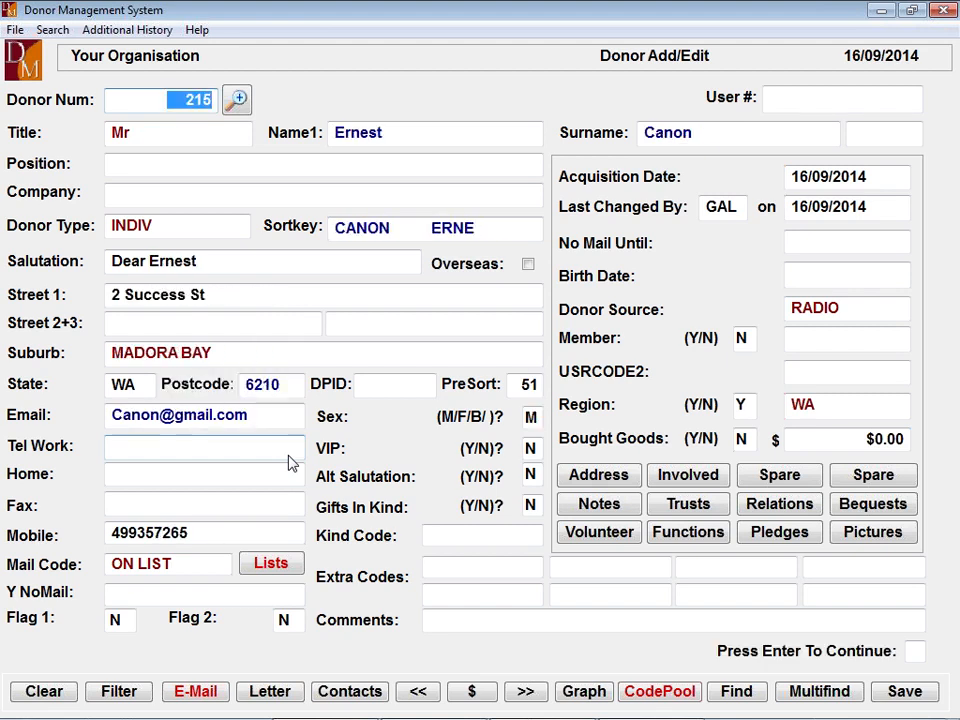
{"action": "key", "text": "Page_Up"}
{"action": "key", "text": "Page_Up"}
{"action": "key", "text": "Page_Up"}
{"action": "key", "text": "Page_Up"}
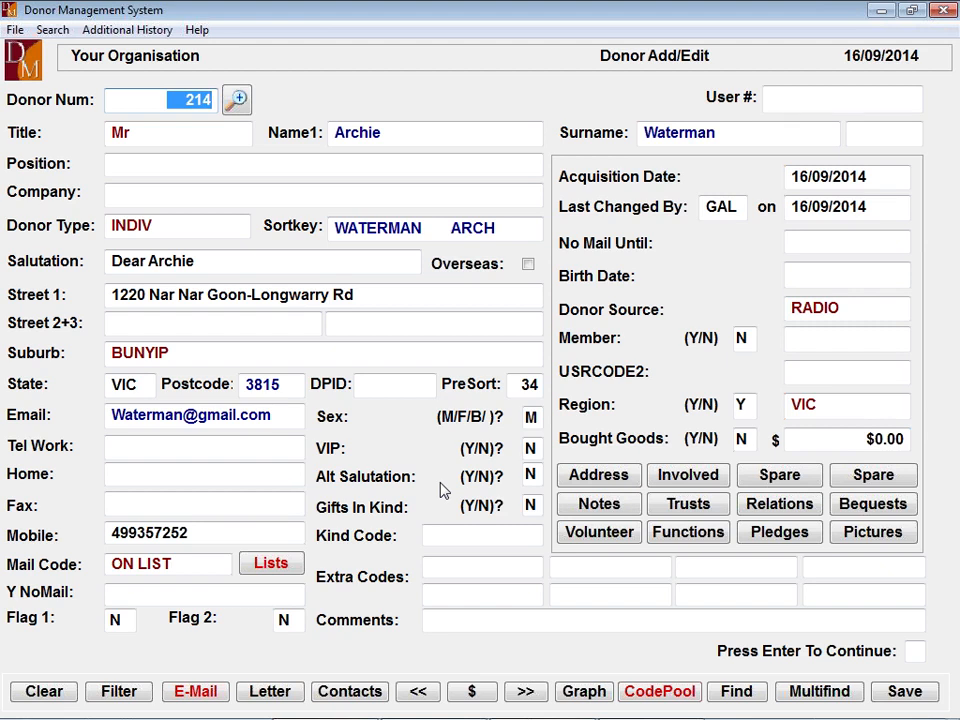
{"action": "key", "text": "Escape"}
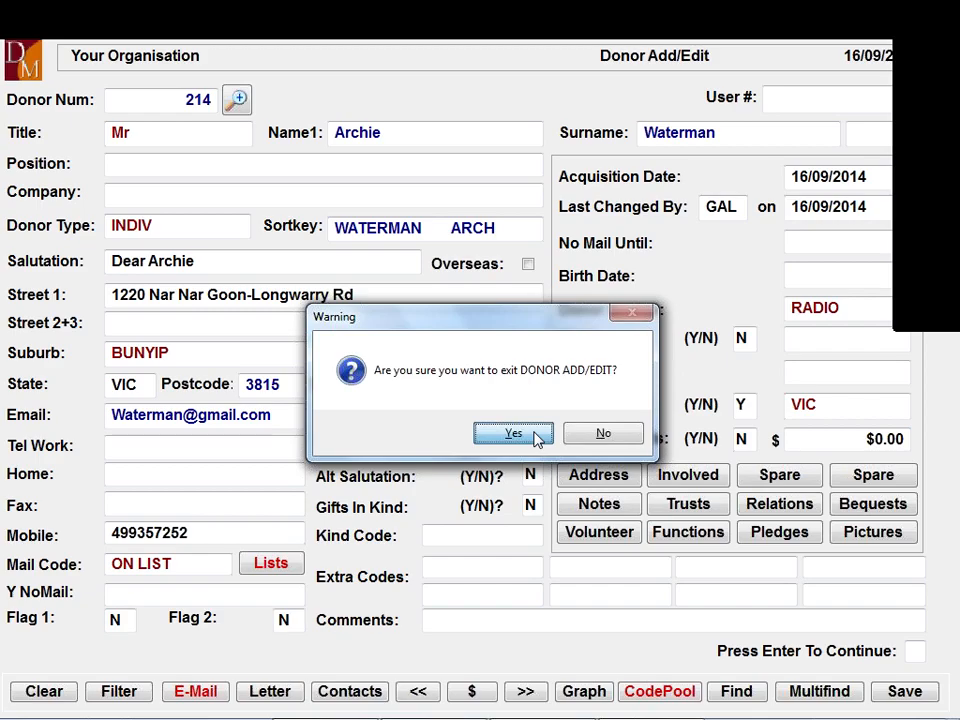
- Confirm leaving the Donor Add/Edit form and minimize all windows to show the desktop
{"action": "left_click", "coordinate": [513, 434]}
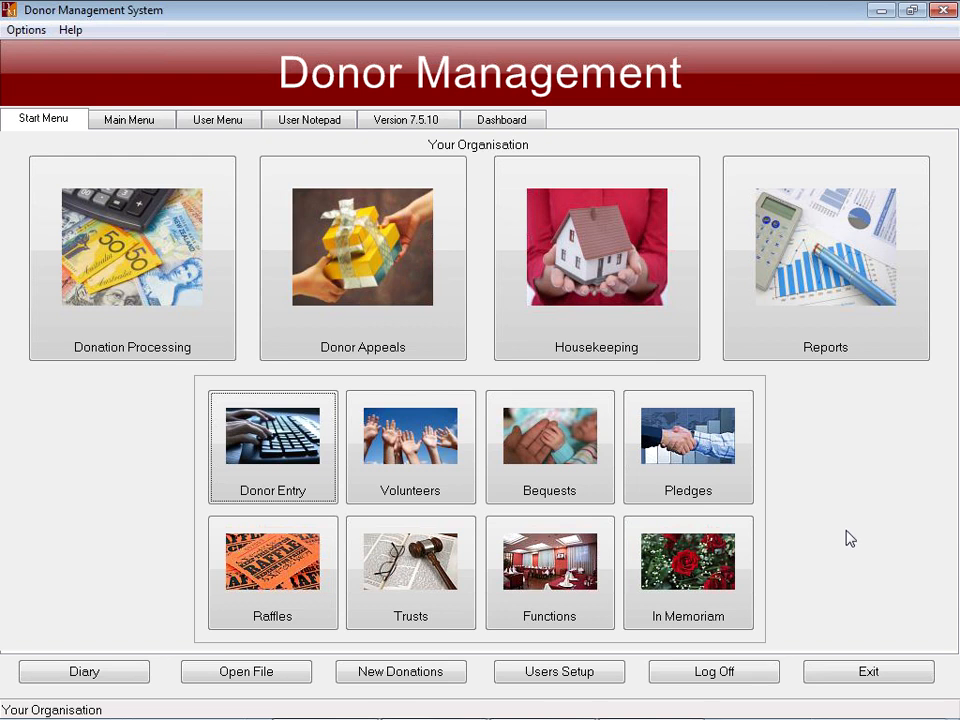
{"action": "mouse_move", "coordinate": [898, 709]}
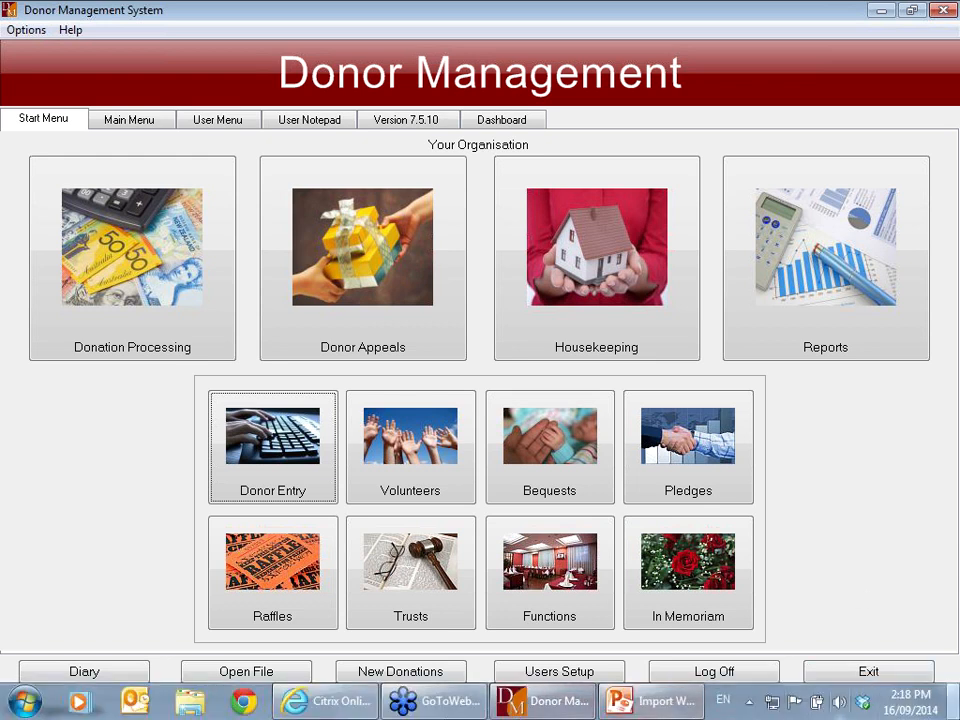
{"action": "left_click", "coordinate": [950, 710]}
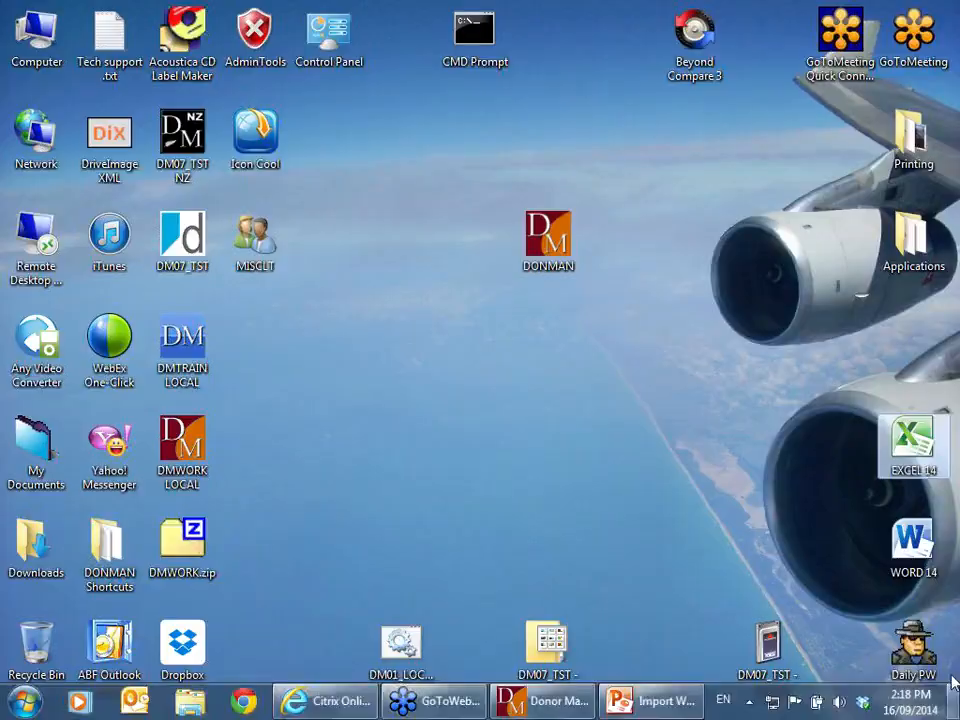
- Launch Excel and open Mobile Phone Export.txt as tab-delimited text via the Text Import Wizard
{"action": "double_click", "coordinate": [912, 445]}
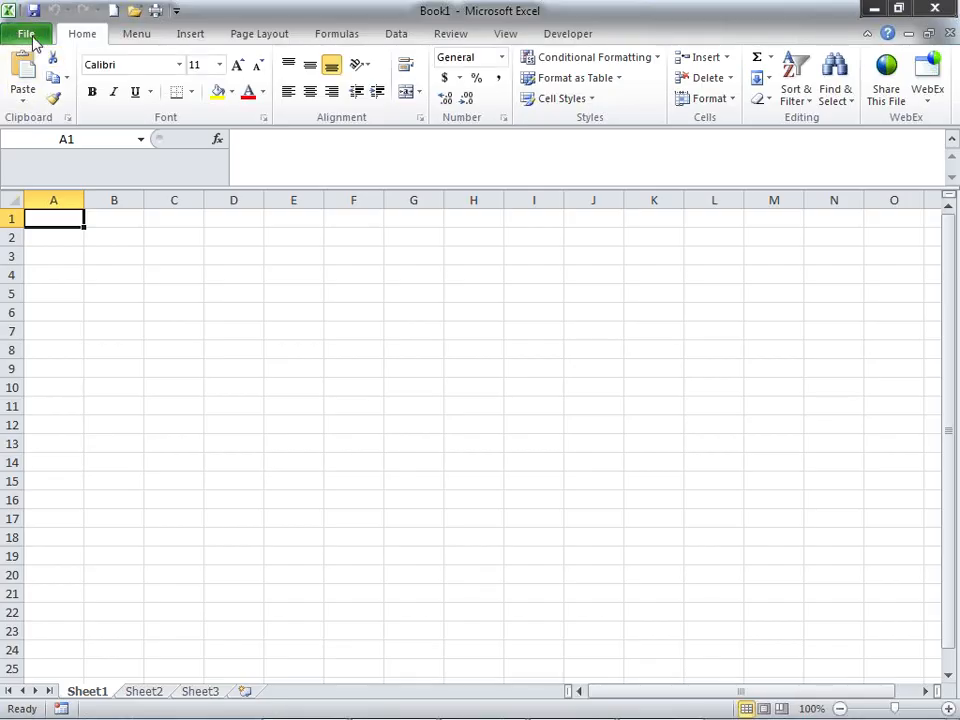
{"action": "left_click", "coordinate": [28, 35]}
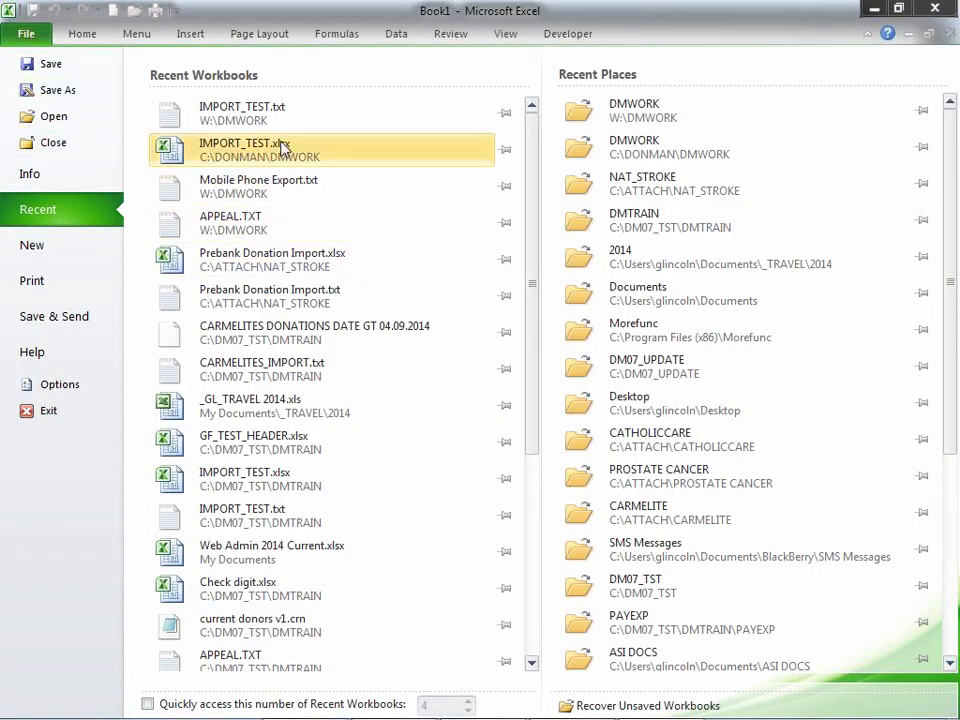
{"action": "left_click", "coordinate": [257, 187]}
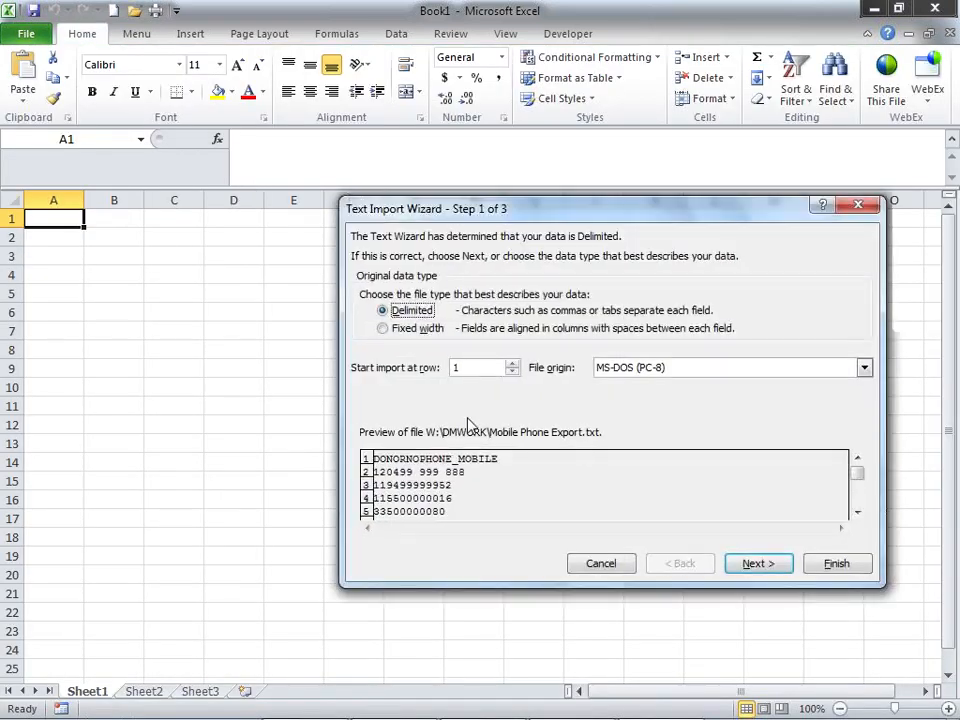
{"action": "left_click", "coordinate": [760, 564]}
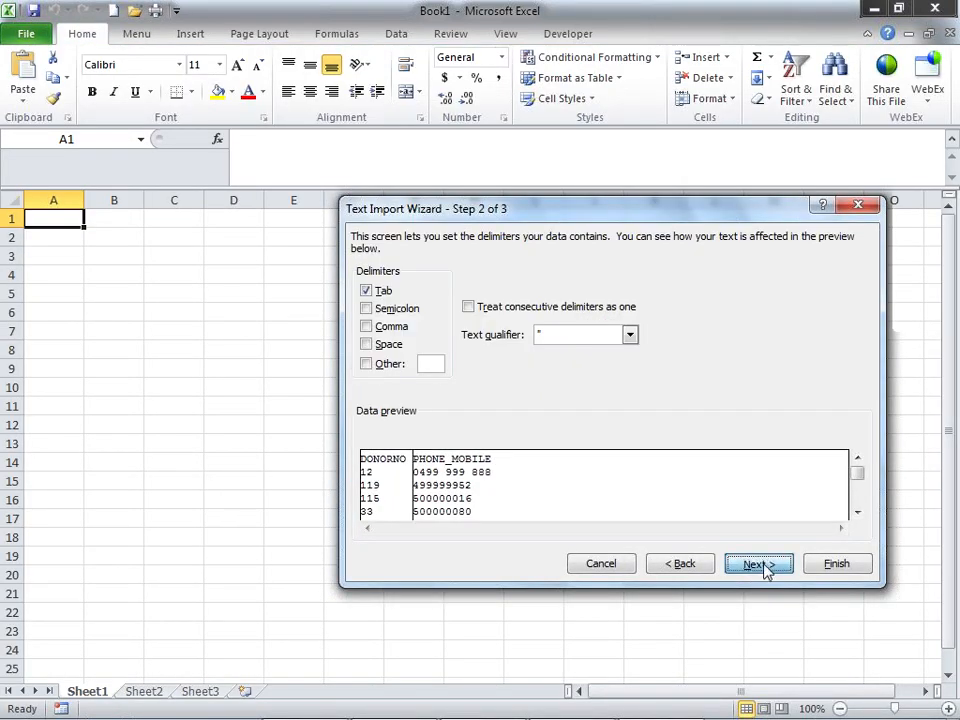
{"action": "left_click", "coordinate": [763, 565]}
{"action": "left_click", "coordinate": [843, 567]}
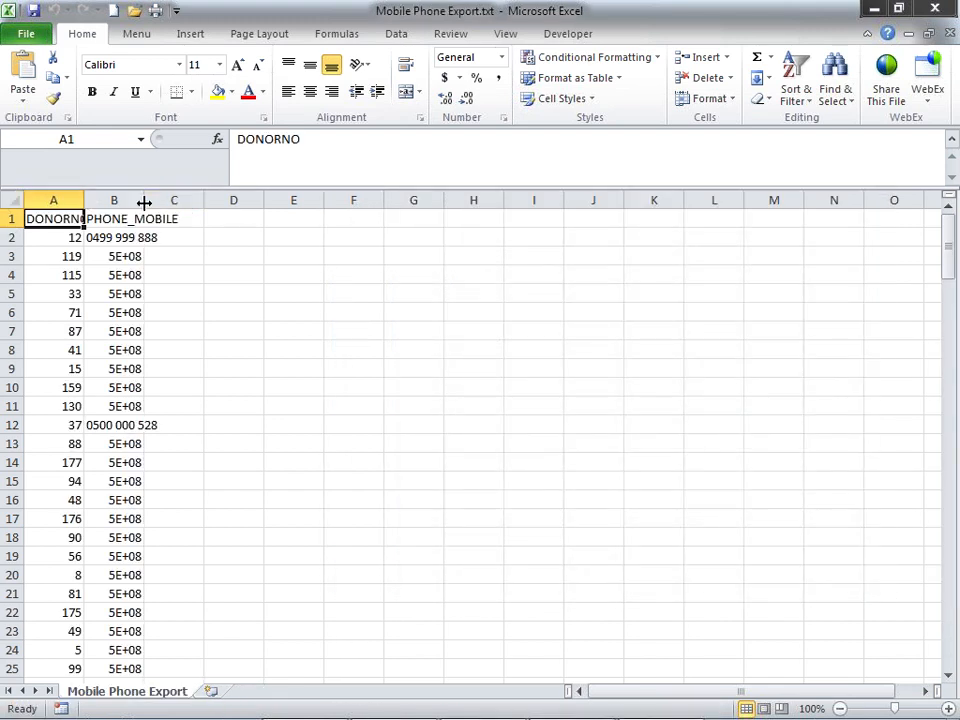
- Widen column B so PHONE_MOBILE numbers show in full, and select them from B2 down
{"action": "left_click_drag", "start_coordinate": [148, 206], "coordinate": [197, 200]}
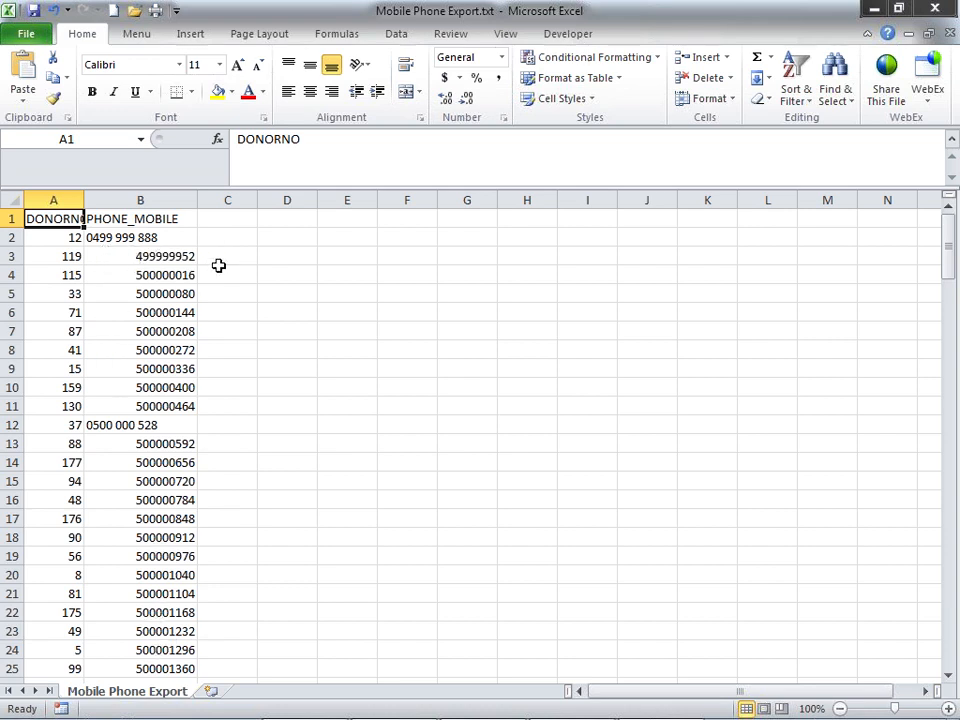
{"action": "left_click", "coordinate": [122, 238]}
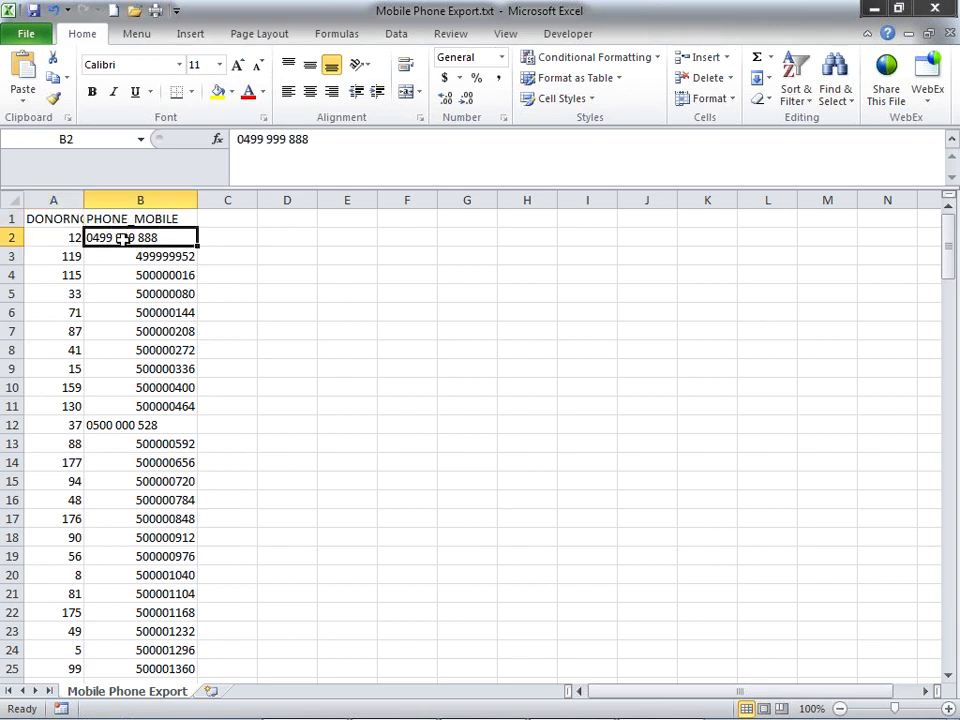
{"action": "left_click_drag", "start_coordinate": [122, 238], "coordinate": [122, 238]}
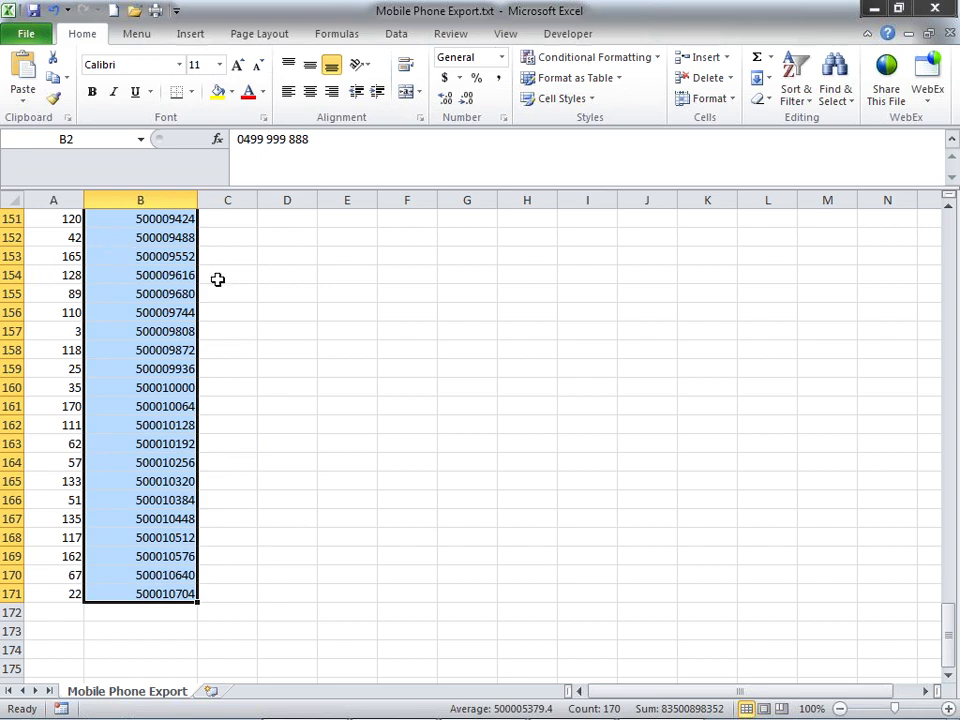
- Give the selected mobile numbers a custom 0### ### ## style format with spaced digit groups
{"action": "right_click", "coordinate": [122, 317]}
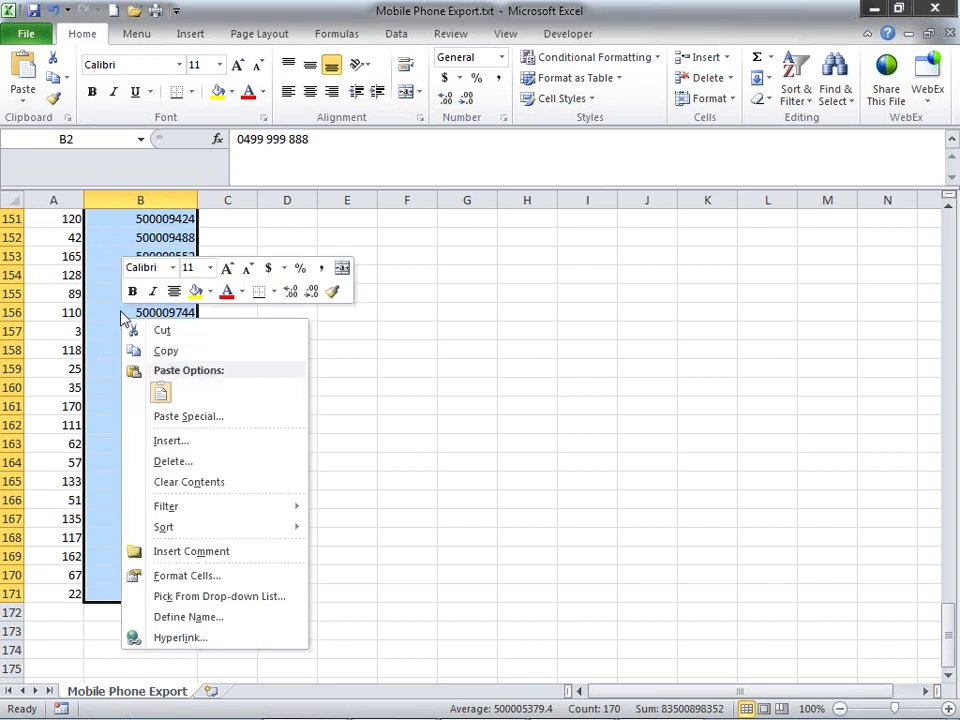
{"action": "left_click", "coordinate": [192, 575]}
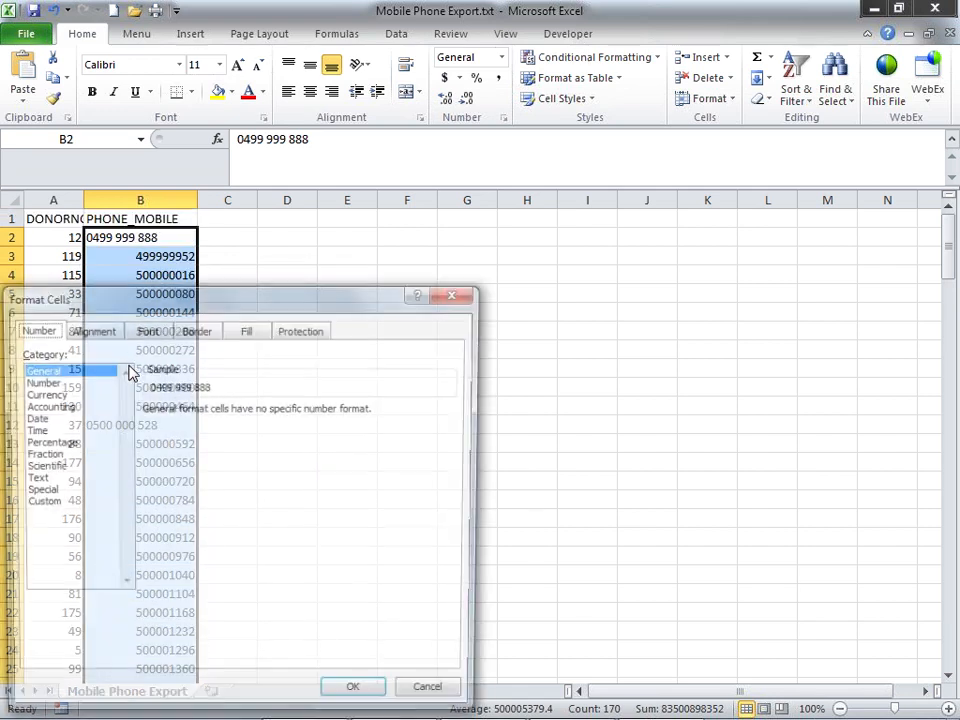
{"action": "left_click", "coordinate": [36, 504]}
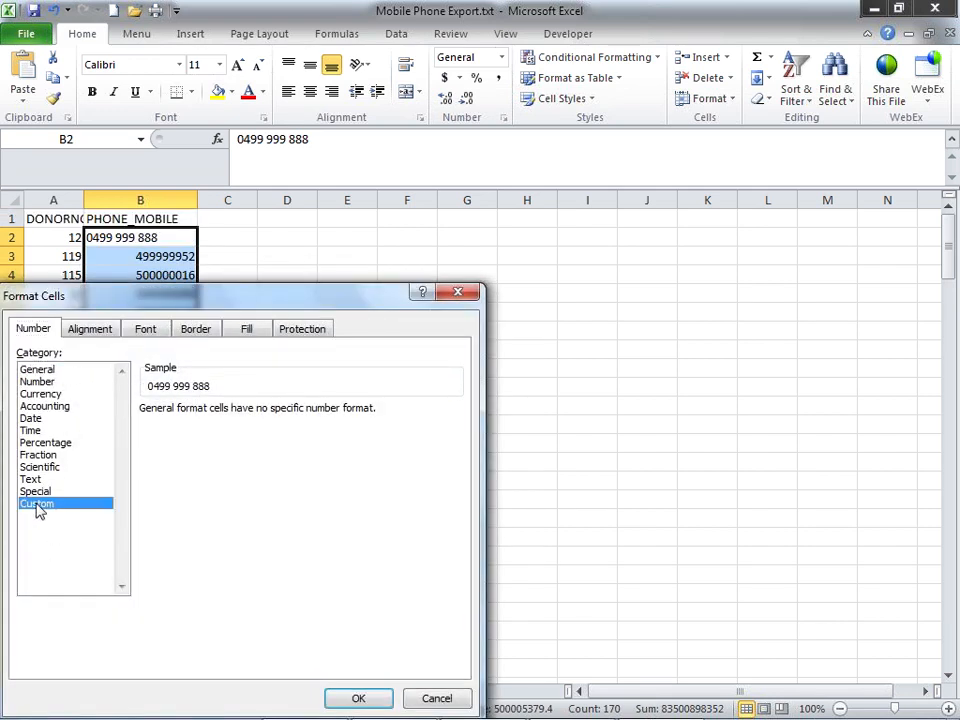
{"action": "left_click_drag", "start_coordinate": [181, 426], "coordinate": [111, 431]}
{"action": "left_click_drag", "start_coordinate": [177, 426], "coordinate": [142, 426]}
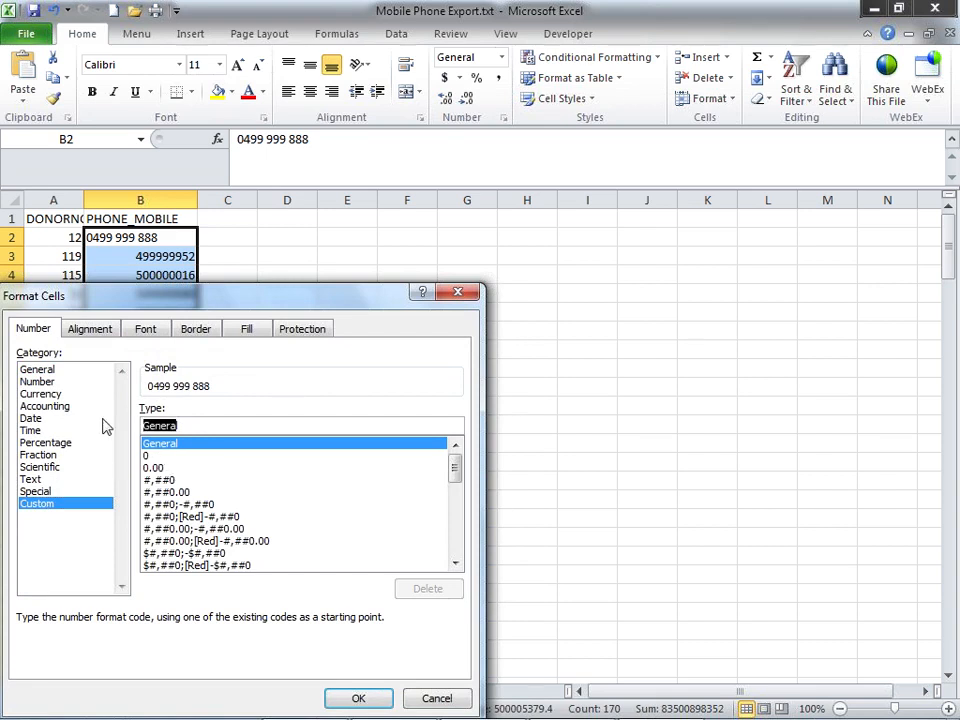
{"action": "type", "text": "0"}
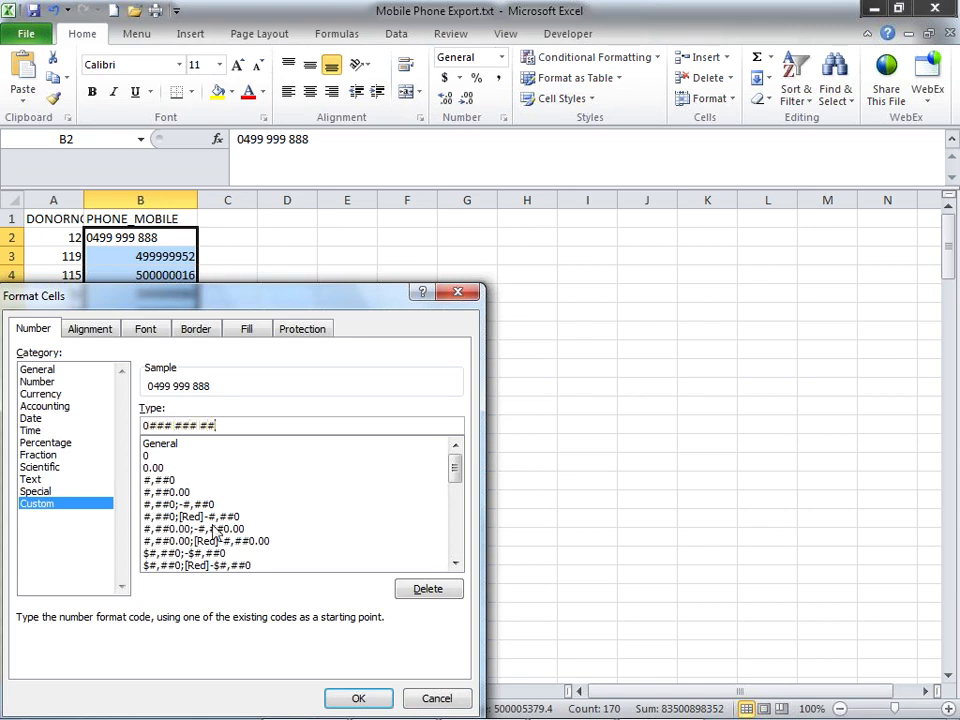
{"action": "left_click", "coordinate": [359, 699]}
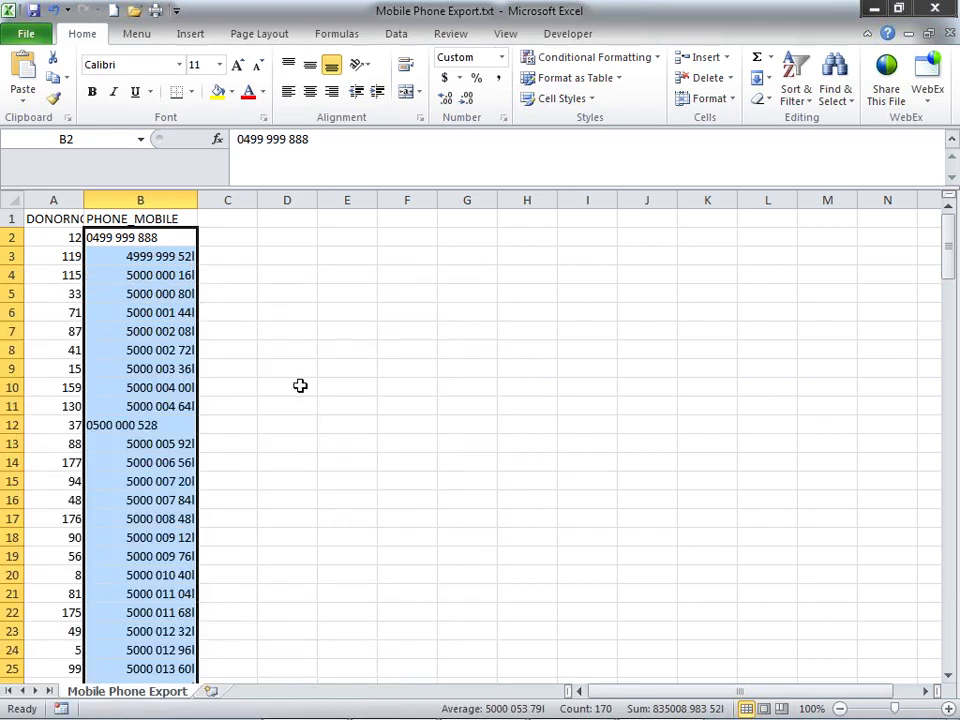
{"action": "left_click", "coordinate": [113, 255]}
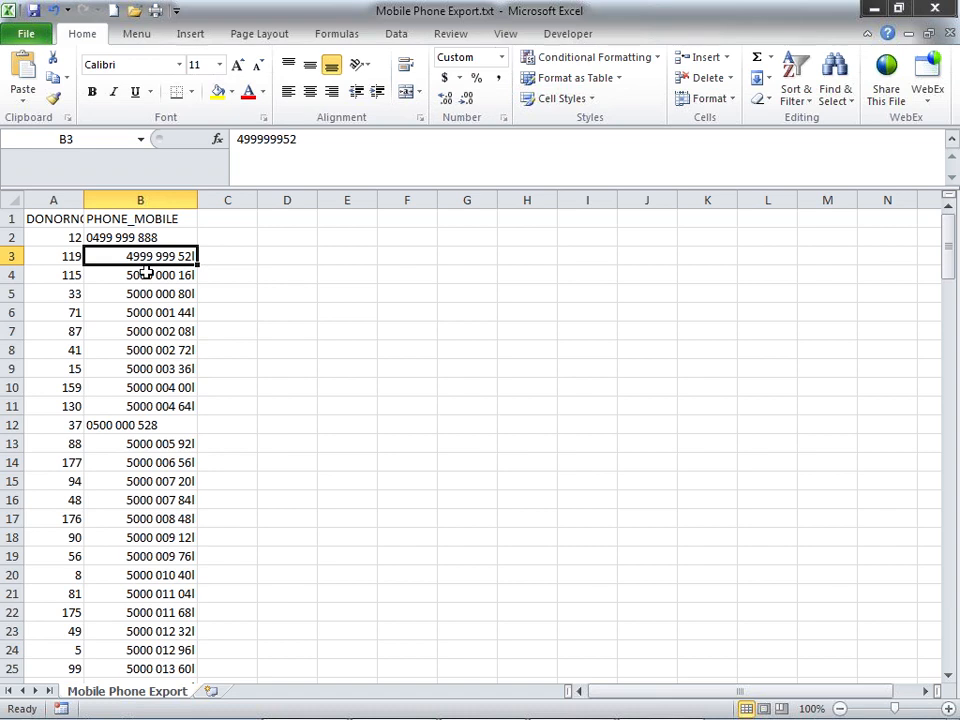
- Replace All occurrences of 00 with 0 in column B, then close Find and Replace
{"action": "left_click", "coordinate": [141, 200]}
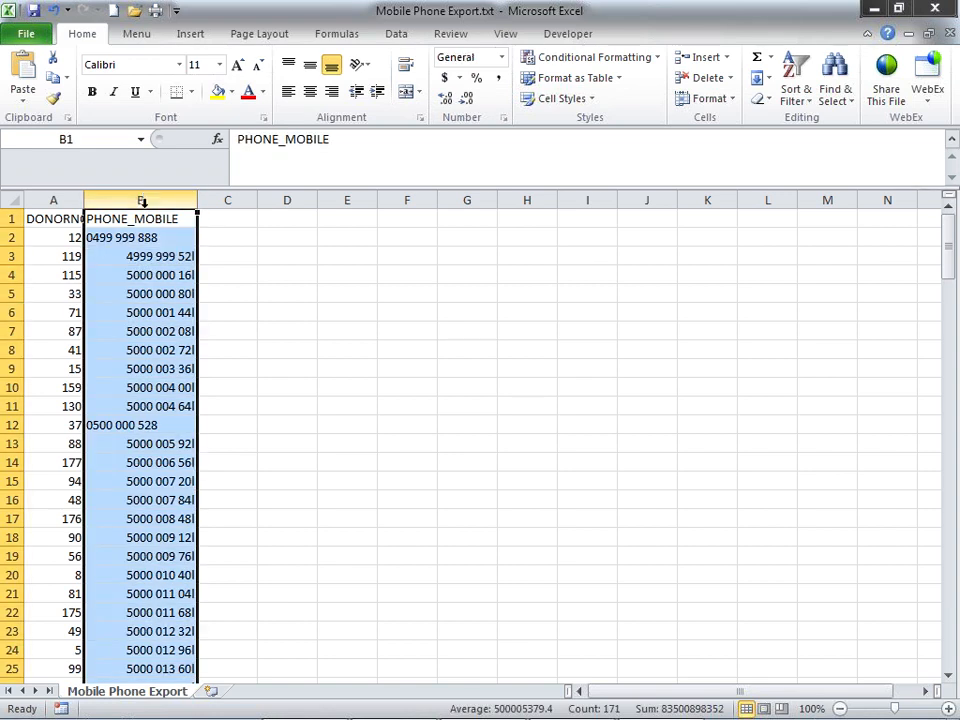
{"action": "key", "text": "ctrl+f"}
{"action": "left_click", "coordinate": [486, 356]}
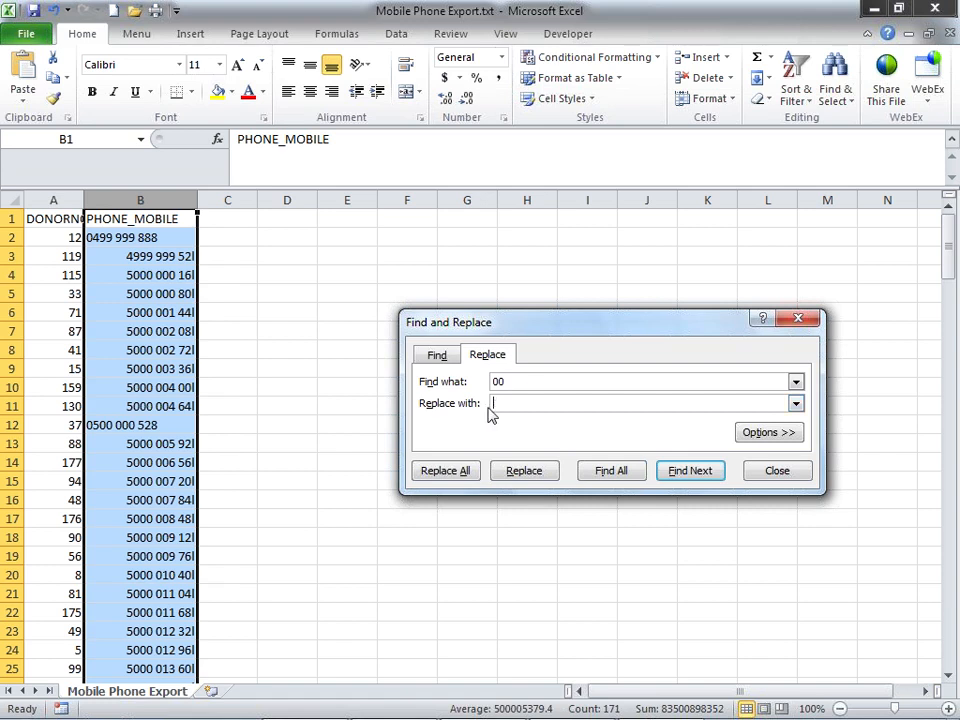
{"action": "left_click", "coordinate": [444, 481]}
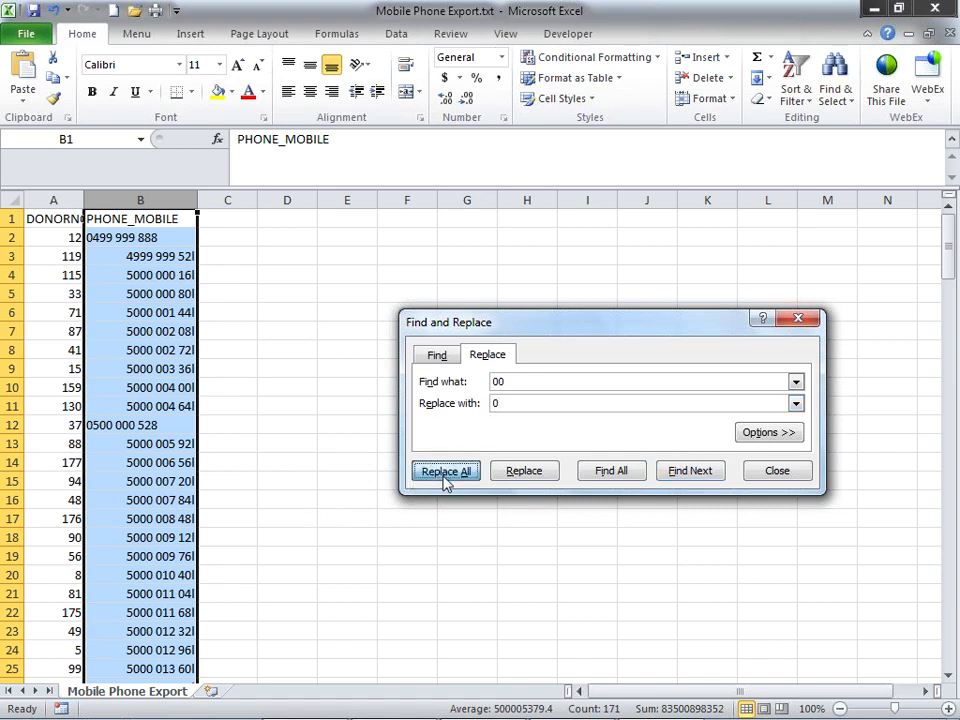
{"action": "left_click", "coordinate": [479, 419]}
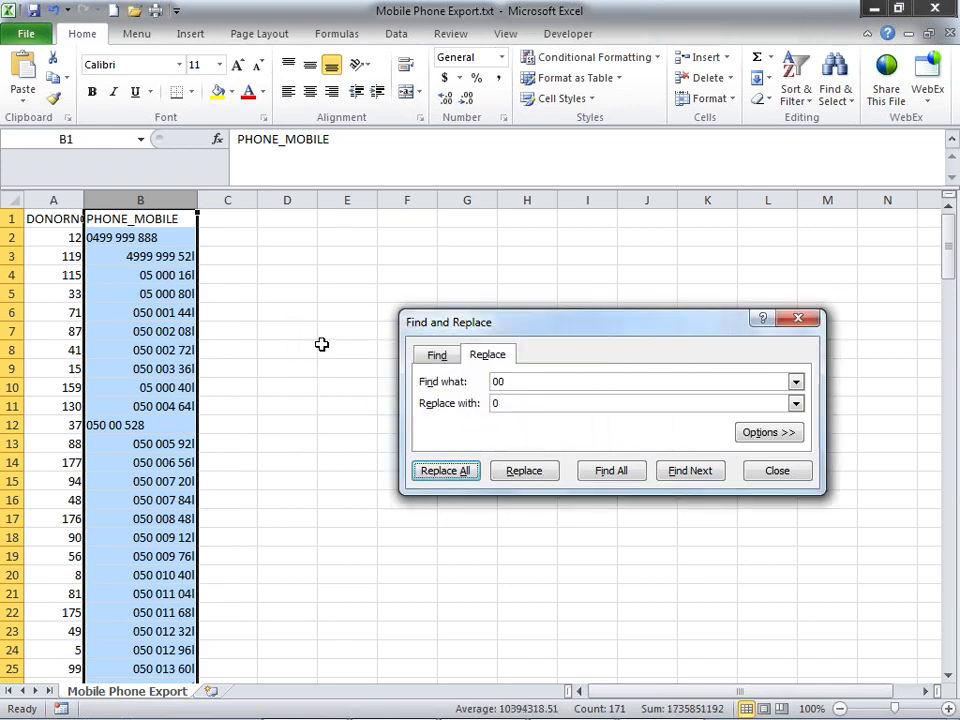
{"action": "left_click", "coordinate": [263, 279]}
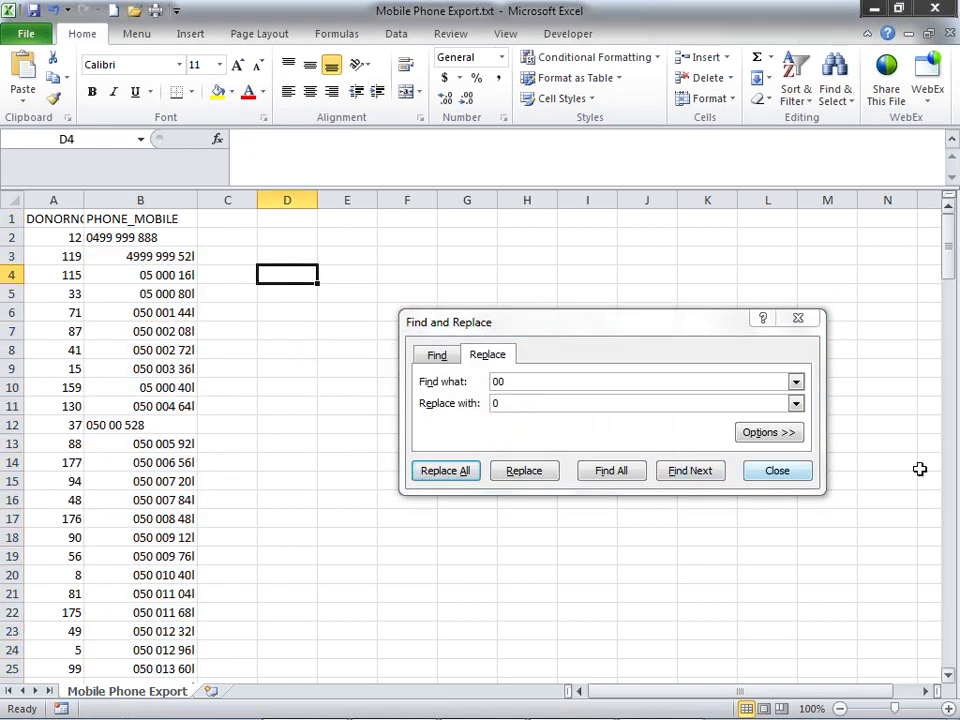
{"action": "left_click", "coordinate": [799, 319]}
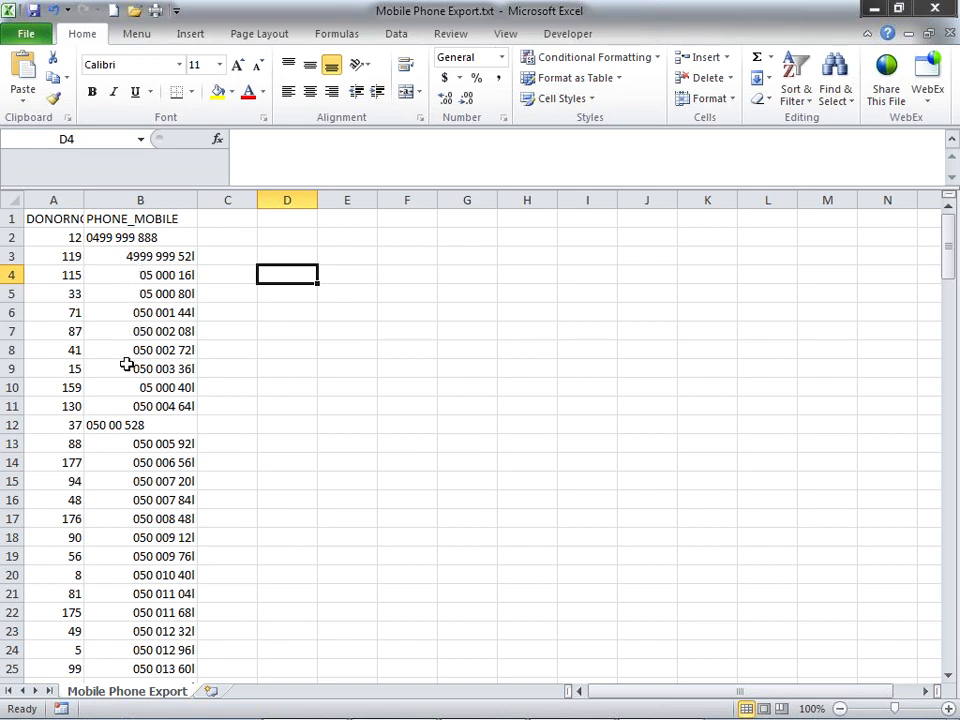
- Remove the spaces from the mobile number in cell B2
{"action": "left_click", "coordinate": [128, 279]}
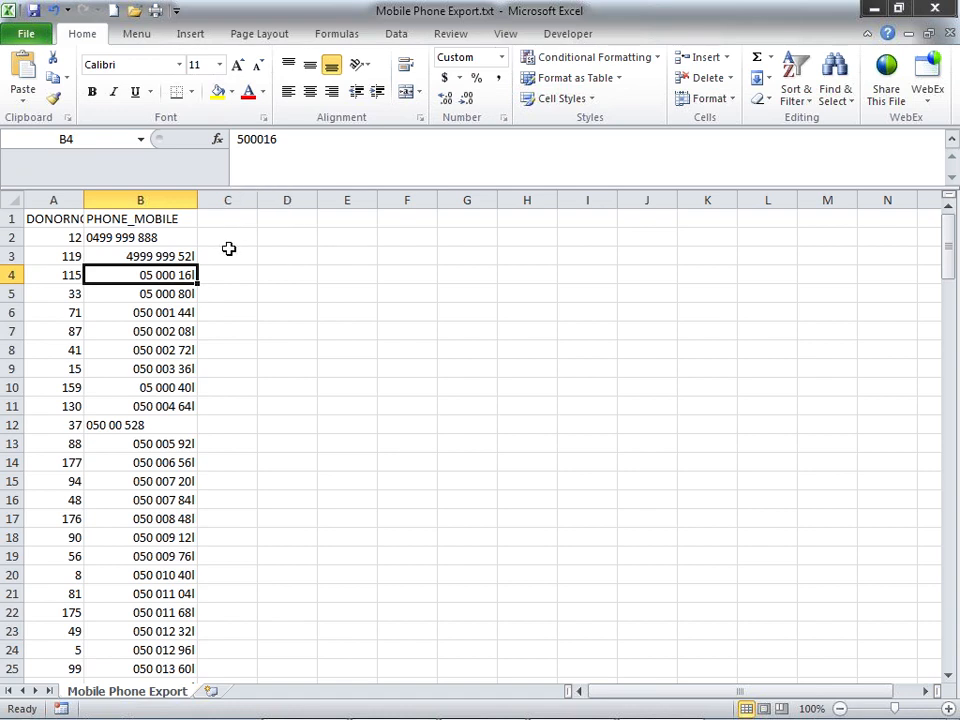
{"action": "double_click", "coordinate": [113, 237]}
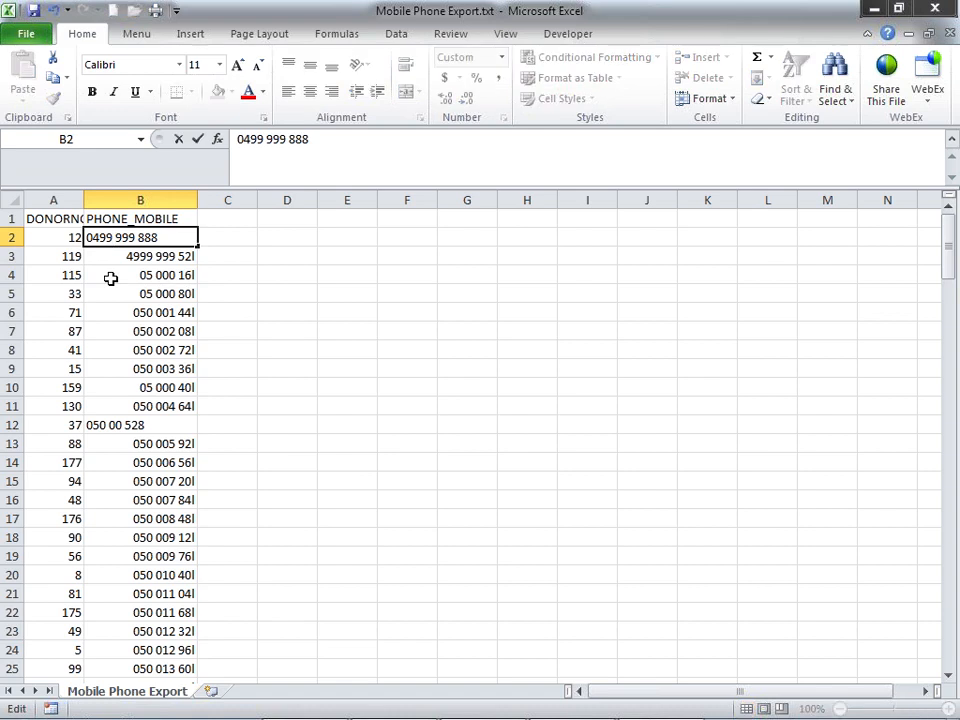
{"action": "key", "text": "Delete"}
{"action": "key", "text": "Delete"}
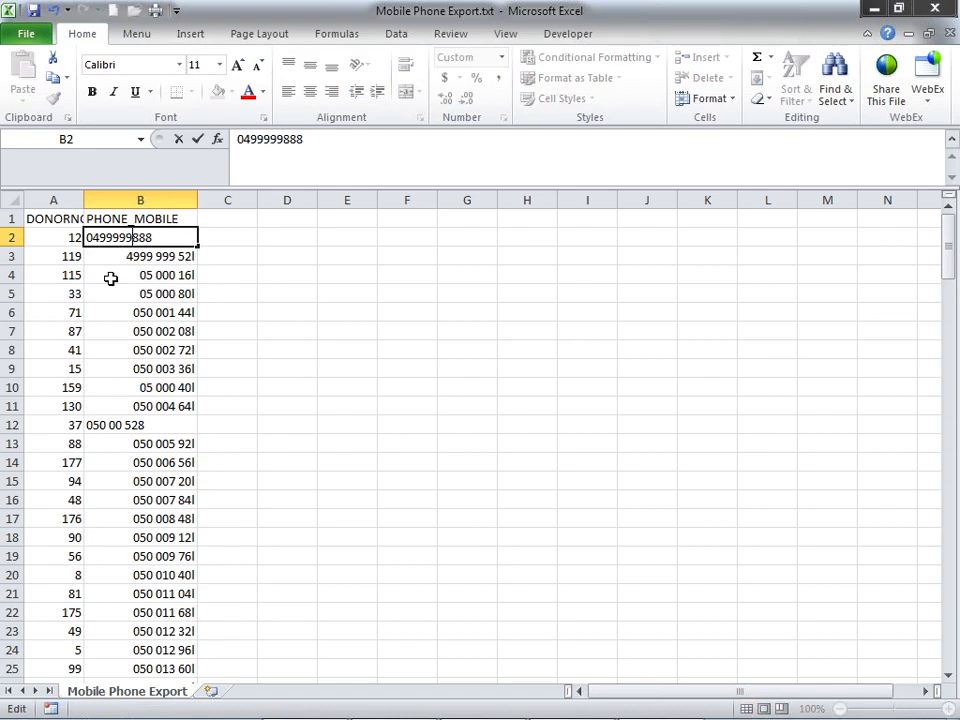
{"action": "key", "text": "Return"}
{"action": "key", "text": "Up"}
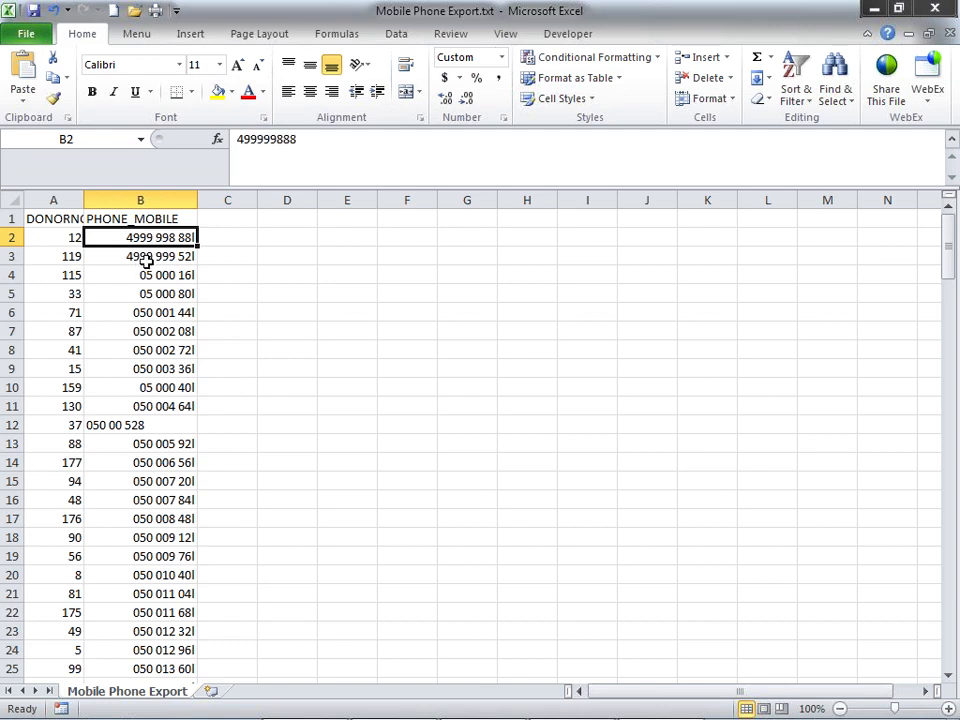
{"action": "double_click", "coordinate": [190, 237]}
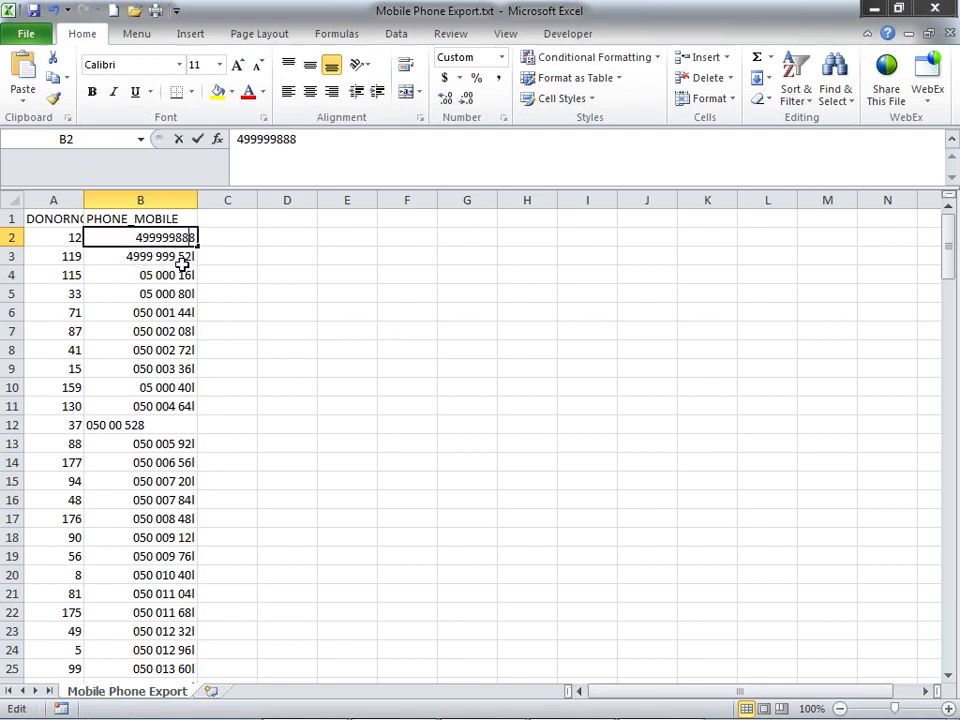
{"action": "key", "text": "Return"}
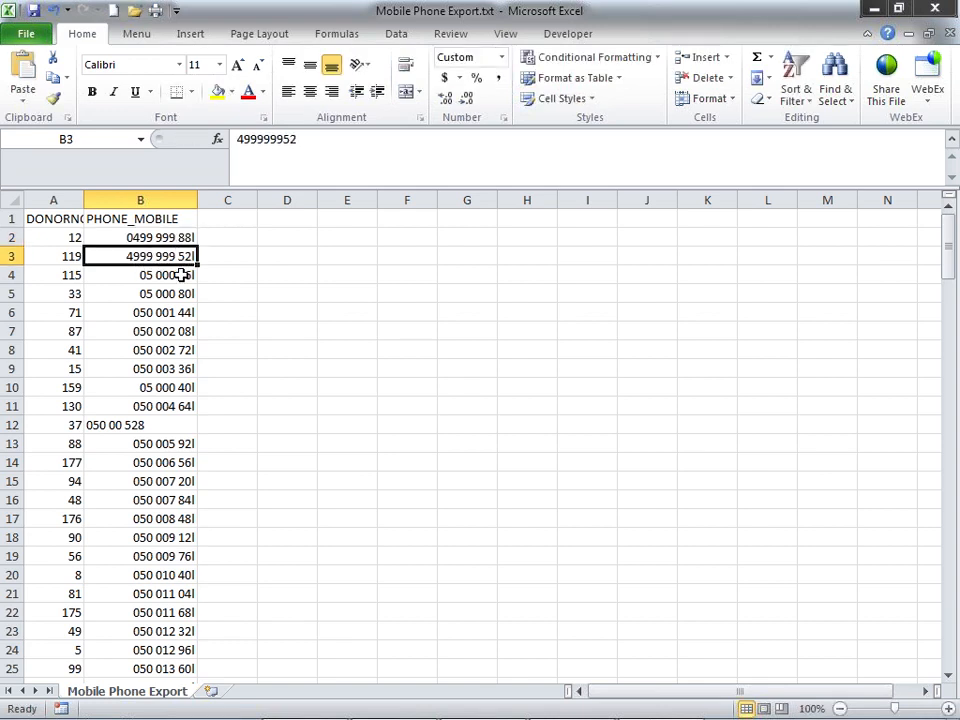
{"action": "key", "text": "Up"}
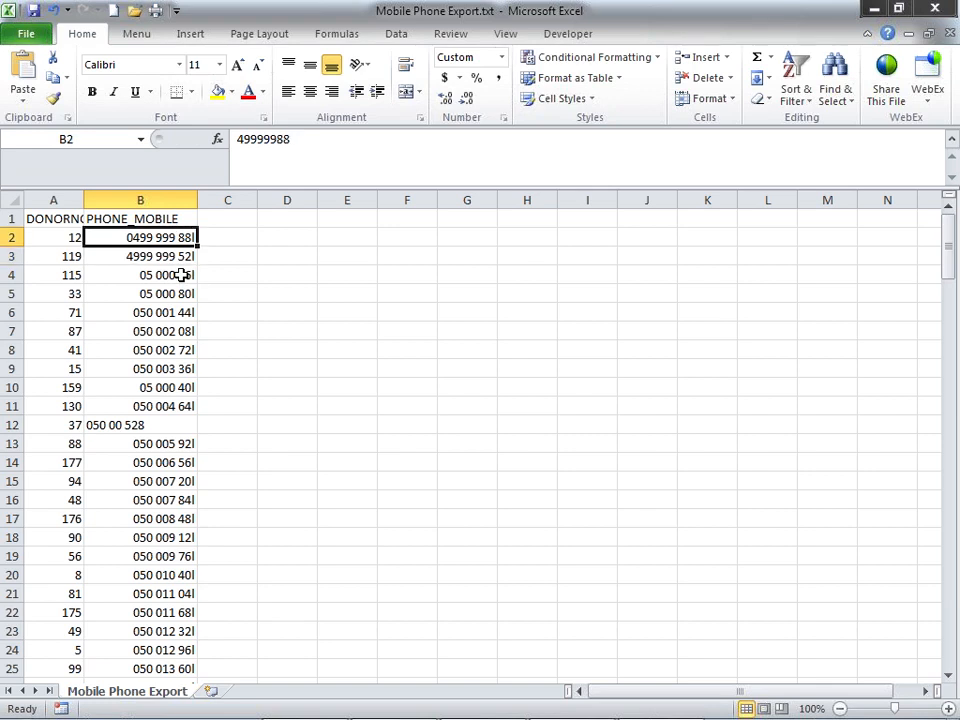
{"action": "key", "text": "Down"}
{"action": "key", "text": "Up"}
- Copy B2's number and paste it into every cell down to B171
{"action": "key", "text": "ctrl+c"}
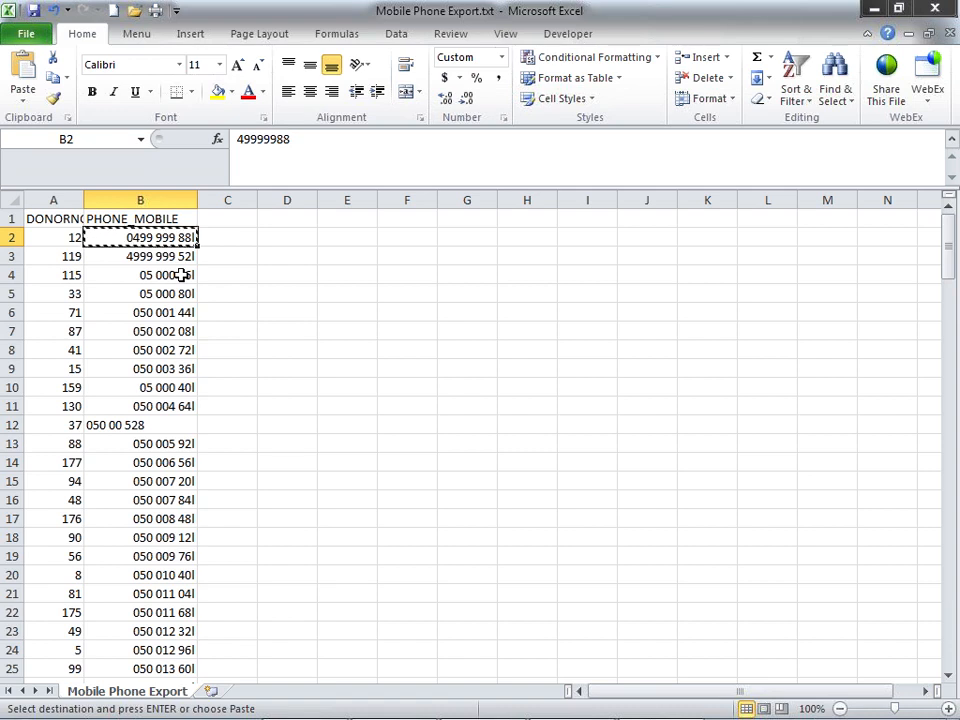
{"action": "key", "text": "shift+Page_Down"}
{"action": "key", "text": "shift+Page_Down"}
{"action": "key", "text": "shift+Page_Down"}
{"action": "key", "text": "shift+Page_Down"}
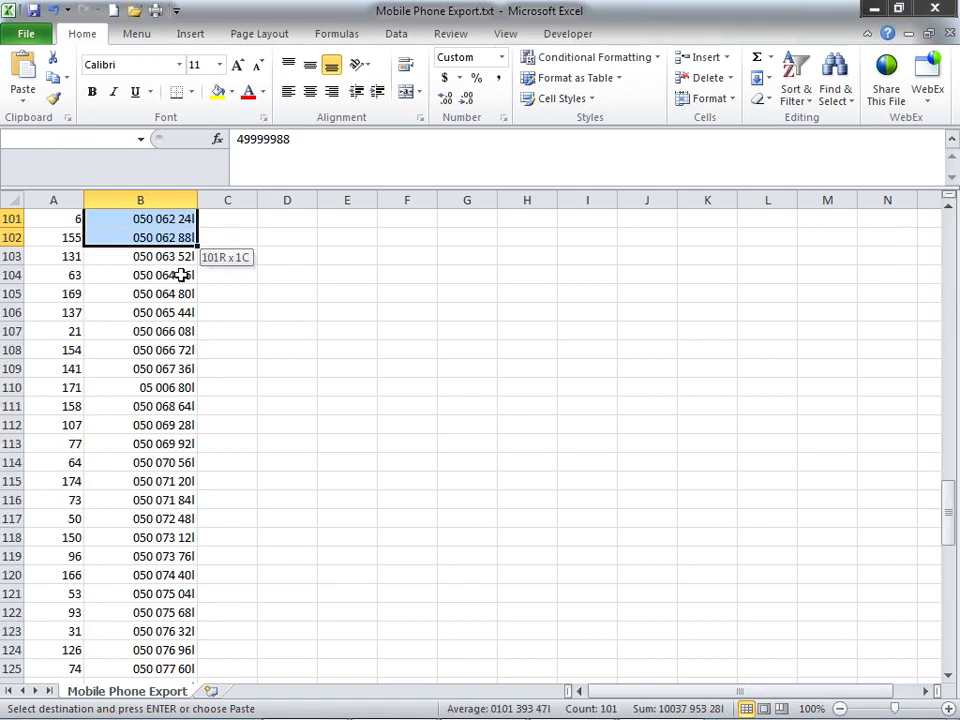
{"action": "key", "text": "shift+Page_Down"}
{"action": "key", "text": "shift+Page_Down"}
{"action": "key", "text": "shift+Page_Down"}
{"action": "key", "text": "shift+Page_Down"}
{"action": "key", "text": "shift+Page_Up"}
{"action": "key", "text": "shift+Page_Up"}
{"action": "key", "text": "shift+Page_Up"}
{"action": "key", "text": "shift+Down"}
{"action": "key", "text": "shift+Down"}
{"action": "key", "text": "shift+Down"}
{"action": "key", "text": "shift+Down"}
{"action": "key", "text": "shift+Down"}
{"action": "key", "text": "shift+Down"}
{"action": "key", "text": "shift+Down"}
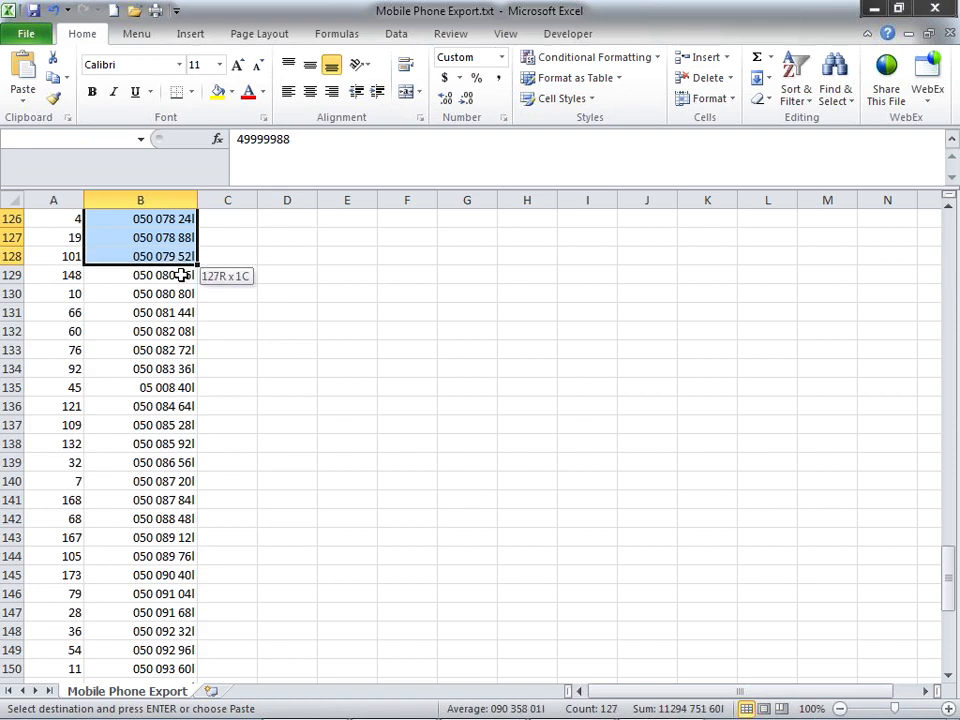
{"action": "key", "text": "shift+Down"}
{"action": "key", "text": "shift+Down"}
{"action": "key", "text": "shift+Down"}
{"action": "key", "text": "shift+Down"}
{"action": "key", "text": "shift+Down"}
{"action": "key", "text": "shift+Down"}
{"action": "key", "text": "shift+Down"}
{"action": "key", "text": "shift+Down"}
{"action": "key", "text": "shift+Down"}
{"action": "key", "text": "shift+Down"}
{"action": "key", "text": "shift+Down"}
{"action": "key", "text": "shift+Down"}
{"action": "key", "text": "shift+Down"}
{"action": "key", "text": "shift+Down"}
{"action": "key", "text": "shift+Down"}
{"action": "key", "text": "shift+Down"}
{"action": "key", "text": "shift+Down"}
{"action": "key", "text": "shift+Down"}
{"action": "key", "text": "shift+Down"}
{"action": "key", "text": "shift+Down"}
{"action": "key", "text": "shift+Down"}
{"action": "key", "text": "shift+Down"}
{"action": "key", "text": "shift+Down"}
{"action": "key", "text": "shift+Down"}
{"action": "key", "text": "shift+Down"}
{"action": "key", "text": "shift+Down"}
{"action": "key", "text": "shift+Down"}
{"action": "key", "text": "shift+Down"}
{"action": "key", "text": "shift+Down"}
{"action": "key", "text": "shift+Down"}
{"action": "key", "text": "shift+Down"}
{"action": "key", "text": "shift+Down"}
{"action": "key", "text": "shift+Down"}
{"action": "key", "text": "shift+Down"}
{"action": "key", "text": "shift+Down"}
{"action": "key", "text": "shift+Down"}
{"action": "key", "text": "shift+Down"}
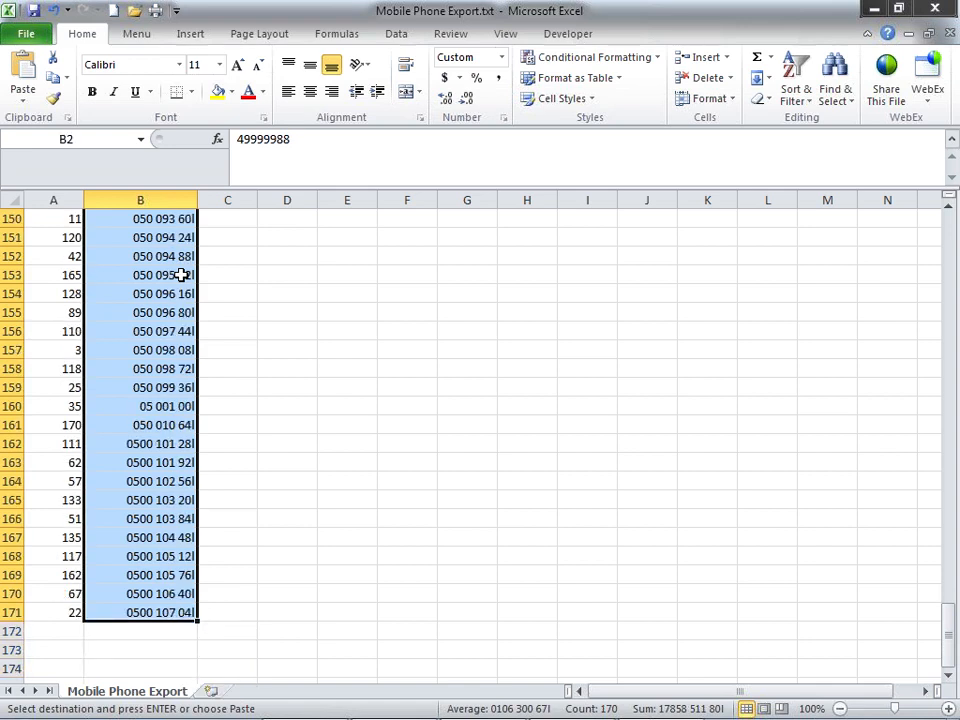
{"action": "key", "text": "ctrl+v"}
{"action": "key", "text": "Escape"}
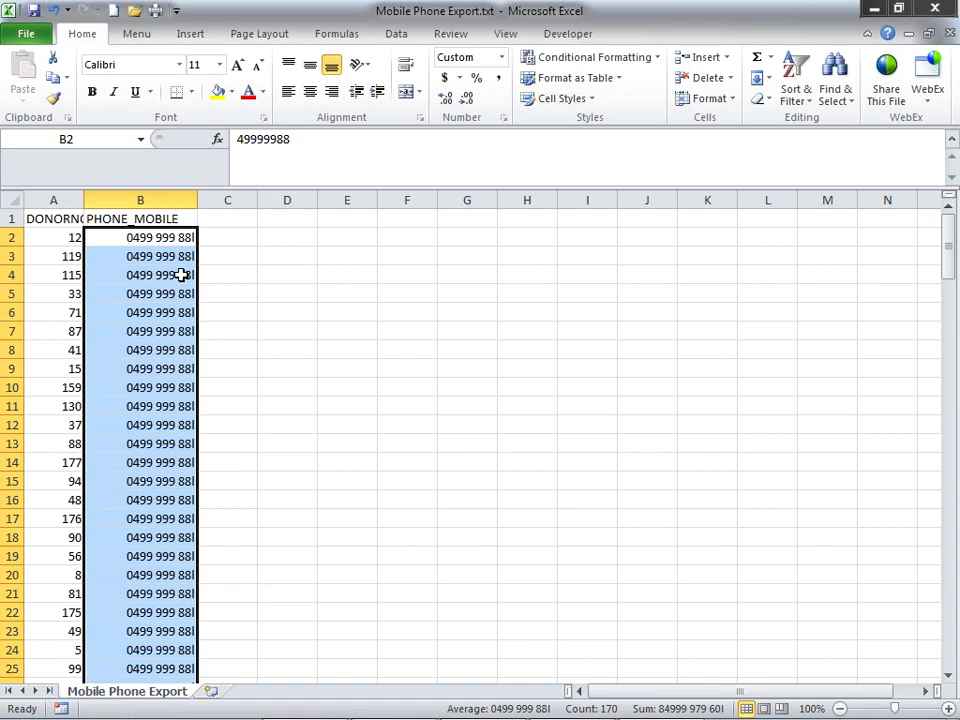
{"action": "key", "text": "Down"}
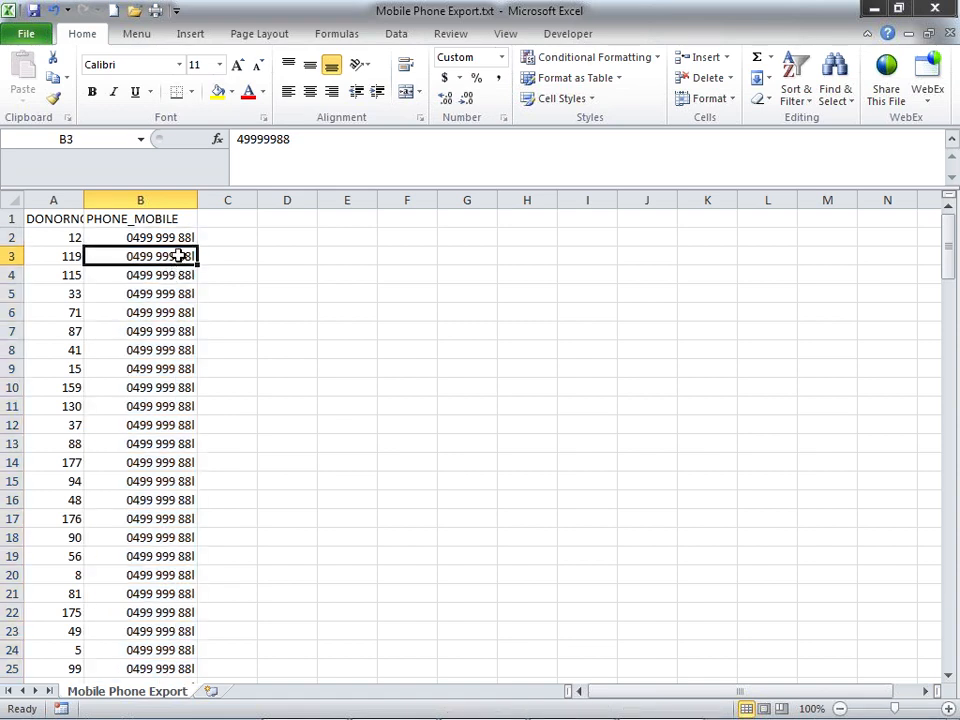
- Save As Mobile Phone Import.txt keeping tab-delimited format, then close Excel choosing Don't Save
{"action": "left_click", "coordinate": [27, 36]}
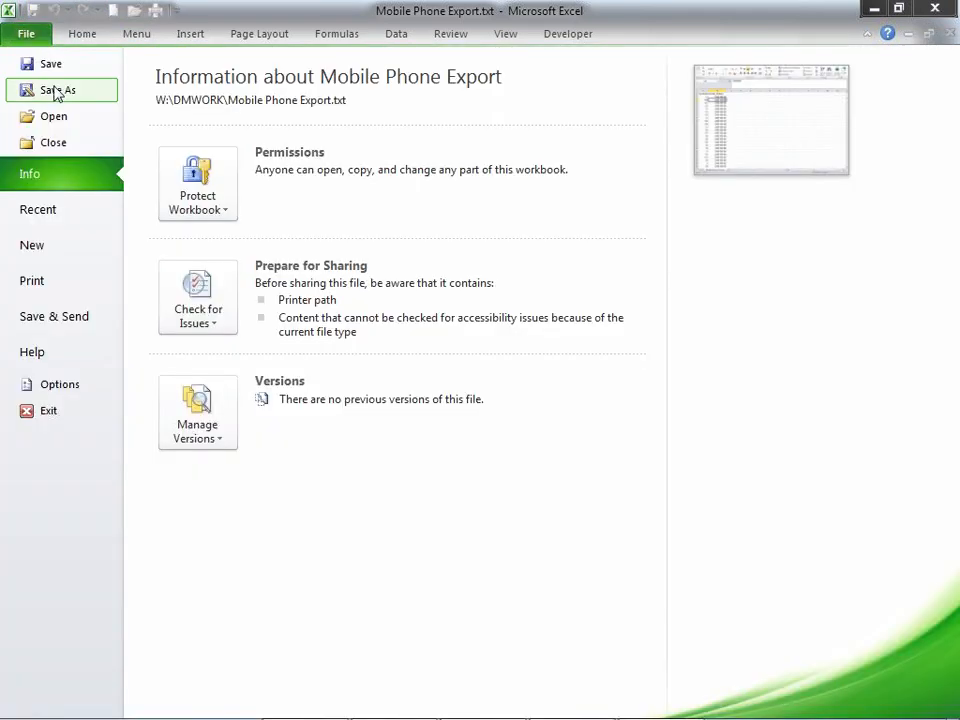
{"action": "left_click", "coordinate": [55, 90]}
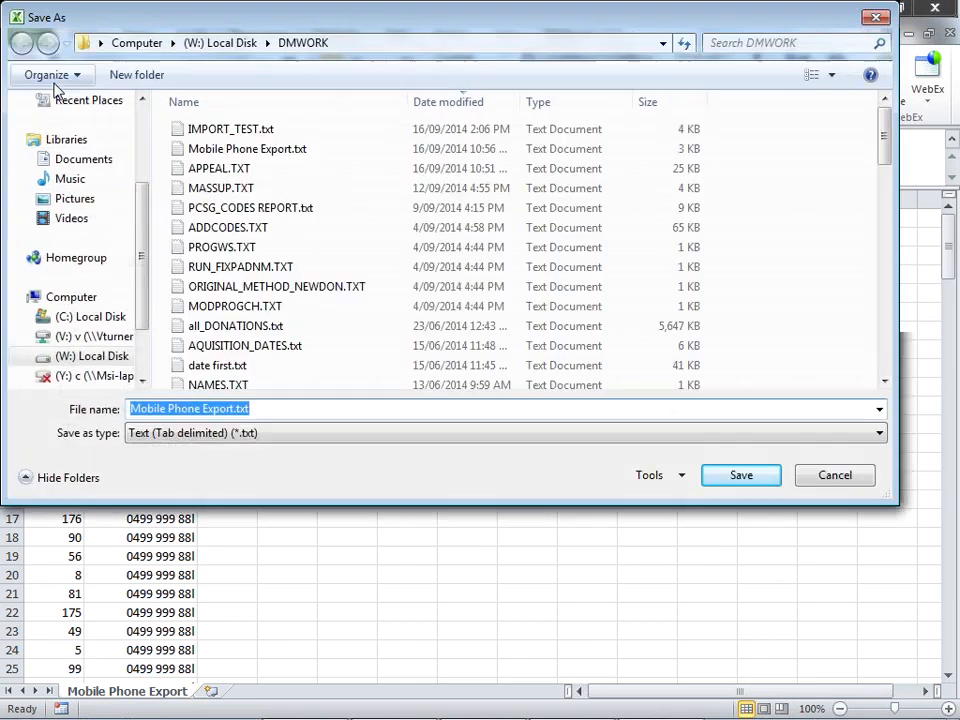
{"action": "left_click", "coordinate": [203, 408]}
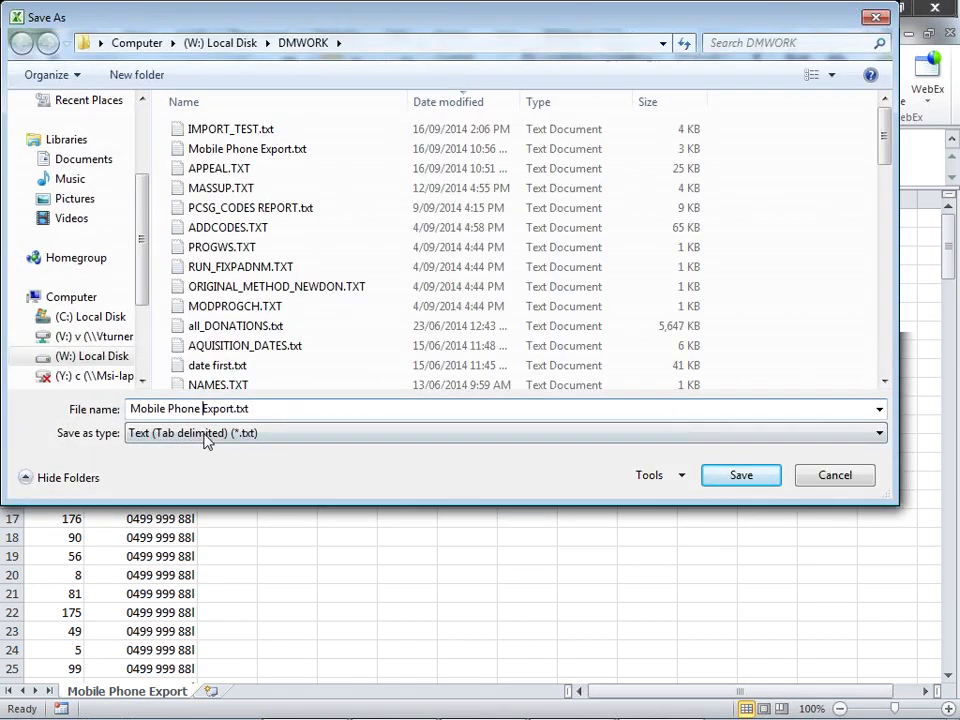
{"action": "type", "text": "Import"}
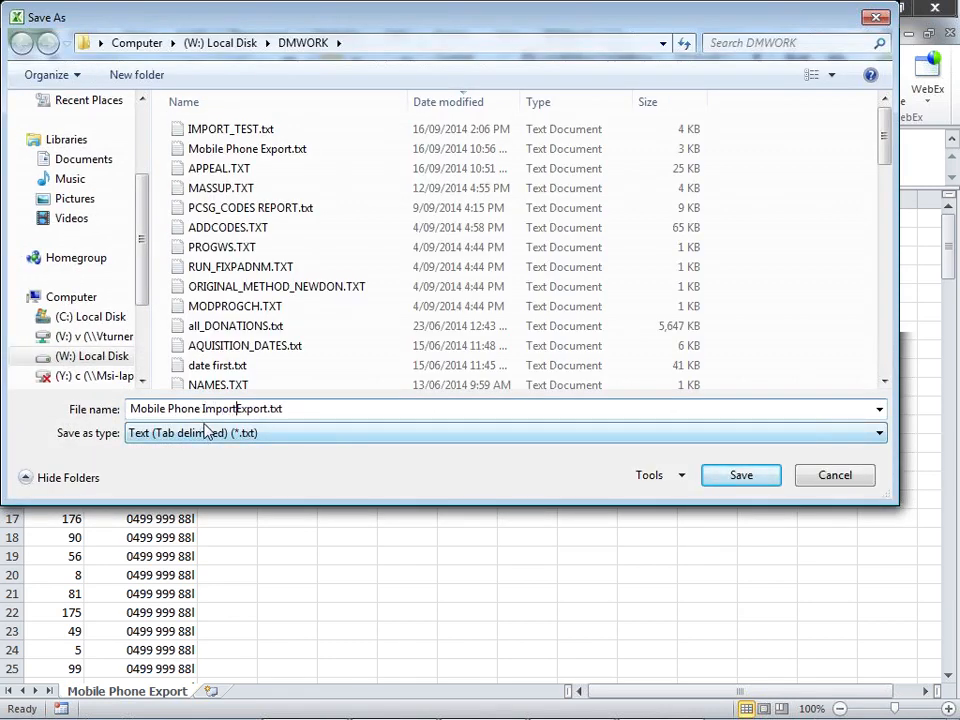
{"action": "key", "text": "Delete"}
{"action": "key", "text": "Delete"}
{"action": "key", "text": "Delete"}
{"action": "key", "text": "Delete"}
{"action": "key", "text": "Delete"}
{"action": "key", "text": "Delete"}
{"action": "left_click", "coordinate": [738, 479]}
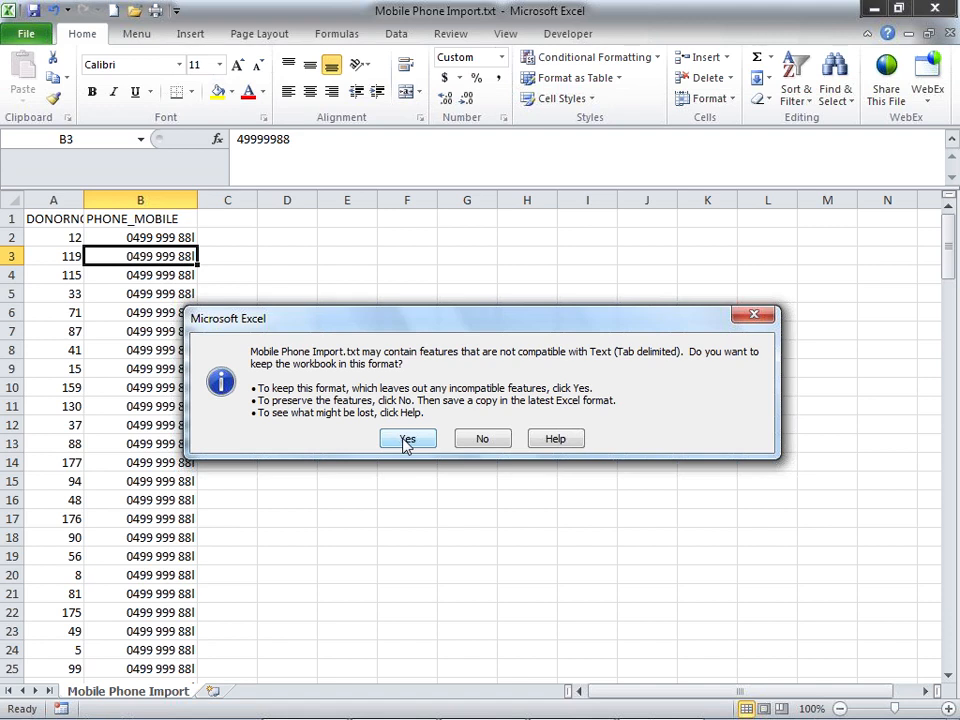
{"action": "left_click", "coordinate": [406, 440]}
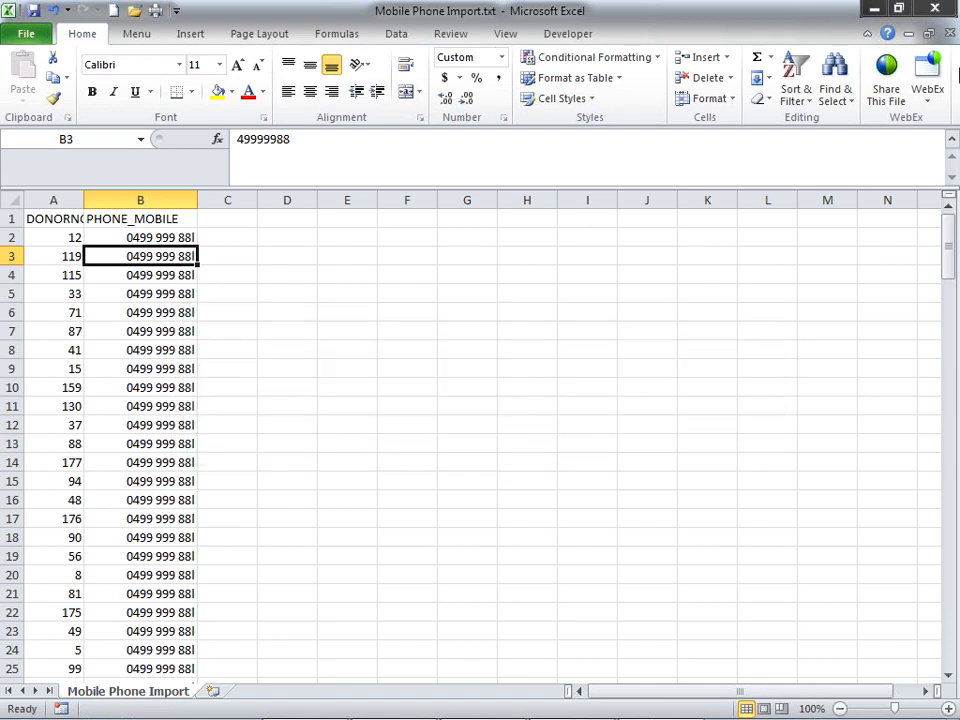
{"action": "left_click", "coordinate": [950, 10]}
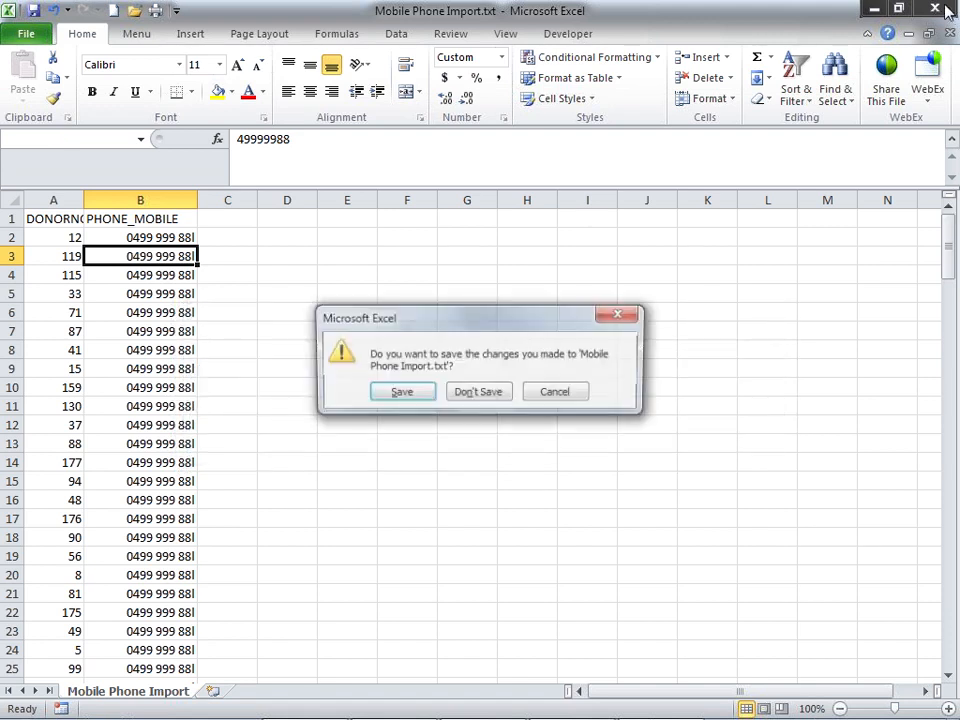
{"action": "left_click", "coordinate": [480, 393]}
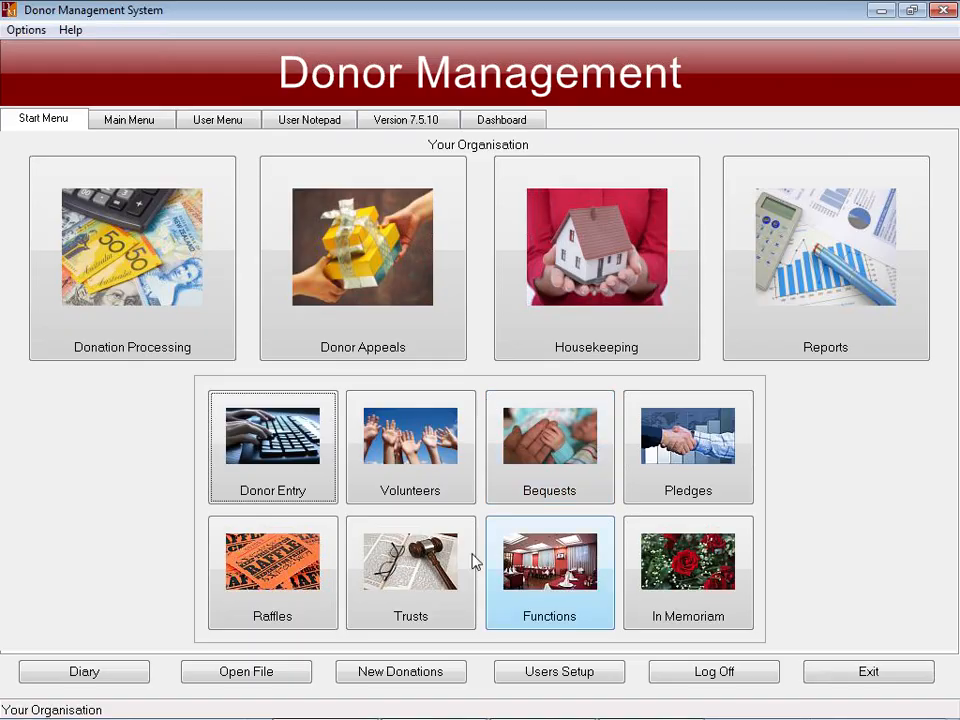
- Launch the General Import Program and answer U, D, T, Y, Y to update donors from a tab-delimited file with a header
{"action": "left_click", "coordinate": [140, 121]}
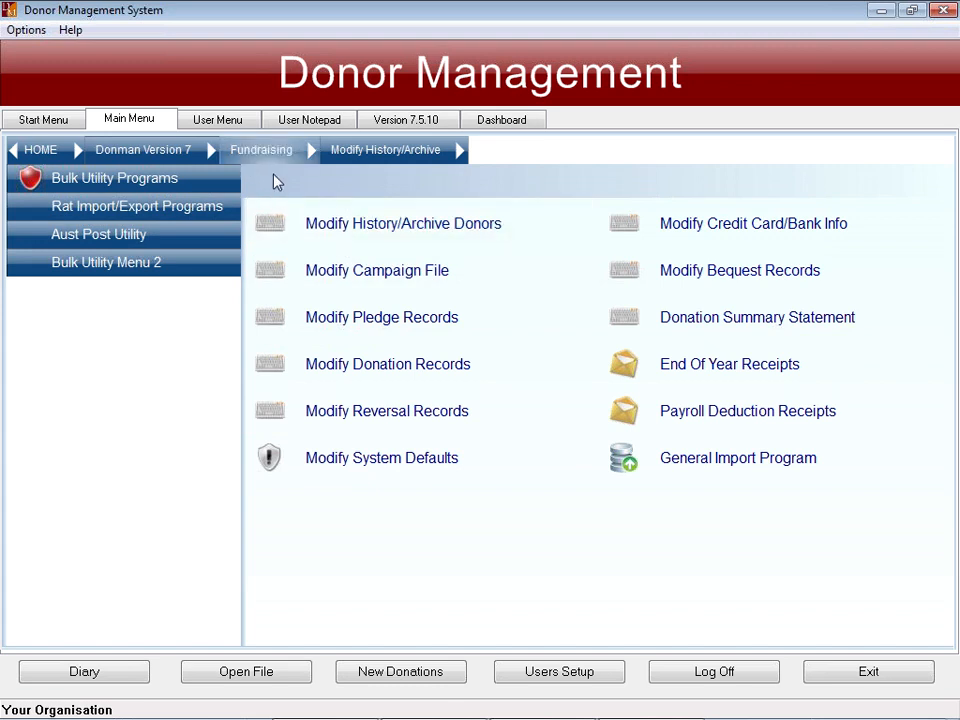
{"action": "left_click", "coordinate": [727, 465]}
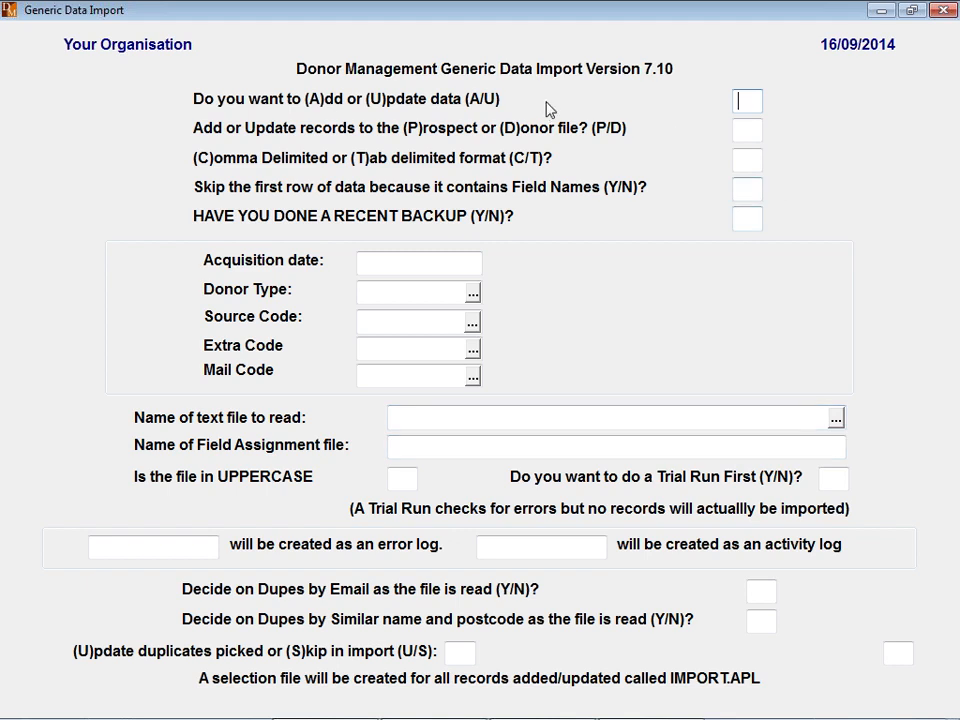
{"action": "type", "text": "U"}
{"action": "type", "text": "D"}
{"action": "type", "text": "T"}
{"action": "type", "text": "Y"}
{"action": "key", "text": "Tab"}
{"action": "type", "text": "Y"}
{"action": "key", "text": "Tab"}
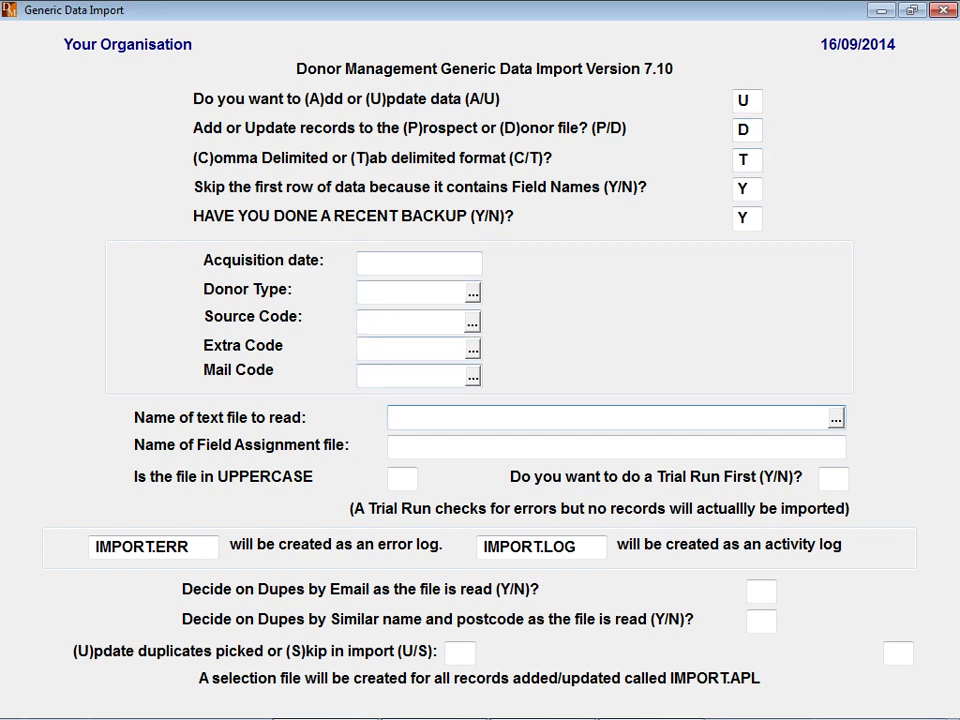
- Select Mobile Phone Import.txt as the file to import
{"action": "left_click", "coordinate": [836, 420]}
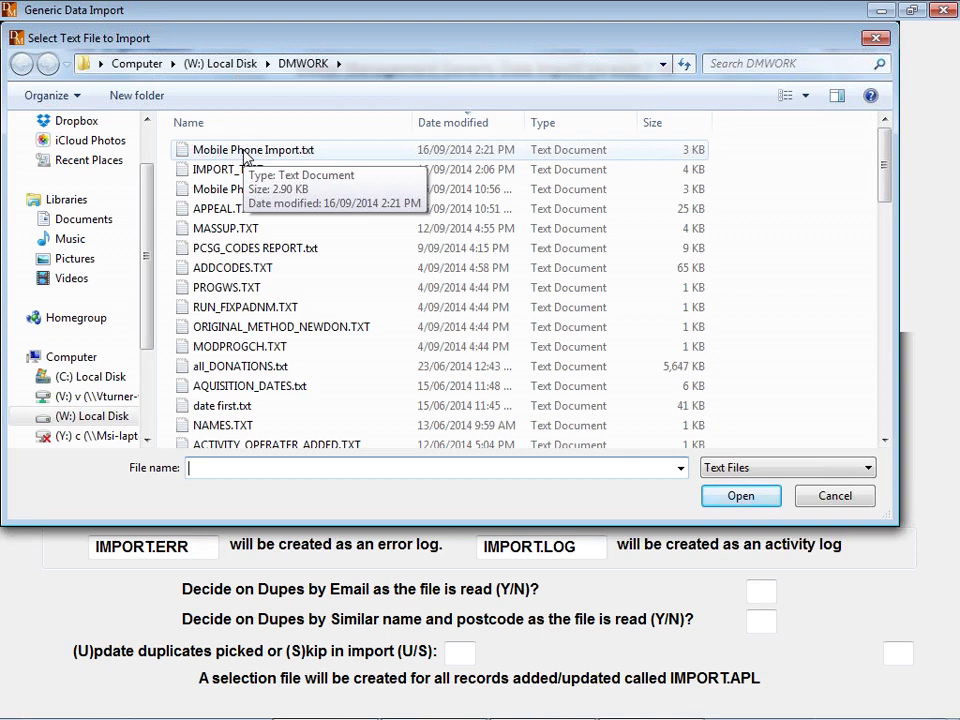
{"action": "left_click", "coordinate": [244, 156]}
{"action": "double_click", "coordinate": [244, 150]}
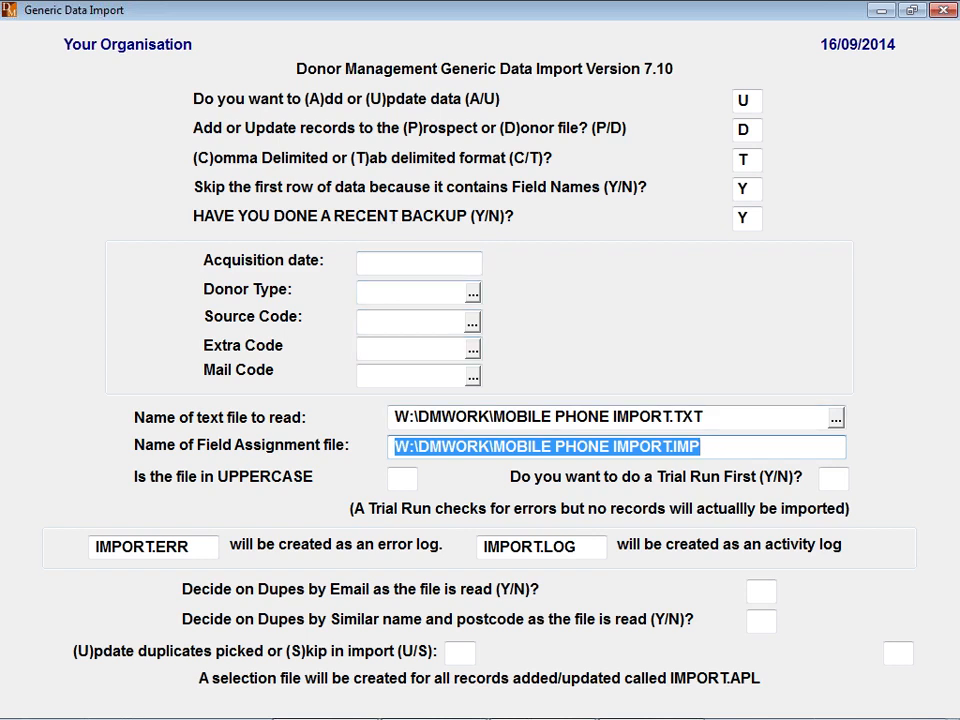
- Answer N, N, N, N, U to skip the trial run and duplicate checks and update duplicates
{"action": "key", "text": "Tab"}
{"action": "type", "text": "N"}
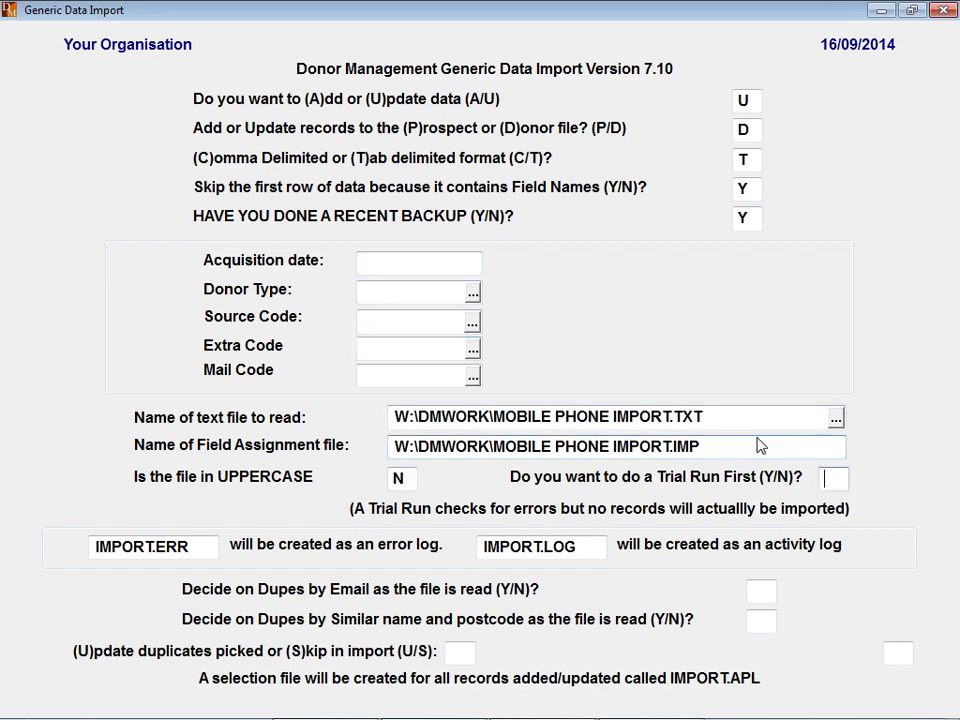
{"action": "type", "text": "NNNU"}
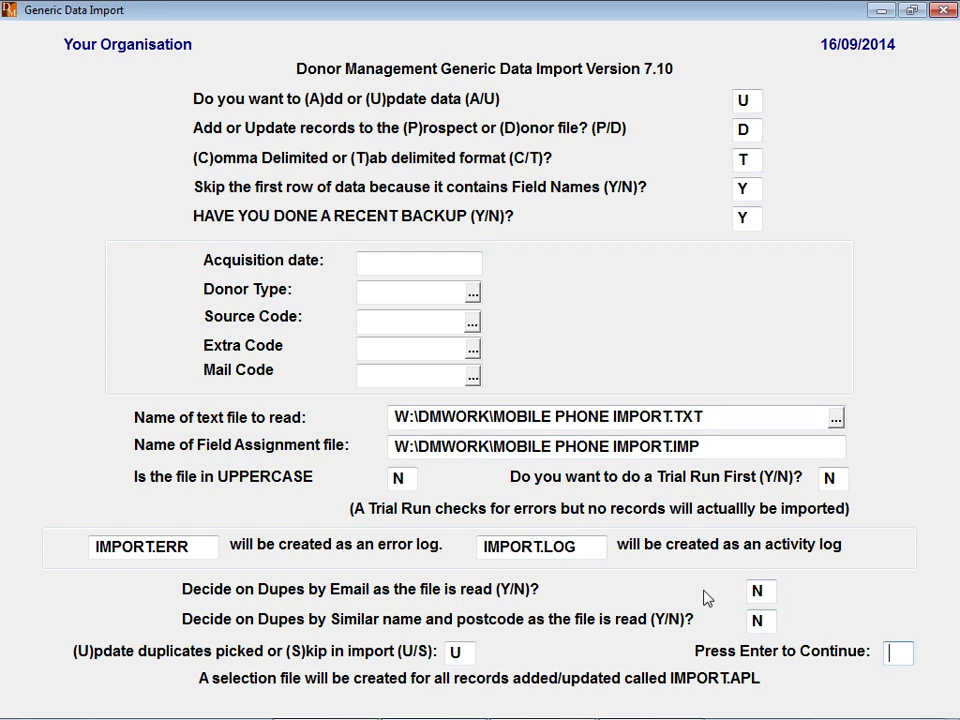
{"action": "key", "text": "Return"}
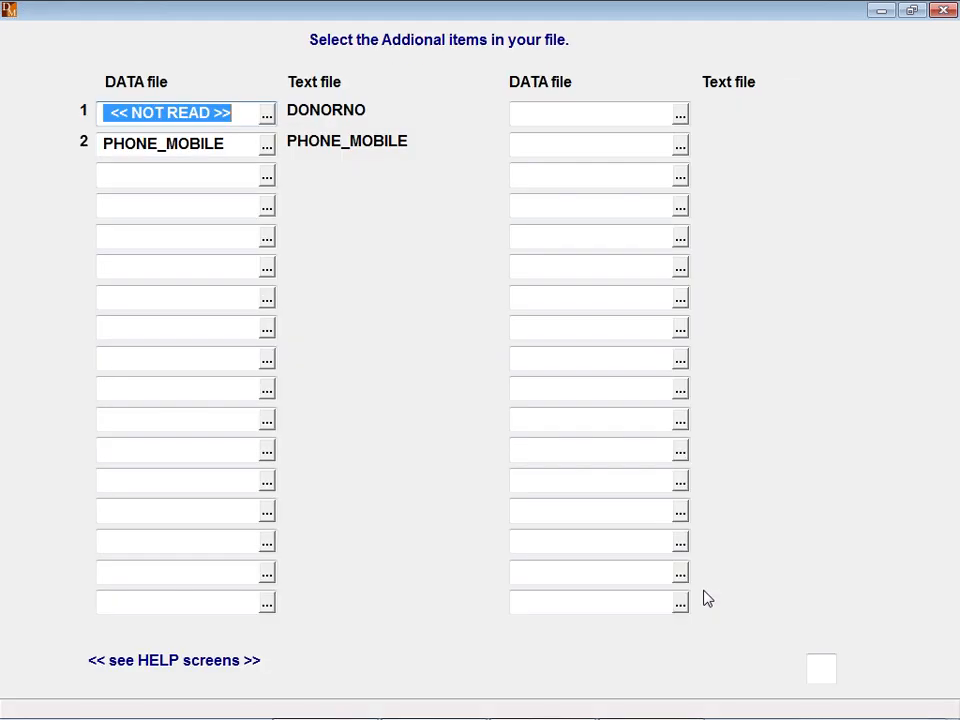
- Map the DONORNO column in row 1 to the DONOR_NUMBER field
{"action": "key", "text": "Return"}
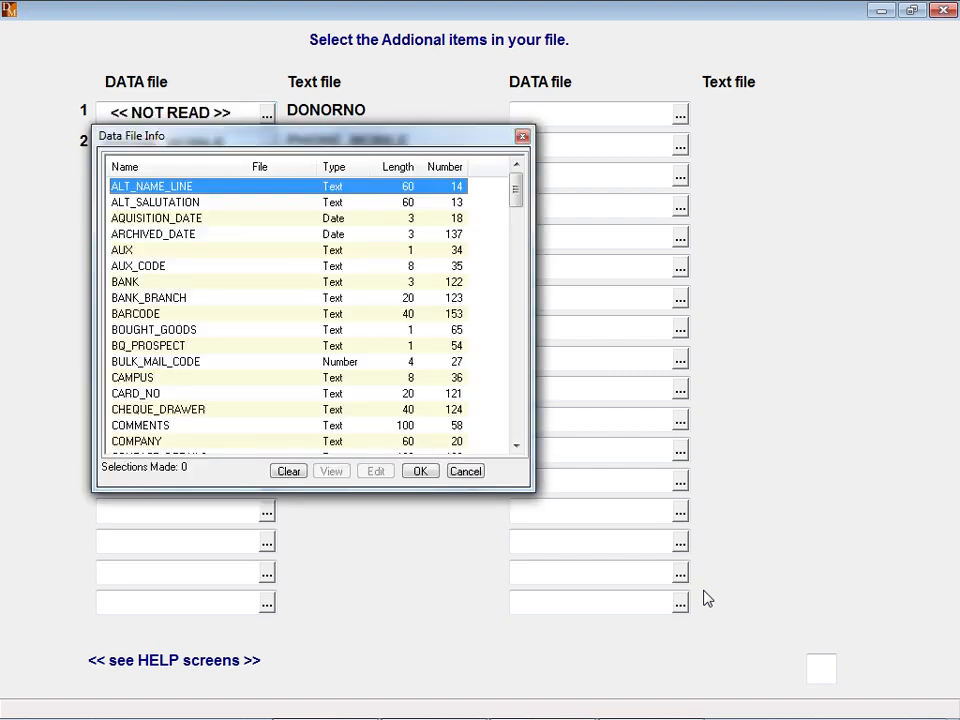
{"action": "type", "text": "don"}
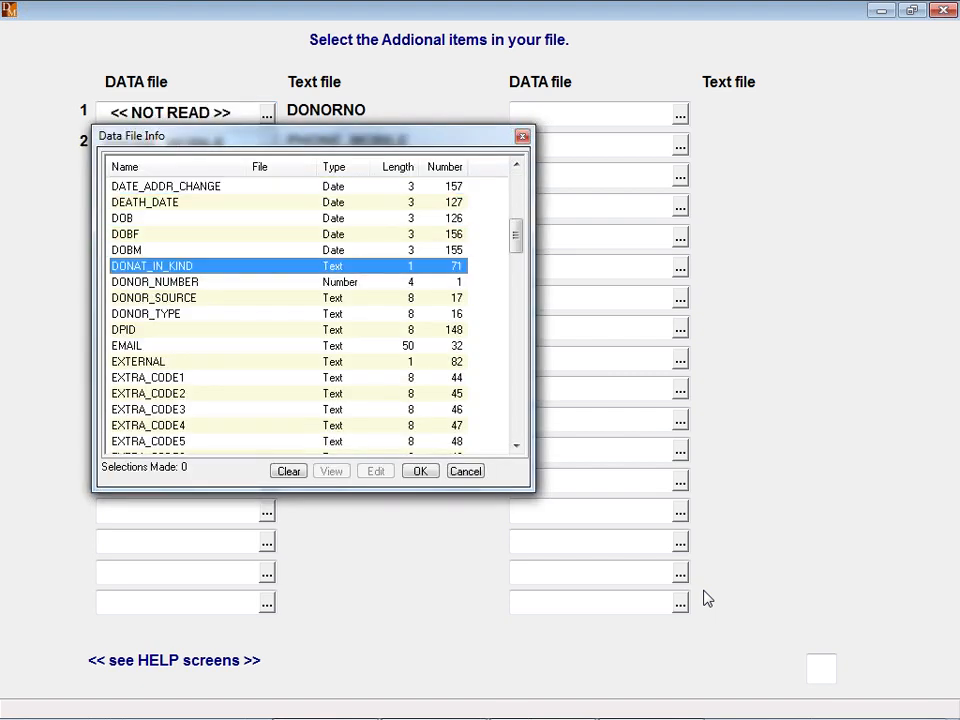
{"action": "key", "text": "Down"}
{"action": "key", "text": "Down"}
{"action": "key", "text": "Up"}
{"action": "key", "text": "Up"}
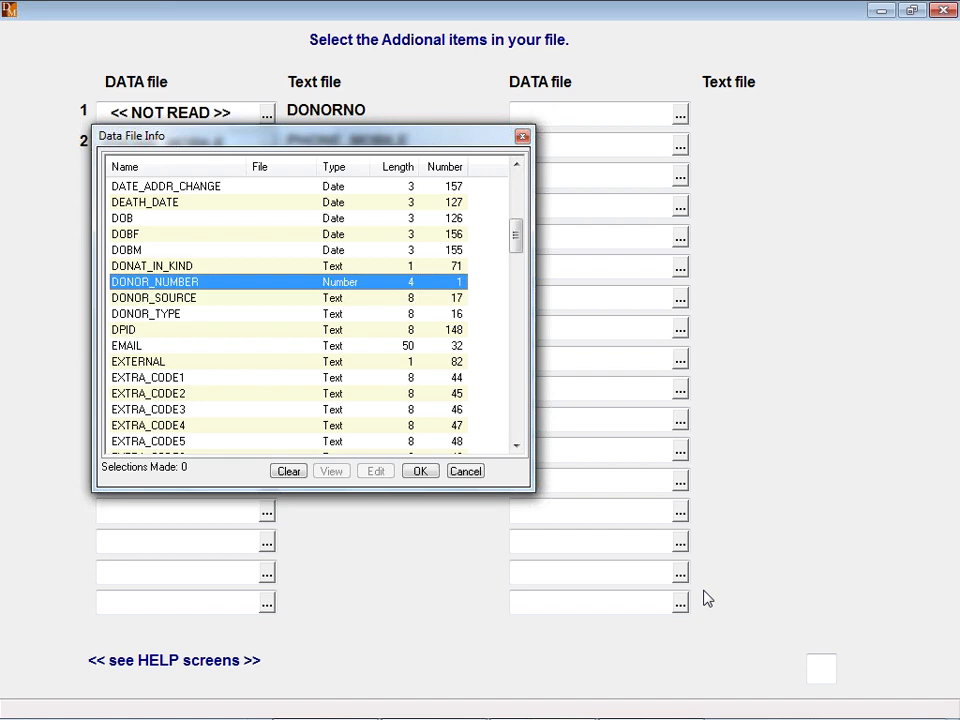
{"action": "key", "text": "Down"}
{"action": "key", "text": "Down"}
{"action": "key", "text": "Down"}
{"action": "key", "text": "Up"}
{"action": "key", "text": "Up"}
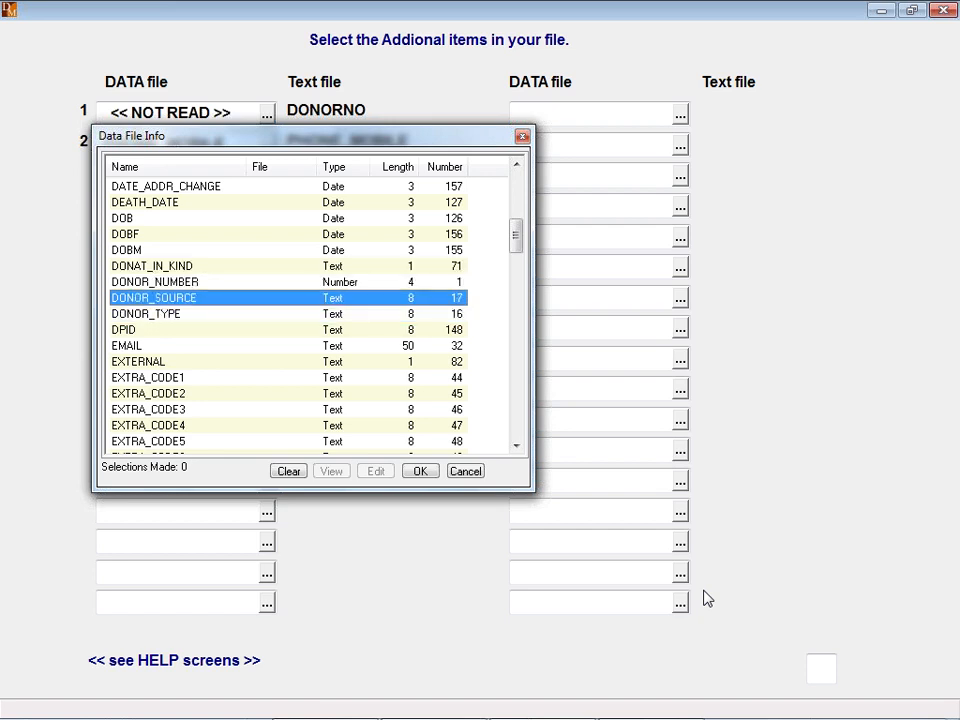
{"action": "key", "text": "Return"}
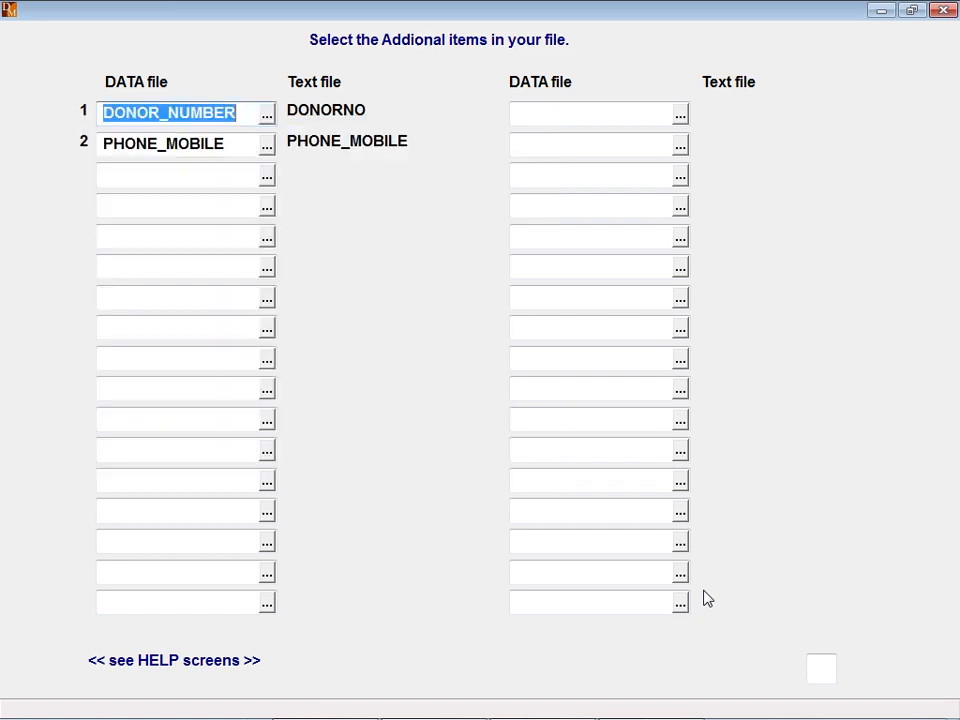
{"action": "key", "text": "Tab"}
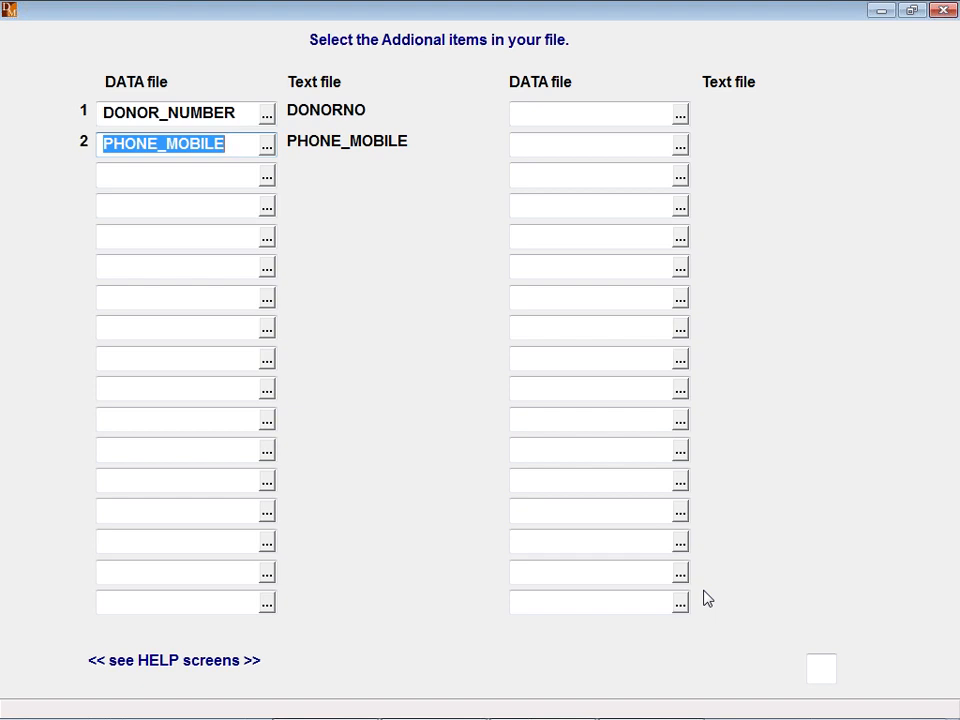
- Confirm with Y to run the import, which reads 170 records with 0 errors
{"action": "key", "text": "Return"}
{"action": "type", "text": "Y"}
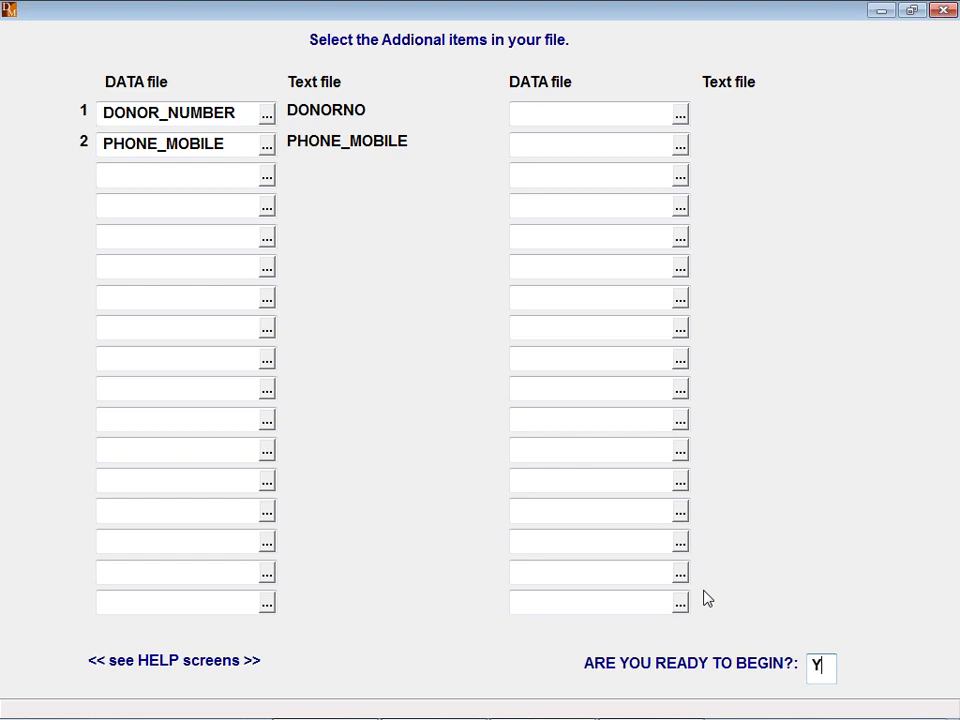
{"action": "key", "text": "Return"}
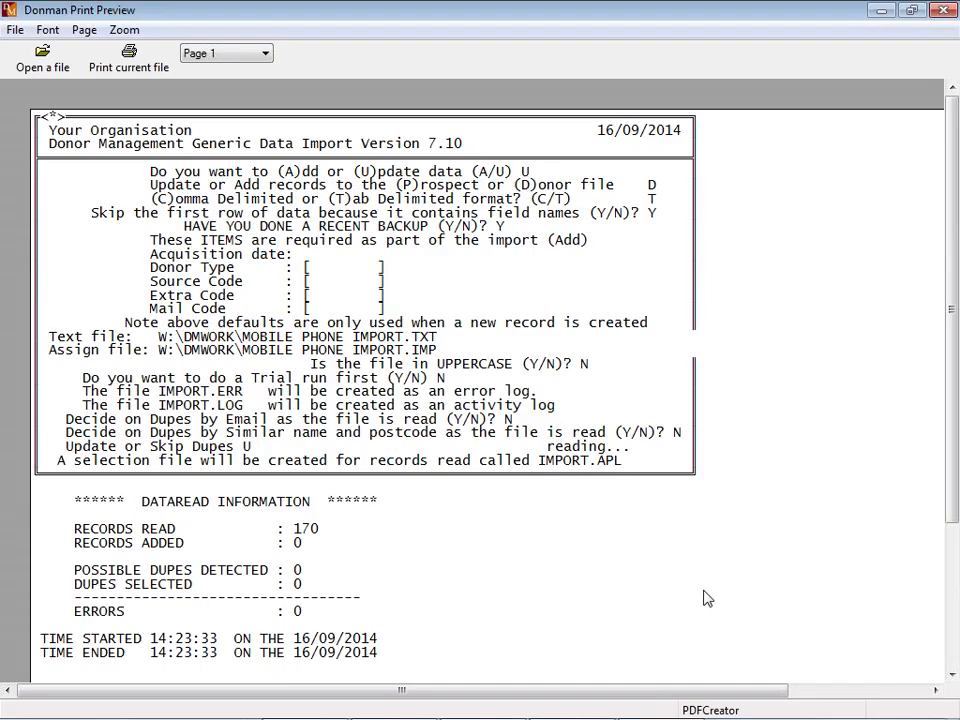
- Scroll through the import log, close the print preview, and return to the Start Menu
{"action": "scroll", "coordinate": [705, 598], "scroll_direction": "down", "scroll_amount": 5}
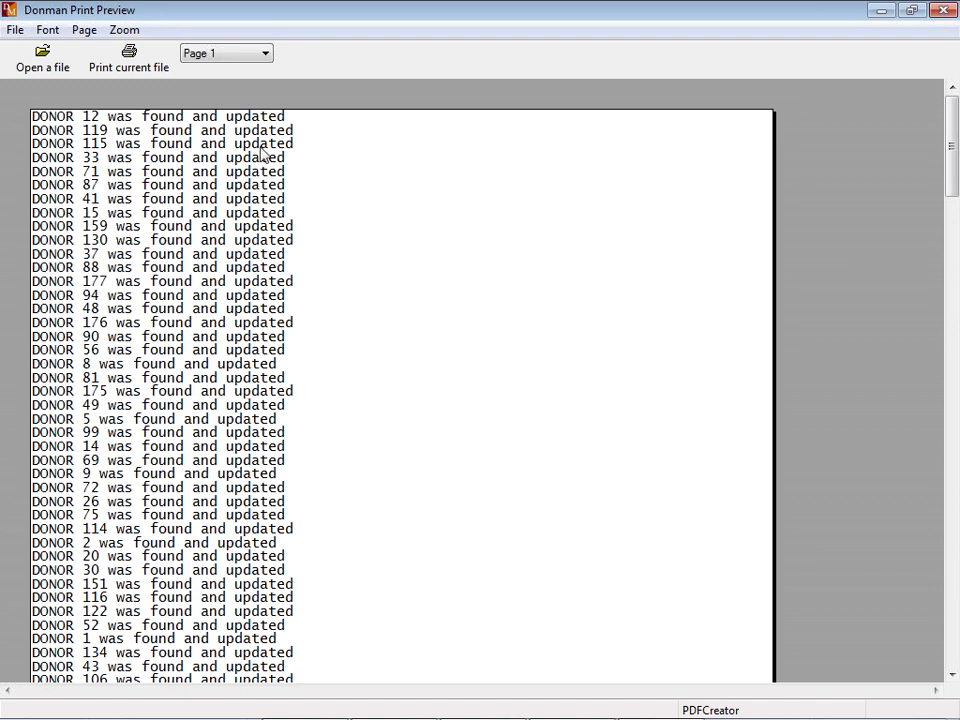
{"action": "key", "text": "Escape"}
{"action": "left_click", "coordinate": [54, 122]}
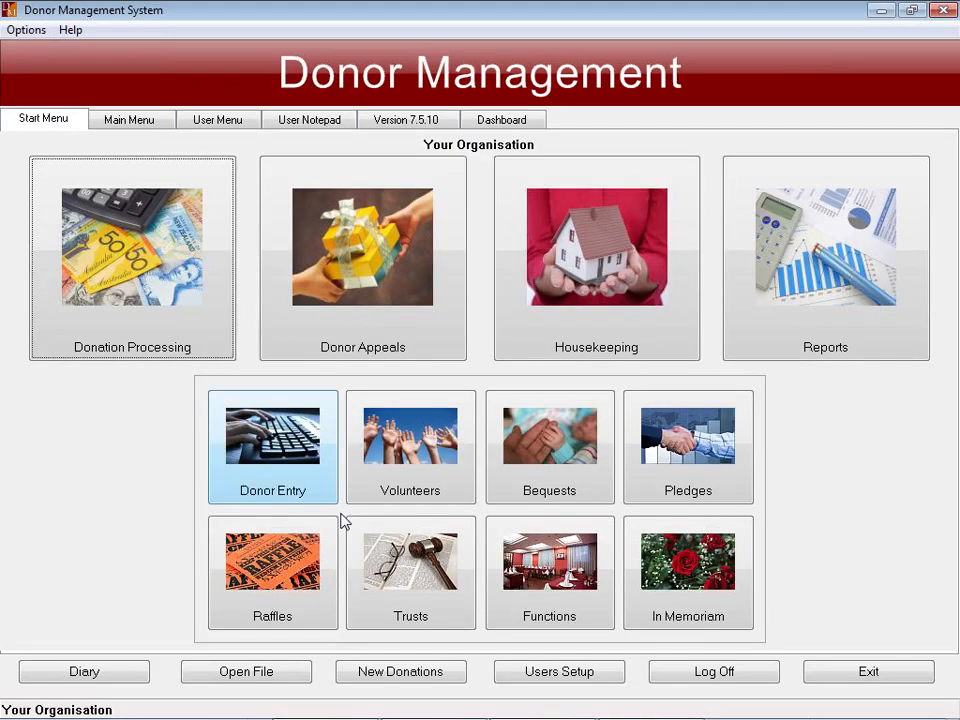
- Open Donor Entry and page back through older donors to check their updated mobile numbers
{"action": "left_click", "coordinate": [262, 462]}
{"action": "key", "text": "Page_Up"}
{"action": "key", "text": "Page_Up"}
{"action": "key", "text": "Page_Up"}
{"action": "key", "text": "Page_Up"}
{"action": "key", "text": "Page_Up"}
{"action": "key", "text": "Page_Up"}
{"action": "key", "text": "Page_Up"}
{"action": "key", "text": "Page_Up"}
{"action": "key", "text": "Page_Up"}
{"action": "key", "text": "Page_Up"}
{"action": "key", "text": "Page_Up"}
{"action": "key", "text": "Page_Up"}
{"action": "key", "text": "Page_Up"}
{"action": "key", "text": "Page_Up"}
{"action": "key", "text": "Page_Up"}
{"action": "key", "text": "Page_Up"}
{"action": "key", "text": "Page_Up"}
{"action": "key", "text": "Page_Up"}
{"action": "key", "text": "Page_Up"}
{"action": "key", "text": "Page_Up"}
{"action": "key", "text": "Page_Up"}
{"action": "key", "text": "Page_Up"}
{"action": "key", "text": "Page_Up"}
{"action": "key", "text": "Page_Up"}
{"action": "key", "text": "Page_Up"}
{"action": "key", "text": "Page_Up"}
{"action": "key", "text": "Page_Up"}
{"action": "key", "text": "Page_Up"}
{"action": "key", "text": "Page_Up"}
{"action": "key", "text": "Page_Up"}
{"action": "key", "text": "Page_Up"}
{"action": "key", "text": "Page_Up"}
{"action": "key", "text": "Page_Up"}
{"action": "key", "text": "Page_Up"}
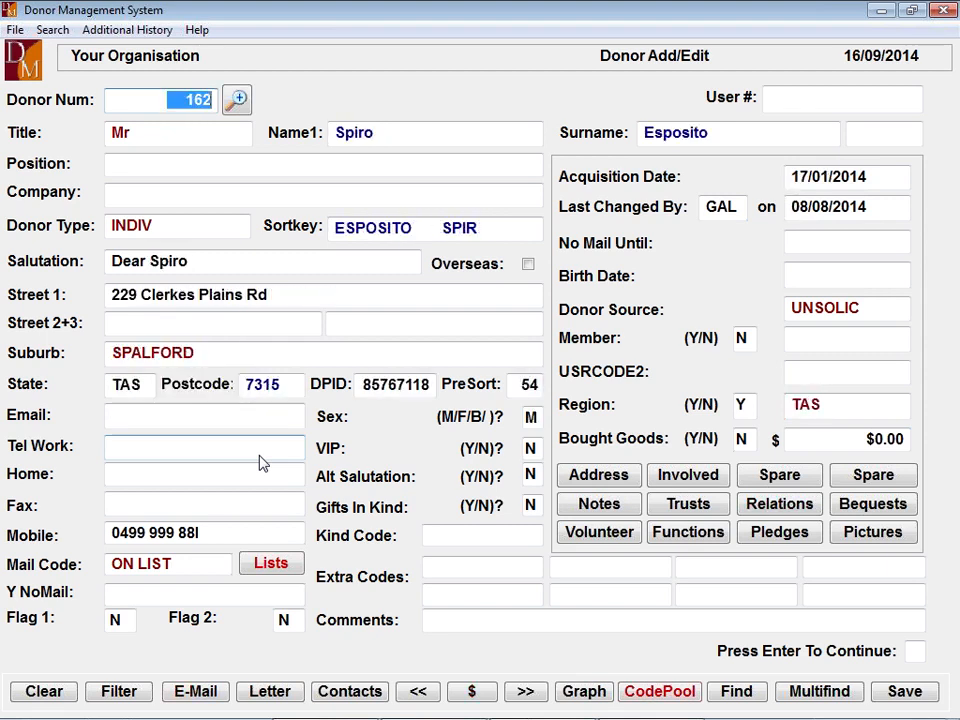
{"action": "key", "text": "Page_Up"}
{"action": "key", "text": "Page_Up"}
{"action": "key", "text": "Page_Up"}
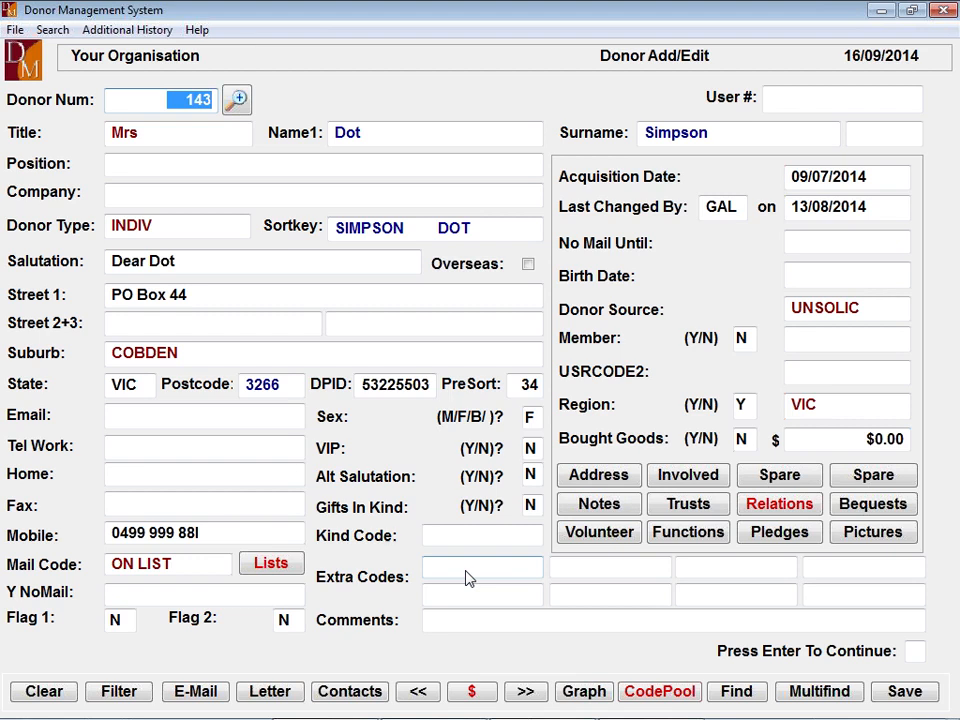
- Jump to the newest donor, page back through recent records, then exit Donor Add/Edit confirming Yes
{"action": "key", "text": "Page_Down"}
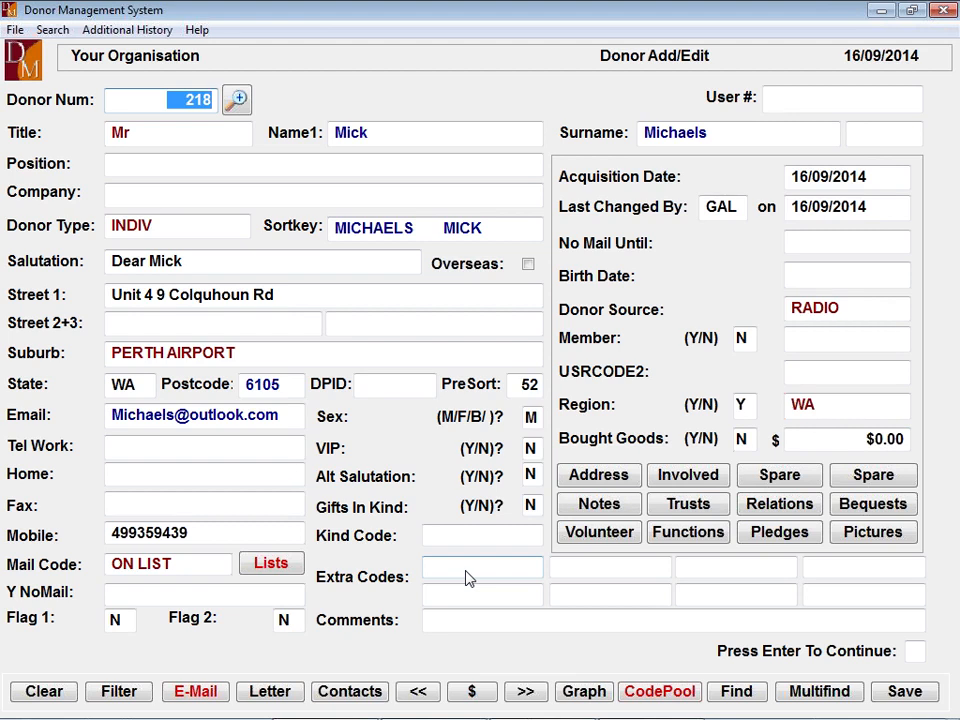
{"action": "key", "text": "Page_Up"}
{"action": "key", "text": "Page_Up"}
{"action": "key", "text": "Page_Up"}
{"action": "key", "text": "Page_Up"}
{"action": "key", "text": "Page_Up"}
{"action": "key", "text": "Page_Up"}
{"action": "key", "text": "Page_Up"}
{"action": "key", "text": "Page_Up"}
{"action": "key", "text": "Page_Up"}
{"action": "key", "text": "Page_Up"}
{"action": "key", "text": "Page_Up"}
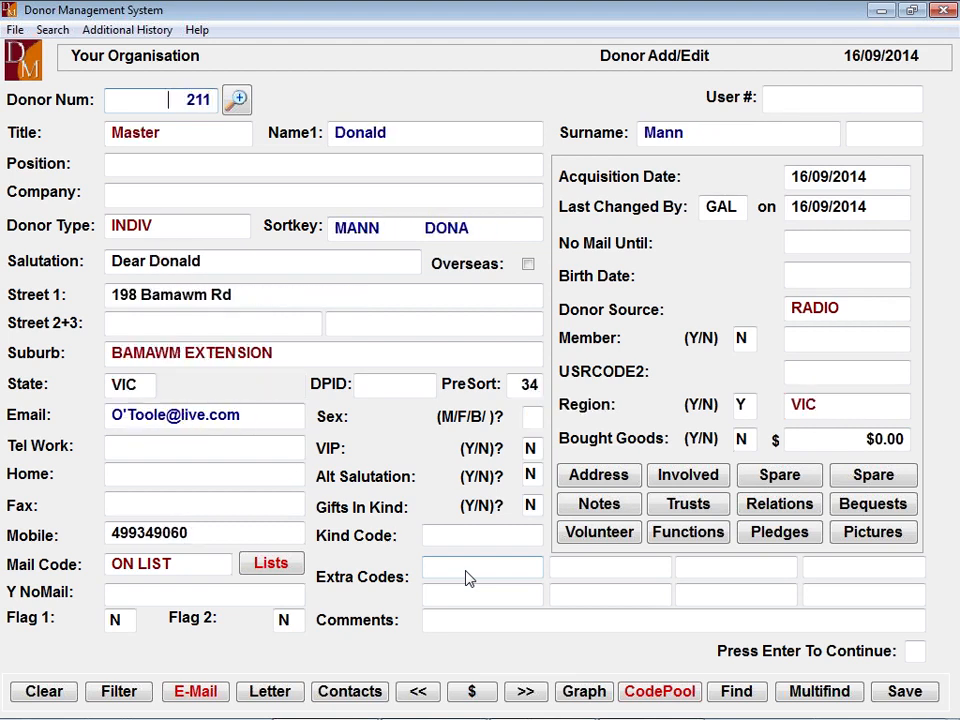
{"action": "key", "text": "Page_Up"}
{"action": "key", "text": "Page_Up"}
{"action": "key", "text": "Page_Up"}
{"action": "key", "text": "Page_Up"}
{"action": "key", "text": "Page_Up"}
{"action": "key", "text": "Page_Up"}
{"action": "key", "text": "Page_Up"}
{"action": "key", "text": "Page_Up"}
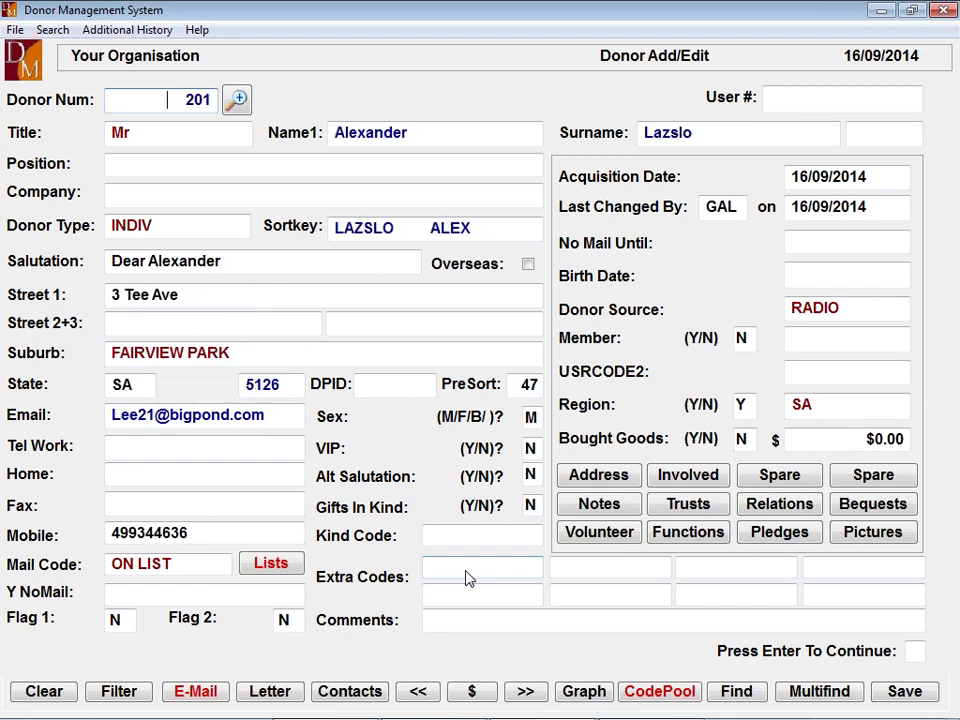
{"action": "key", "text": "Page_Up"}
{"action": "key", "text": "Page_Up"}
{"action": "key", "text": "Page_Up"}
{"action": "key", "text": "Page_Up"}
{"action": "key", "text": "Page_Up"}
{"action": "key", "text": "Page_Up"}
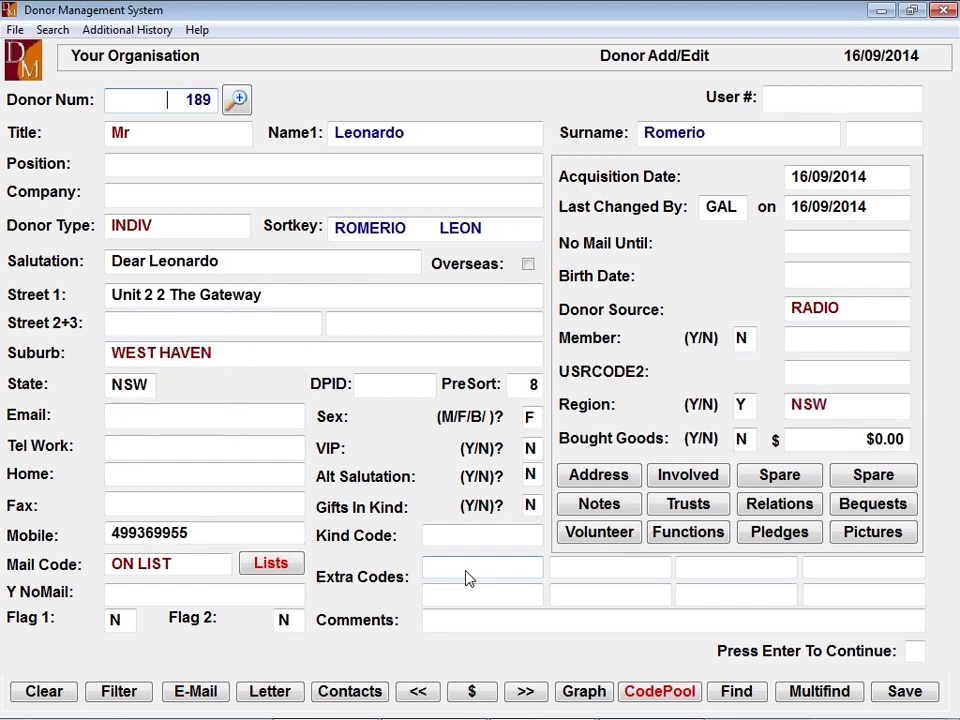
{"action": "key", "text": "Page_Up"}
{"action": "key", "text": "Page_Up"}
{"action": "key", "text": "Page_Up"}
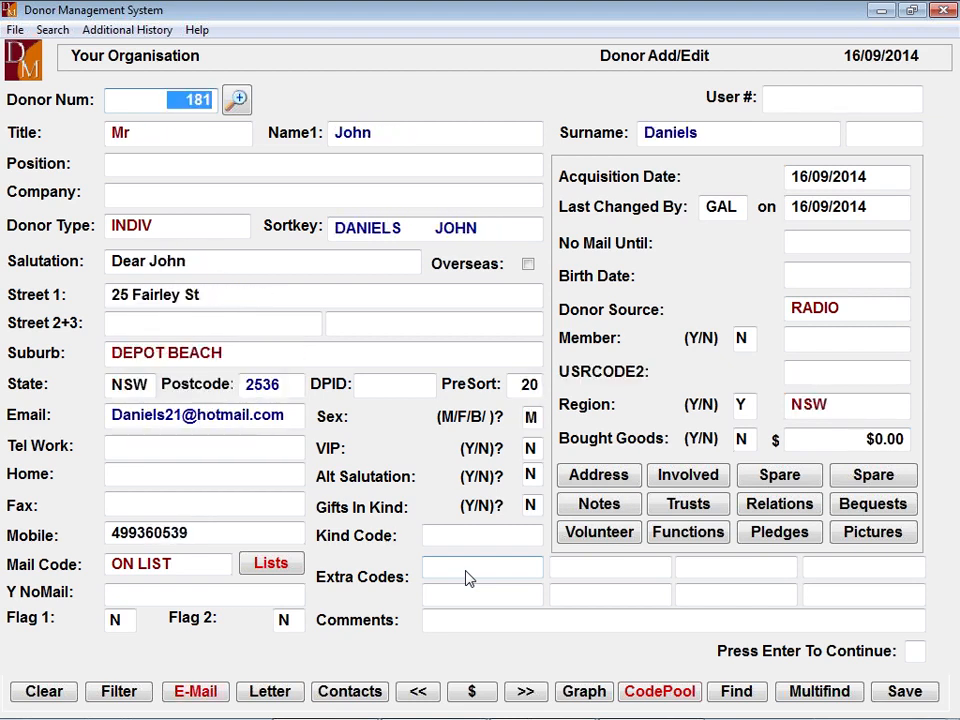
{"action": "key", "text": "Page_Up"}
{"action": "key", "text": "Page_Up"}
{"action": "key", "text": "Page_Down"}
{"action": "key", "text": "Page_Down"}
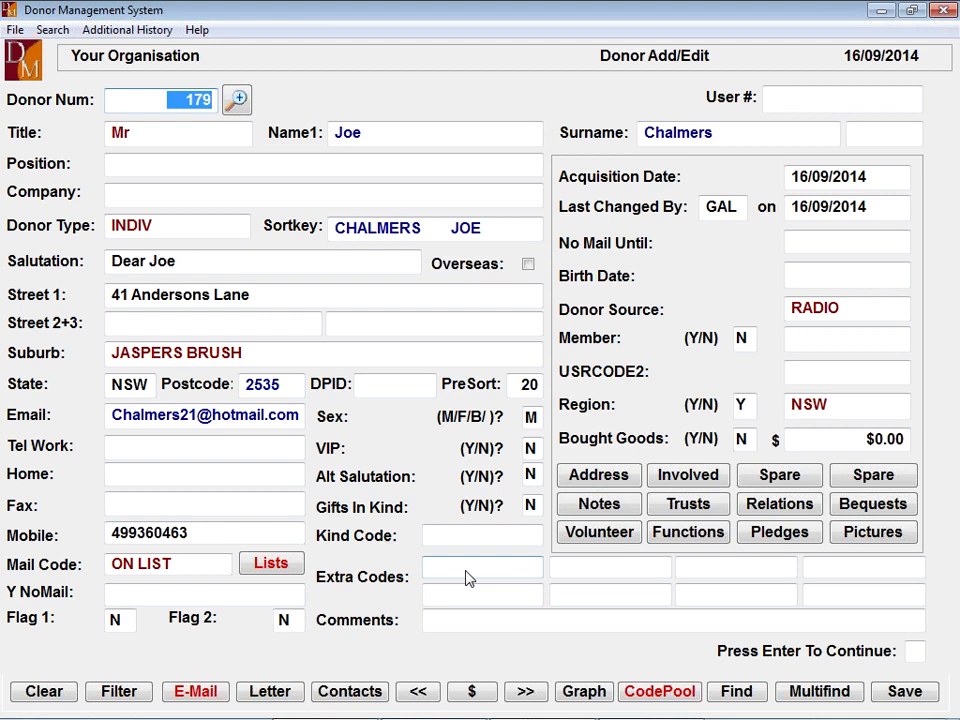
{"action": "key", "text": "Escape"}
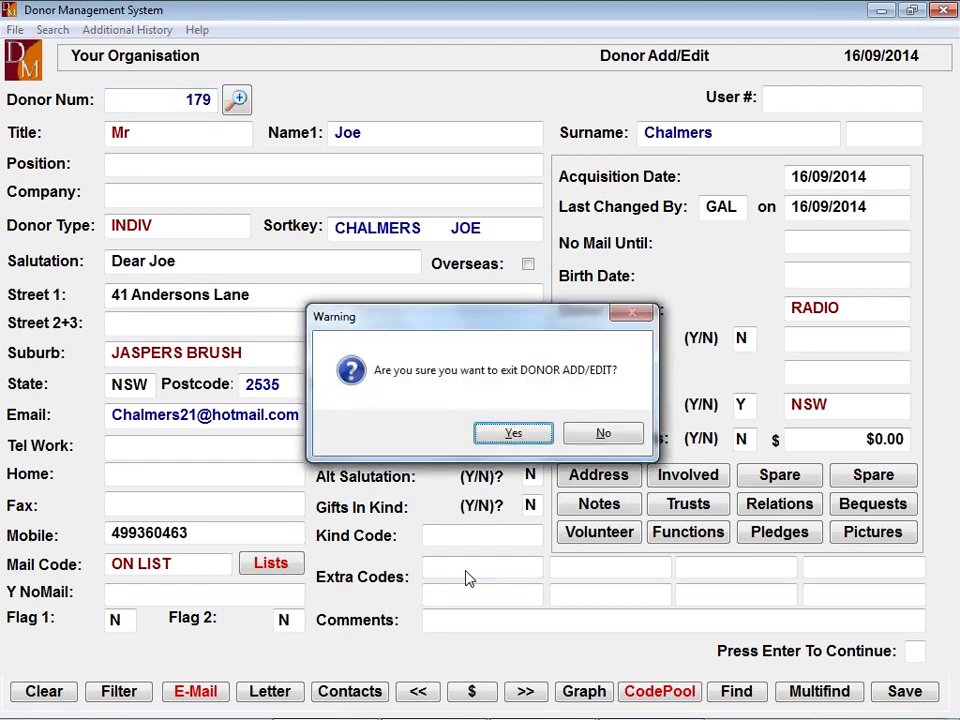
{"action": "key", "text": "Return"}
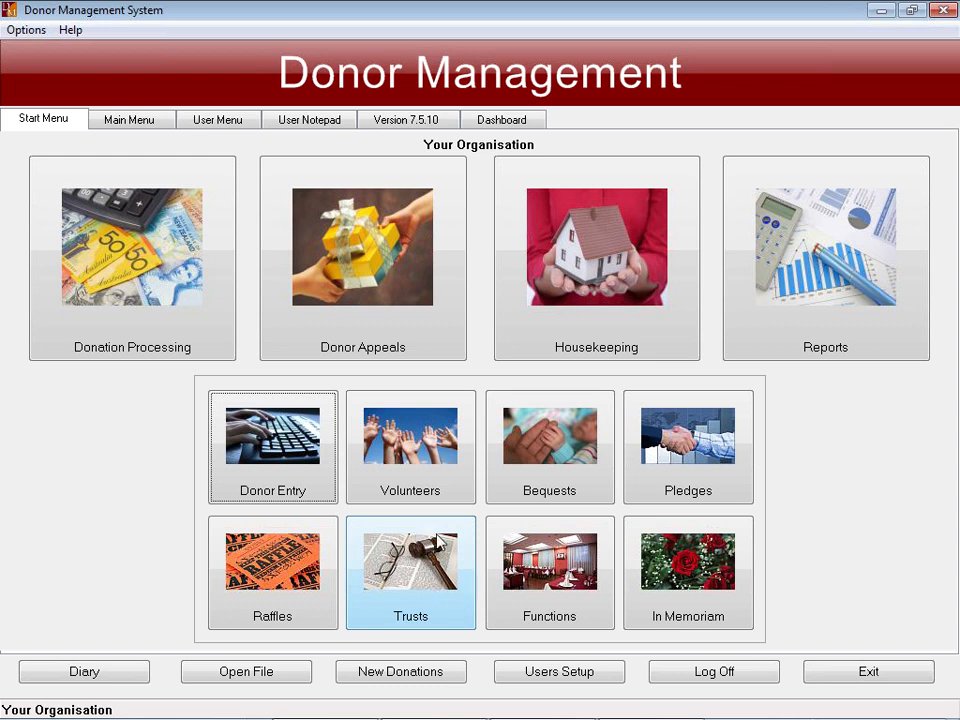
- Go to Donation Processing > Web Donations and bring up the Web Donations Donor Import form
{"action": "left_click", "coordinate": [161, 325]}
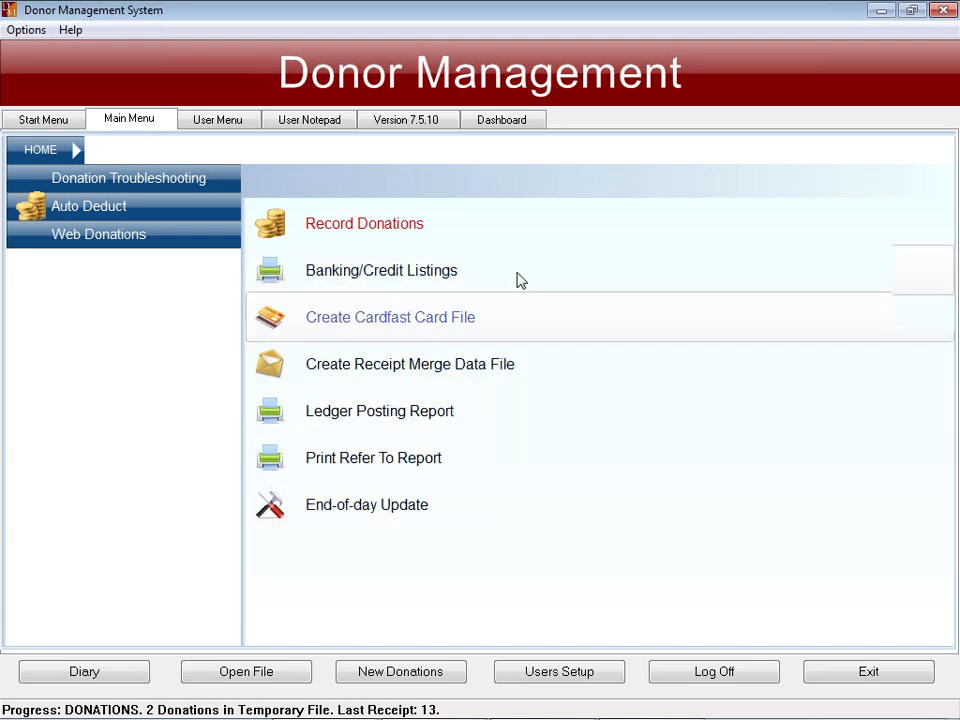
{"action": "left_click", "coordinate": [172, 242]}
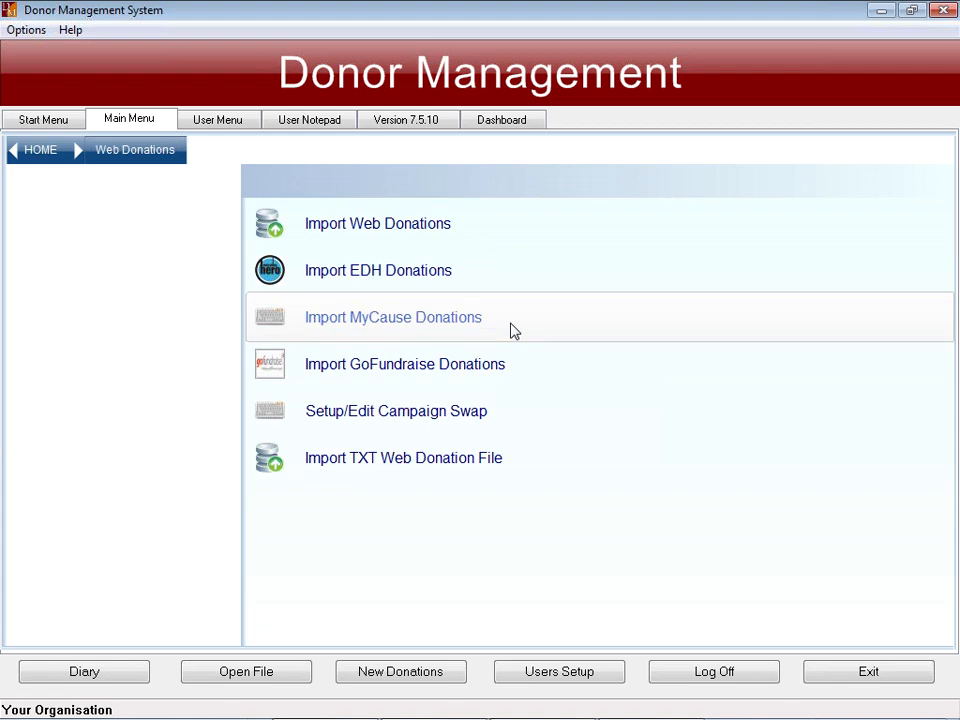
{"action": "left_click", "coordinate": [42, 152]}
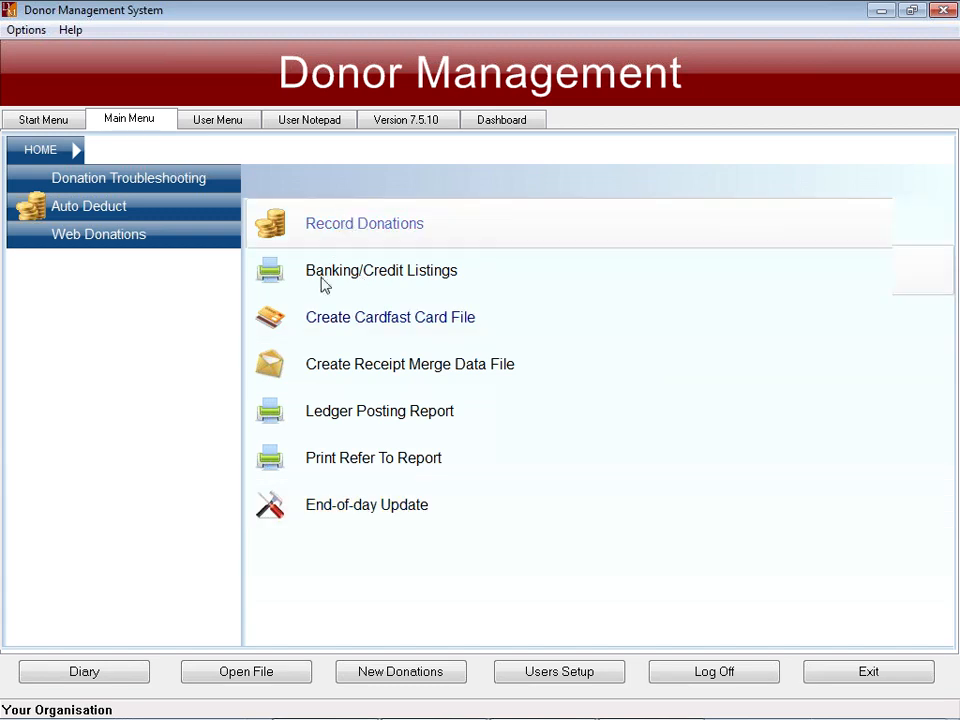
{"action": "left_click", "coordinate": [128, 242]}
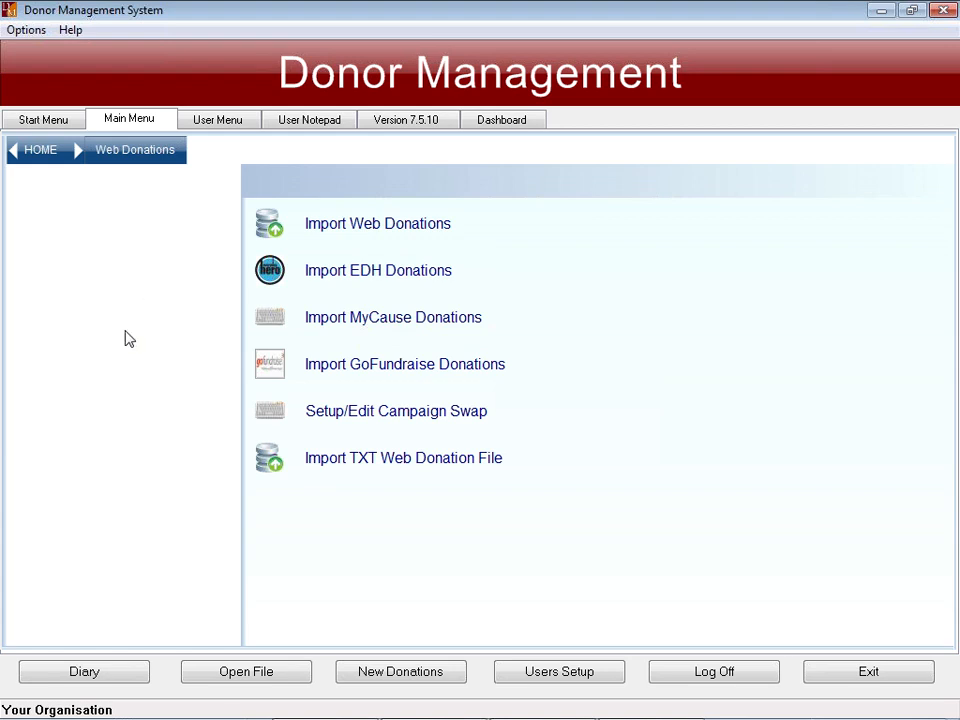
{"action": "left_click", "coordinate": [368, 225]}
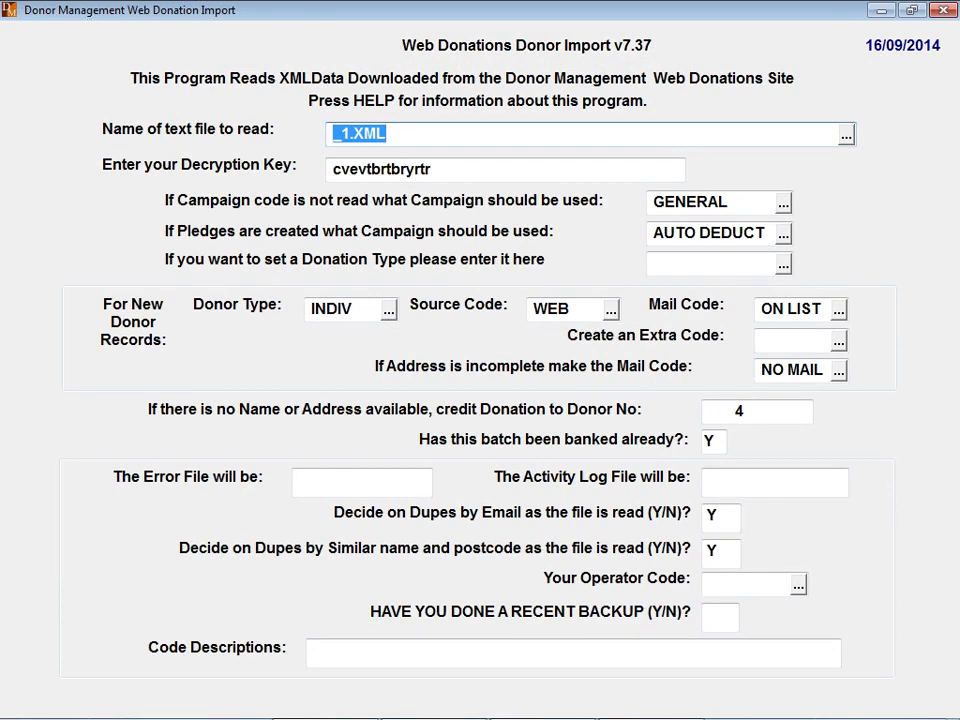
- Browse into the WEBDON folder and pick Web Batch 357.xml as the source file
{"action": "left_click", "coordinate": [846, 138]}
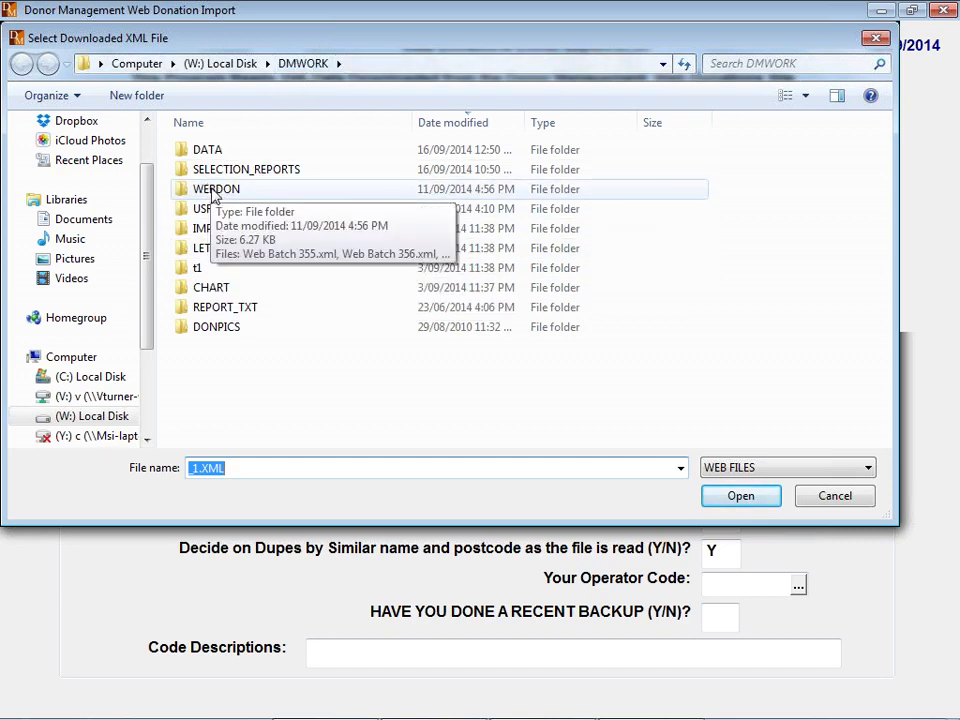
{"action": "double_click", "coordinate": [214, 197]}
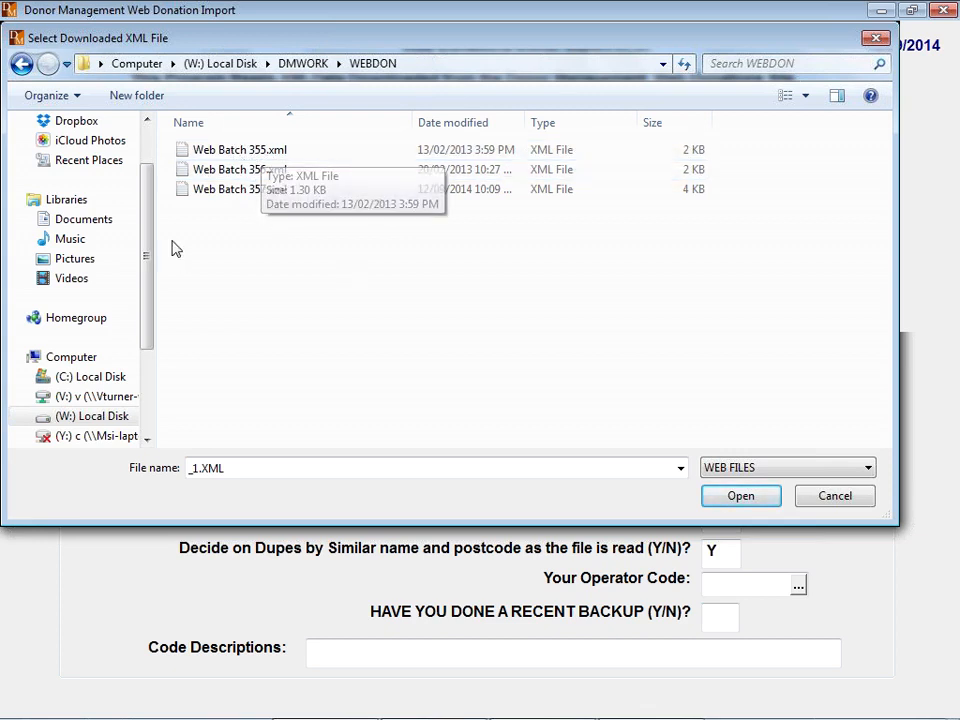
{"action": "double_click", "coordinate": [235, 190]}
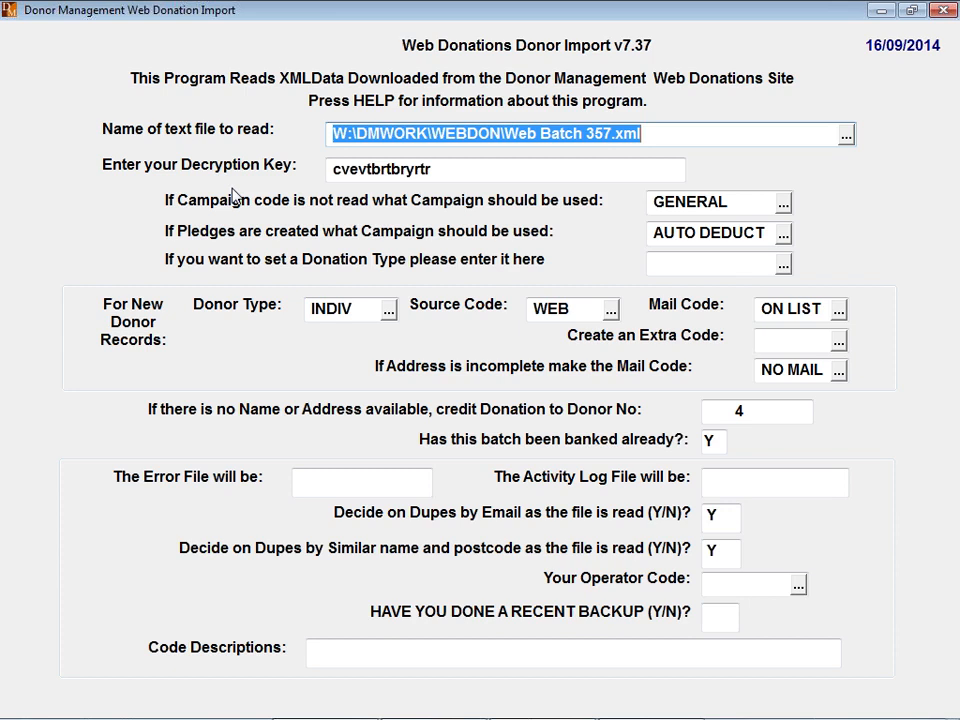
- Enter the decryption key and set GENERAL as fallback campaign, keeping AUTO DEDUCT for pledges
{"action": "key", "text": "Tab"}
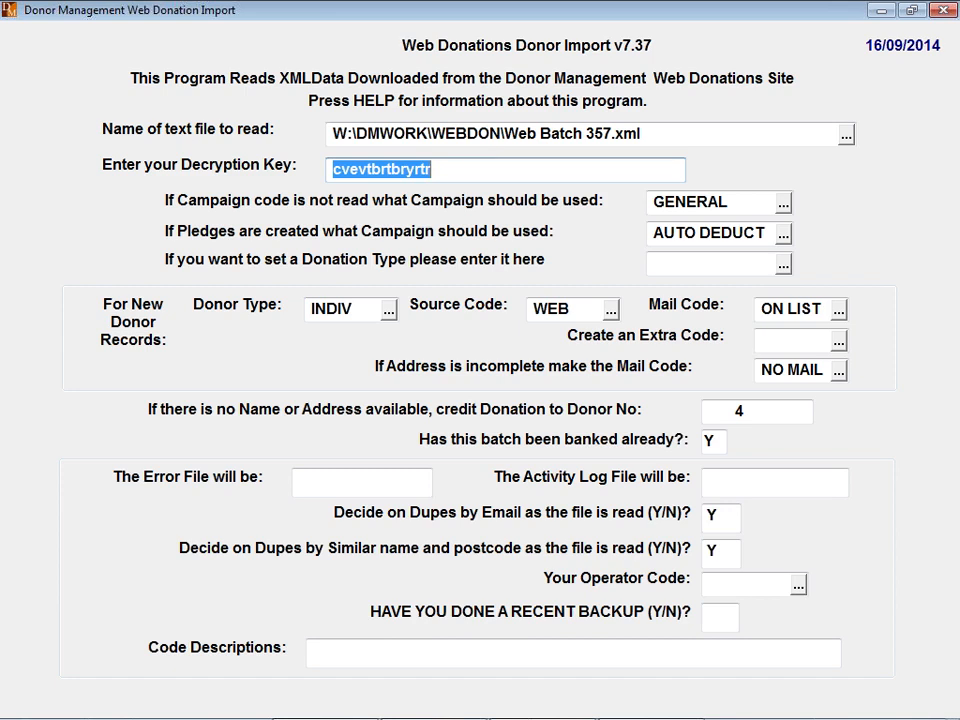
{"action": "key", "text": "Tab"}
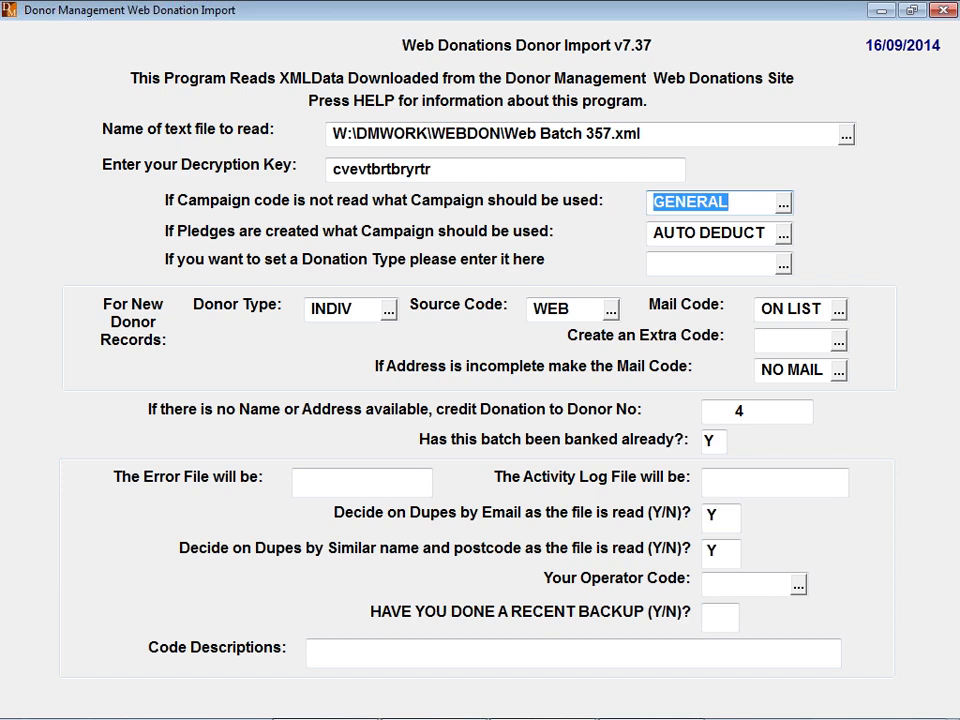
{"action": "left_click", "coordinate": [784, 204]}
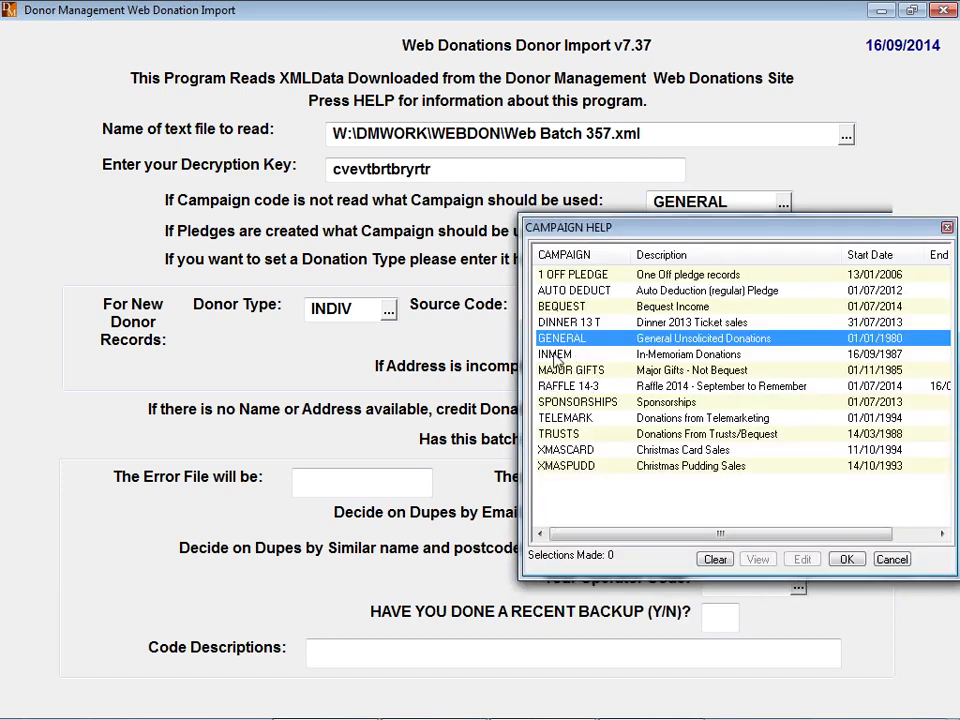
{"action": "double_click", "coordinate": [558, 339]}
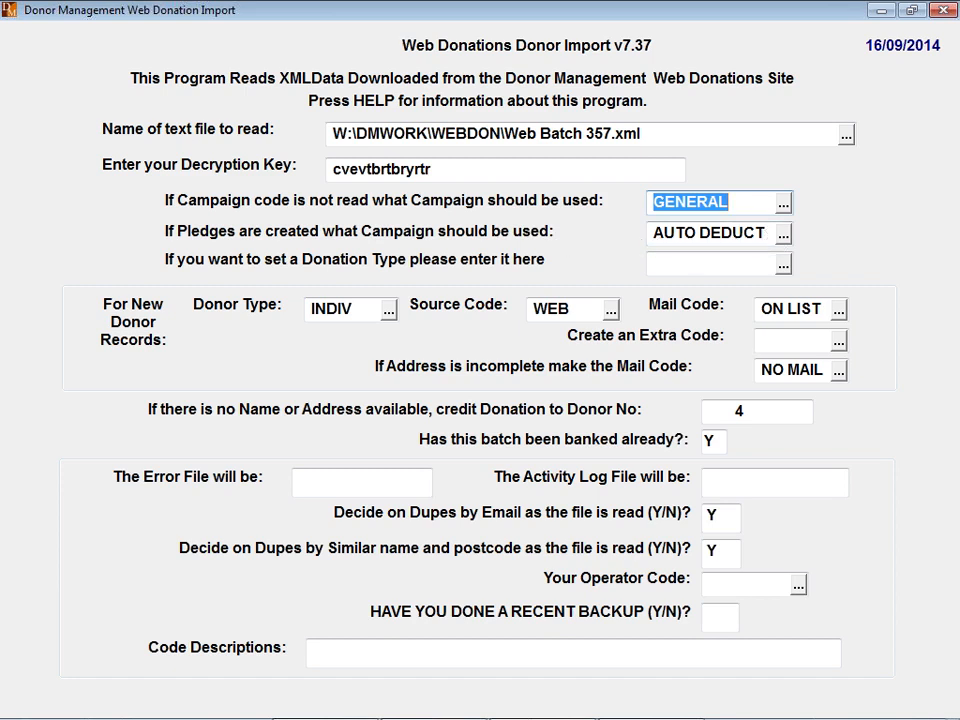
{"action": "key", "text": "Tab"}
{"action": "key", "text": "Tab"}
{"action": "key", "text": "Tab"}
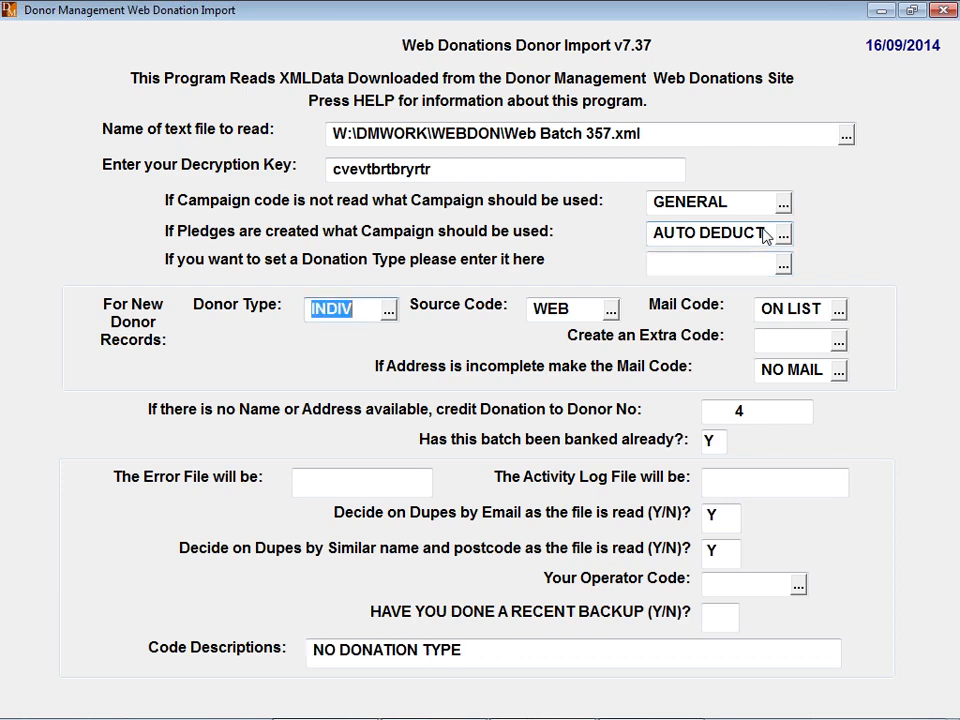
{"action": "key", "text": "shift+Tab"}
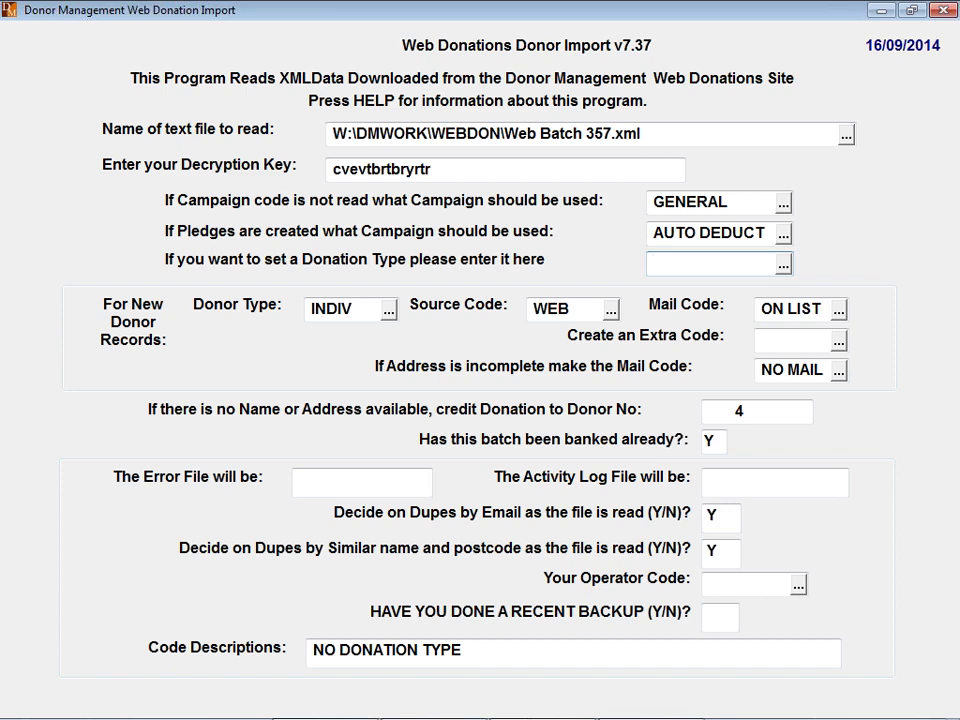
{"action": "left_click", "coordinate": [786, 266]}
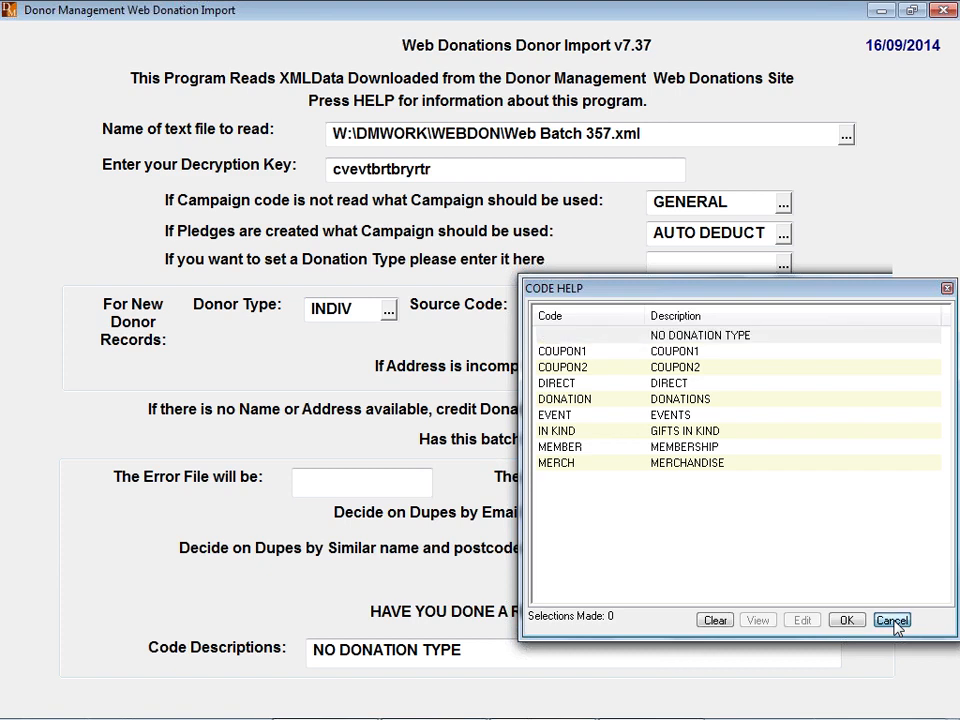
{"action": "left_click", "coordinate": [893, 621]}
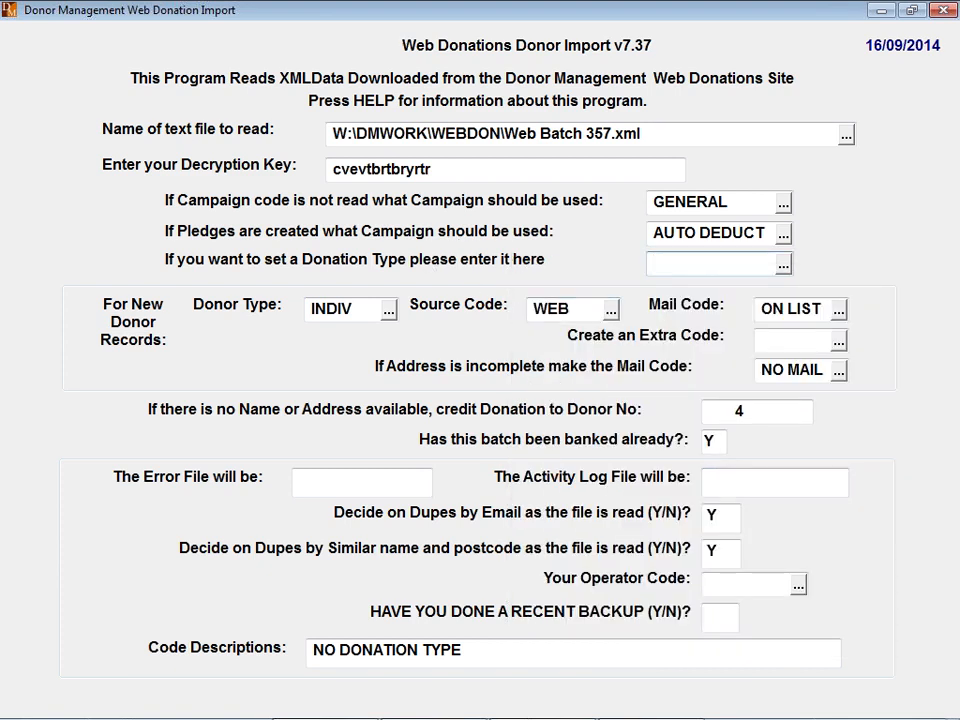
{"action": "key", "text": "Tab"}
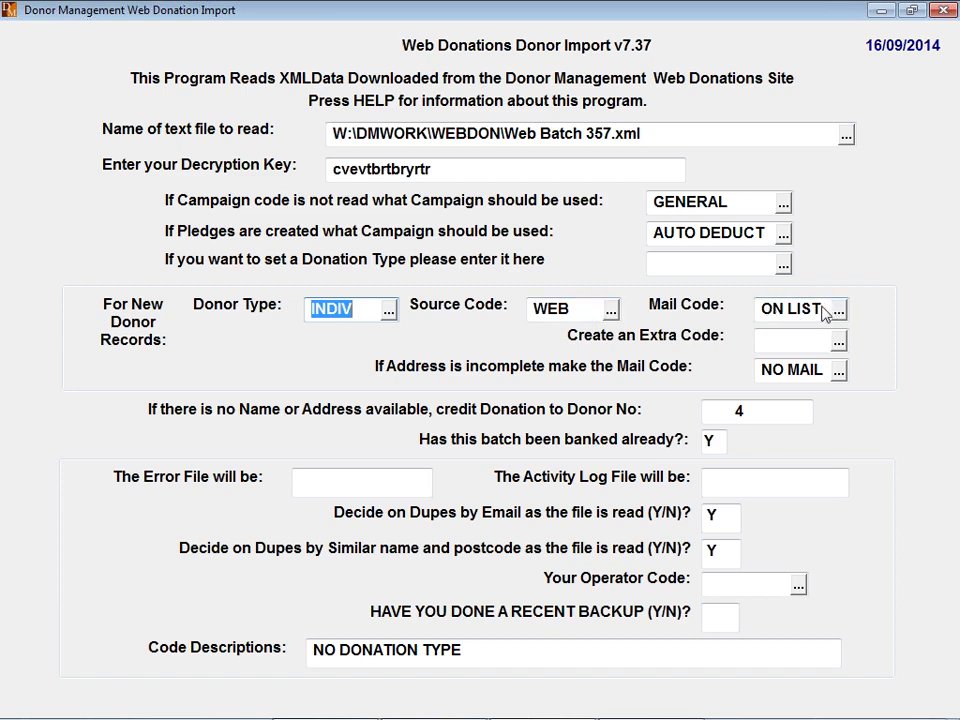
- Assign extra code TEST1 to new donors from Code Help, then move to the Donor No field
{"action": "left_click", "coordinate": [840, 343]}
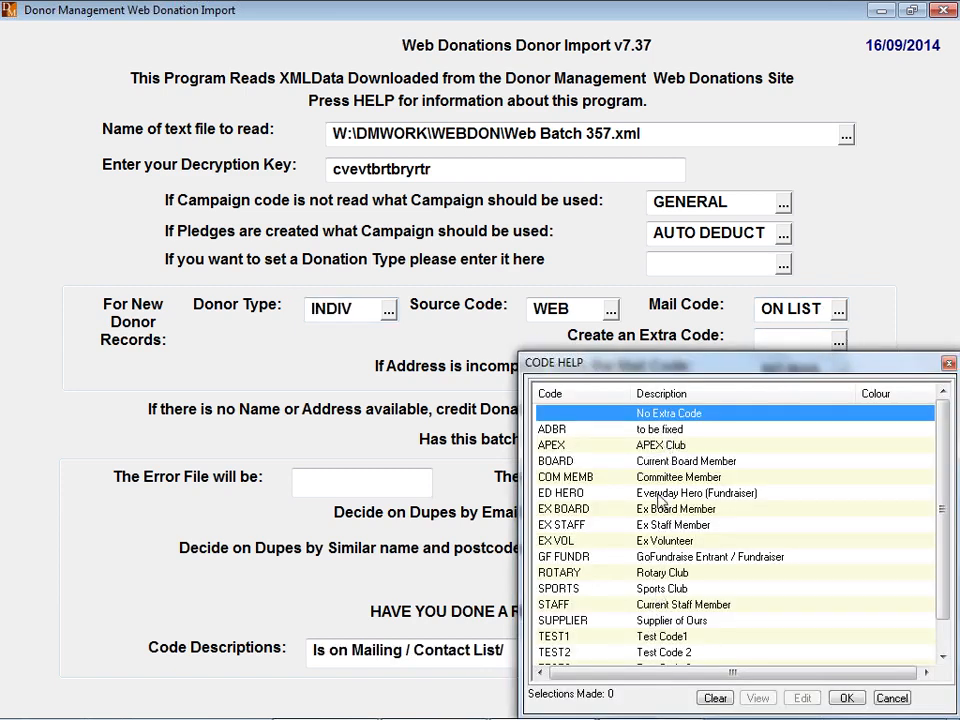
{"action": "scroll", "coordinate": [657, 568], "scroll_direction": "down", "scroll_amount": 1}
{"action": "scroll", "coordinate": [657, 555], "scroll_direction": "up", "scroll_amount": 1}
{"action": "scroll", "coordinate": [657, 537], "scroll_direction": "down", "scroll_amount": 1}
{"action": "double_click", "coordinate": [551, 608]}
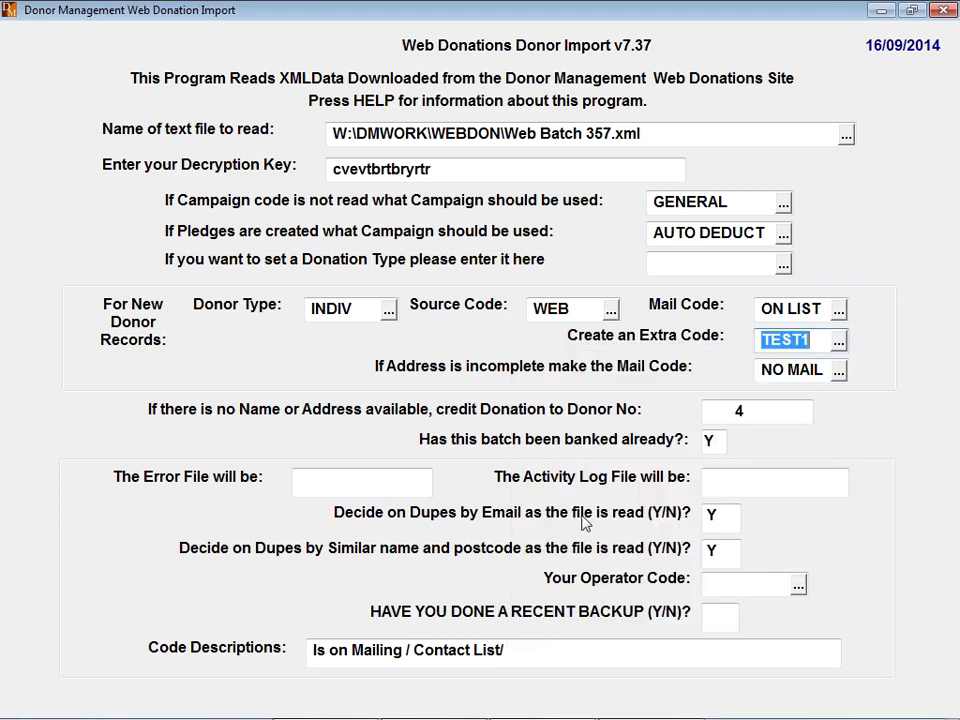
{"action": "key", "text": "Tab"}
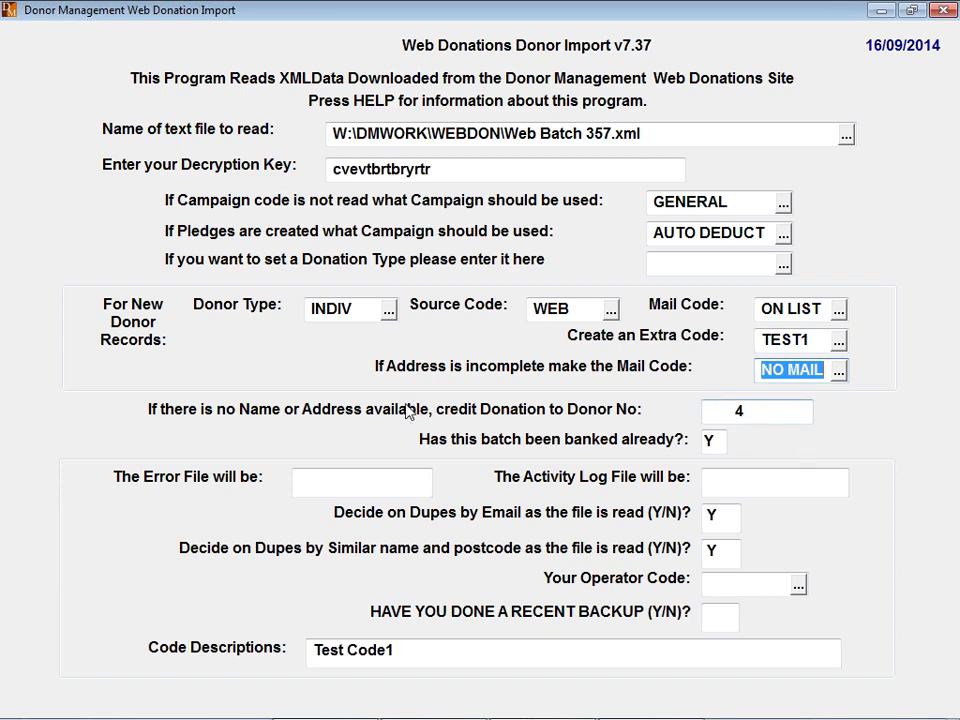
{"action": "left_click", "coordinate": [739, 411]}
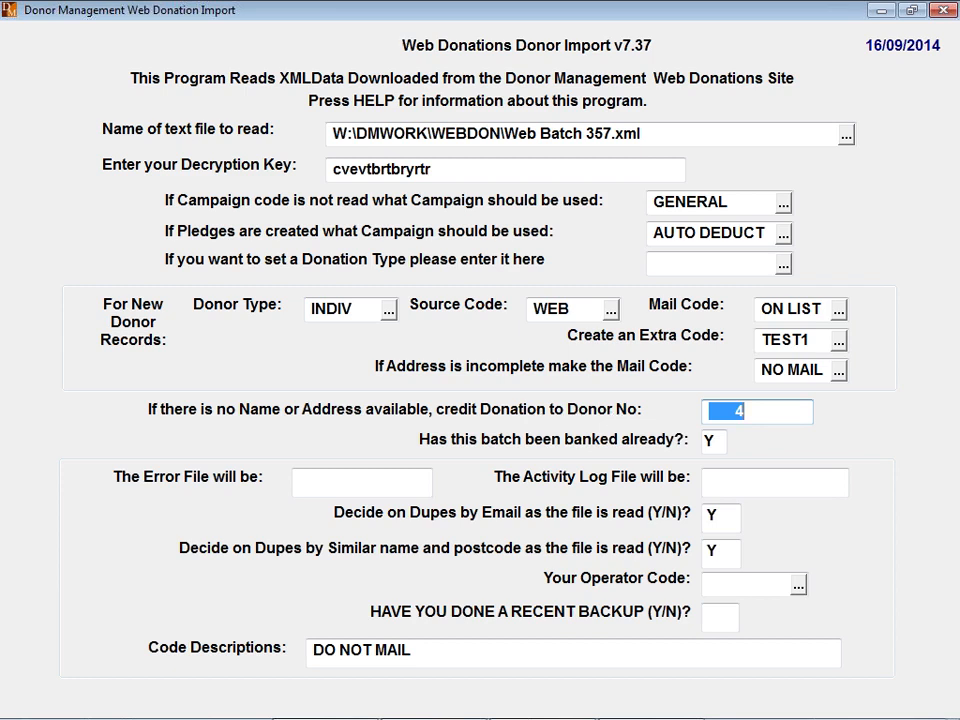
- Set donor 1 (Anonymous) for nameless donations, keep the batch banked, and keep email and name-postcode duplicate checks on
{"action": "type", "text": "1"}
{"action": "key", "text": "Return"}
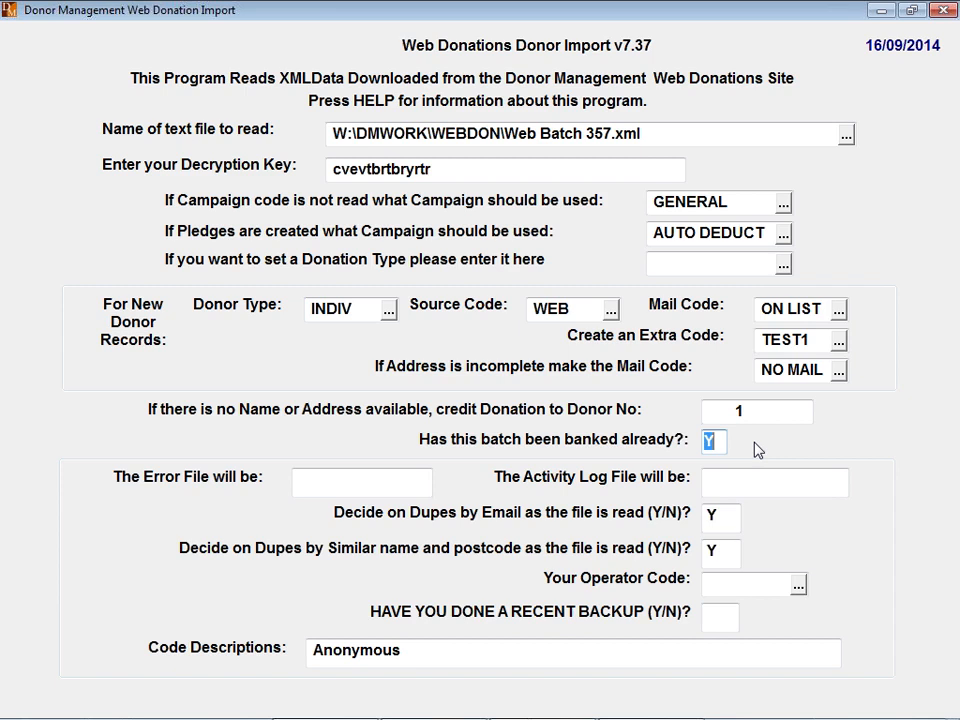
{"action": "key", "text": "Return"}
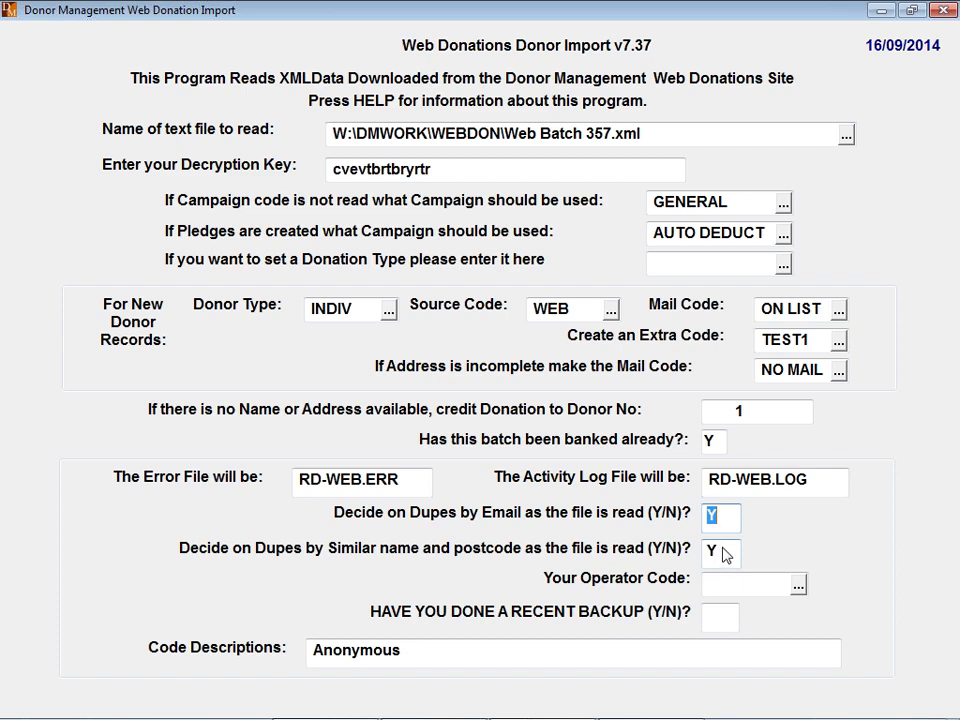
{"action": "key", "text": "Return"}
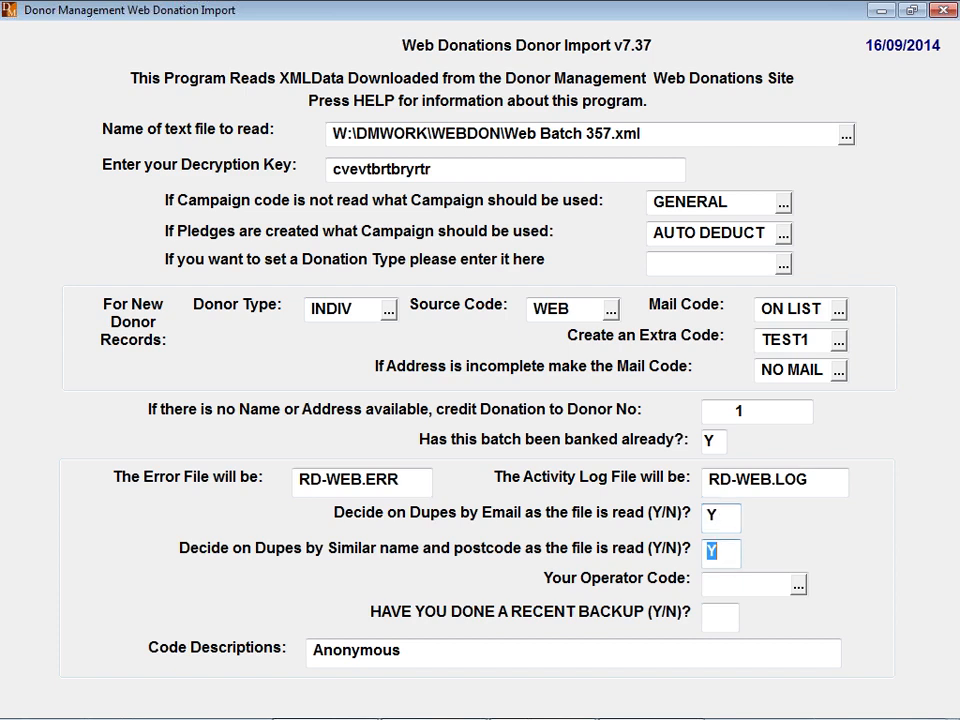
{"action": "key", "text": "Return"}
{"action": "key", "text": "Return"}
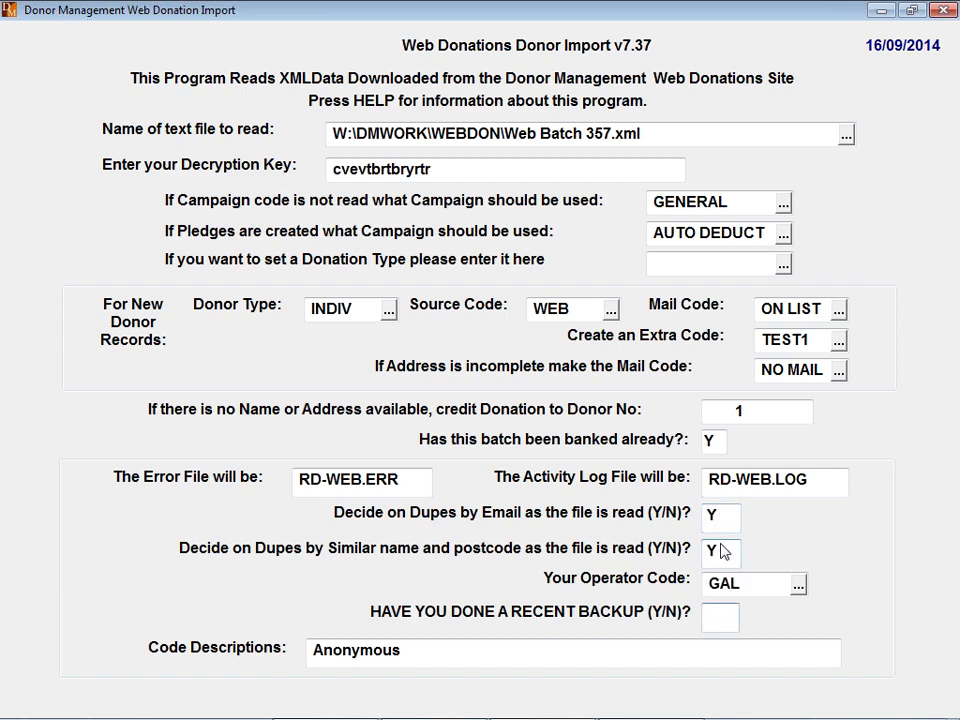
{"action": "type", "text": "Y"}
{"action": "key", "text": "Return"}
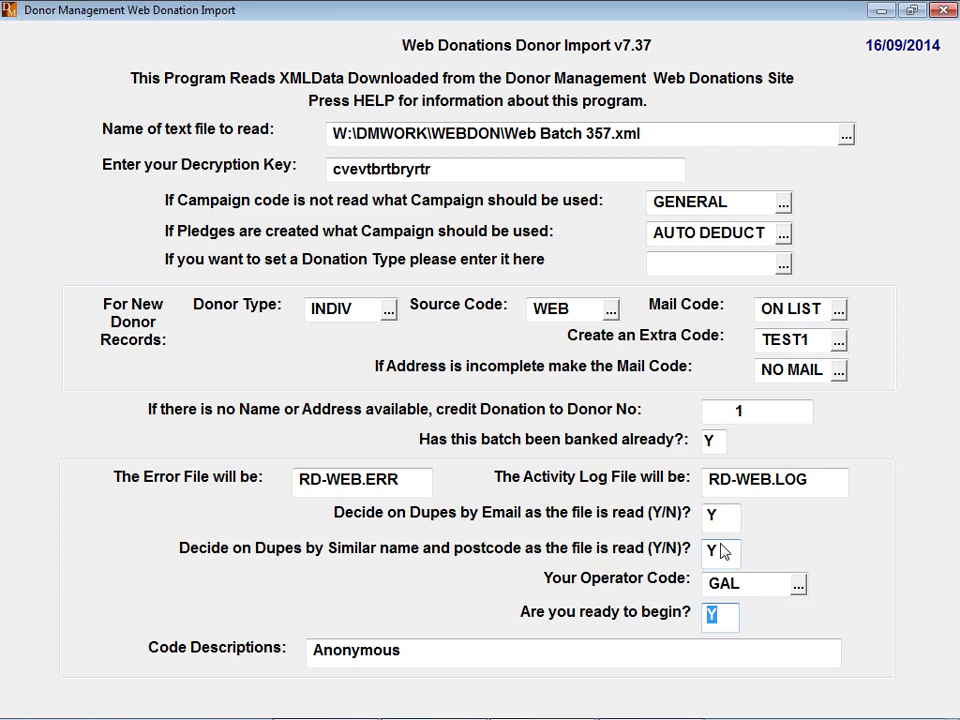
- Begin processing the web donation batch, answering Y to the Same File Detected warning
{"action": "key", "text": "Return"}
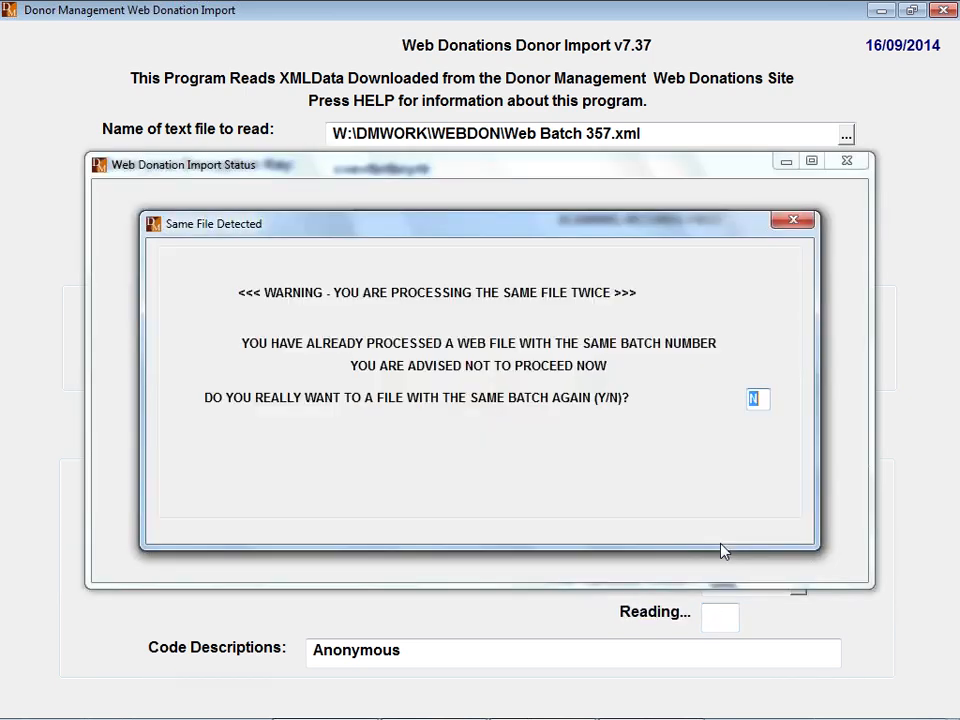
{"action": "type", "text": "Y"}
{"action": "key", "text": "Return"}
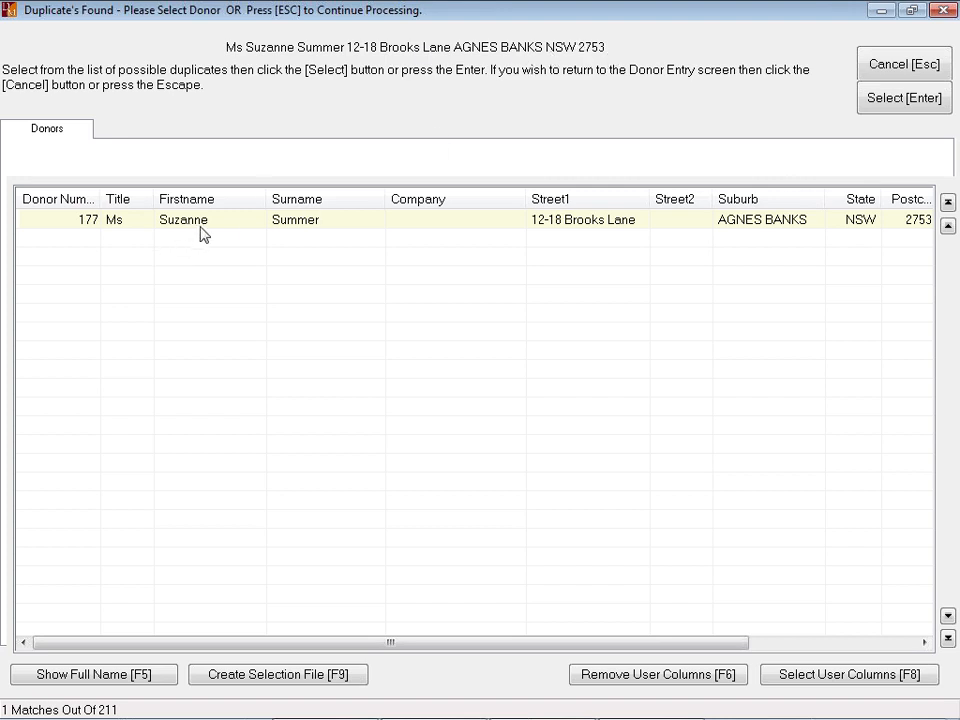
- Match both incoming web records to their existing donors, then acknowledge the completed import to see the RD-WEB.ERR report
{"action": "double_click", "coordinate": [290, 225]}
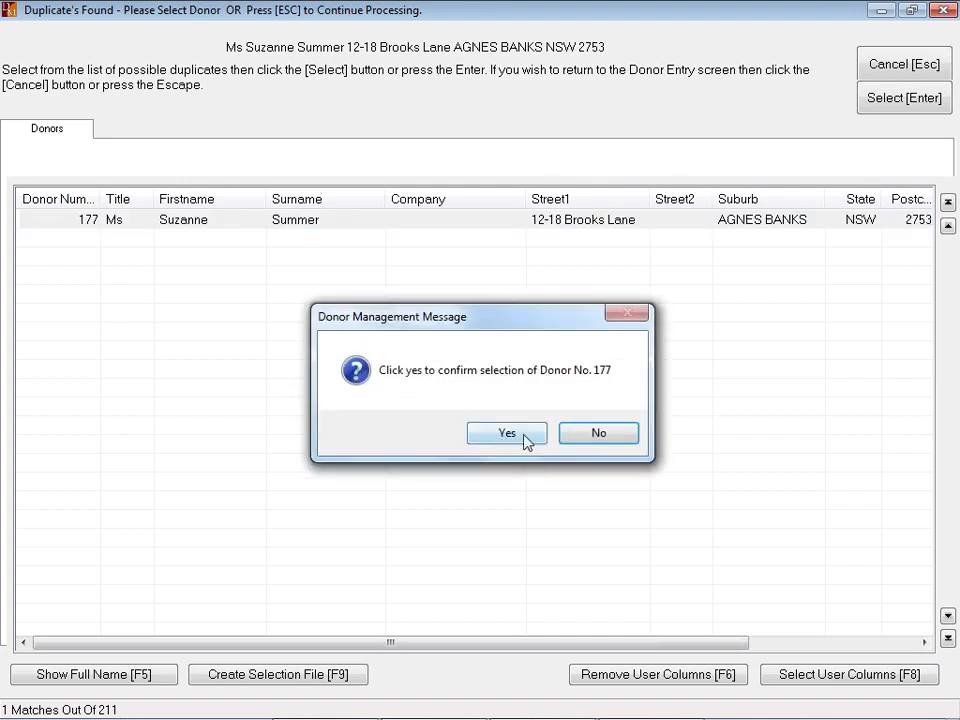
{"action": "left_click", "coordinate": [521, 438]}
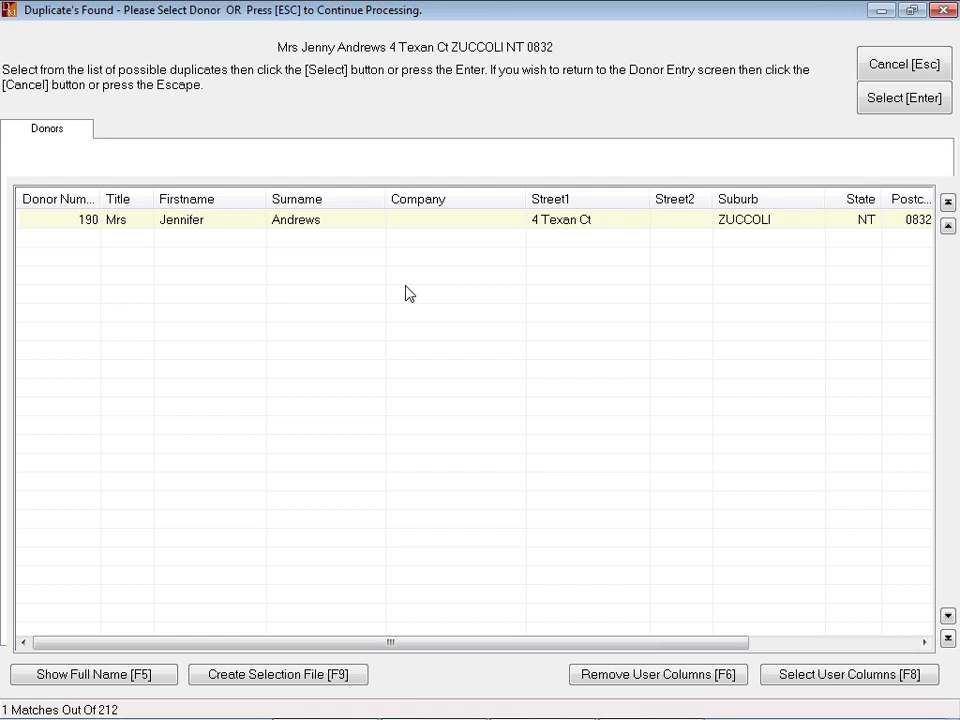
{"action": "double_click", "coordinate": [190, 226]}
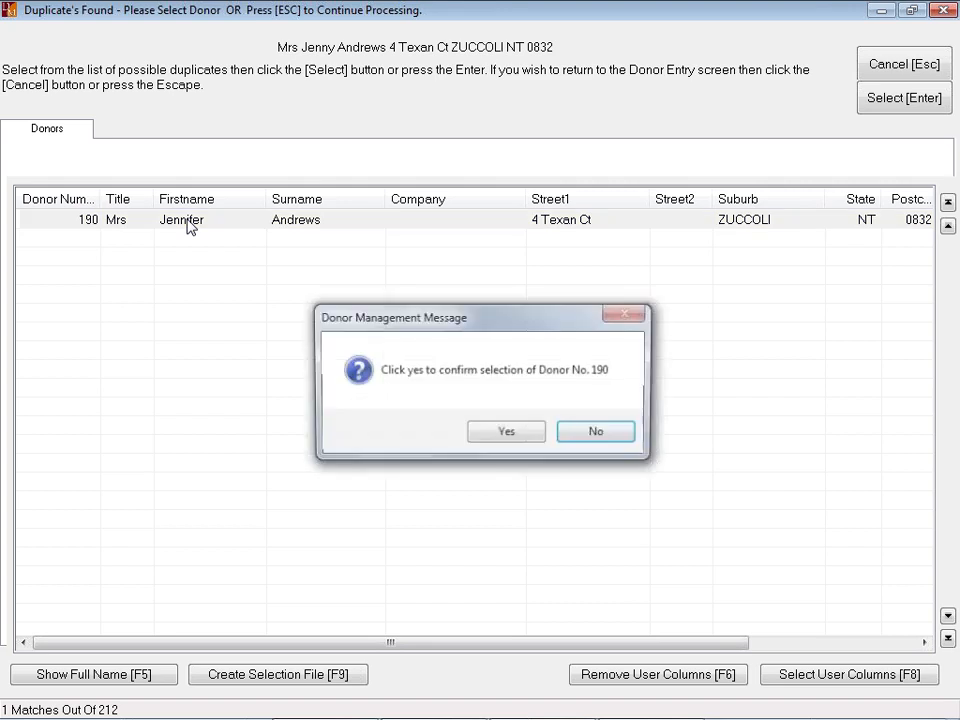
{"action": "left_click", "coordinate": [507, 433]}
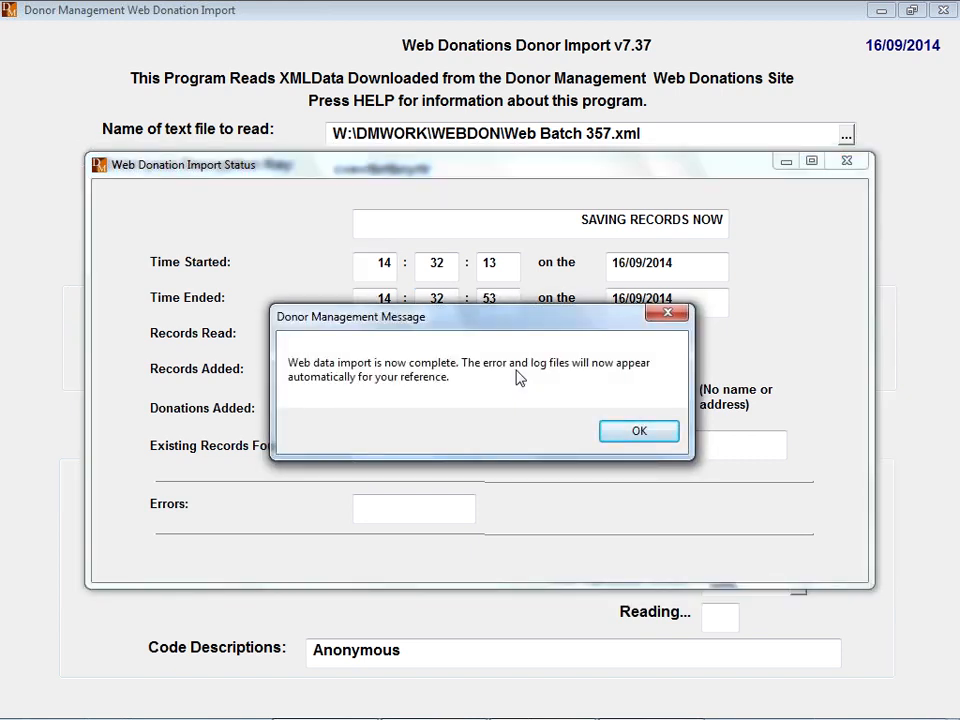
{"action": "left_click", "coordinate": [669, 439]}
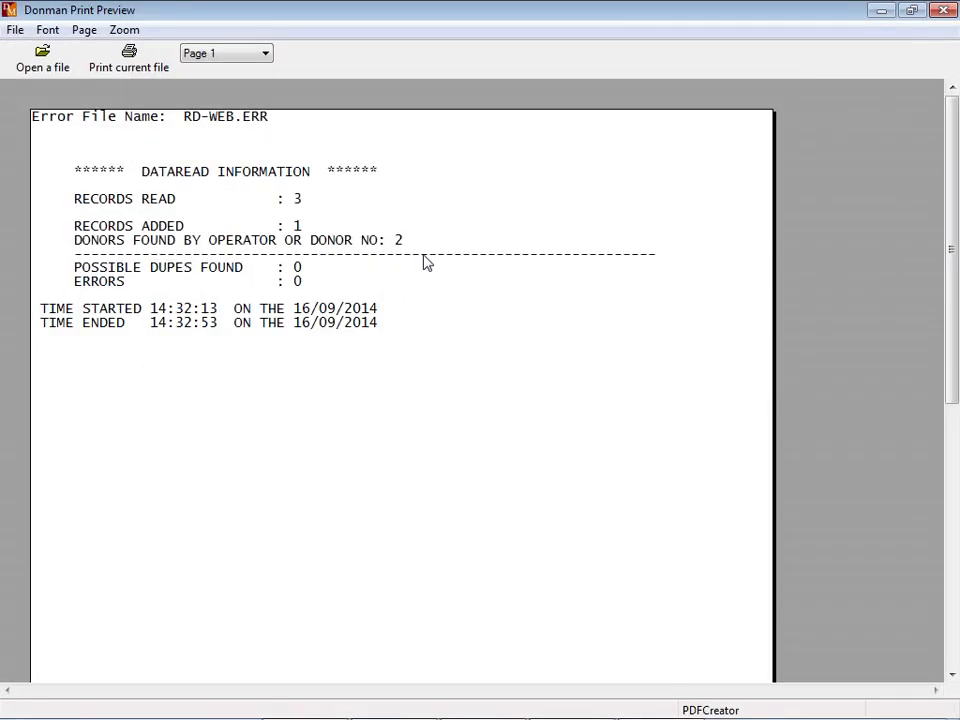
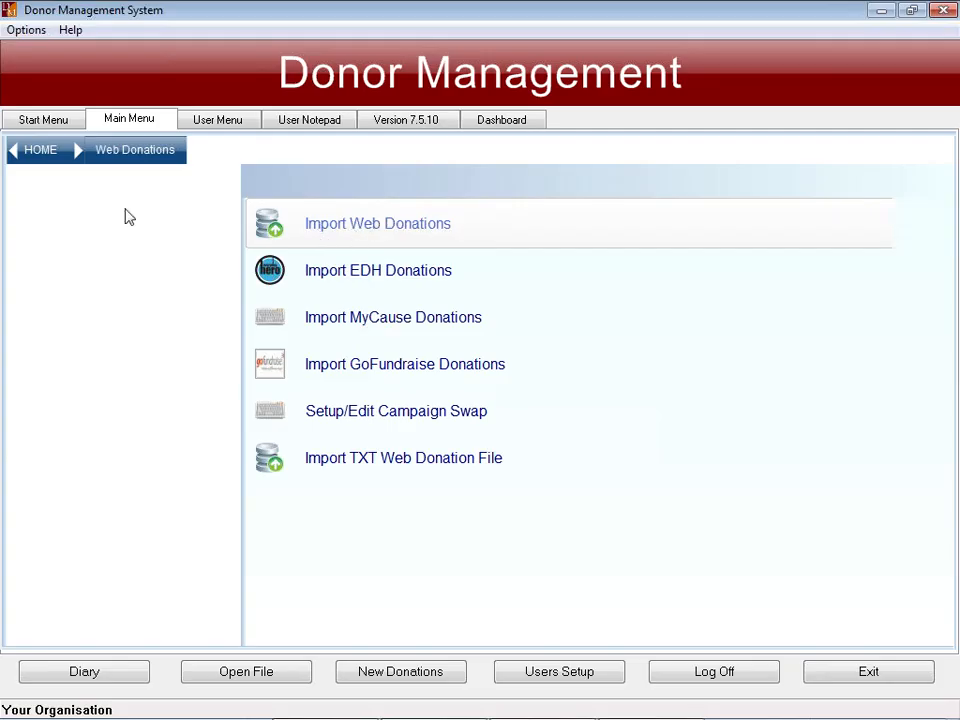
- Leave the web import screen for HOME, restore the window to full size, and reach the Start Menu
{"action": "left_click", "coordinate": [40, 152]}
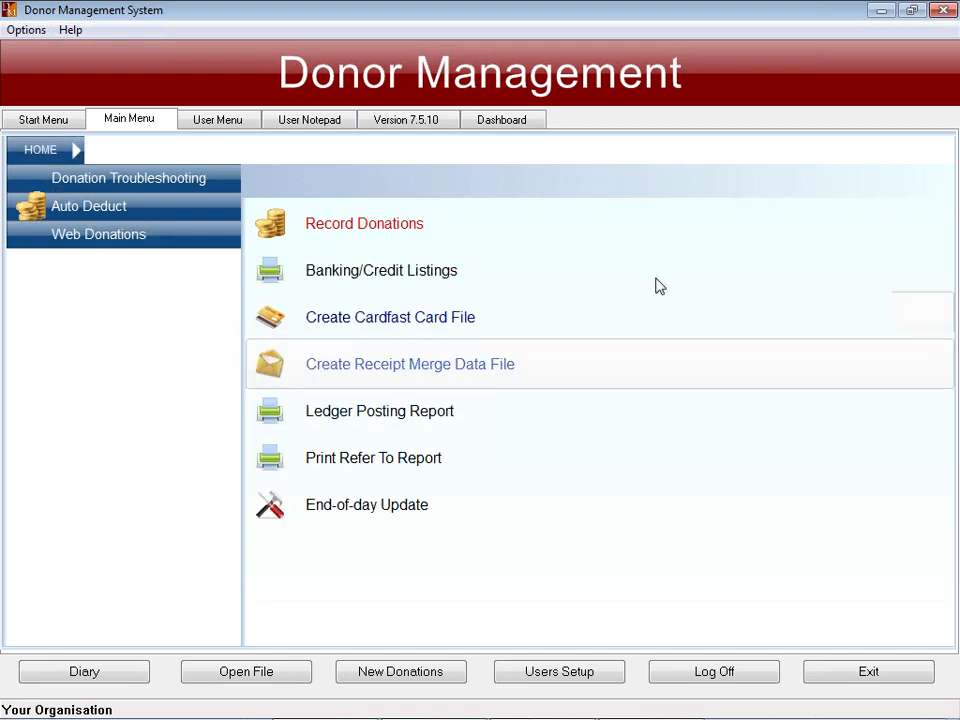
{"action": "left_click", "coordinate": [910, 11]}
{"action": "left_click", "coordinate": [850, 93]}
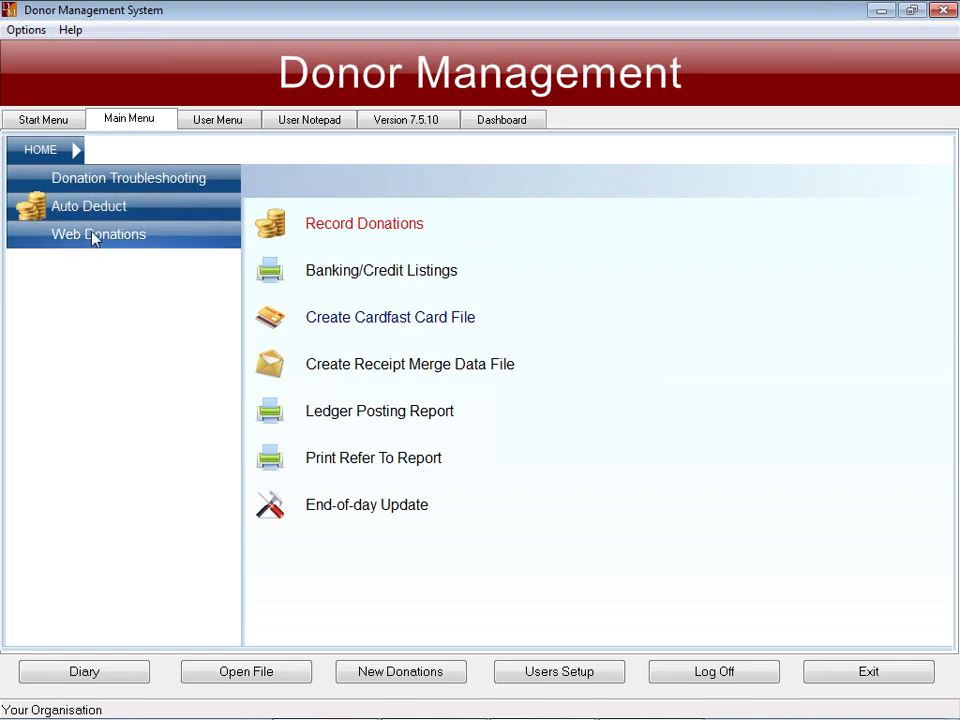
{"action": "left_click", "coordinate": [453, 225]}
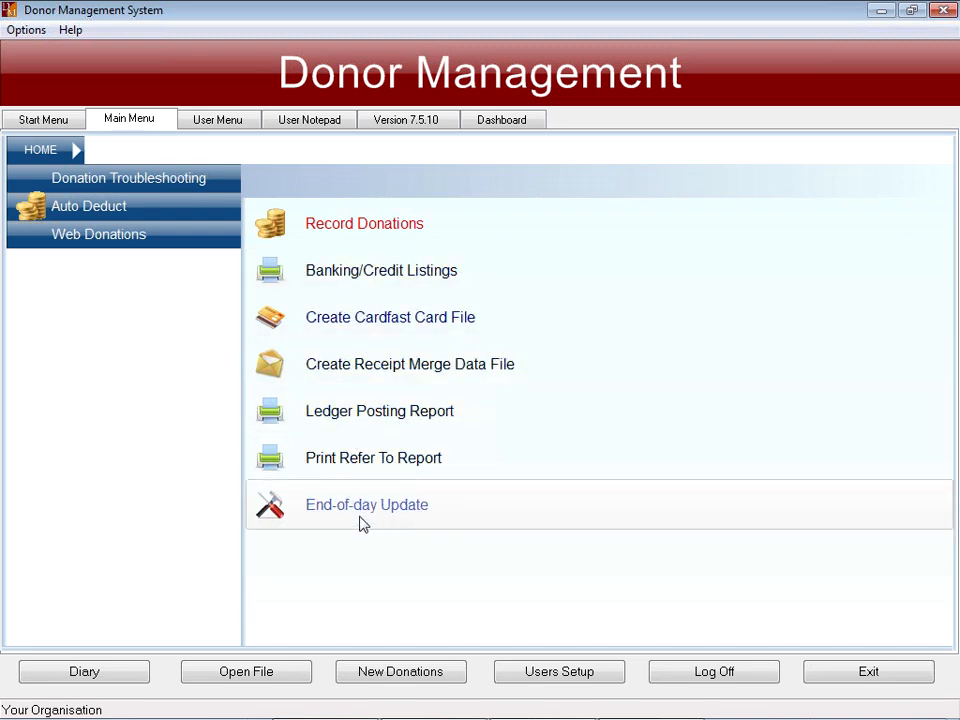
{"action": "left_click", "coordinate": [43, 121]}
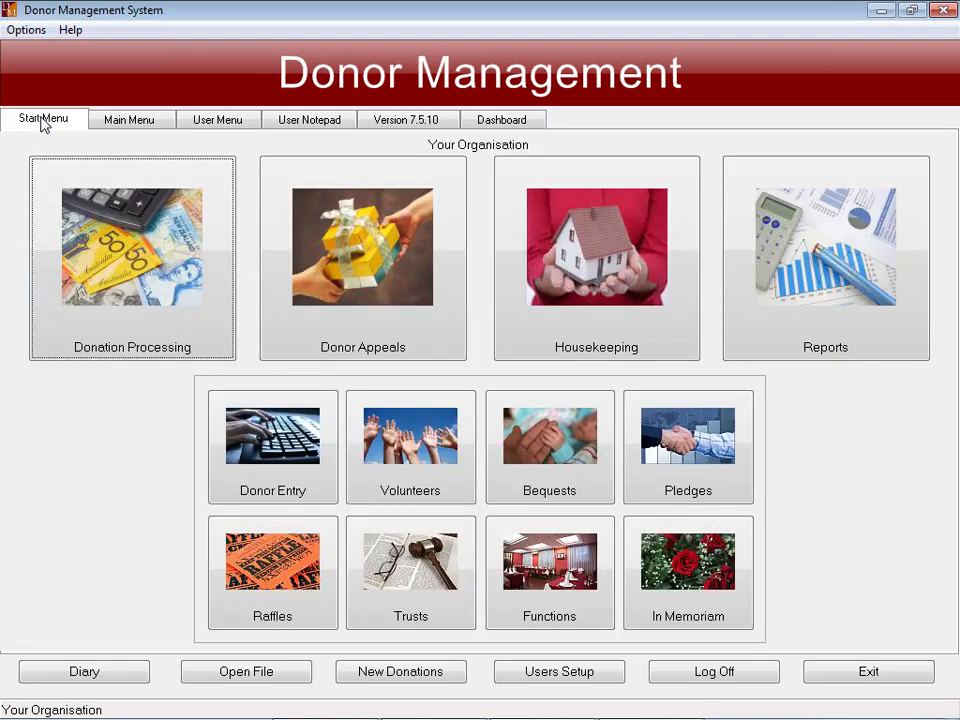
- Open Donation Processing and choose Record Donations, with 5 donations in the temporary file
{"action": "left_click", "coordinate": [135, 119]}
{"action": "left_click", "coordinate": [38, 119]}
{"action": "left_click", "coordinate": [90, 197]}
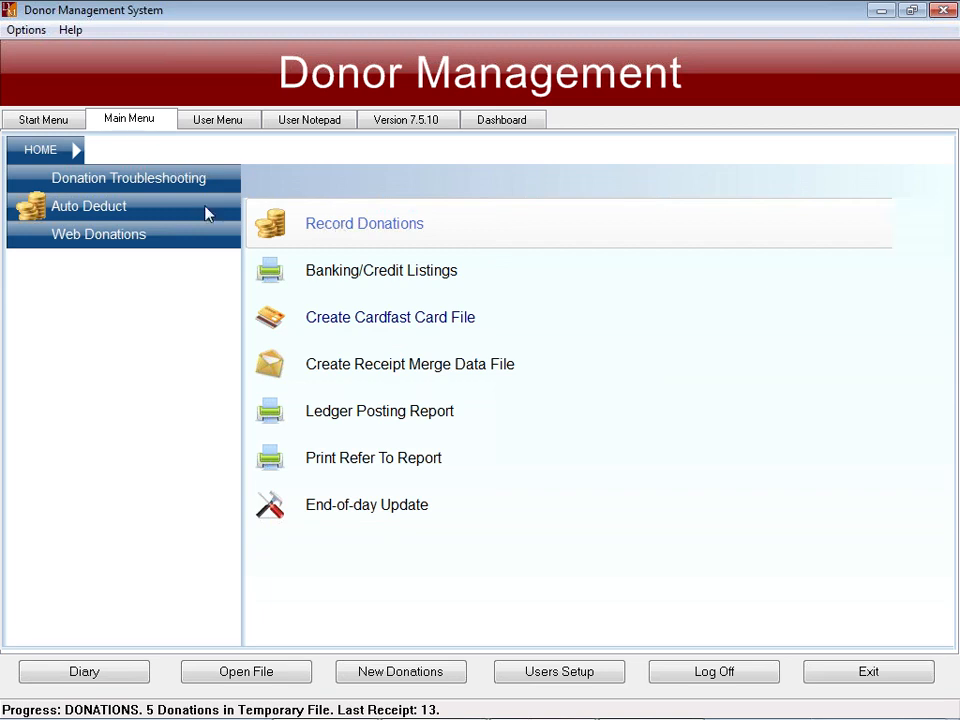
{"action": "left_click", "coordinate": [320, 228]}
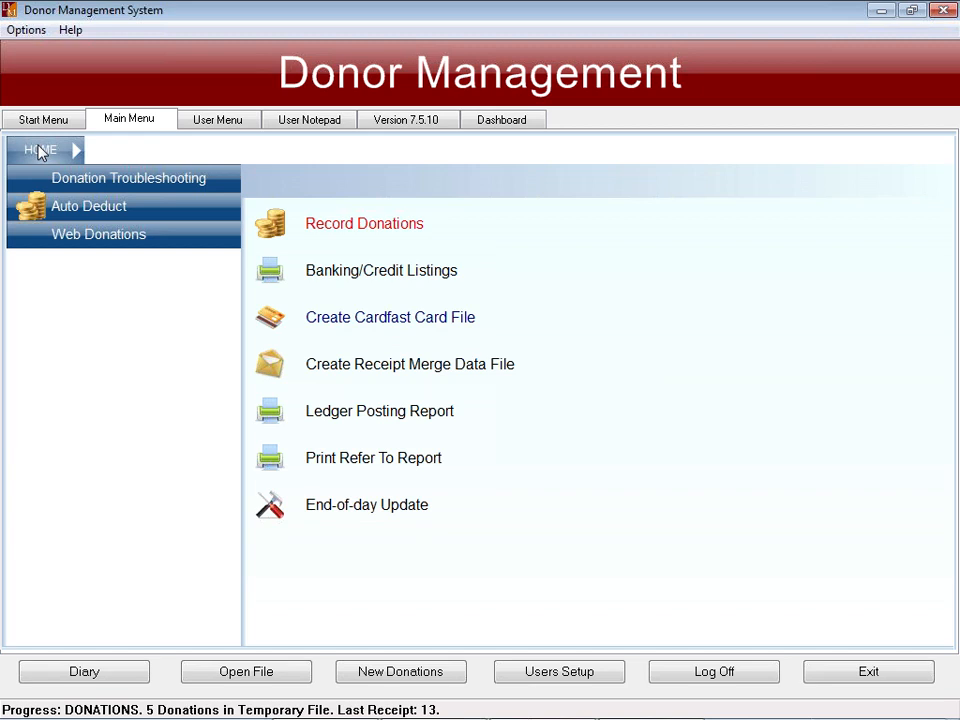
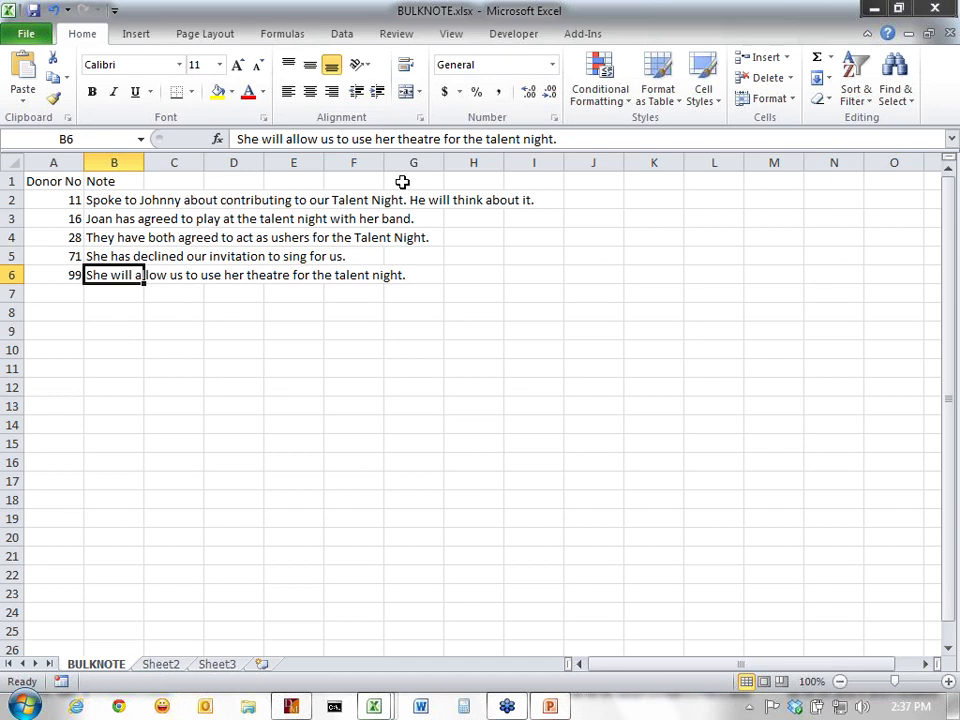
- Switch from the BULKNOTE.xlsx workbook in Excel to the Donor Management System window
{"action": "left_click", "coordinate": [293, 707]}
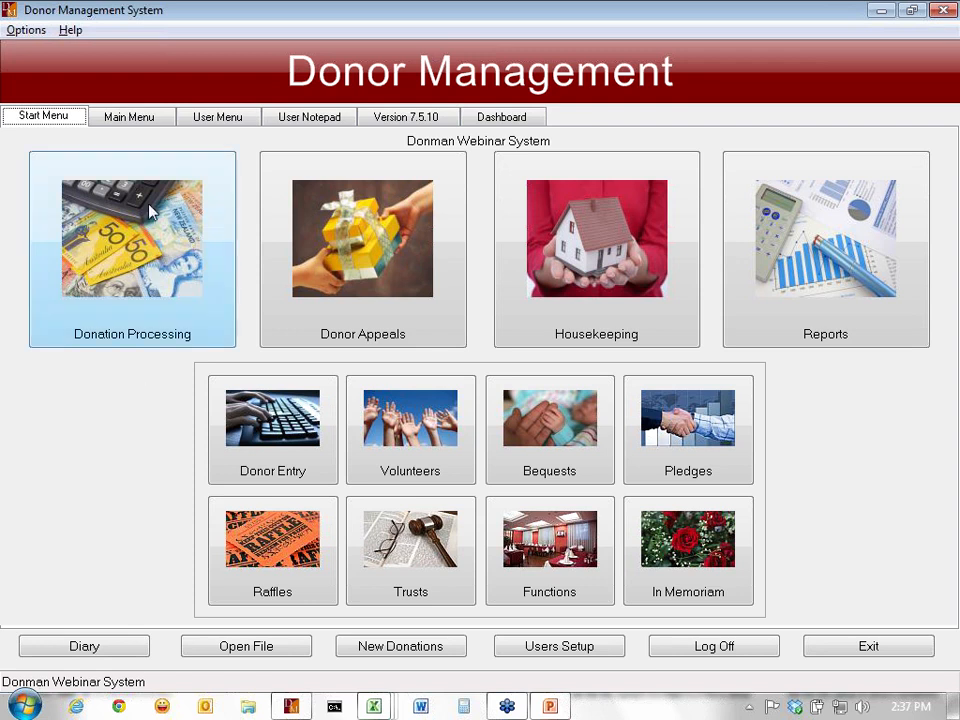
- Unlock Fundraising's Modify History/Archive utilities and Bulk Utility Menu 2 with their passwords
{"action": "left_click", "coordinate": [147, 124]}
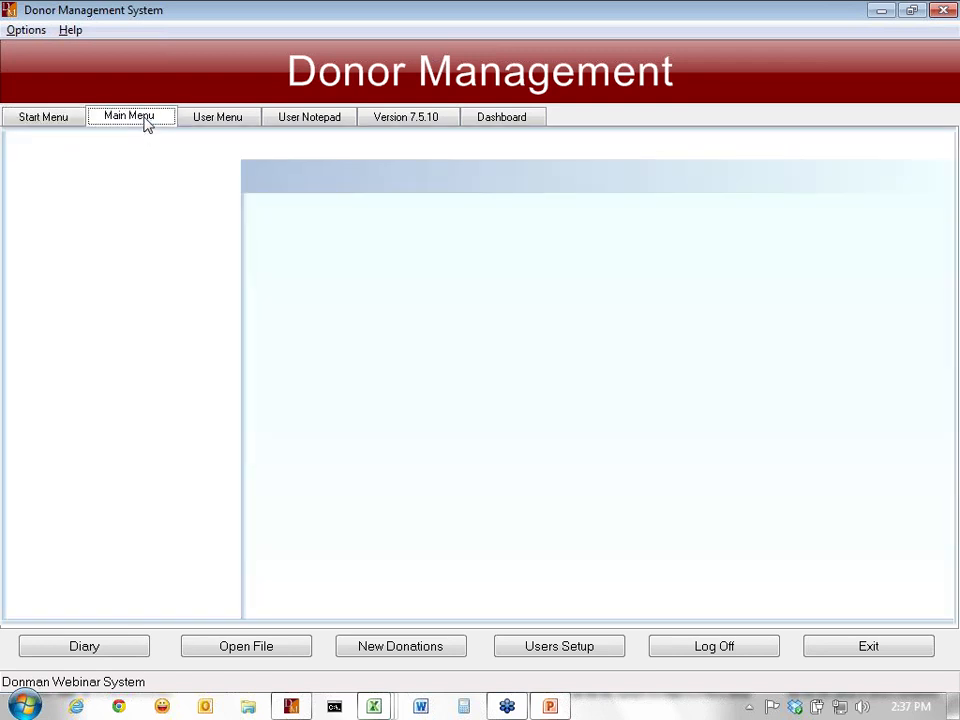
{"action": "left_click", "coordinate": [137, 180]}
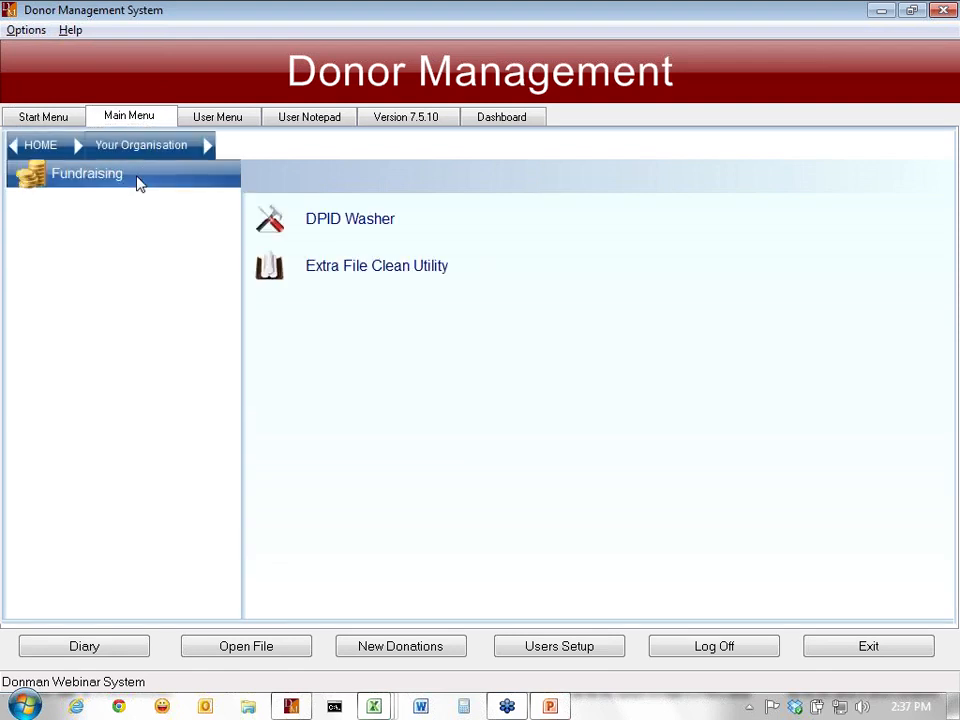
{"action": "left_click", "coordinate": [140, 183]}
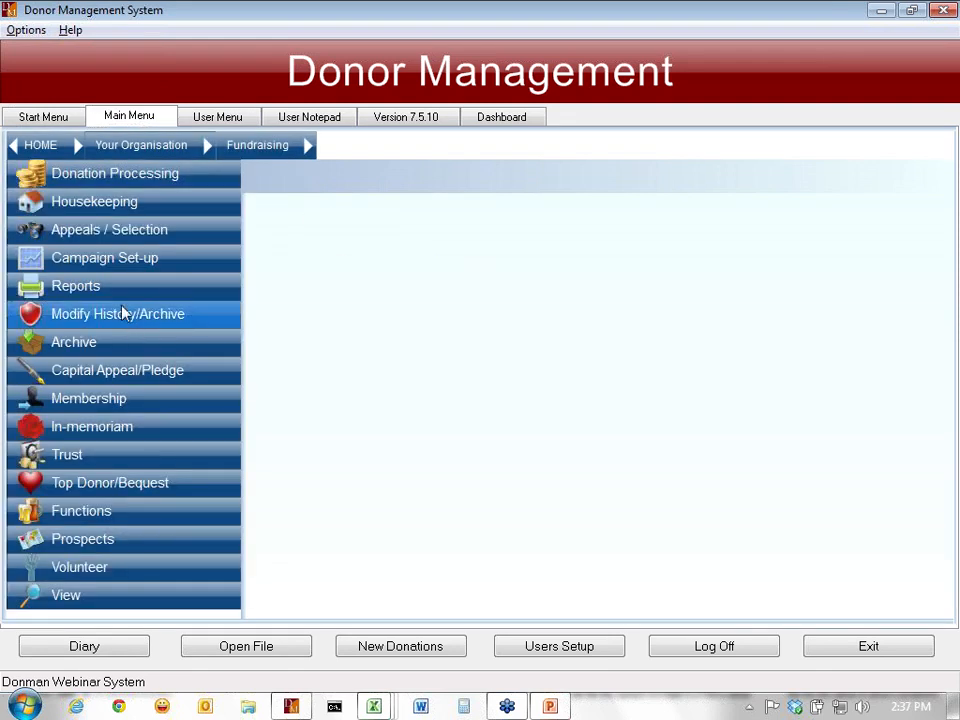
{"action": "left_click", "coordinate": [122, 314]}
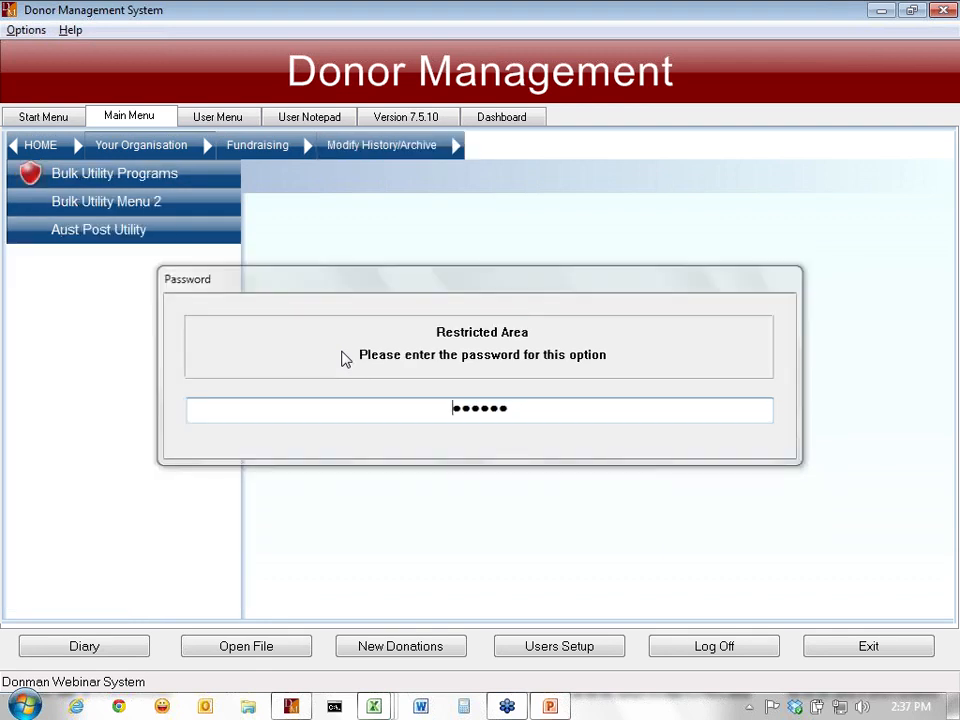
{"action": "key", "text": "Return"}
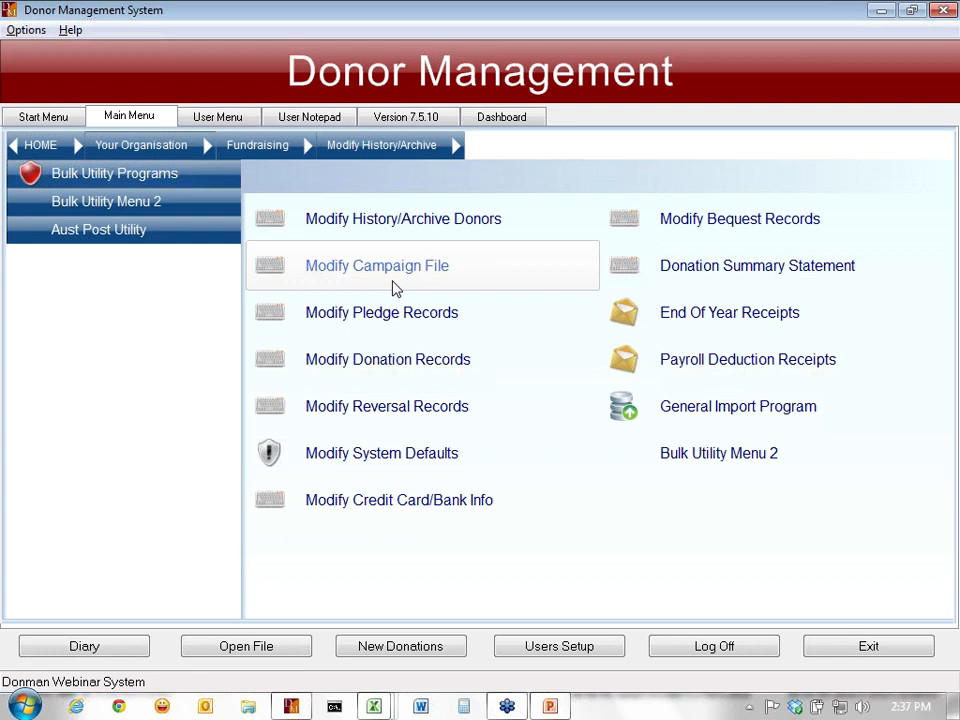
{"action": "left_click", "coordinate": [155, 205]}
{"action": "type", "text": "*******"}
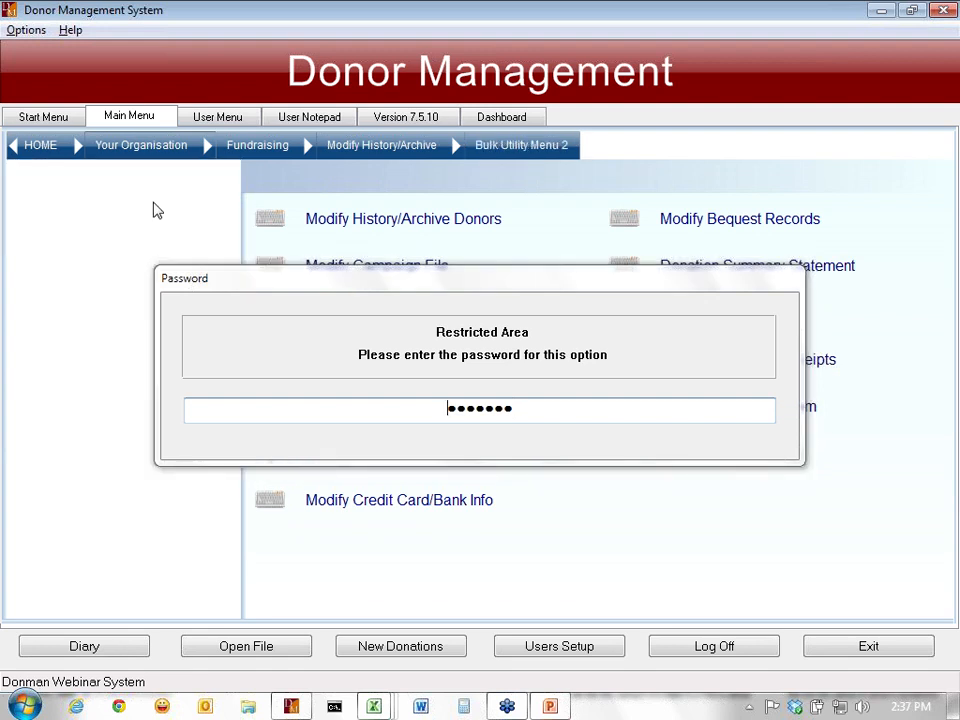
{"action": "key", "text": "Return"}
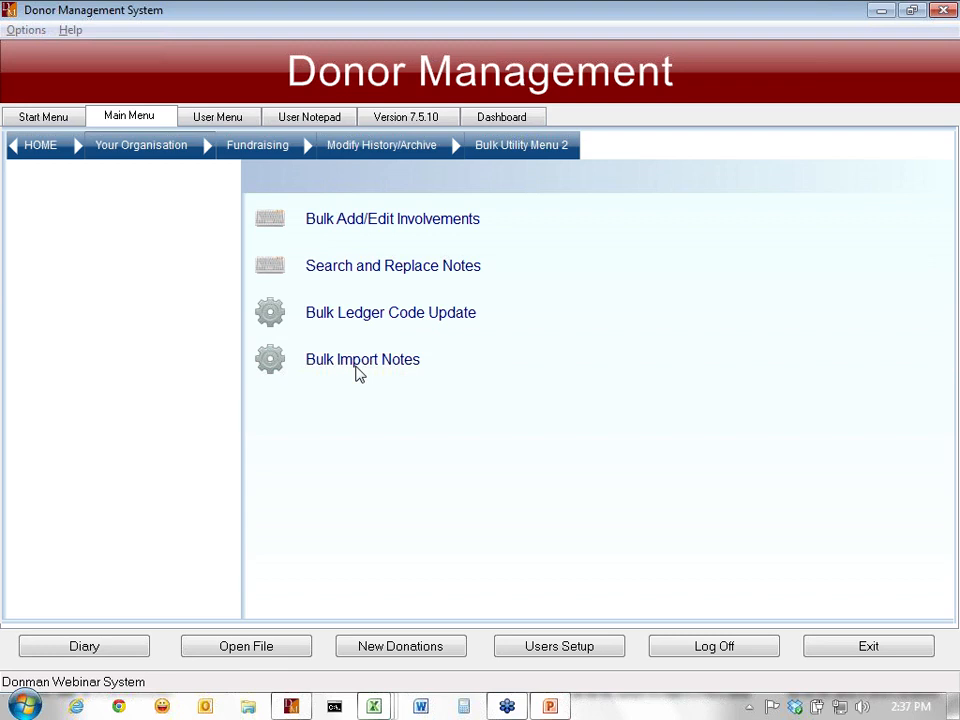
- Launch Bulk Import Notes with backup confirmed, select BULKNOTE.txt, and mark headings present for the General pad
{"action": "left_click", "coordinate": [359, 372]}
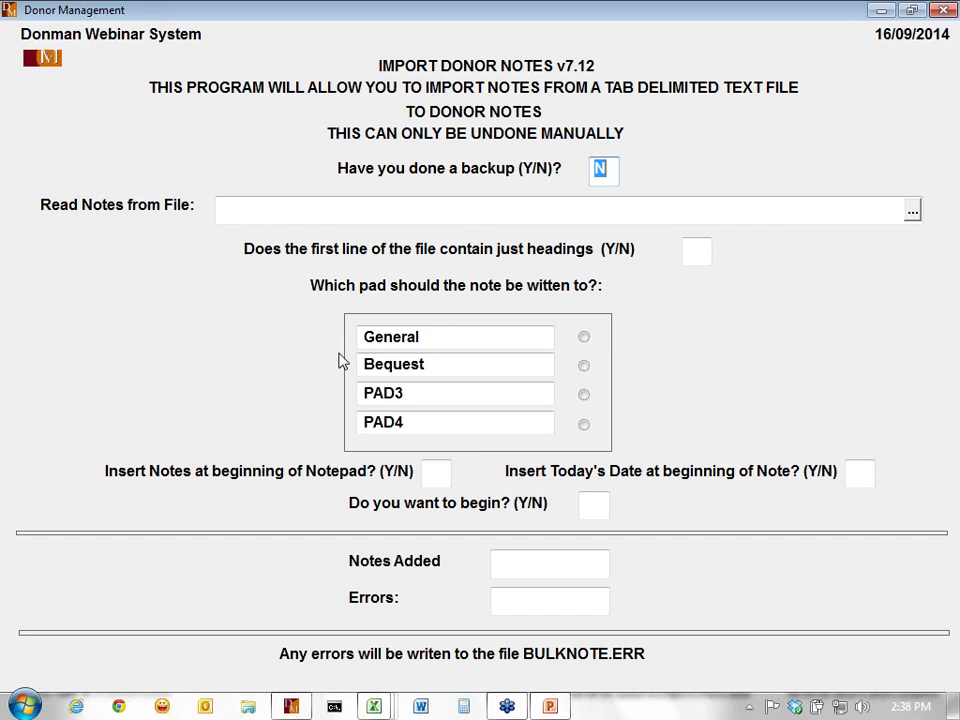
{"action": "type", "text": "Y"}
{"action": "key", "text": "Return"}
{"action": "left_click", "coordinate": [912, 212]}
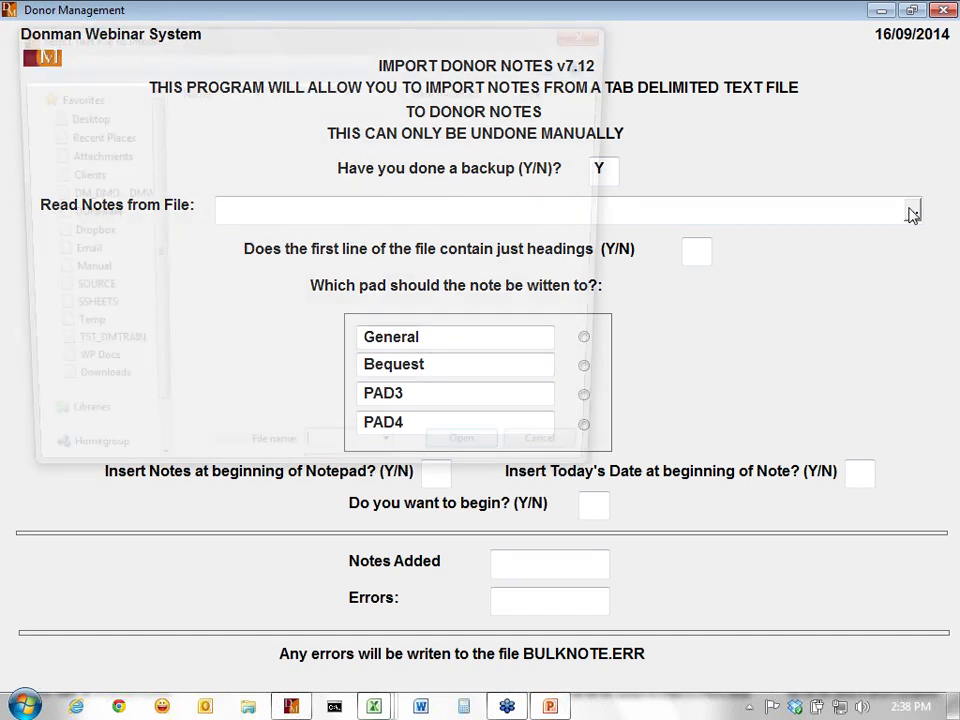
{"action": "key", "text": "Escape"}
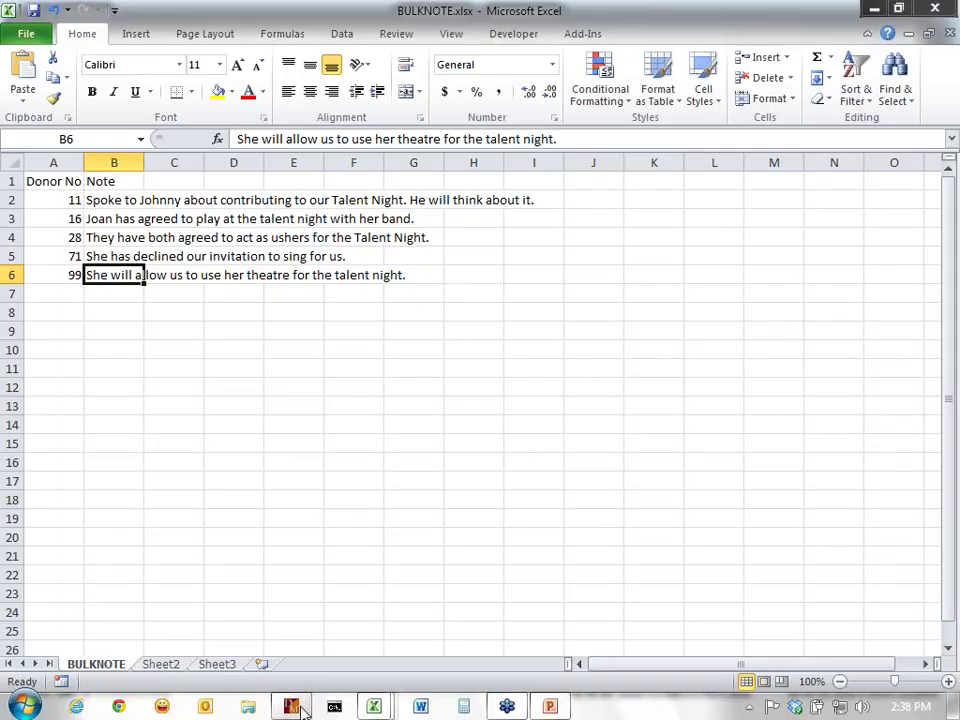
{"action": "left_click", "coordinate": [294, 707]}
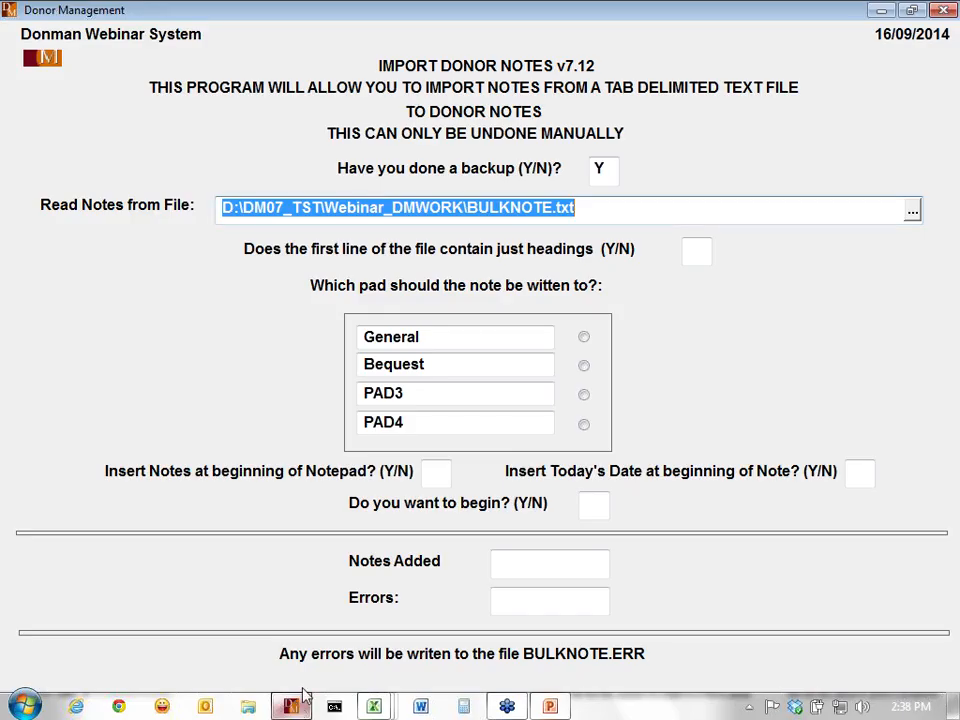
{"action": "left_click", "coordinate": [699, 253]}
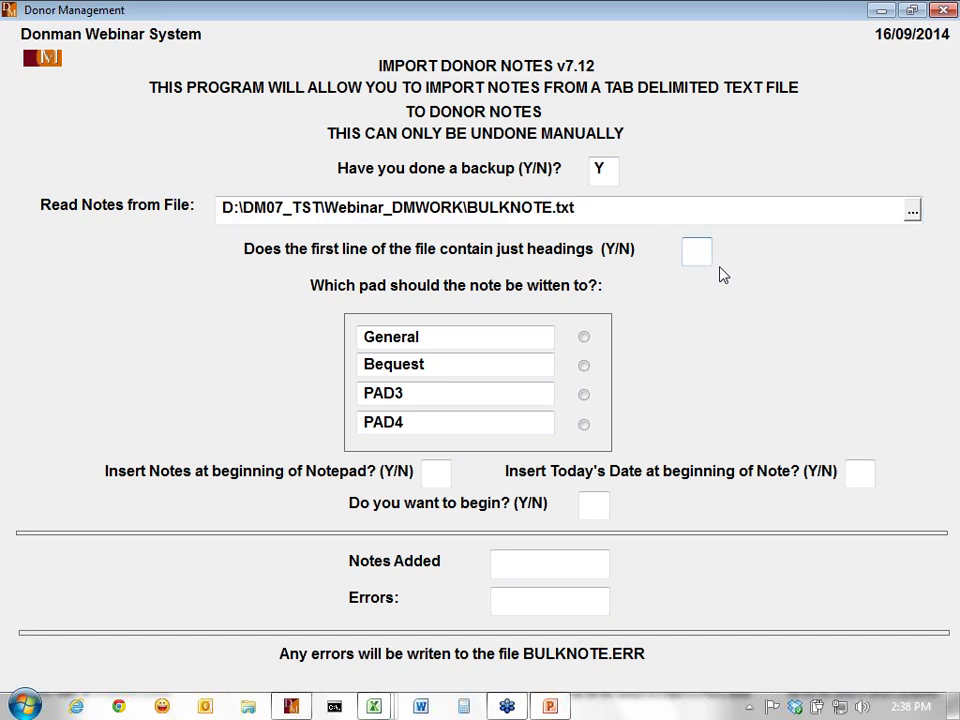
{"action": "key", "text": "Tab"}
- Answer N to insert-at-beginning and Y to today's date, then begin the import
{"action": "left_click", "coordinate": [436, 474]}
{"action": "type", "text": "N"}
{"action": "key", "text": "Return"}
{"action": "type", "text": "Y"}
{"action": "key", "text": "Return"}
{"action": "type", "text": "Y"}
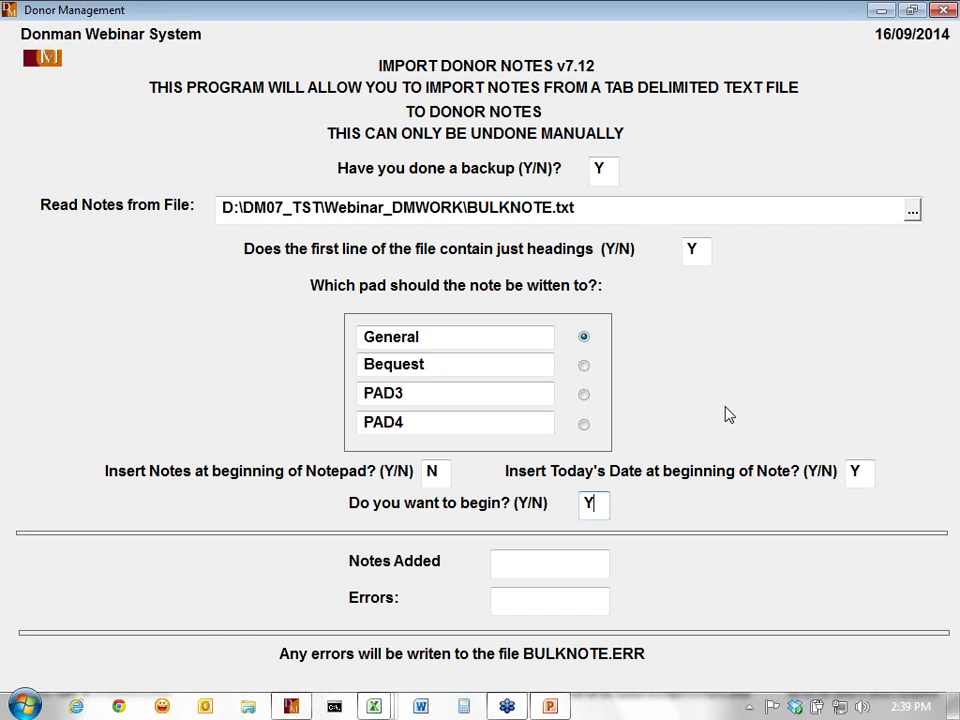
{"action": "key", "text": "Return"}
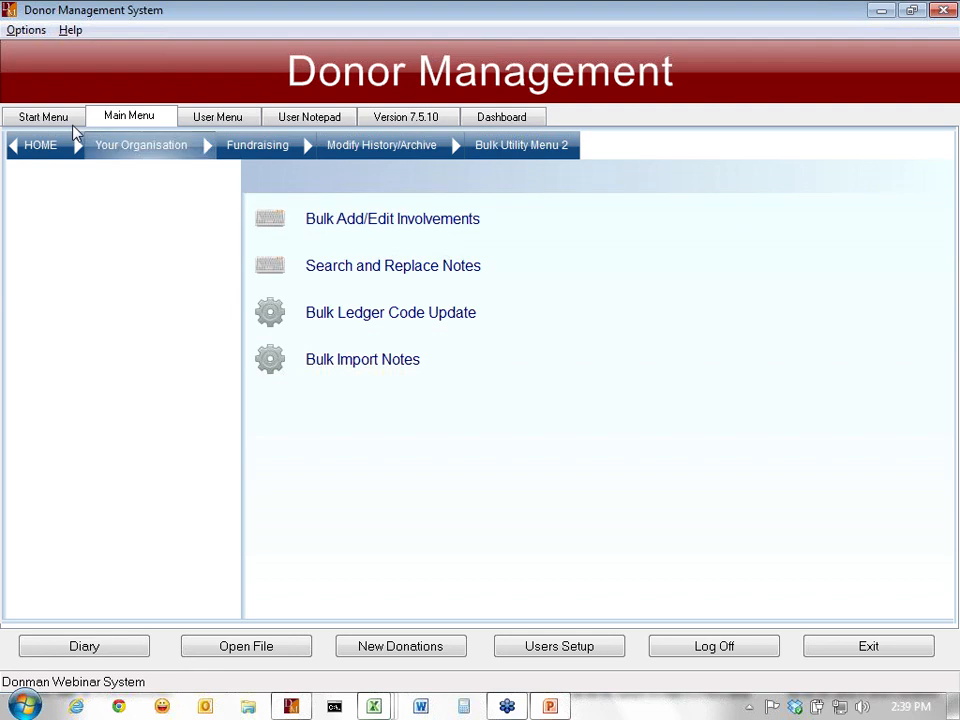
- In Donor Entry, load donor 11 and view its newly imported General note
{"action": "left_click", "coordinate": [43, 117]}
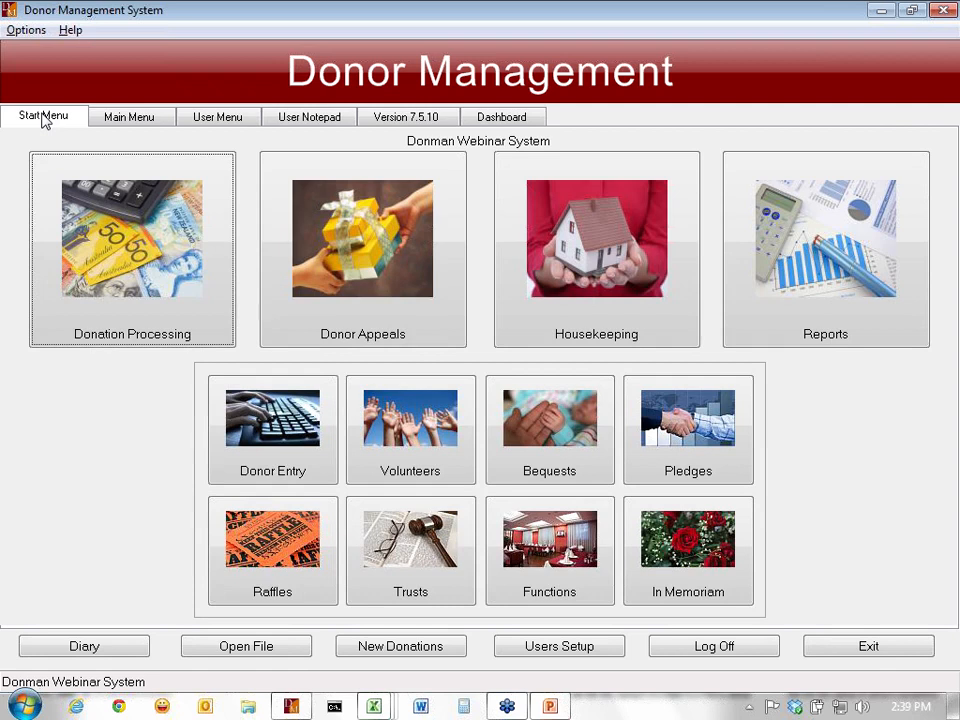
{"action": "left_click", "coordinate": [275, 435]}
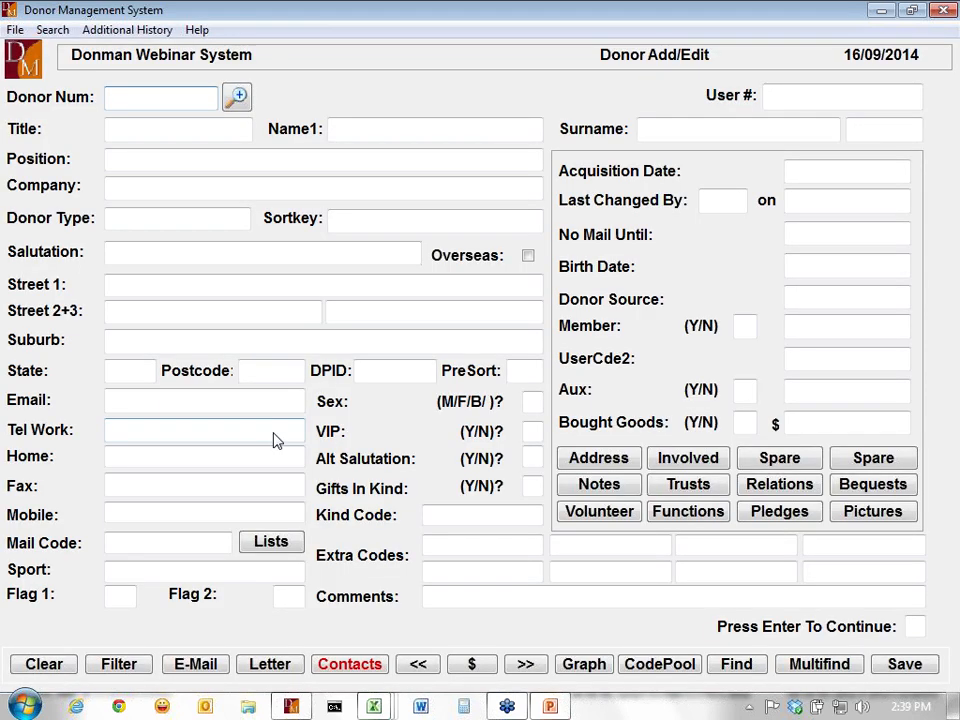
{"action": "key", "text": "Page_Down"}
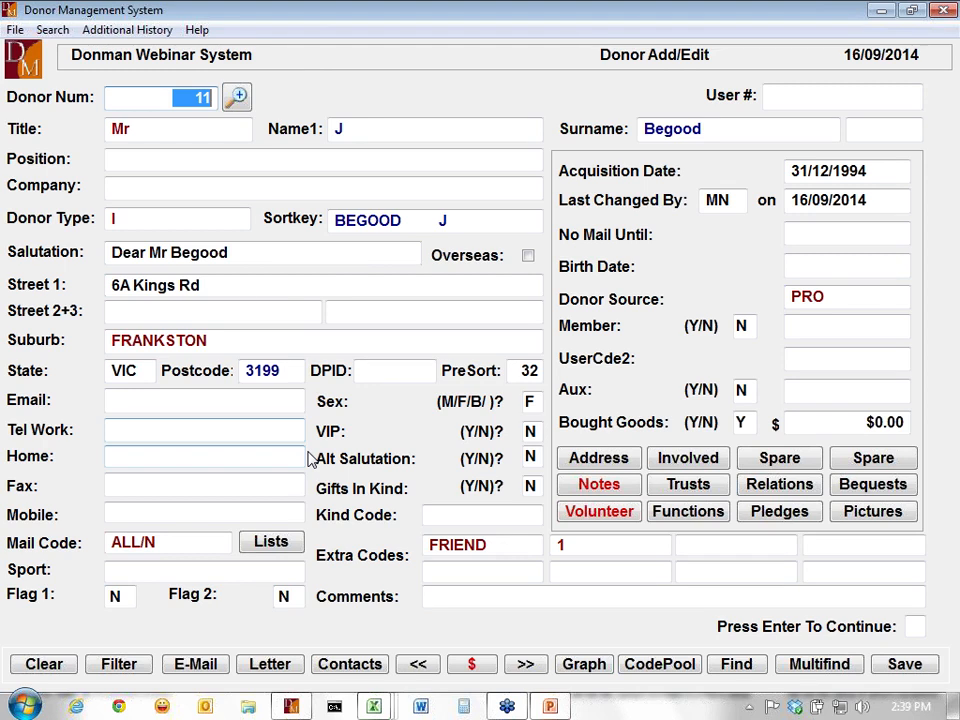
{"action": "left_click", "coordinate": [599, 484]}
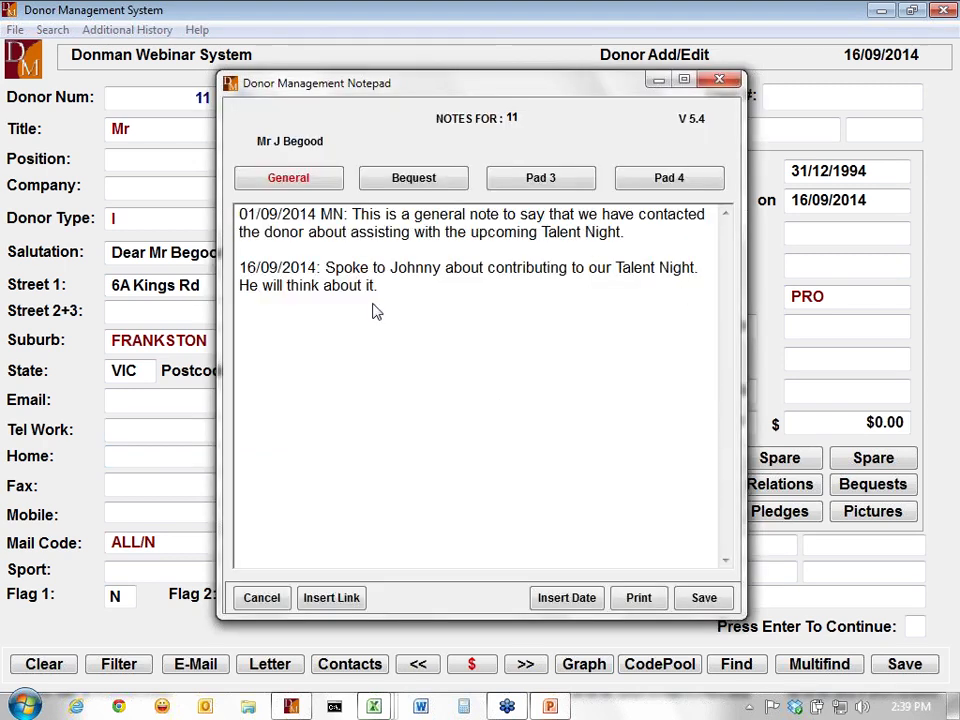
{"action": "key", "text": "Escape"}
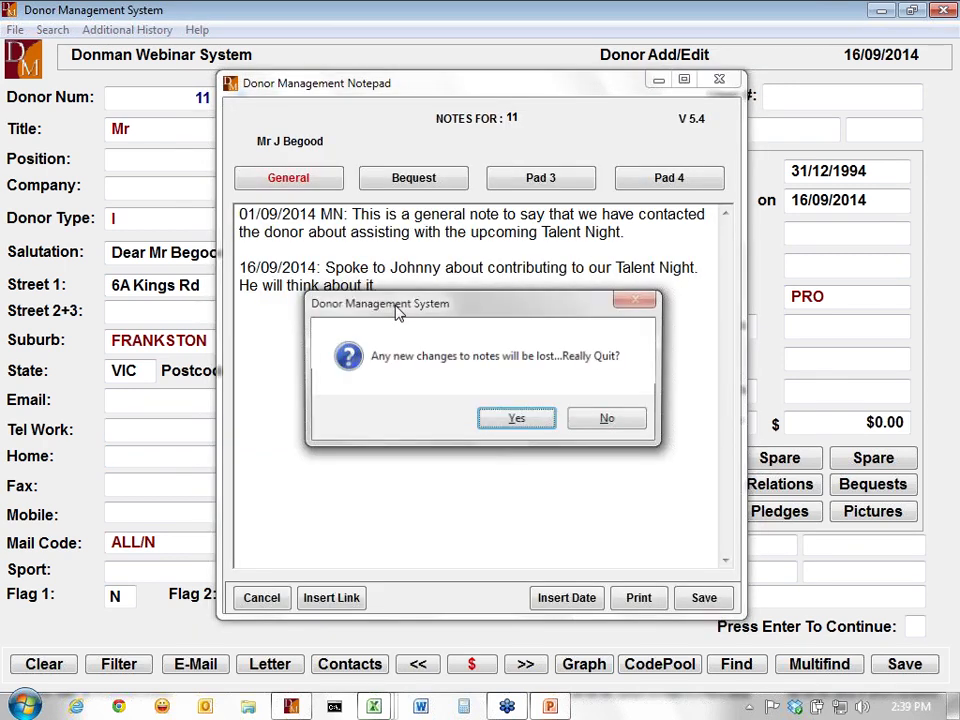
{"action": "left_click", "coordinate": [525, 420]}
- Check donor 16's imported note, then exit Donor Add/Edit with Yes
{"action": "key", "text": "Page_Down"}
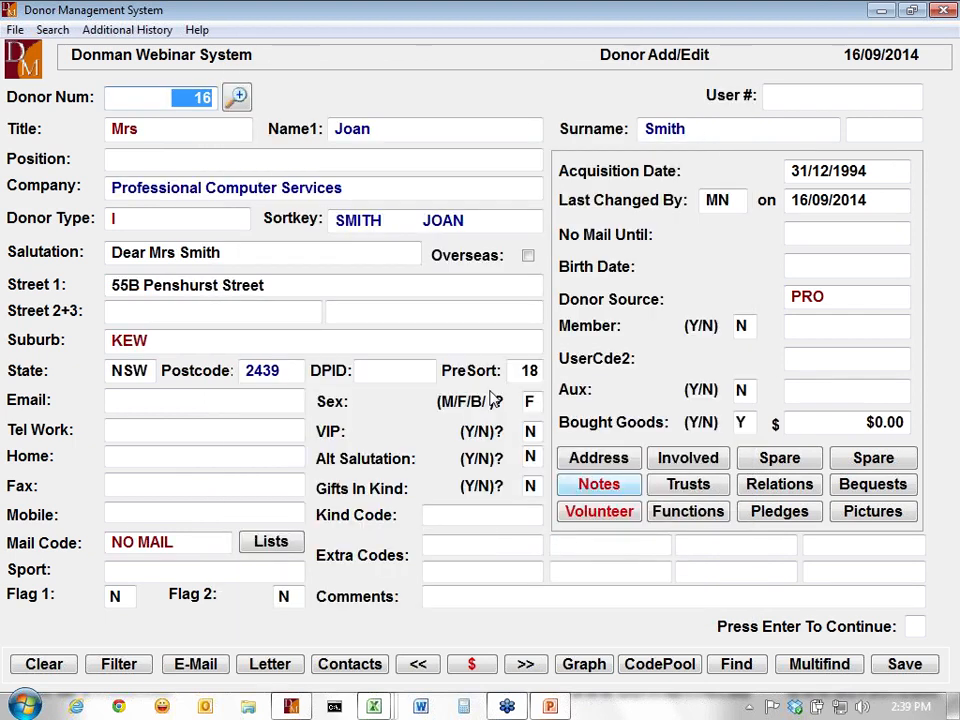
{"action": "left_click", "coordinate": [599, 485]}
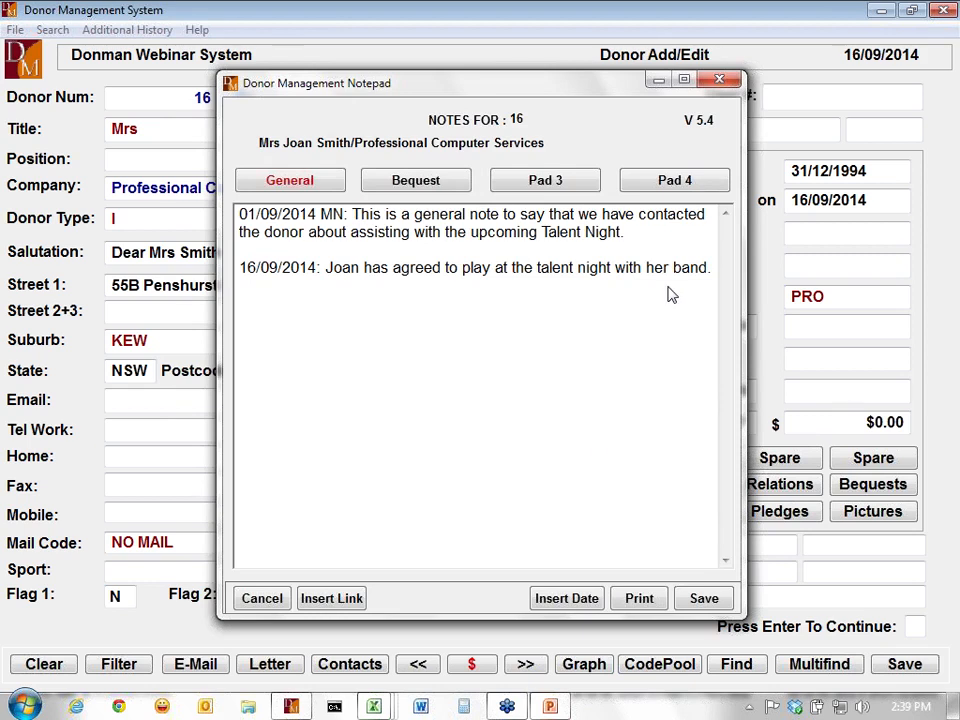
{"action": "key", "text": "Escape"}
{"action": "left_click", "coordinate": [515, 422]}
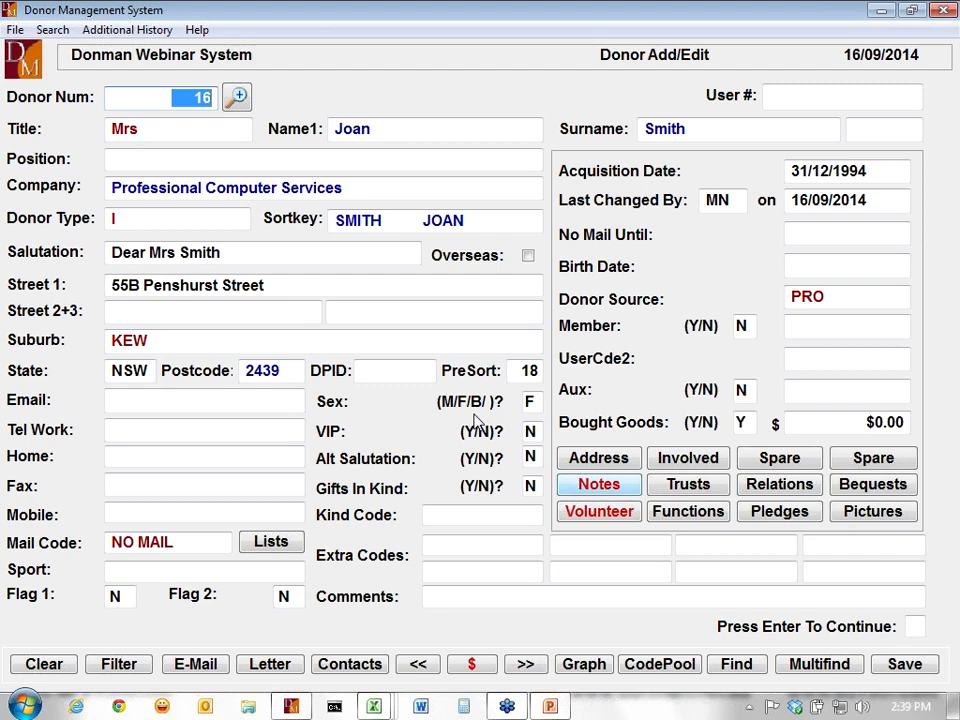
{"action": "key", "text": "Escape"}
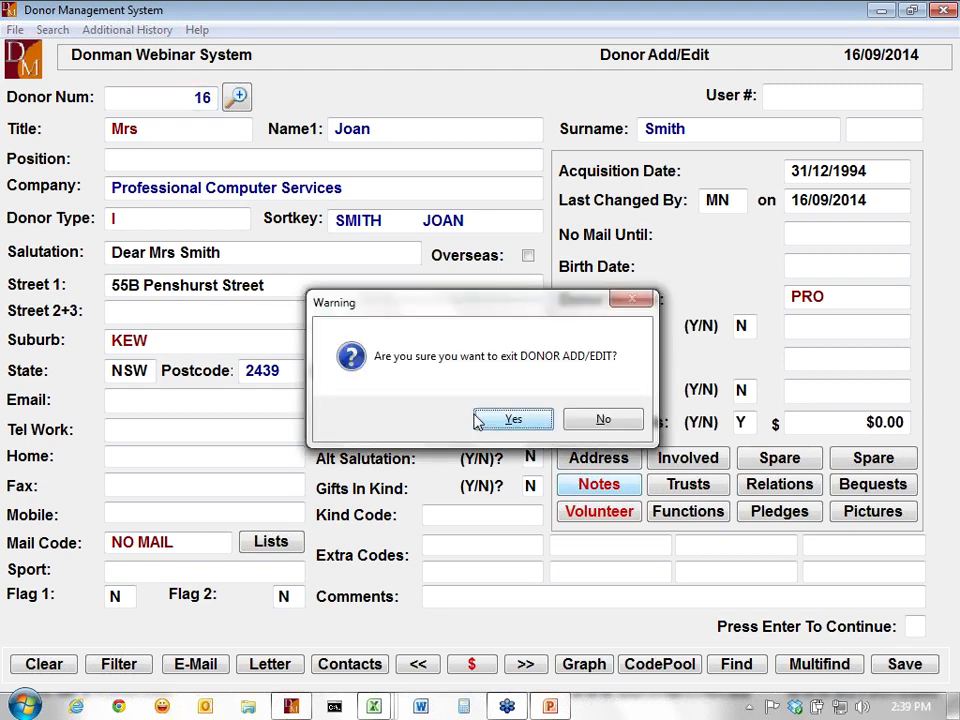
{"action": "left_click", "coordinate": [533, 422]}
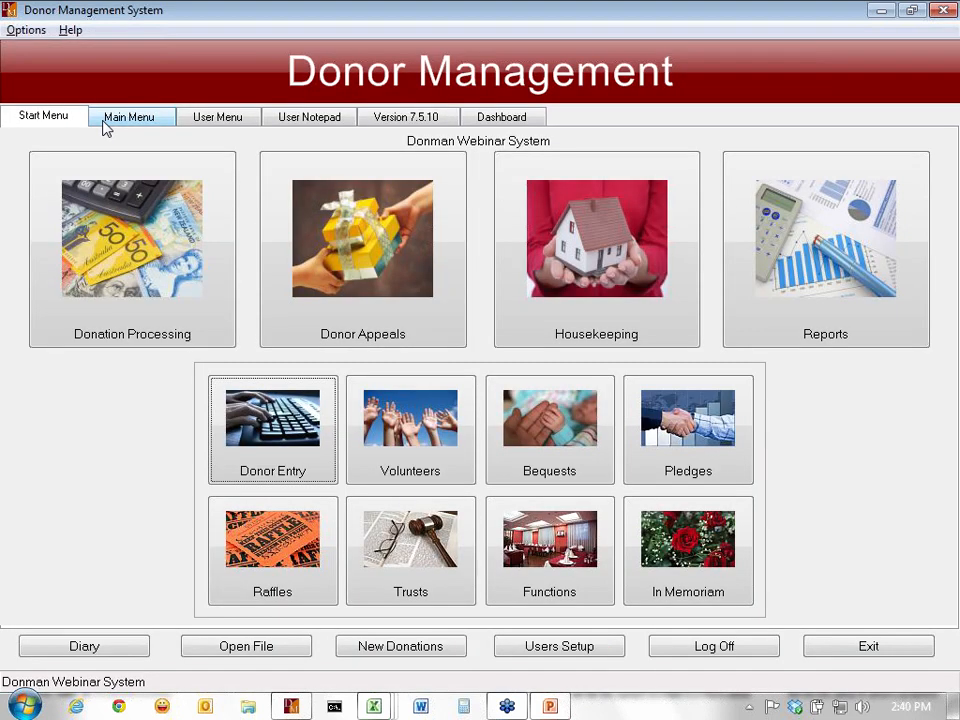
- Return to Modify History/Archive and open the Bulk Utility Programs list offering Bulk Add Notes
{"action": "left_click", "coordinate": [108, 120]}
{"action": "left_click", "coordinate": [409, 147]}
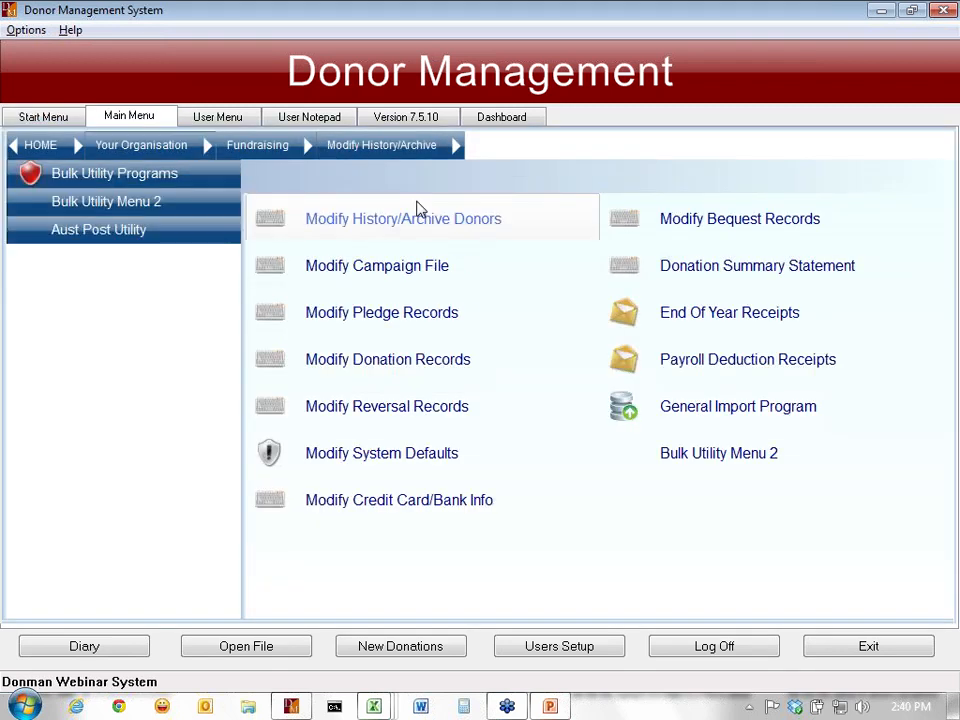
{"action": "left_click", "coordinate": [145, 177]}
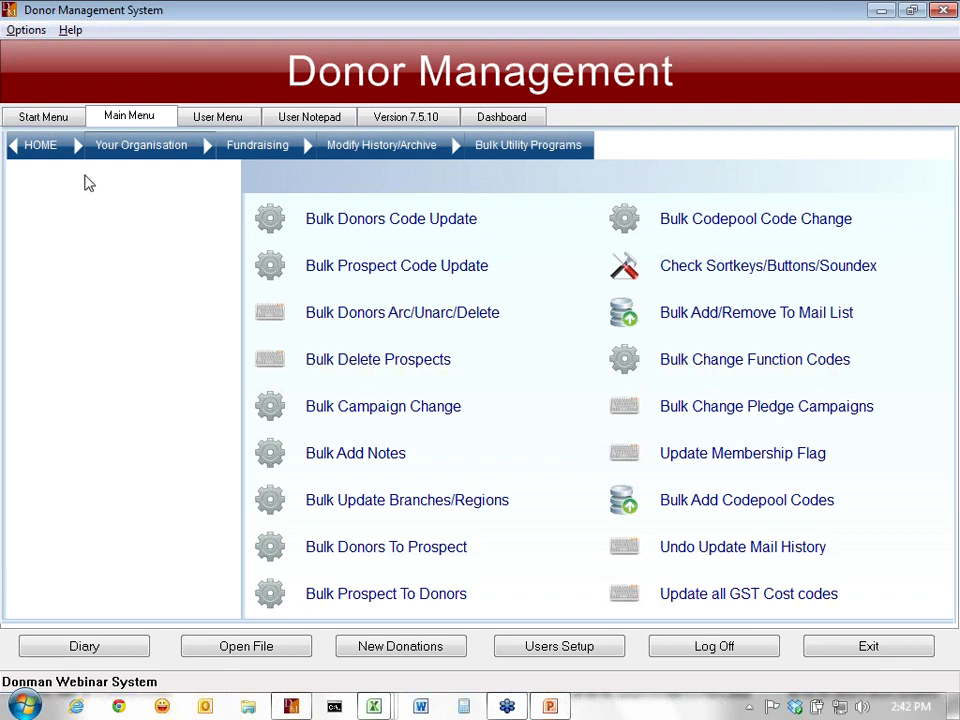
- Return to the Start Menu page with the Donation Processing and Volunteers tiles
{"action": "left_click", "coordinate": [60, 119]}
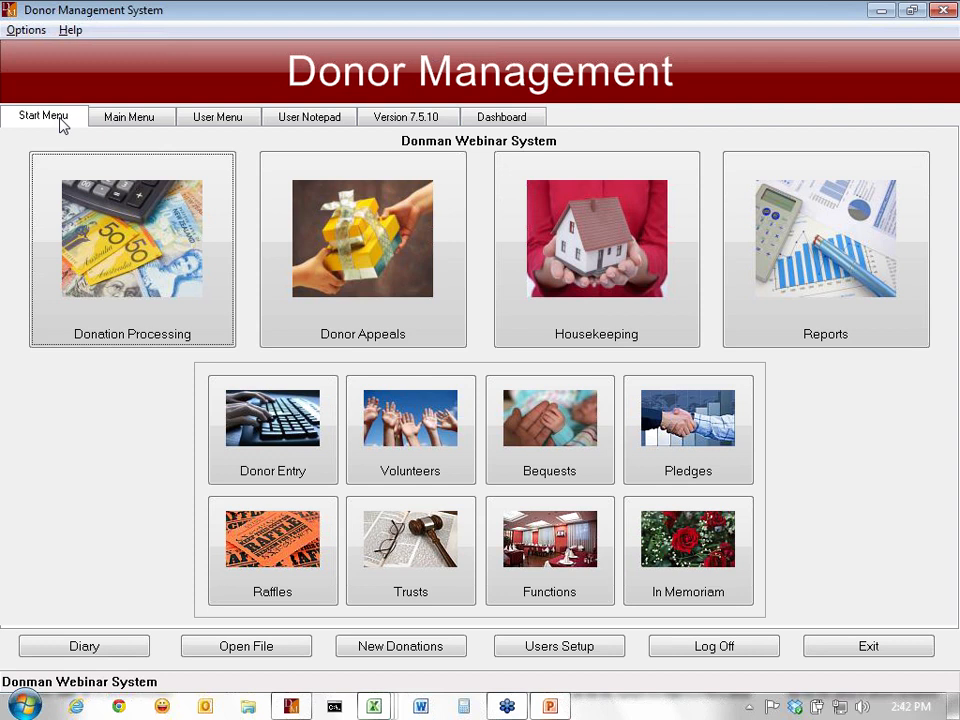
- Go to the main menu's top level and try a System Utilities password, which is rejected
{"action": "left_click", "coordinate": [130, 120]}
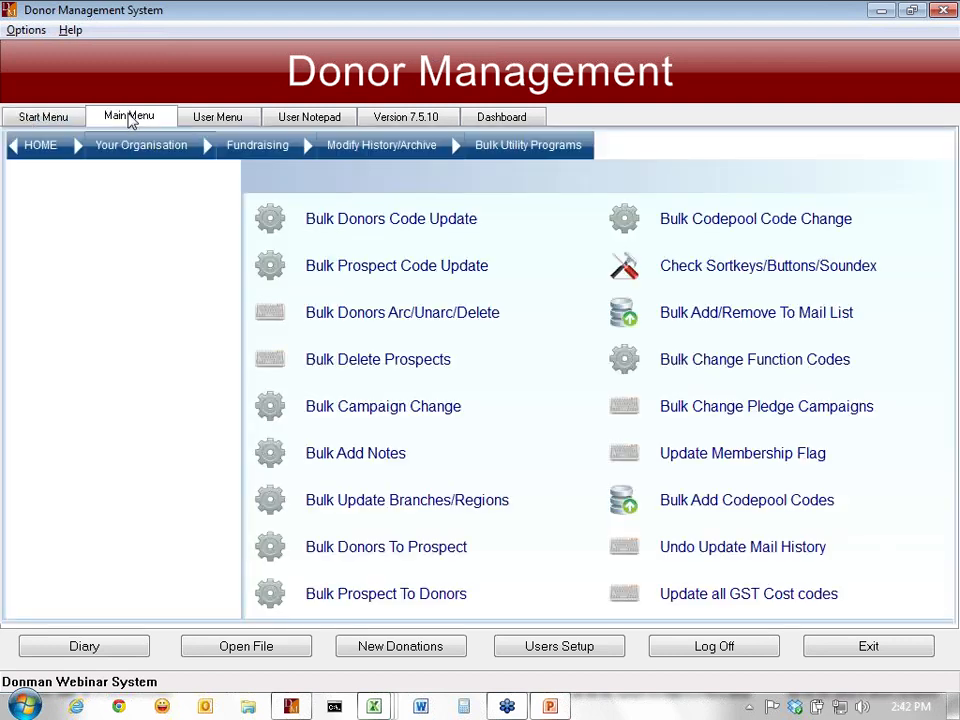
{"action": "left_click", "coordinate": [32, 150]}
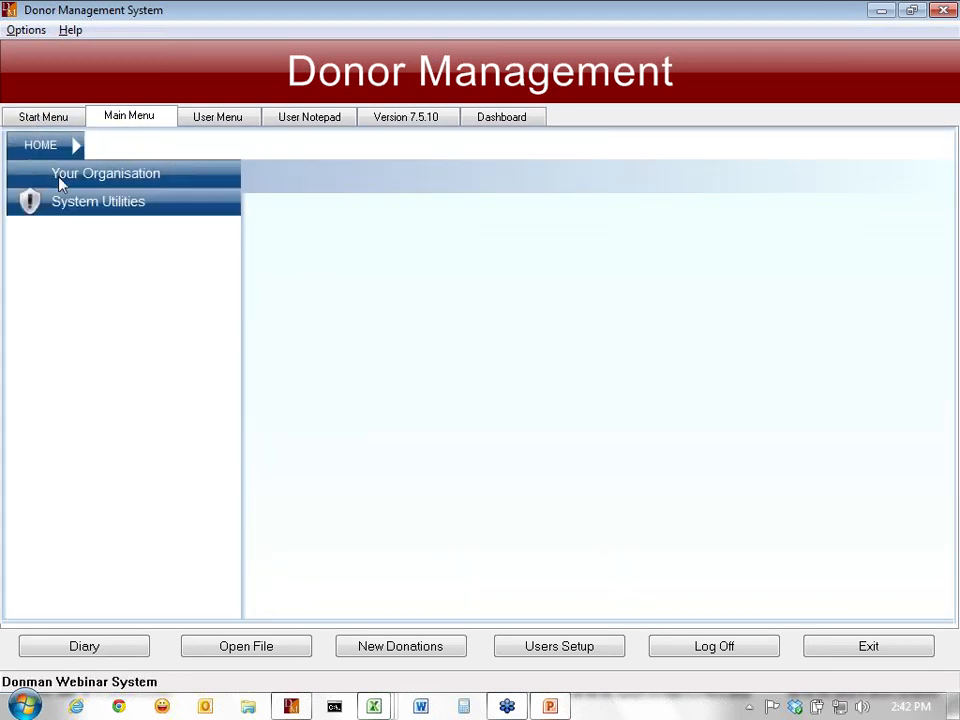
{"action": "left_click", "coordinate": [86, 207]}
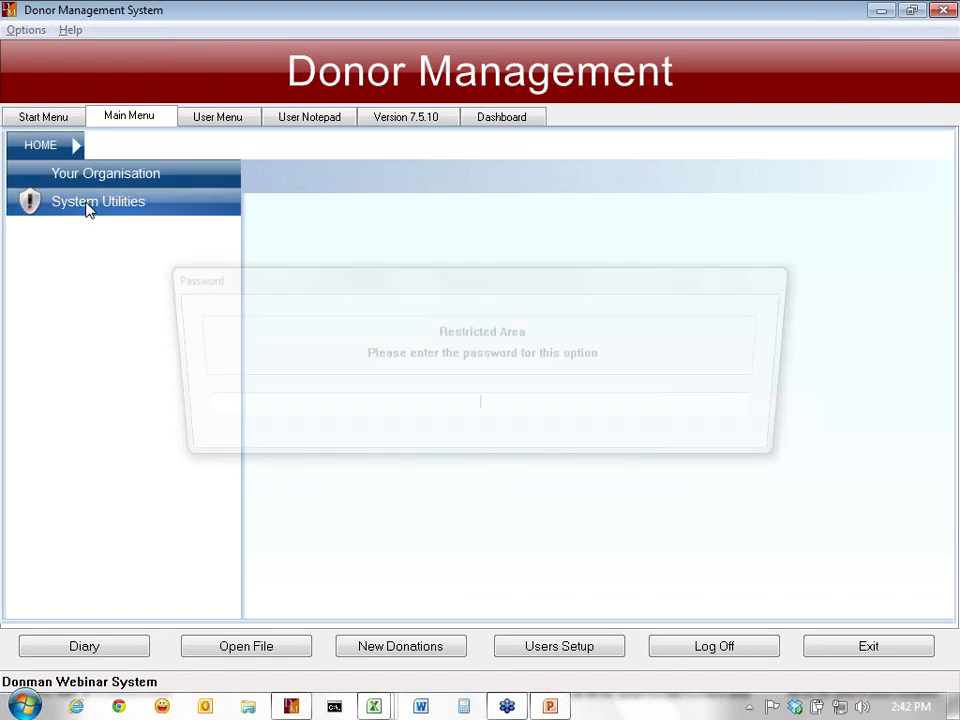
{"action": "type", "text": "••••"}
{"action": "key", "text": "Return"}
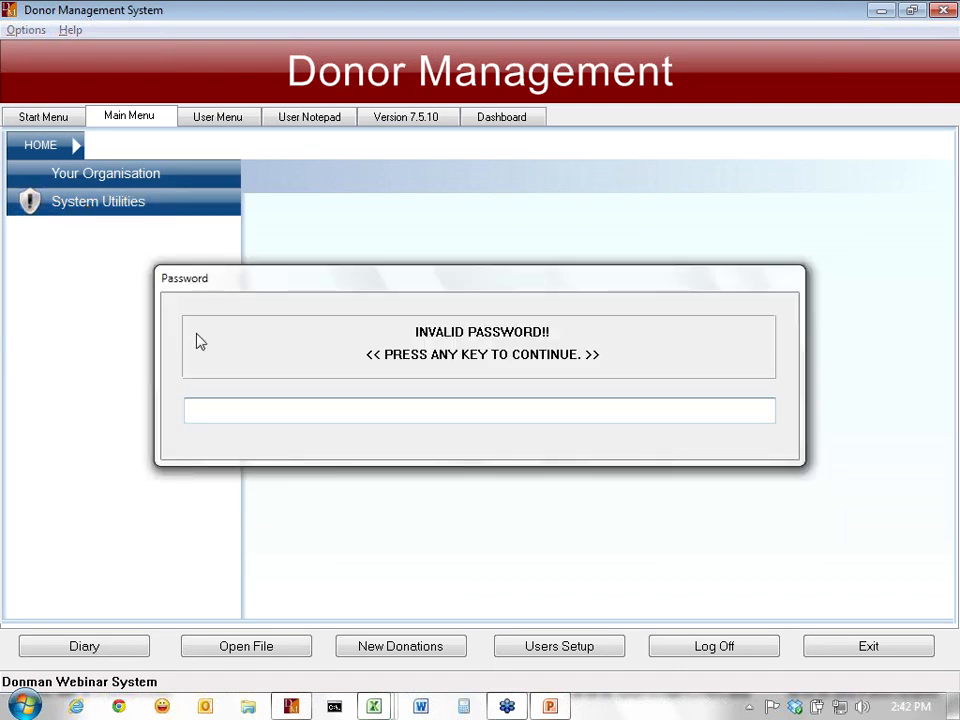
{"action": "key", "text": "Return"}
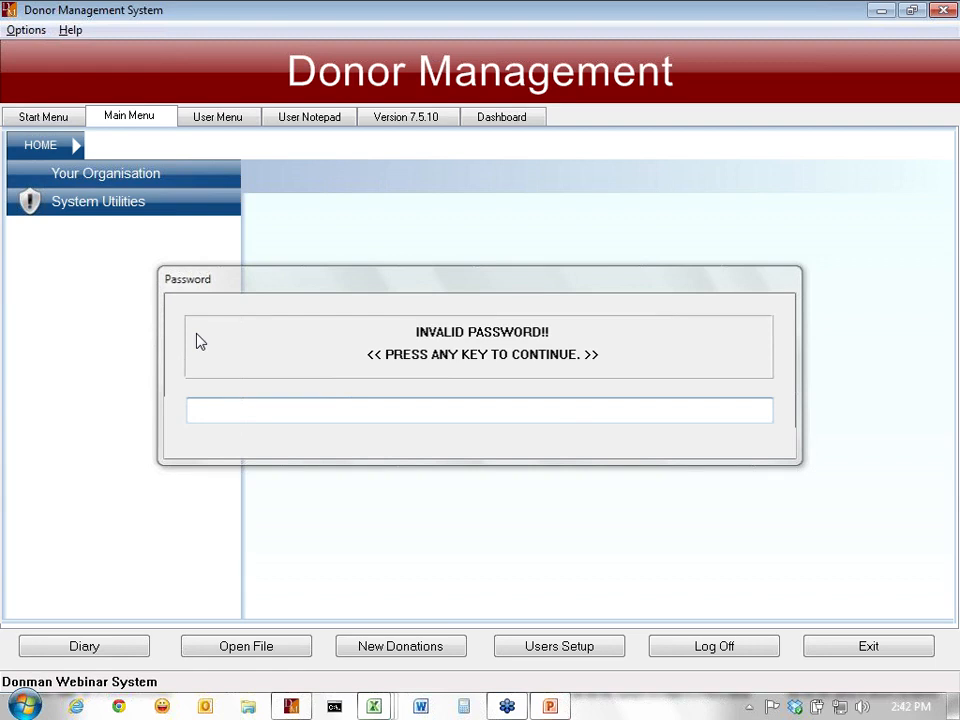
- Retry the System Utilities password, dismiss the second INVALID PASSWORD message, and show the User Menu
{"action": "left_click", "coordinate": [100, 208]}
{"action": "type", "text": "••••"}
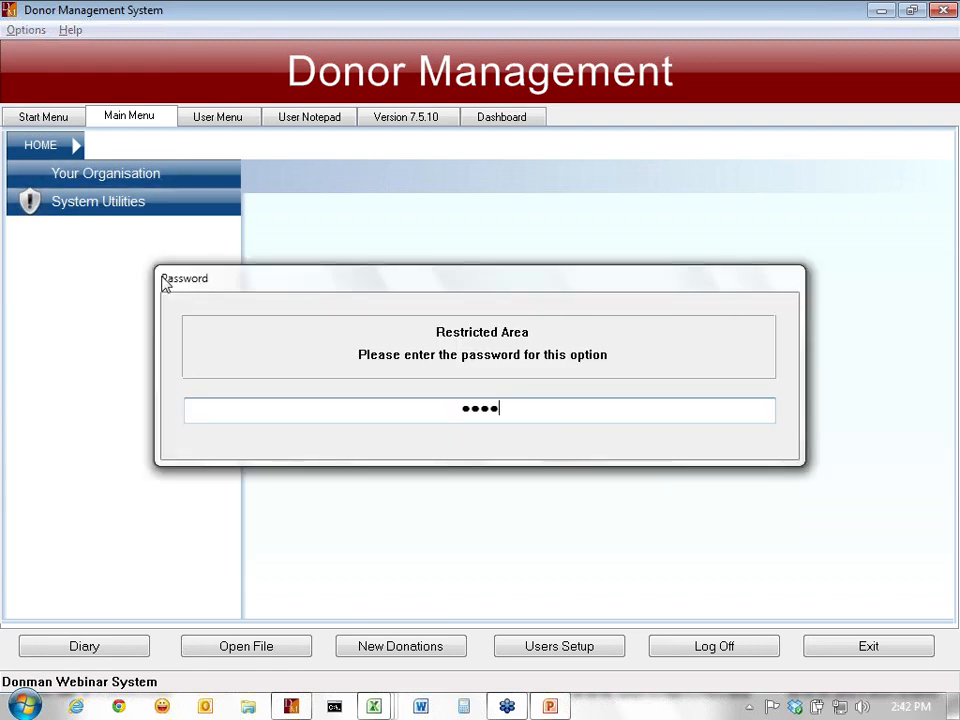
{"action": "key", "text": "Return"}
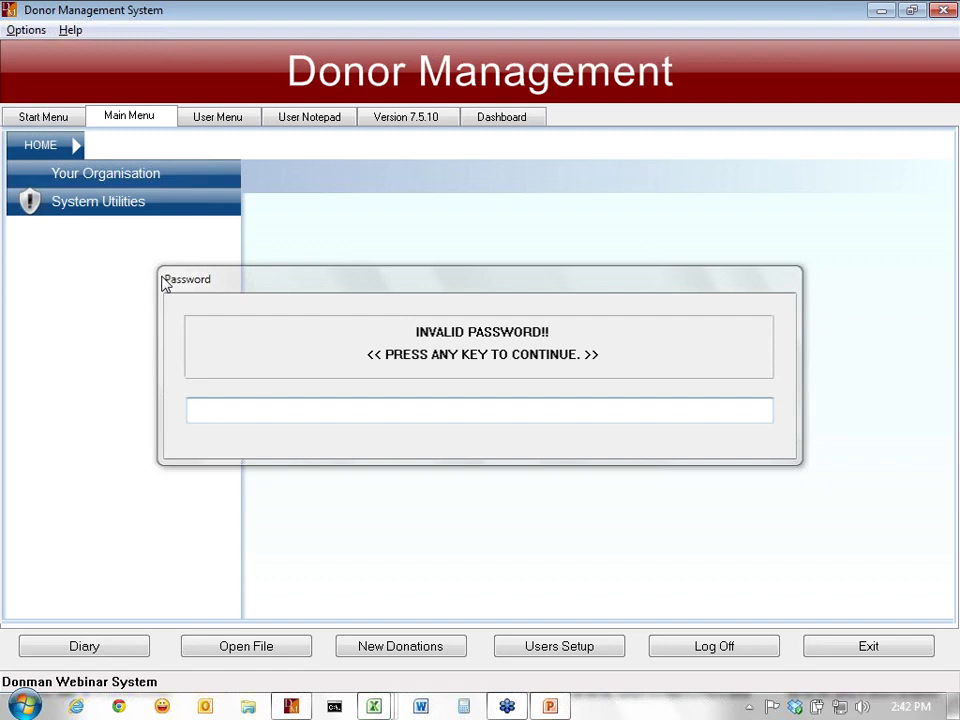
{"action": "key", "text": "Return"}
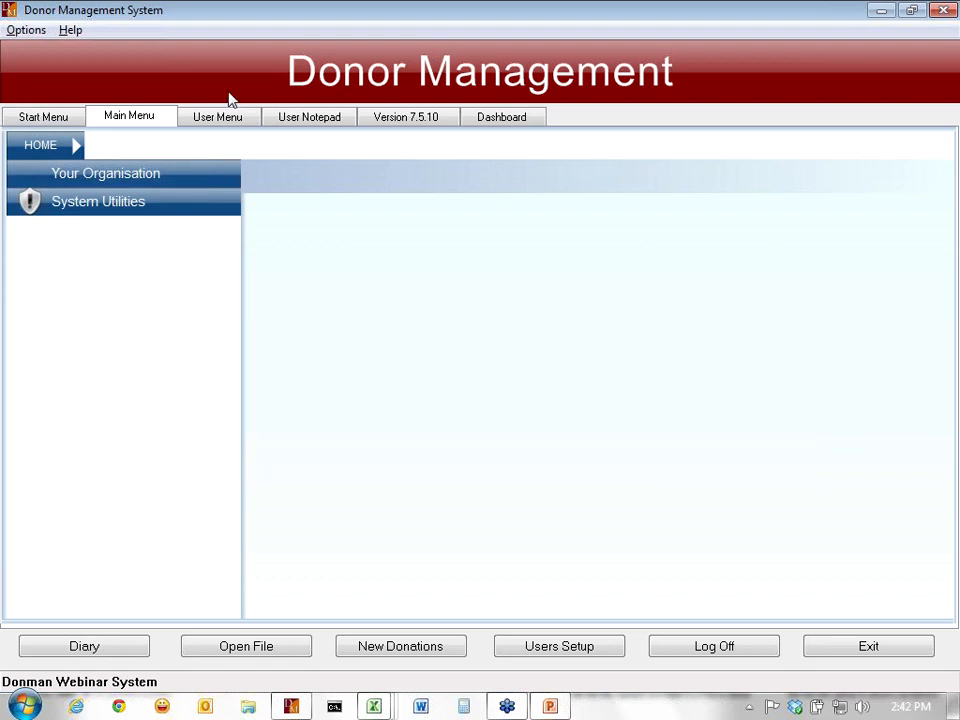
{"action": "left_click", "coordinate": [222, 118]}
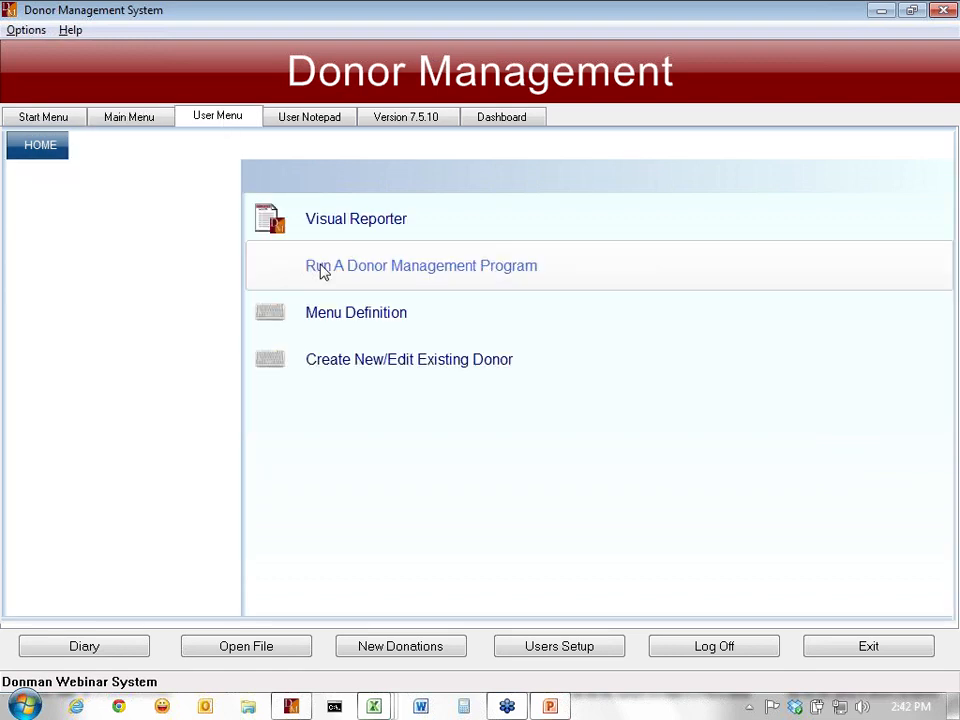
- Run importal for VOLACT, keeping tab-delimited format and header skip, and answering Y to backup
{"action": "left_click", "coordinate": [323, 268]}
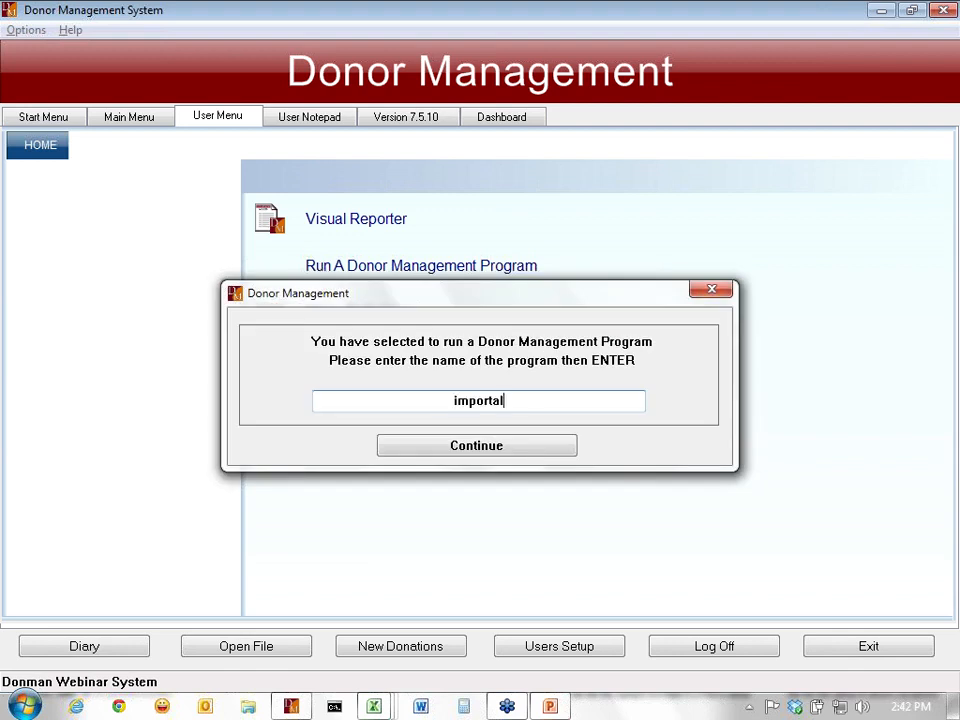
{"action": "key", "text": "Return"}
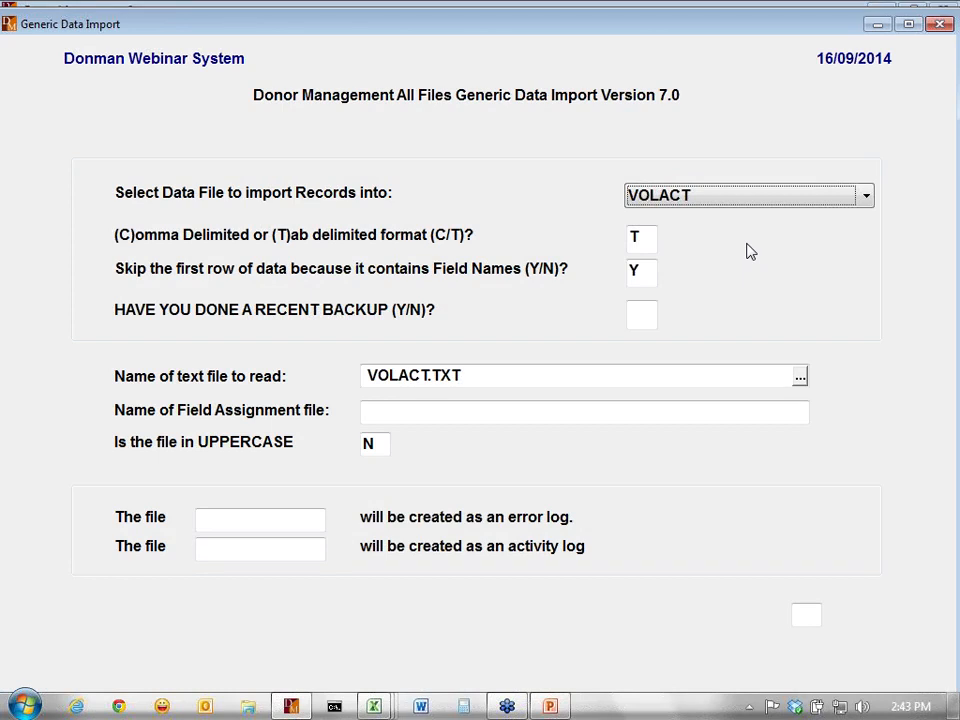
{"action": "left_click", "coordinate": [641, 240]}
{"action": "key", "text": "Tab"}
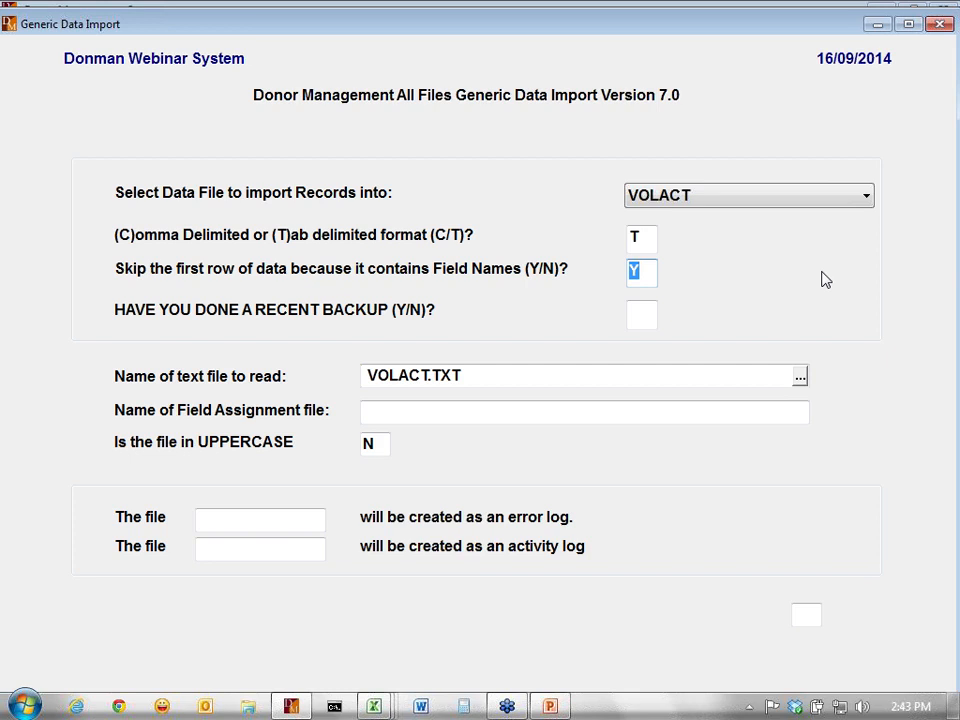
{"action": "key", "text": "Tab"}
{"action": "type", "text": "Y"}
{"action": "key", "text": "Tab"}
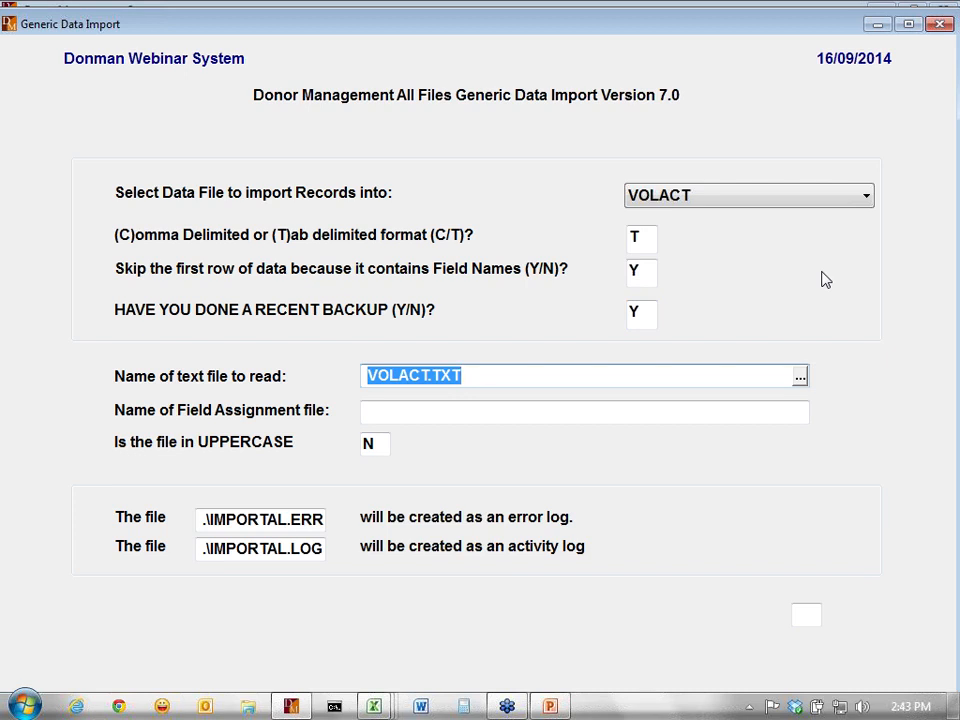
{"action": "left_click", "coordinate": [375, 707]}
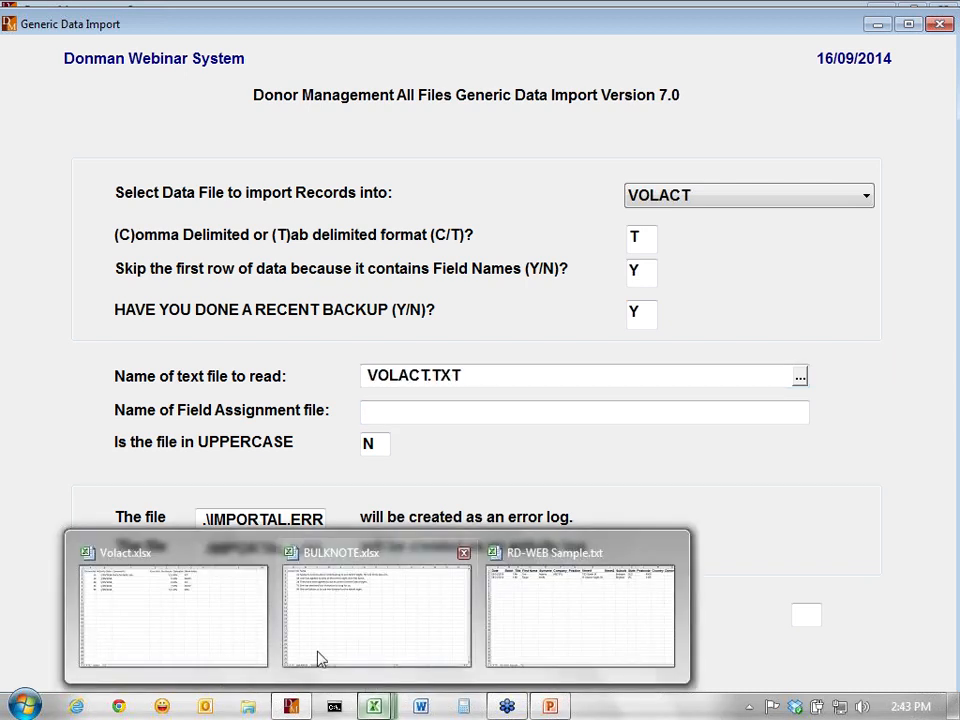
{"action": "left_click", "coordinate": [222, 621]}
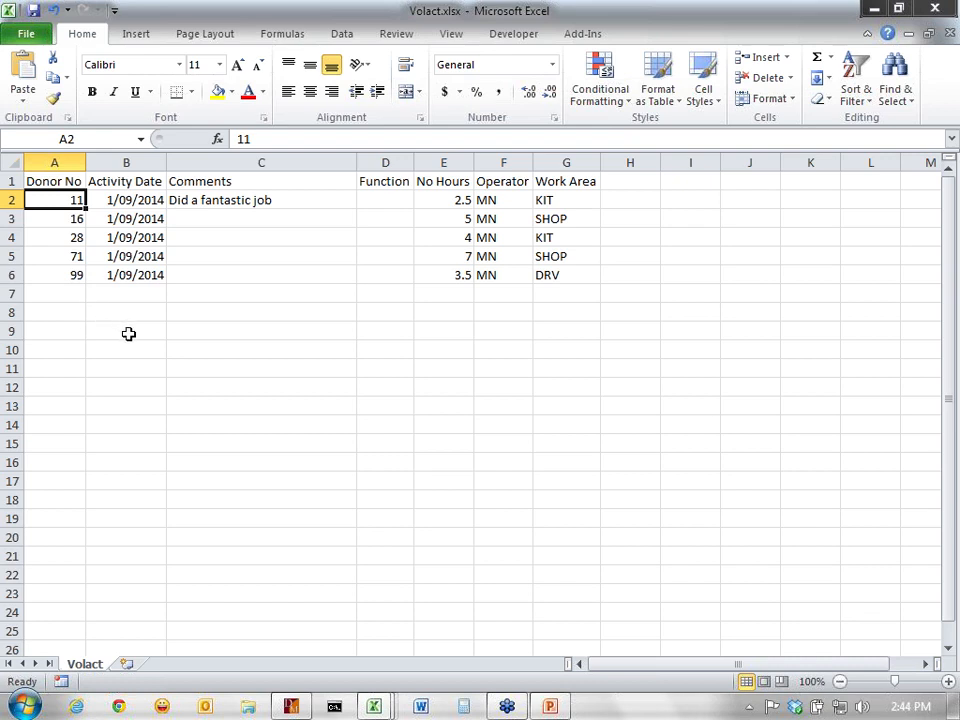
{"action": "key", "text": "alt+Tab"}
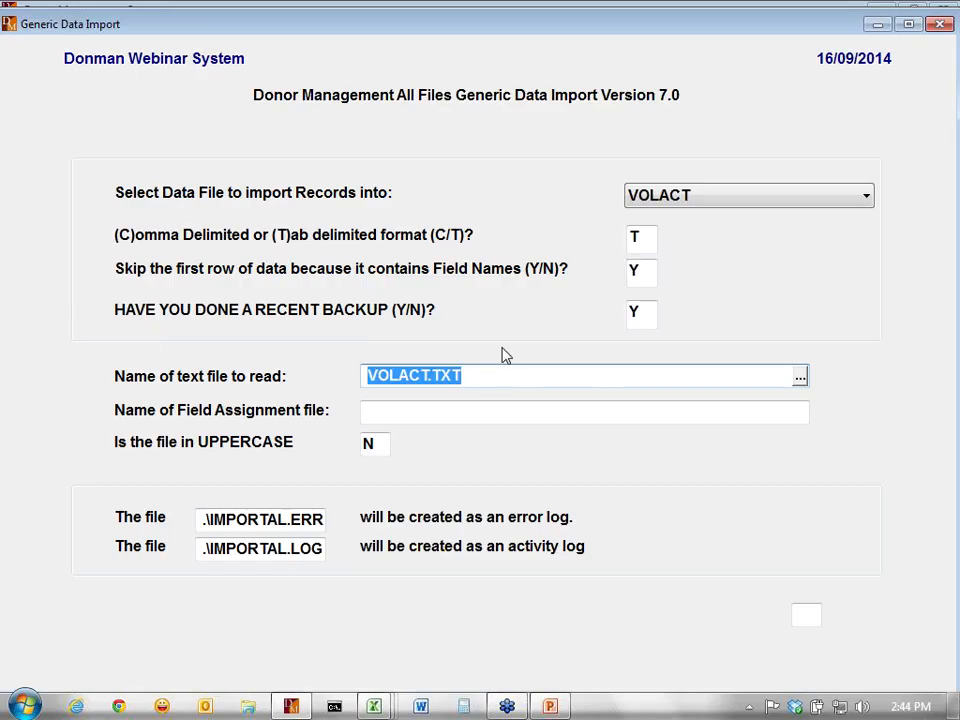
- Accept VOLACT.TXT and VOLACT.IMP, step through the seven field mappings, and answer Y to begin
{"action": "key", "text": "Tab"}
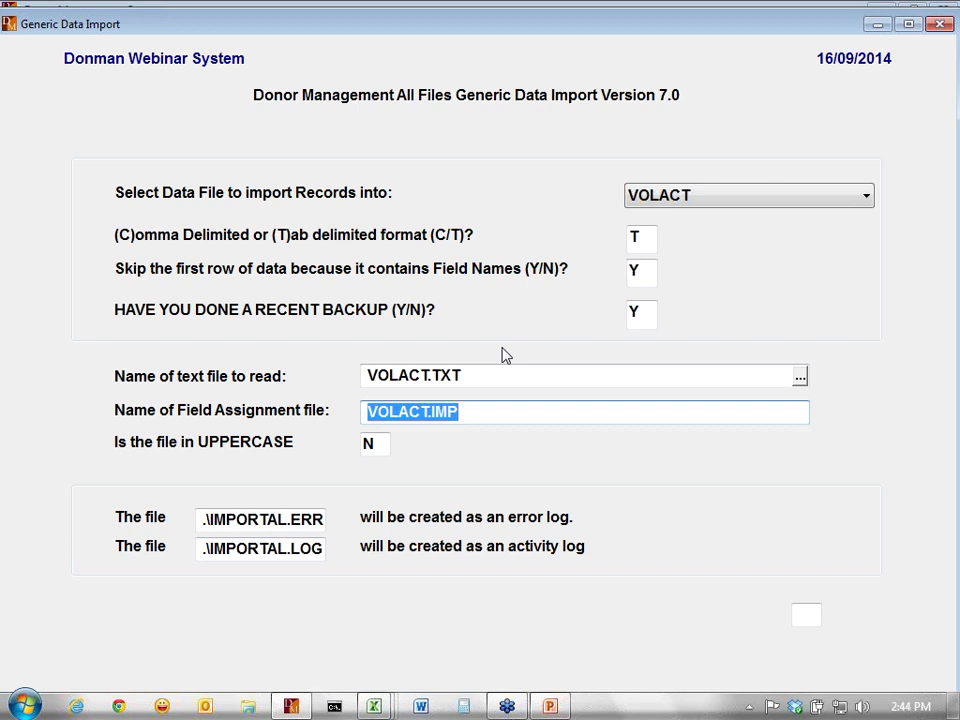
{"action": "key", "text": "Tab"}
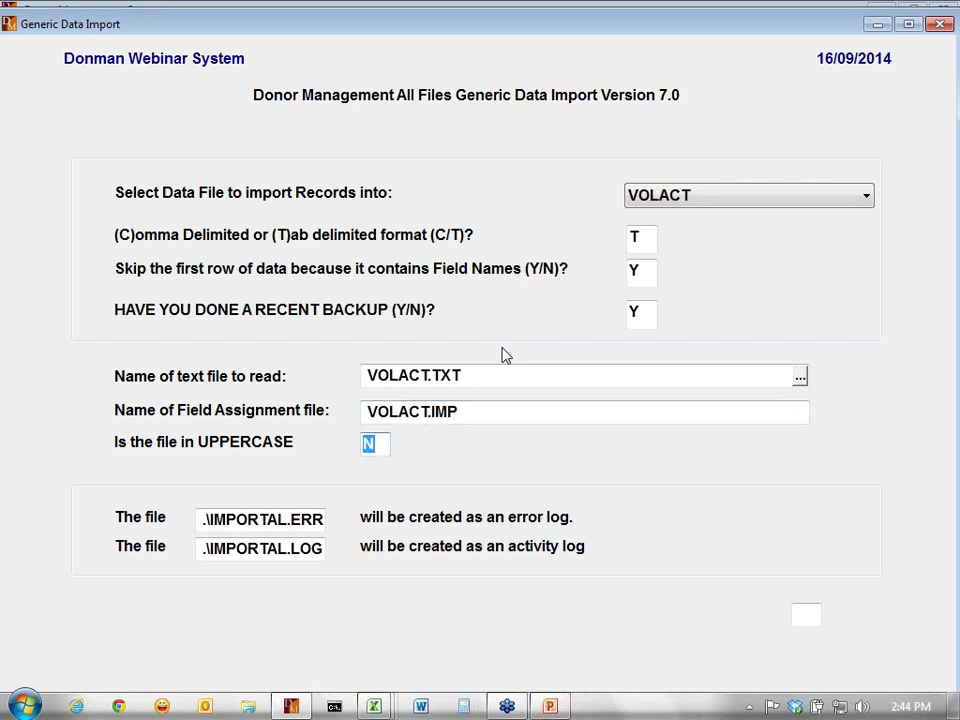
{"action": "key", "text": "Tab"}
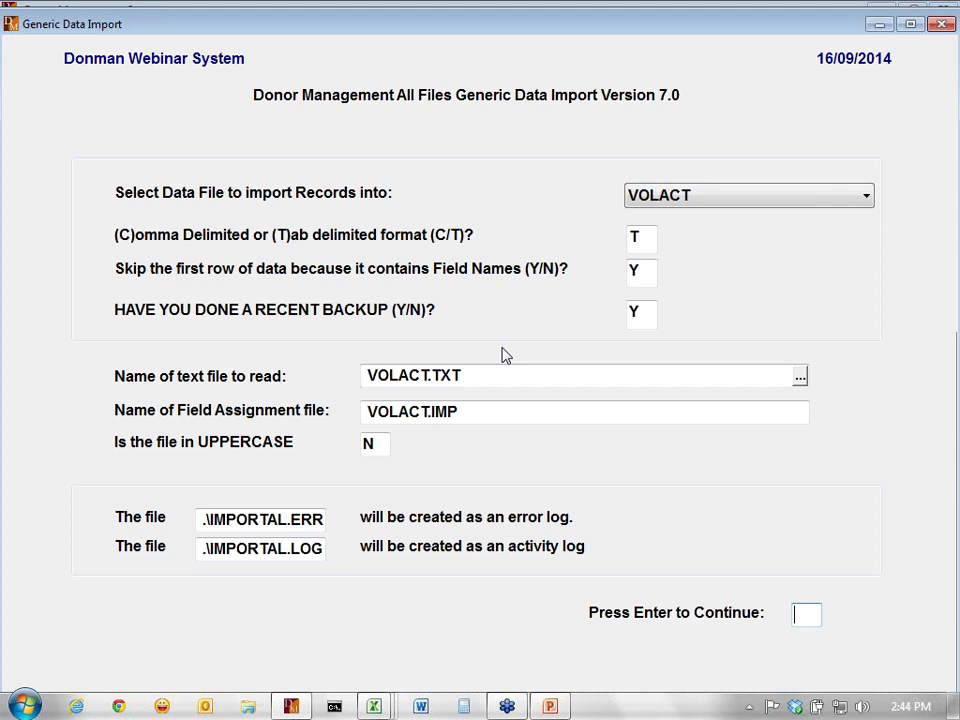
{"action": "key", "text": "Return"}
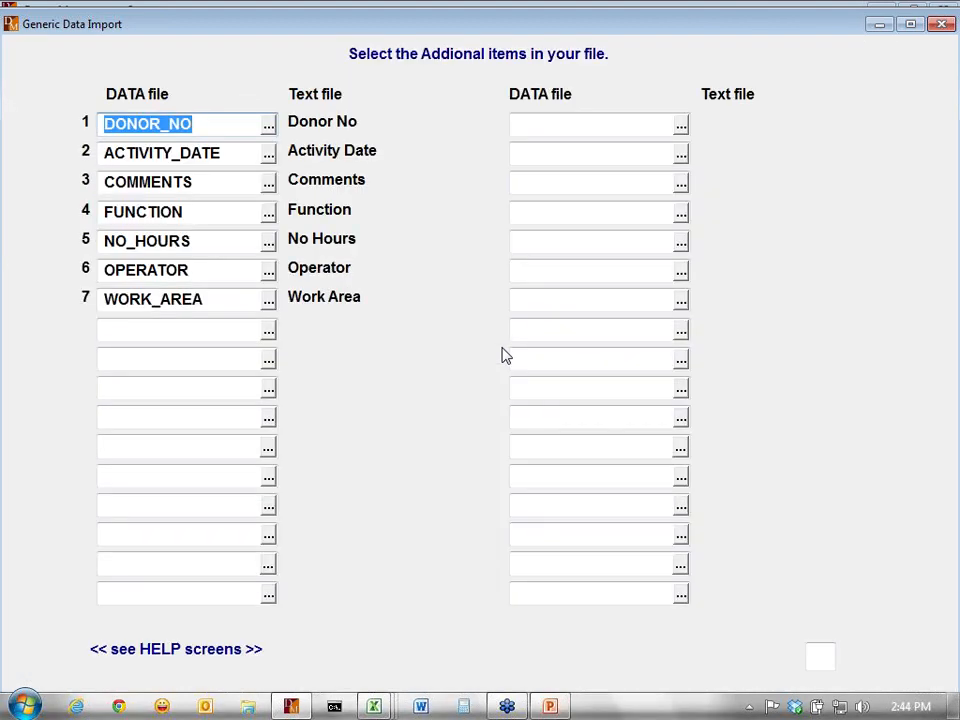
{"action": "key", "text": "Tab"}
{"action": "key", "text": "Tab"}
{"action": "key", "text": "Tab"}
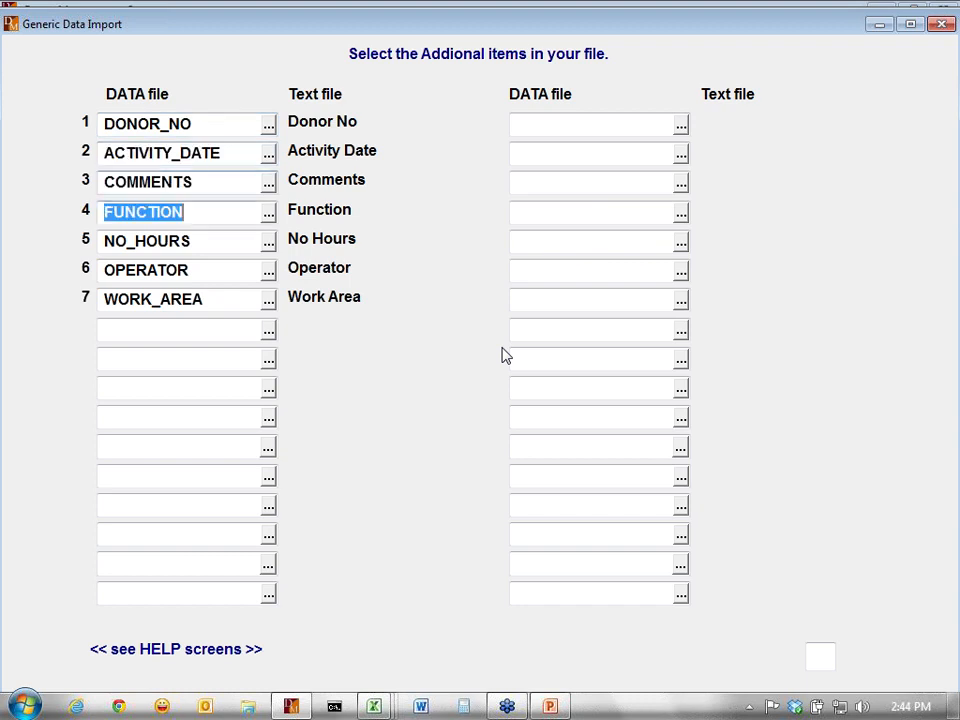
{"action": "key", "text": "Tab"}
{"action": "key", "text": "Tab"}
{"action": "key", "text": "Tab"}
{"action": "key", "text": "Tab"}
{"action": "type", "text": "Y"}
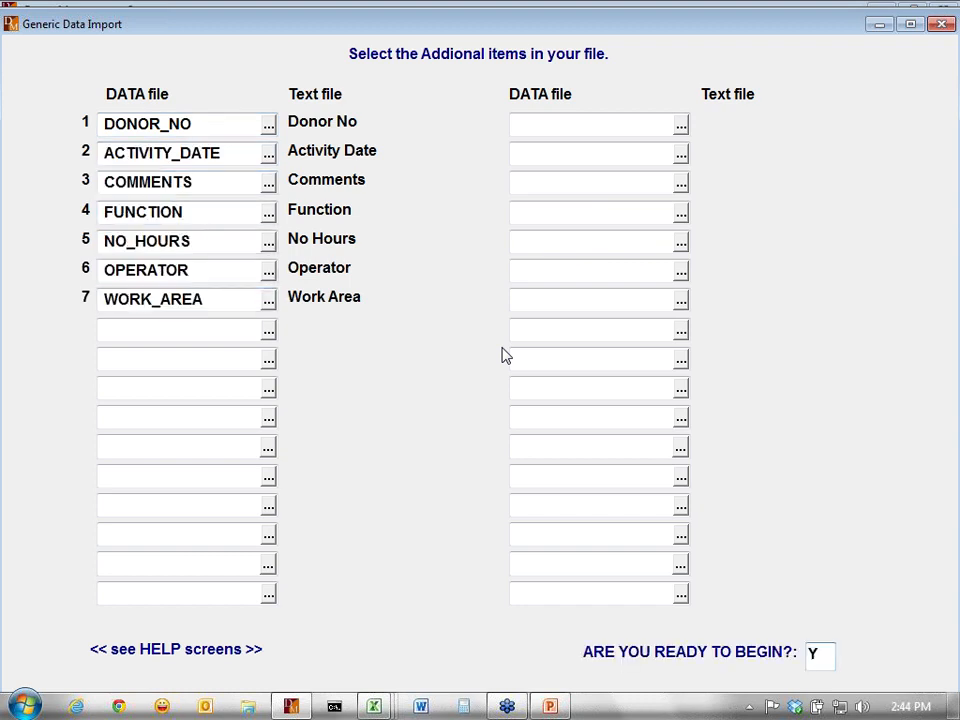
{"action": "key", "text": "Return"}
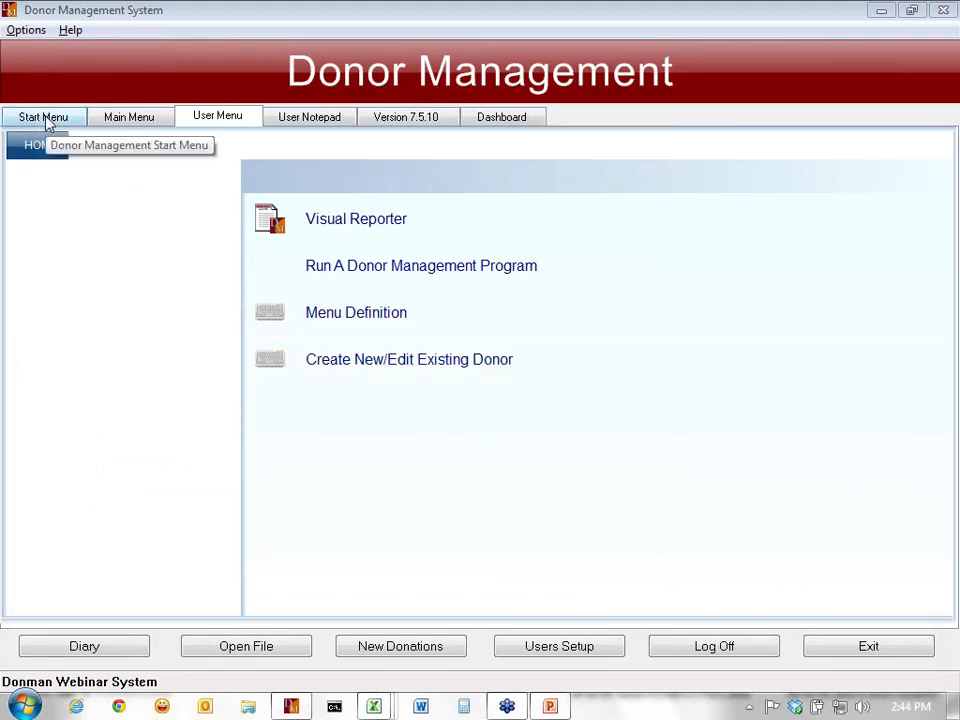
- Check donor 11's Vol Hours history for the imported 2.5 hours, then exit Donor Add/Edit
{"action": "left_click", "coordinate": [44, 118]}
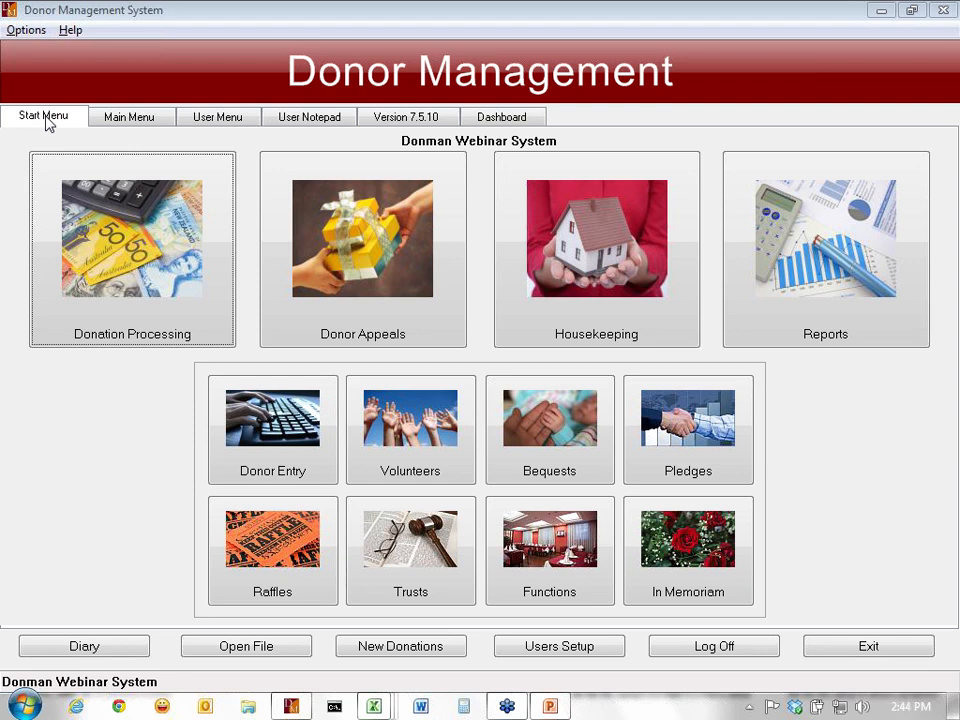
{"action": "left_click", "coordinate": [278, 432]}
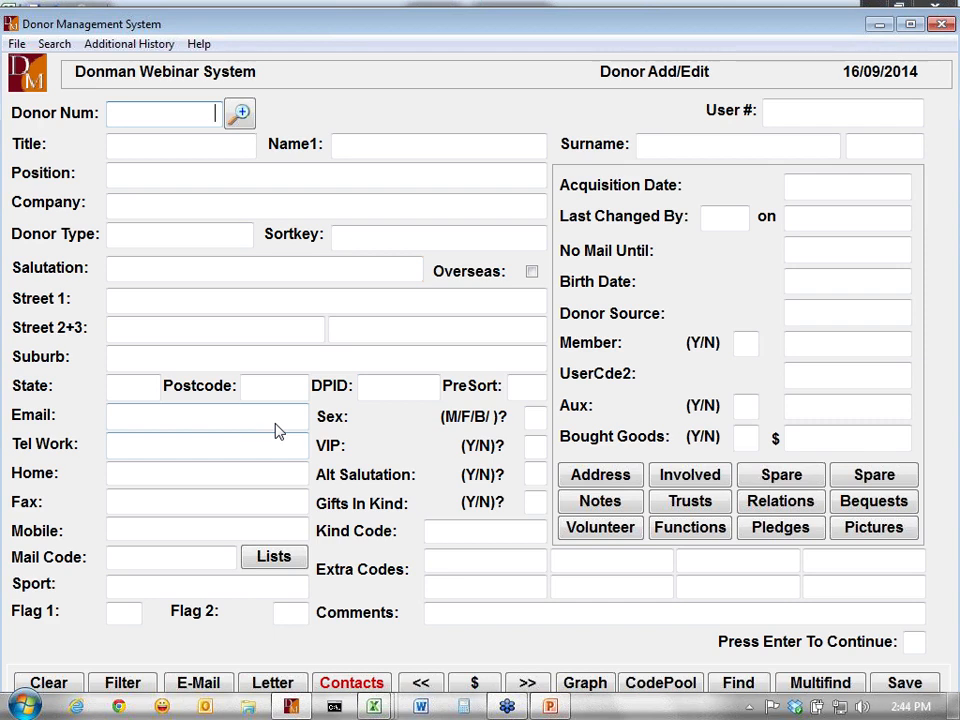
{"action": "type", "text": "11"}
{"action": "key", "text": "Return"}
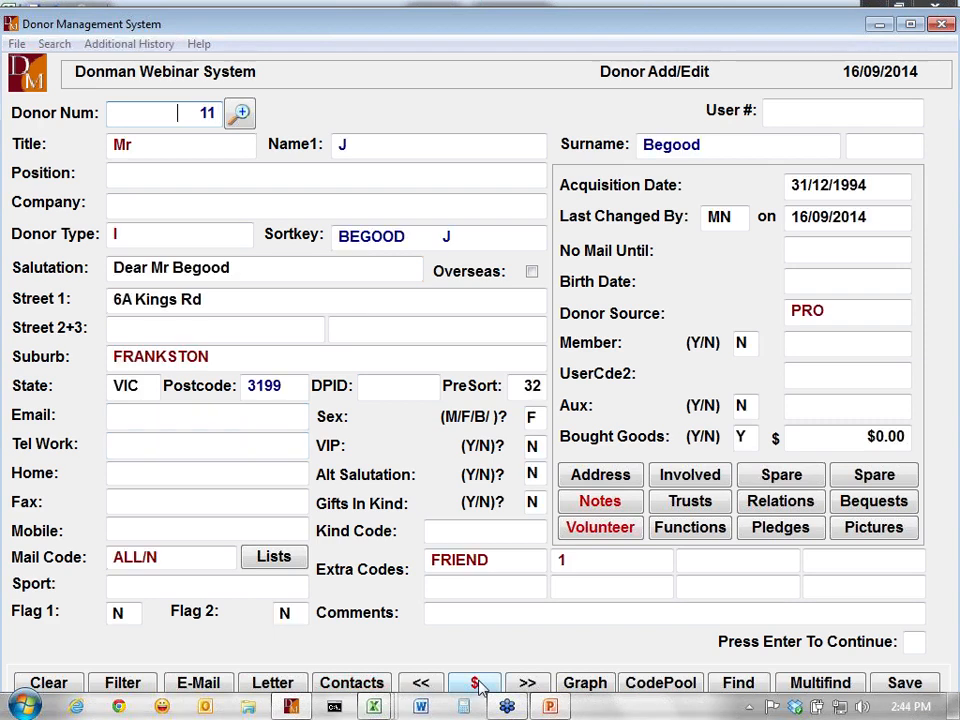
{"action": "left_click", "coordinate": [478, 685]}
{"action": "left_click", "coordinate": [259, 124]}
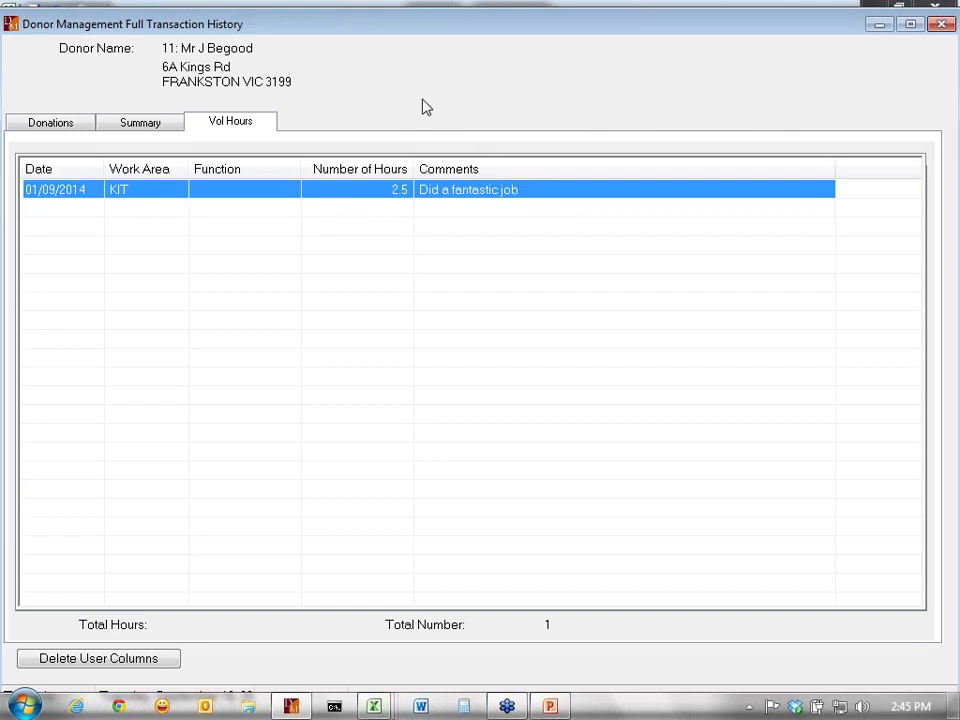
{"action": "key", "text": "Escape"}
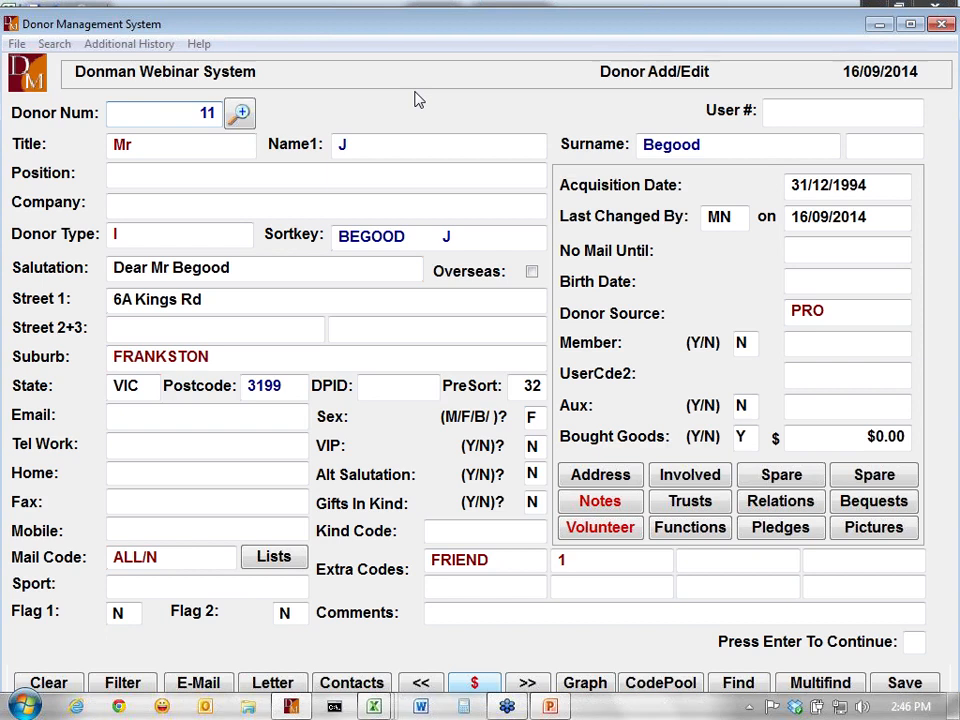
{"action": "key", "text": "Escape"}
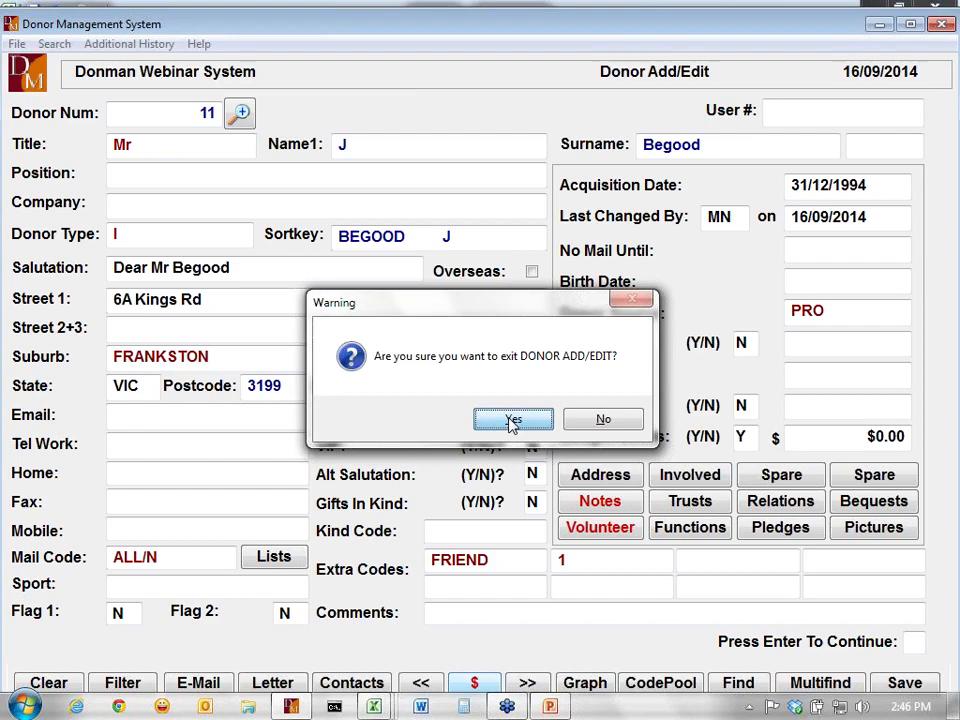
{"action": "left_click", "coordinate": [513, 421]}
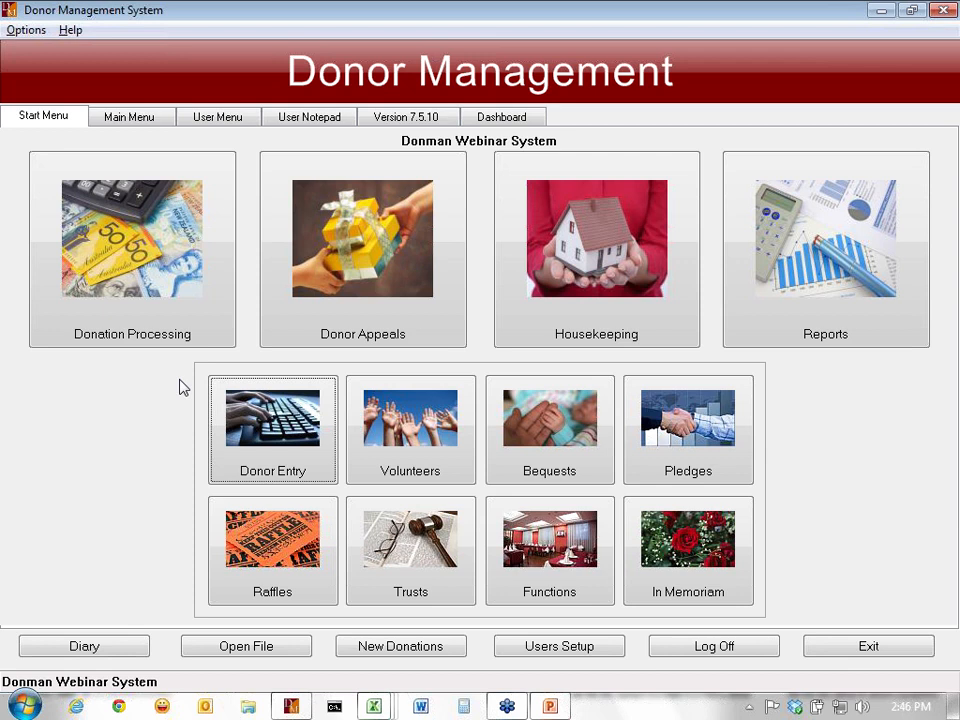
- Open Donation Processing > Web Donations, then bring up RD-WEB Sample.txt in Excel
{"action": "left_click", "coordinate": [127, 268]}
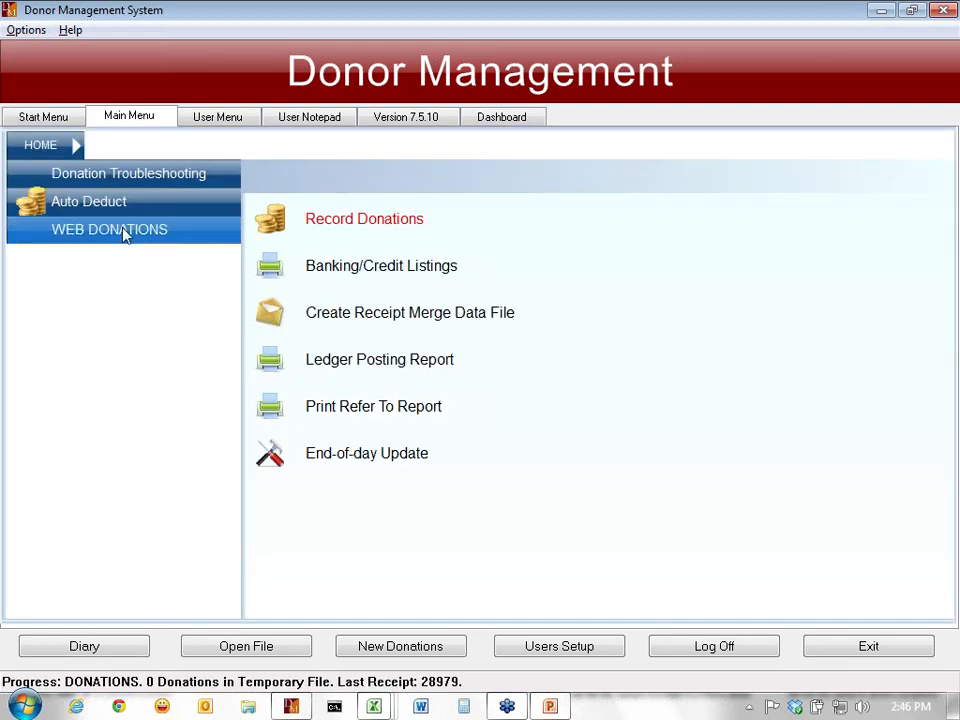
{"action": "left_click", "coordinate": [122, 231]}
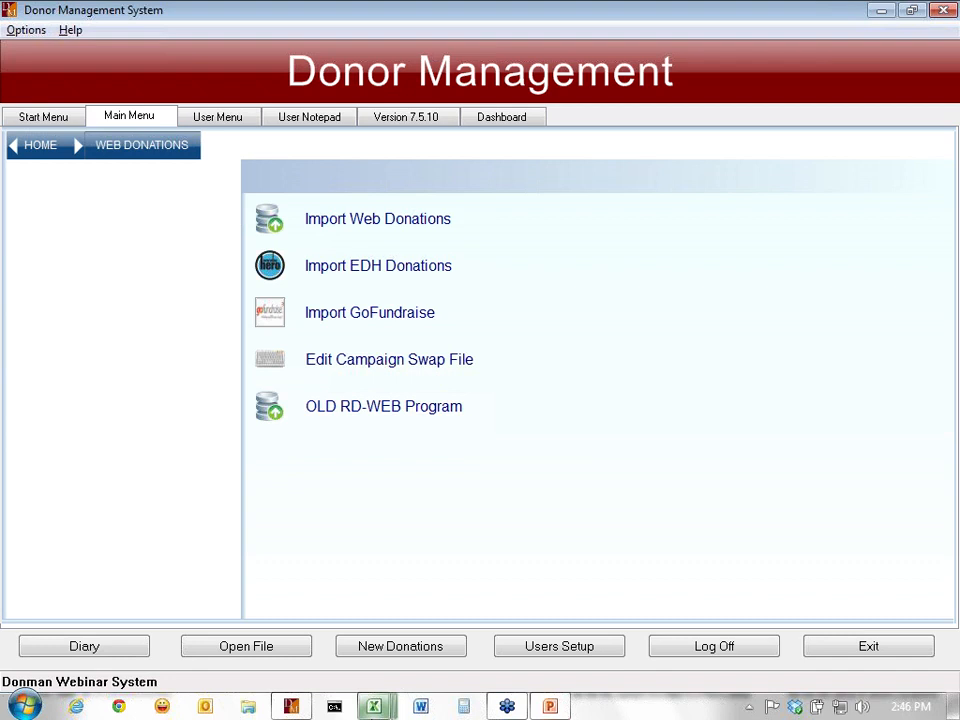
{"action": "mouse_move", "coordinate": [374, 709]}
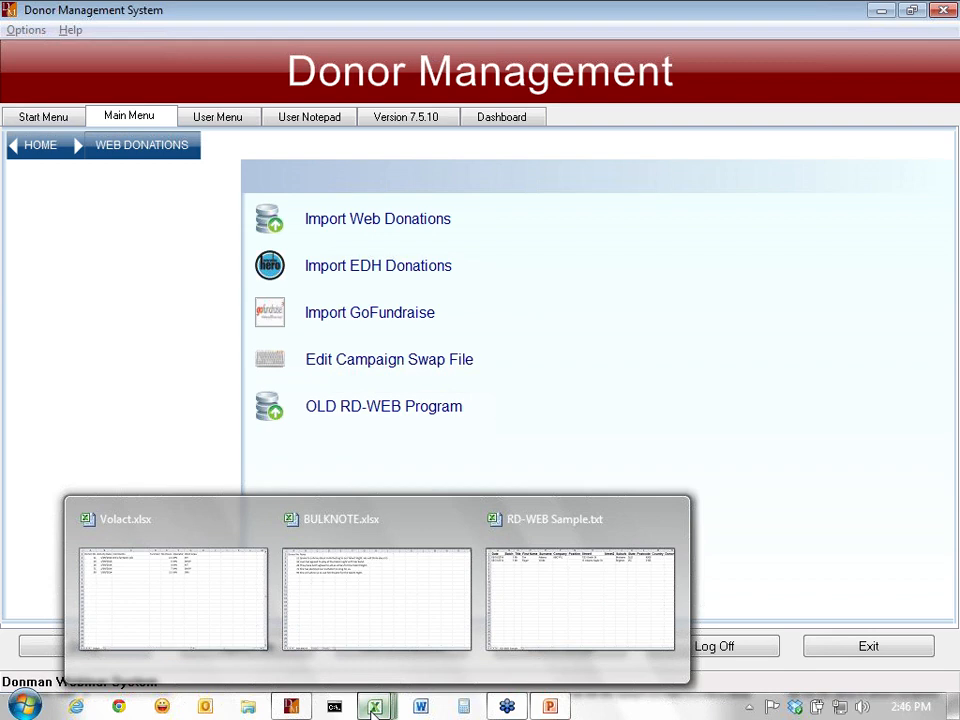
{"action": "mouse_move", "coordinate": [548, 593]}
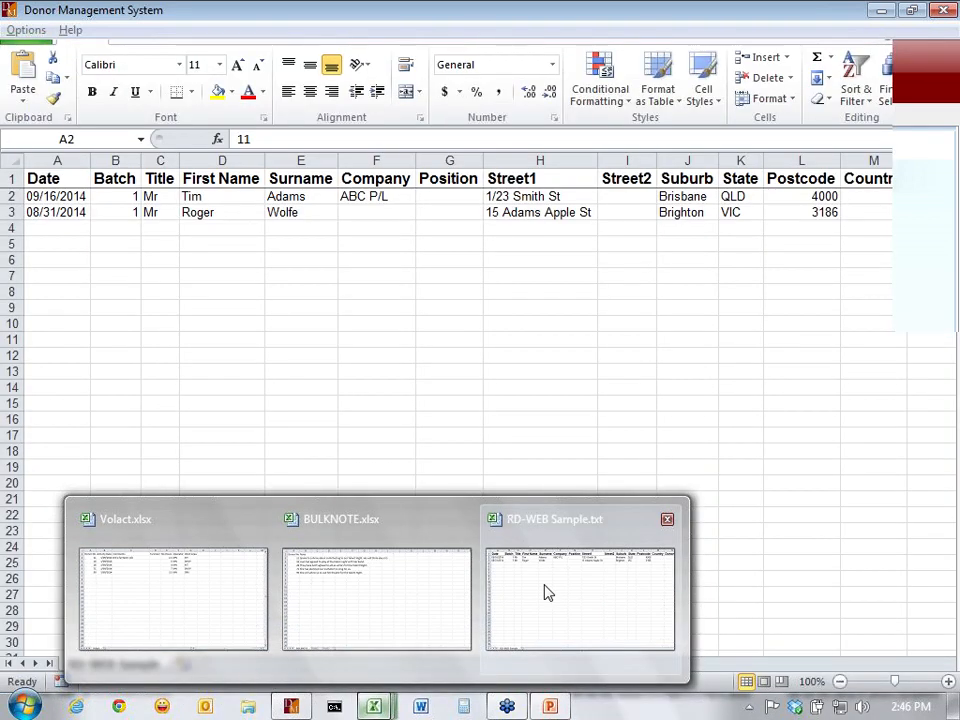
{"action": "left_click", "coordinate": [548, 593]}
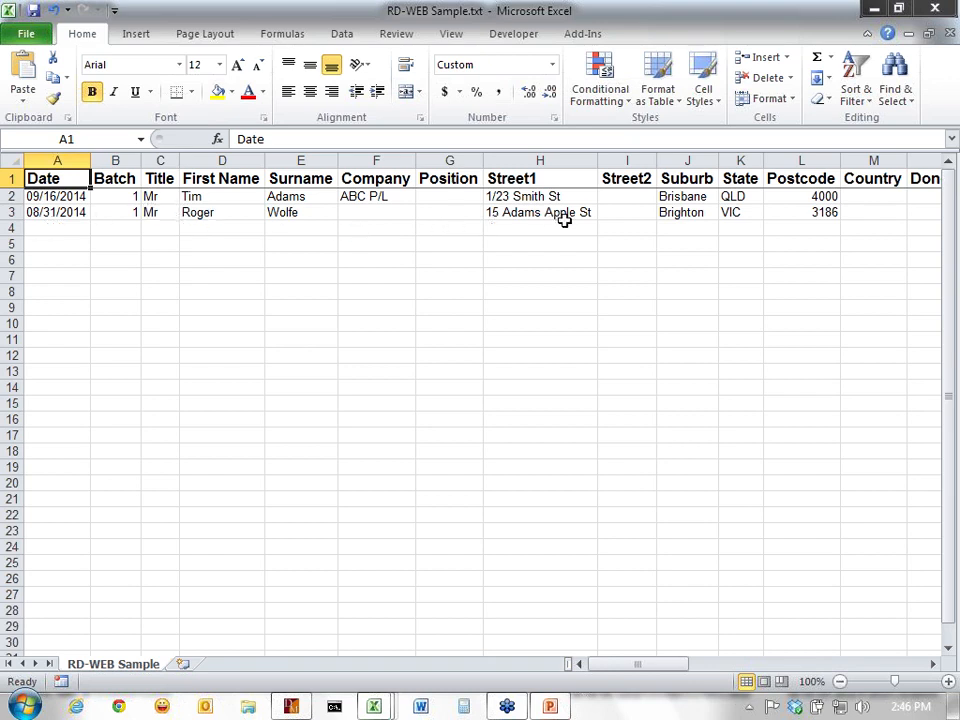
{"action": "left_click", "coordinate": [630, 656]}
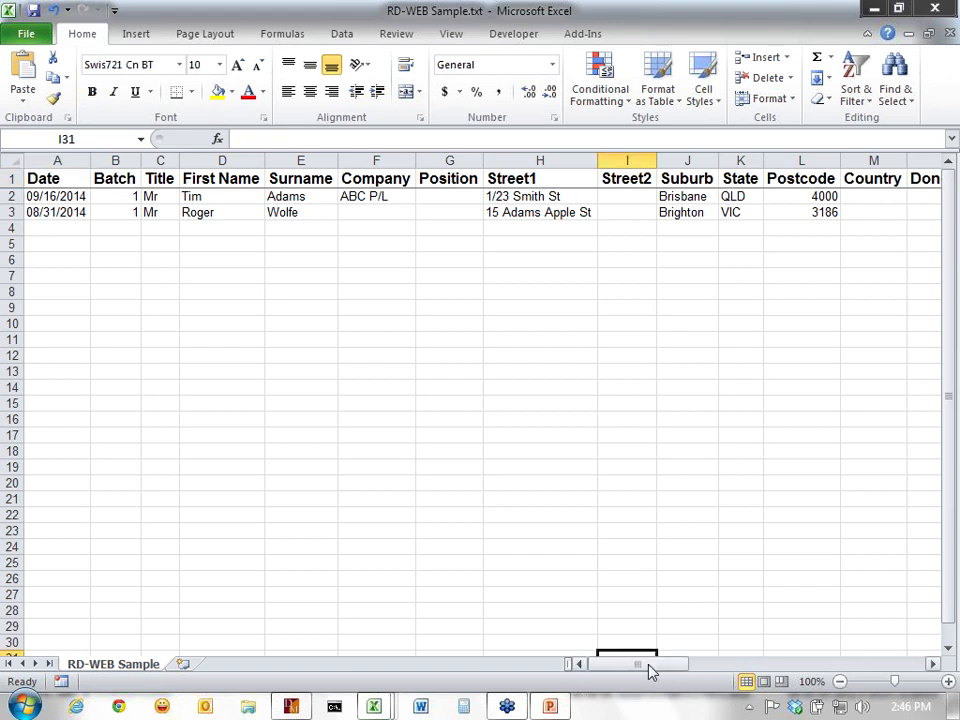
{"action": "left_click_drag", "start_coordinate": [650, 671], "coordinate": [850, 664]}
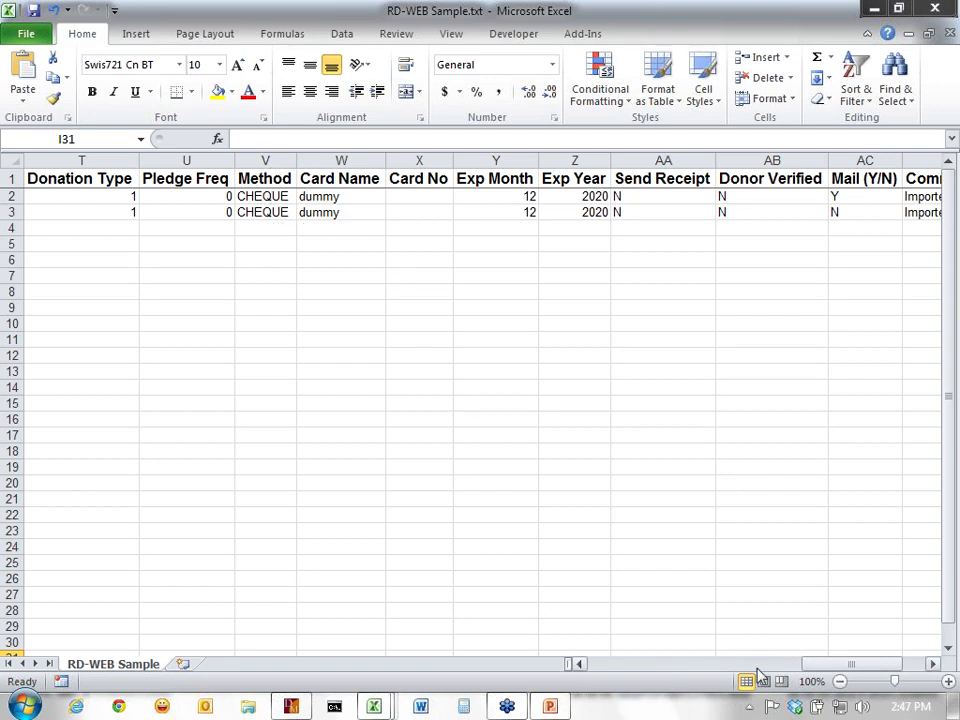
{"action": "left_click_drag", "start_coordinate": [838, 667], "coordinate": [795, 665]}
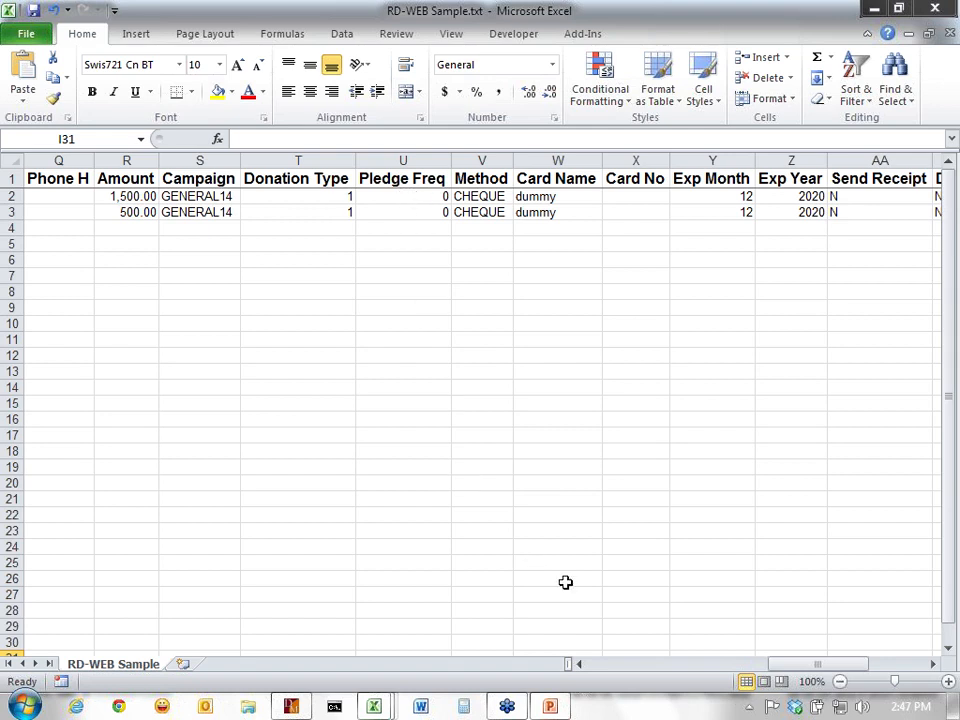
{"action": "left_click_drag", "start_coordinate": [790, 670], "coordinate": [830, 667]}
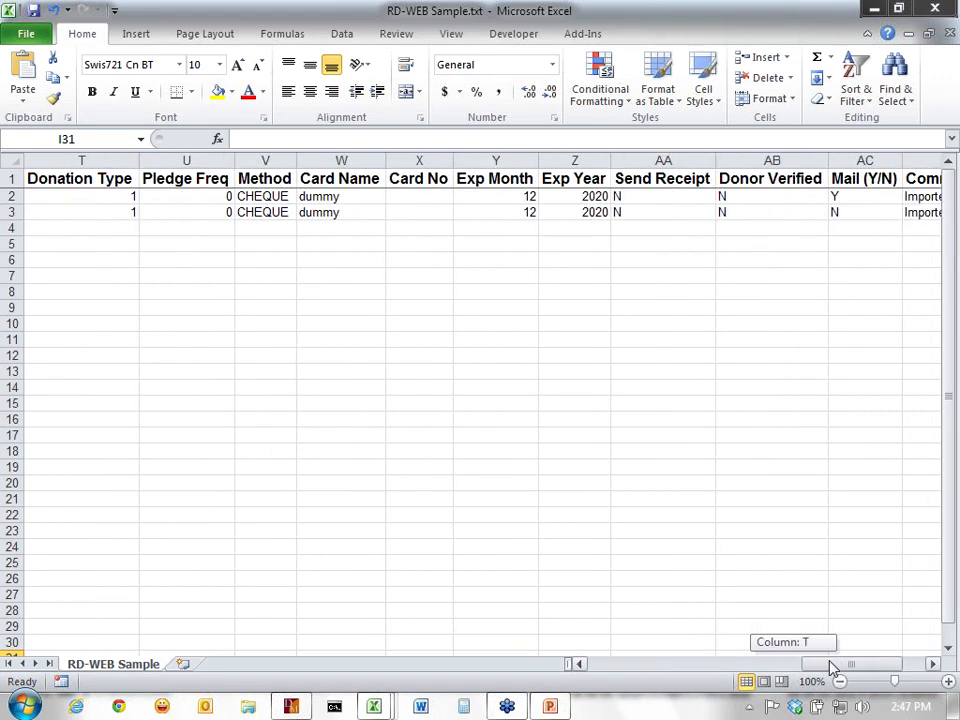
{"action": "left_click_drag", "start_coordinate": [830, 668], "coordinate": [853, 670]}
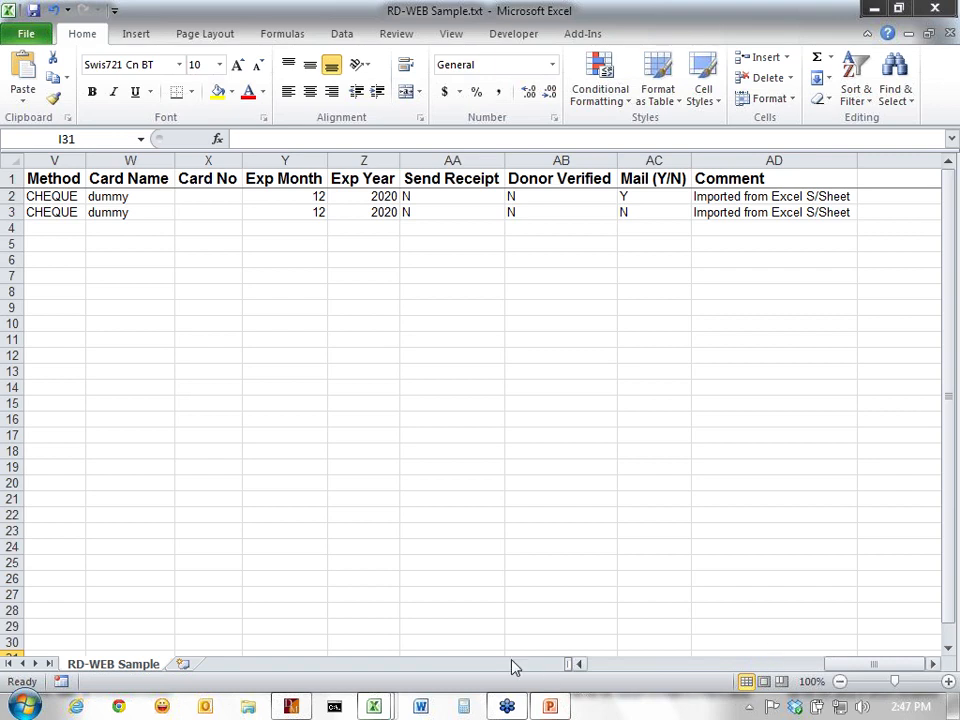
- Show and close the OLD RD-WEB import form, then advance to the next Import Programs slide
{"action": "left_click", "coordinate": [291, 708]}
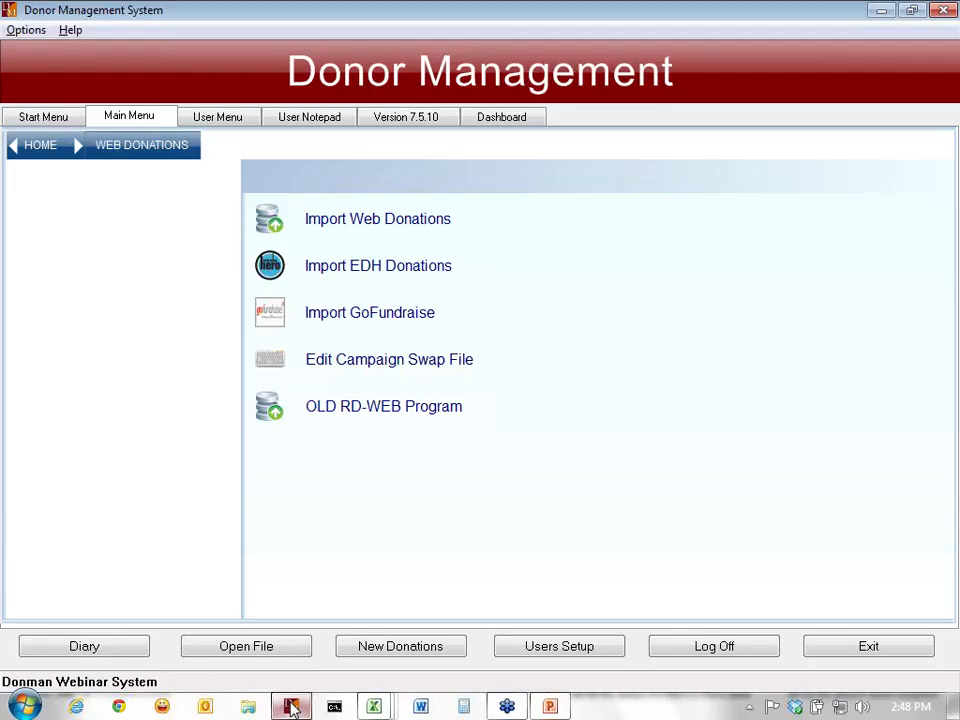
{"action": "left_click", "coordinate": [335, 410]}
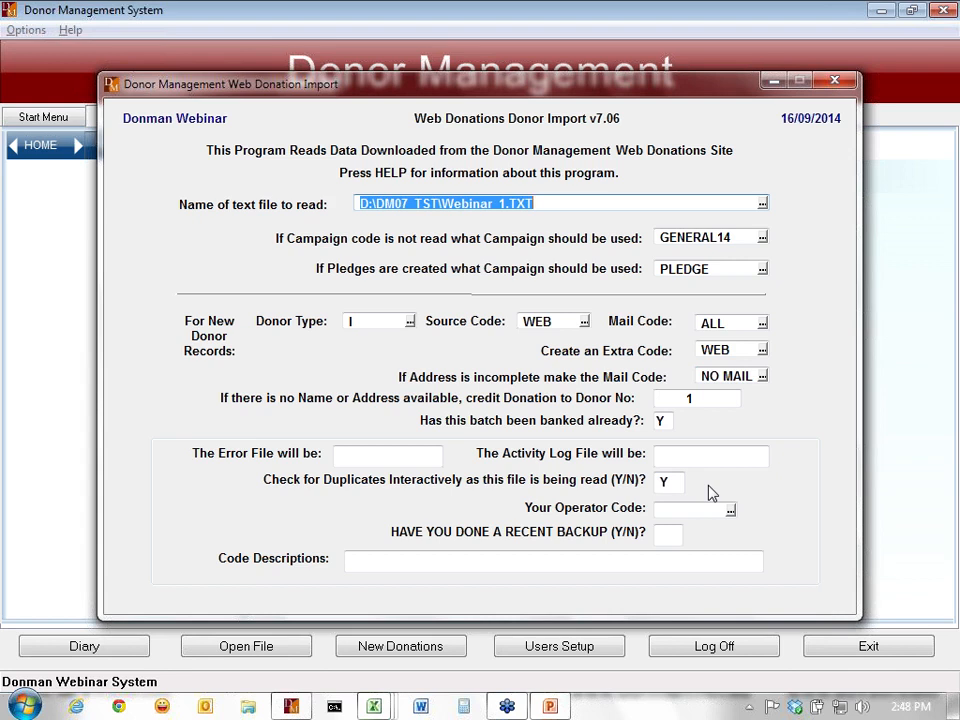
{"action": "key", "text": "Escape"}
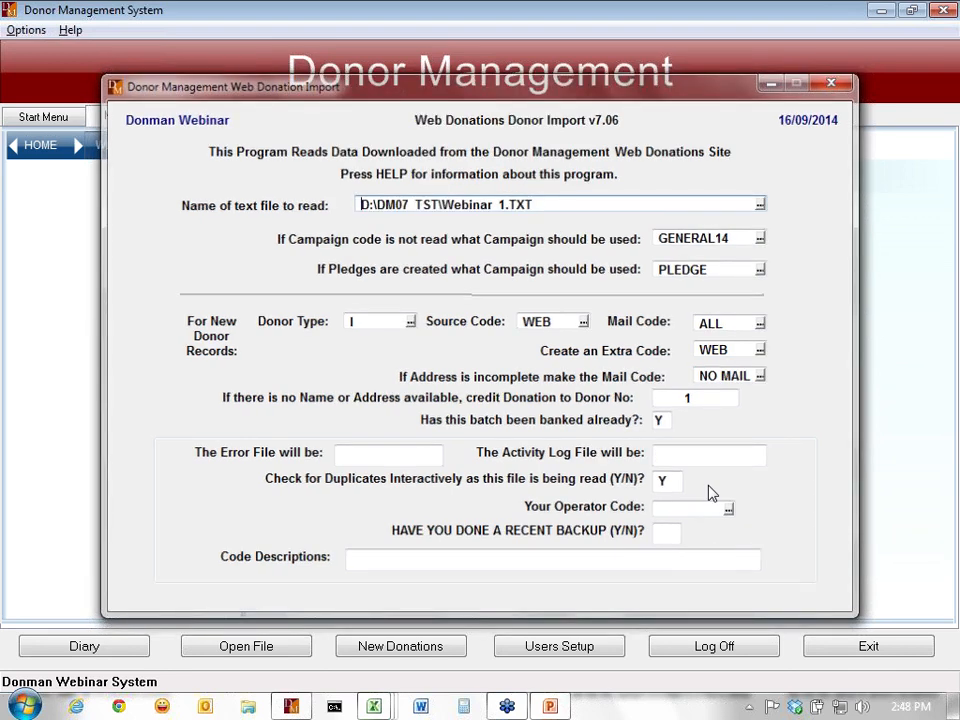
{"action": "key", "text": "alt+Tab"}
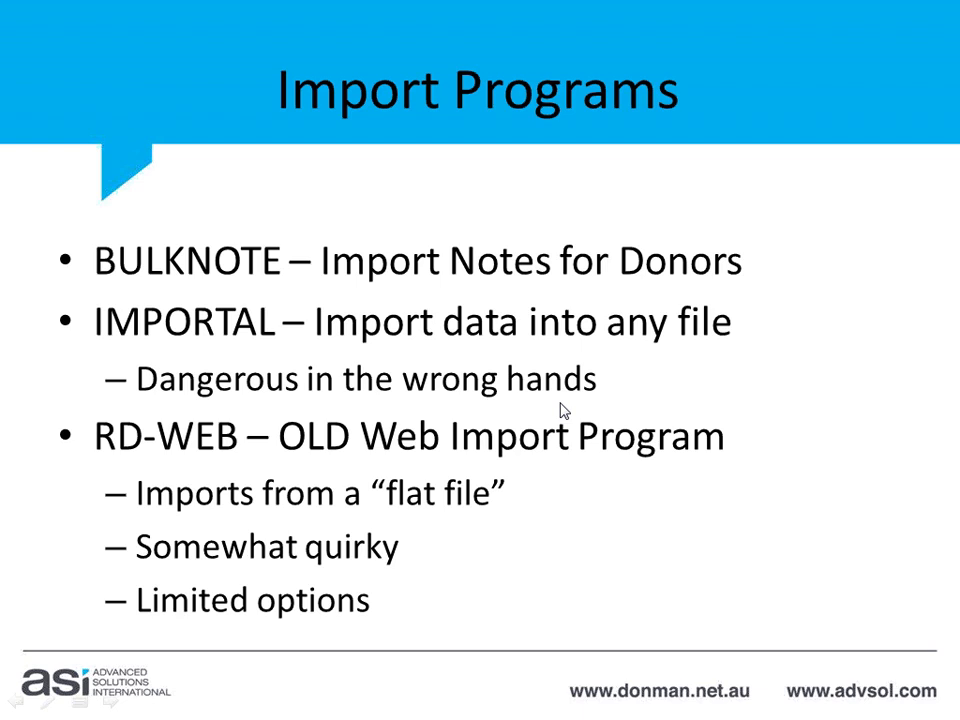
{"action": "left_click", "coordinate": [561, 404]}
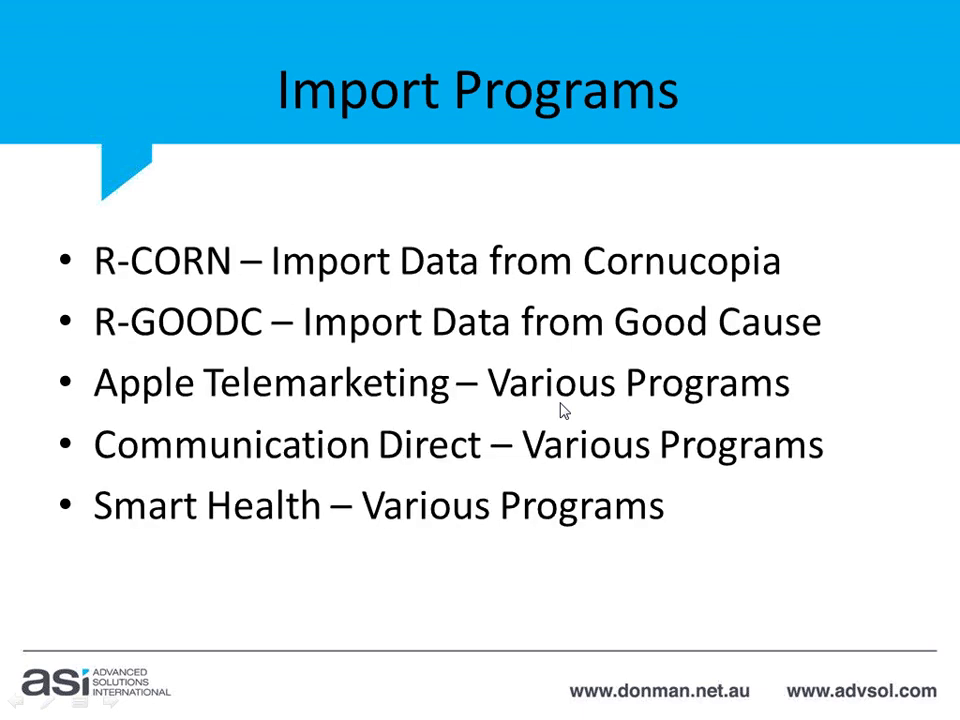